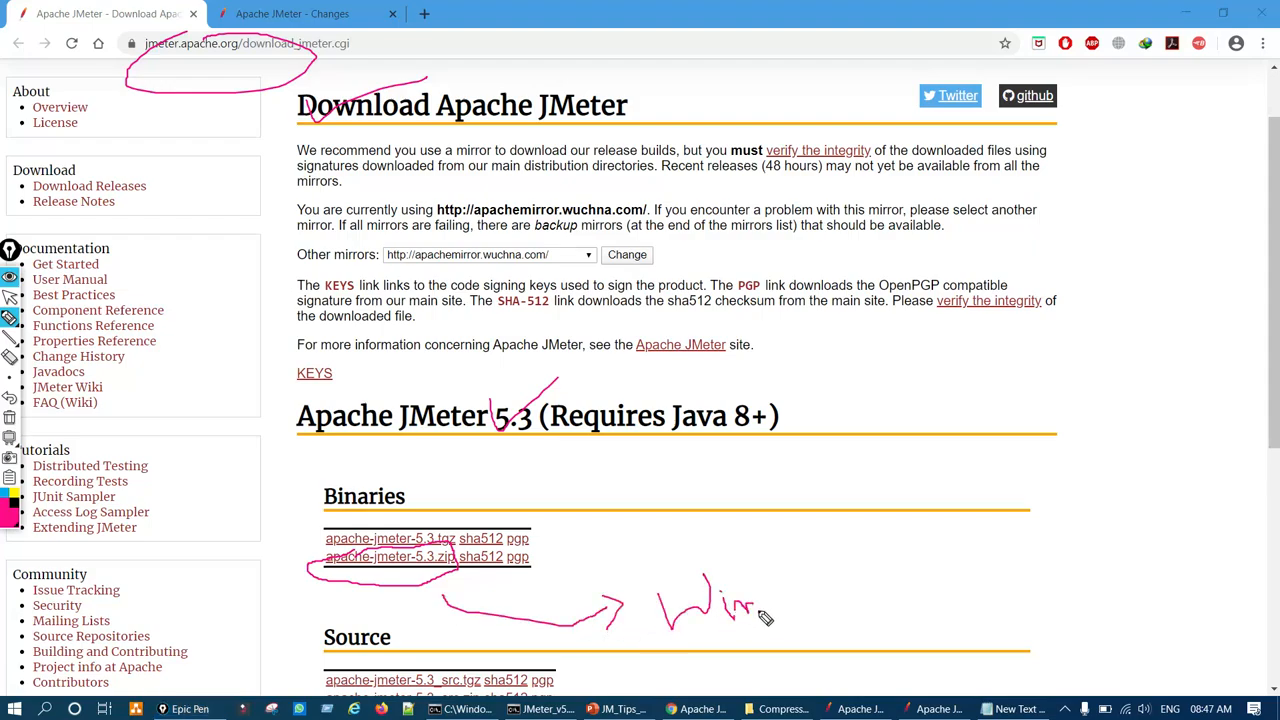
Handwrite the note "Windows OS + MACOS" at the end of the arrow from the apache-jmeter-5.3.zip link and underline its end.
{"action": "mouse_move", "coordinate": [776, 605]}
{"action": "left_mouse_down"}
{"action": "mouse_move", "coordinate": [786, 617]}
{"action": "mouse_move", "coordinate": [864, 592]}
{"action": "left_mouse_up"}
{"action": "mouse_move", "coordinate": [911, 553]}
{"action": "left_mouse_down"}
{"action": "mouse_move", "coordinate": [974, 570]}
{"action": "mouse_move", "coordinate": [963, 582]}
{"action": "mouse_move", "coordinate": [1080, 545]}
{"action": "left_mouse_up"}
{"action": "left_click_drag", "start_coordinate": [1070, 540], "coordinate": [1064, 578]}
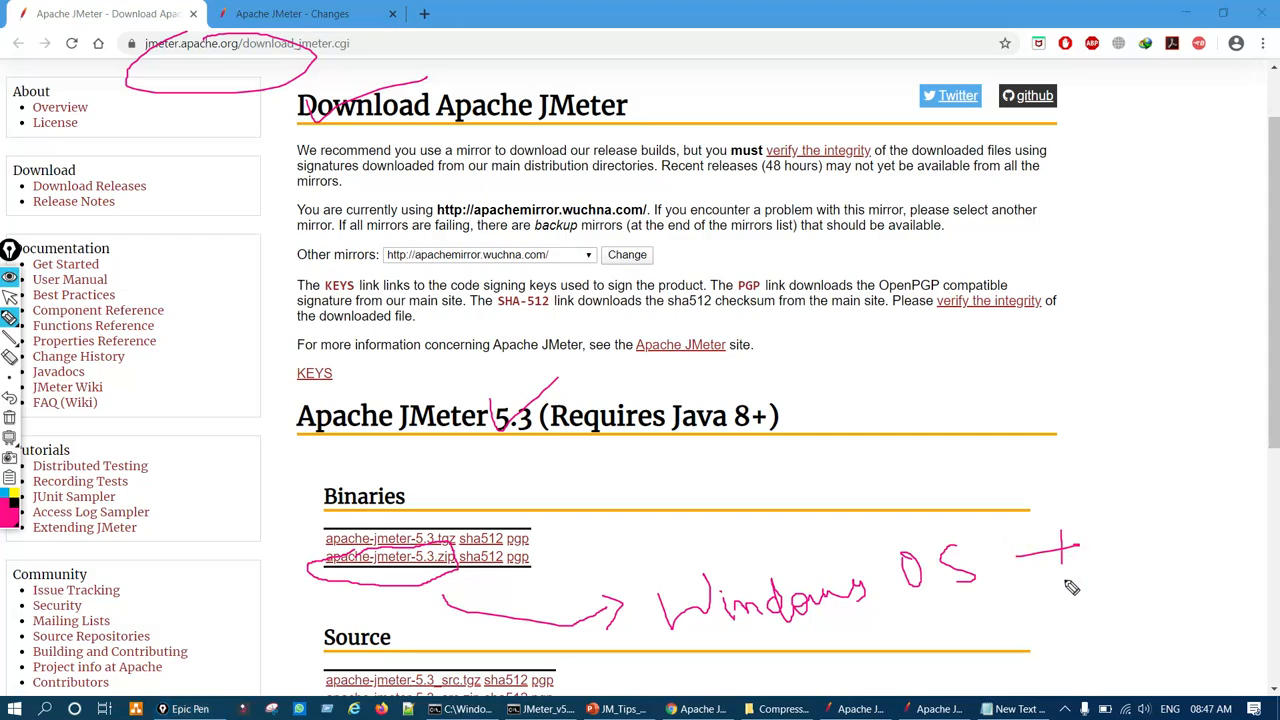
{"action": "left_click_drag", "start_coordinate": [1098, 524], "coordinate": [1104, 570]}
{"action": "mouse_move", "coordinate": [1102, 550]}
{"action": "left_mouse_down"}
{"action": "mouse_move", "coordinate": [1124, 545]}
{"action": "mouse_move", "coordinate": [1138, 520]}
{"action": "mouse_move", "coordinate": [1158, 570]}
{"action": "mouse_move", "coordinate": [1165, 545]}
{"action": "mouse_move", "coordinate": [1212, 526]}
{"action": "mouse_move", "coordinate": [1224, 546]}
{"action": "mouse_move", "coordinate": [1245, 512]}
{"action": "mouse_move", "coordinate": [1266, 548]}
{"action": "mouse_move", "coordinate": [1228, 582]}
{"action": "left_mouse_up"}
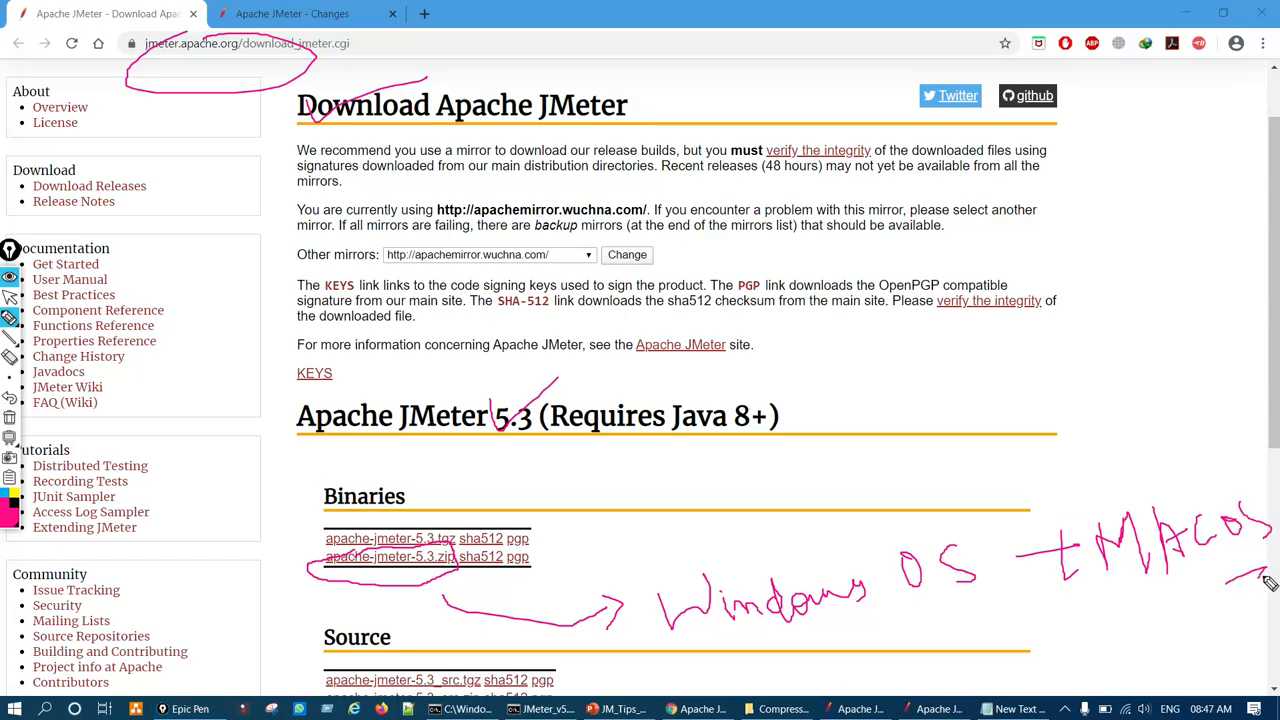
Draw an arrow to the apache-jmeter-5.3.tgz link, handwrite a note about Ubuntu or Linux flavours, and clear all annotations.
{"action": "mouse_move", "coordinate": [405, 521]}
{"action": "left_mouse_down"}
{"action": "mouse_move", "coordinate": [470, 492]}
{"action": "mouse_move", "coordinate": [527, 487]}
{"action": "left_mouse_up"}
{"action": "left_click_drag", "start_coordinate": [410, 506], "coordinate": [421, 522]}
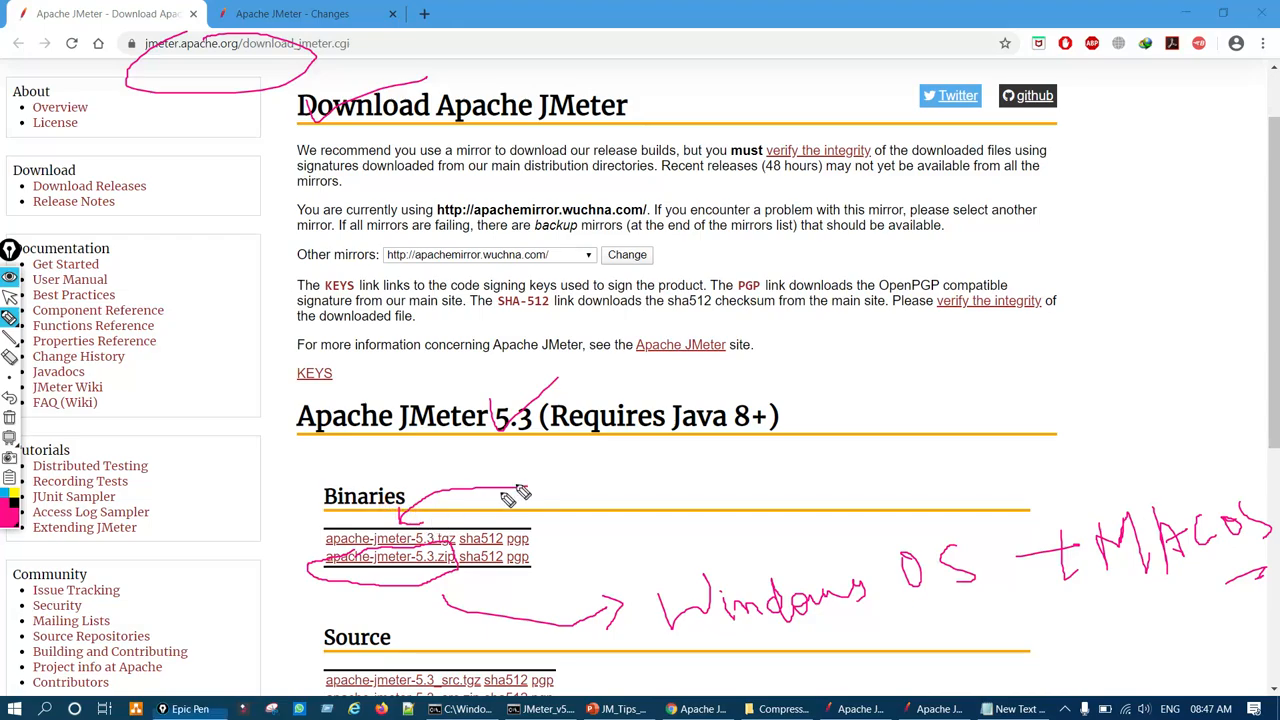
{"action": "mouse_move", "coordinate": [547, 467]}
{"action": "left_mouse_down"}
{"action": "mouse_move", "coordinate": [565, 495]}
{"action": "mouse_move", "coordinate": [592, 448]}
{"action": "mouse_move", "coordinate": [650, 490]}
{"action": "mouse_move", "coordinate": [683, 468]}
{"action": "mouse_move", "coordinate": [749, 470]}
{"action": "left_mouse_up"}
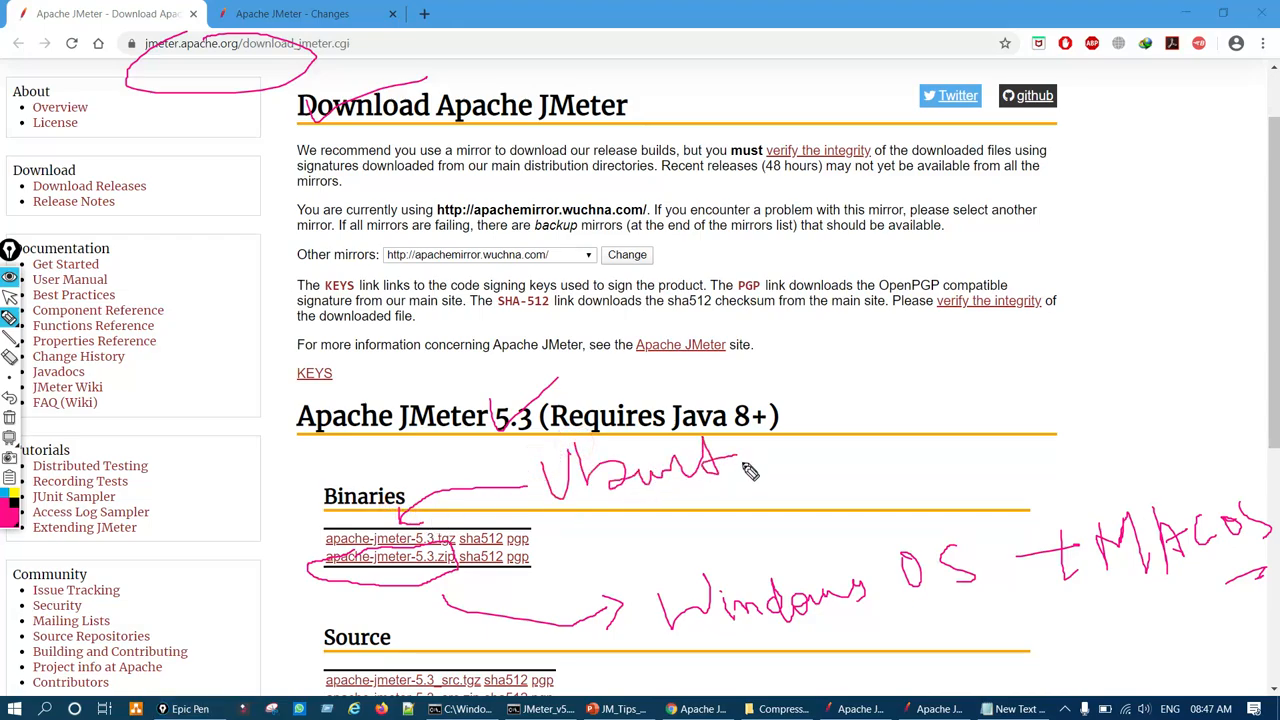
{"action": "mouse_move", "coordinate": [830, 432]}
{"action": "left_mouse_down"}
{"action": "mouse_move", "coordinate": [889, 449]}
{"action": "mouse_move", "coordinate": [960, 406]}
{"action": "mouse_move", "coordinate": [1000, 425]}
{"action": "mouse_move", "coordinate": [1008, 395]}
{"action": "mouse_move", "coordinate": [1034, 414]}
{"action": "mouse_move", "coordinate": [1138, 406]}
{"action": "left_mouse_up"}
{"action": "mouse_move", "coordinate": [1180, 366]}
{"action": "left_mouse_down"}
{"action": "mouse_move", "coordinate": [1186, 414]}
{"action": "mouse_move", "coordinate": [1210, 410]}
{"action": "left_mouse_up"}
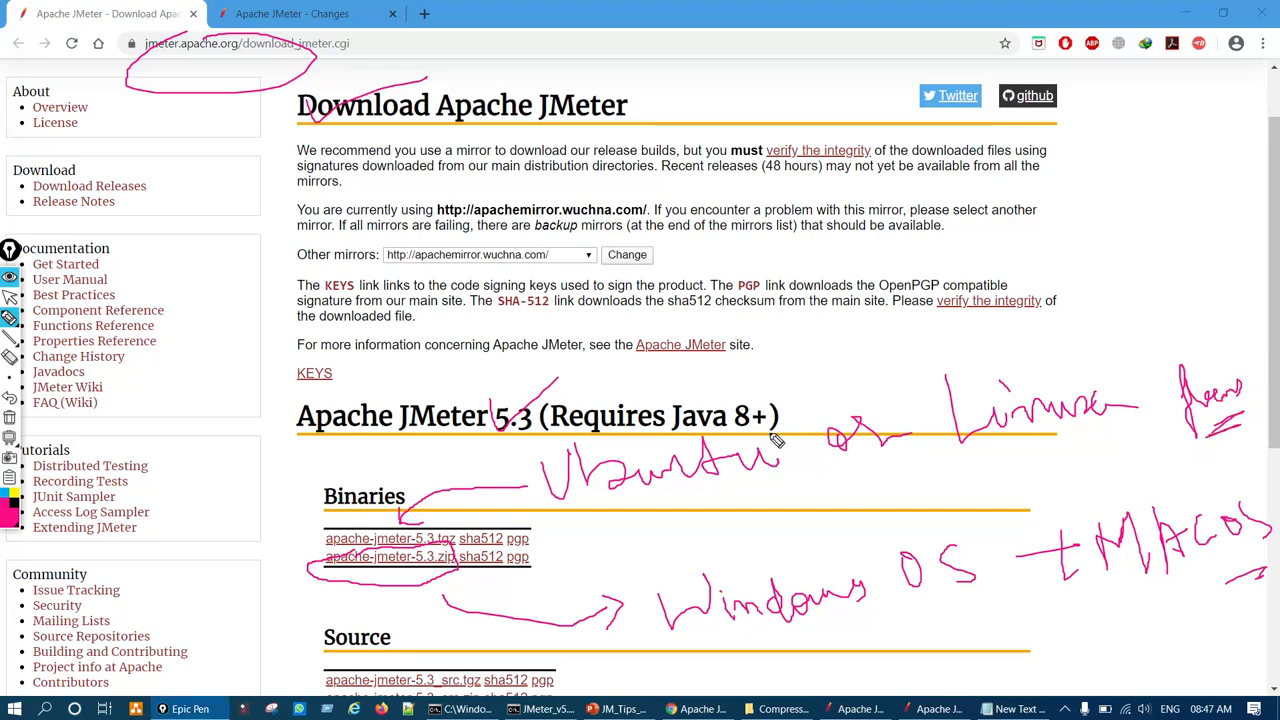
{"action": "key", "text": "Escape"}
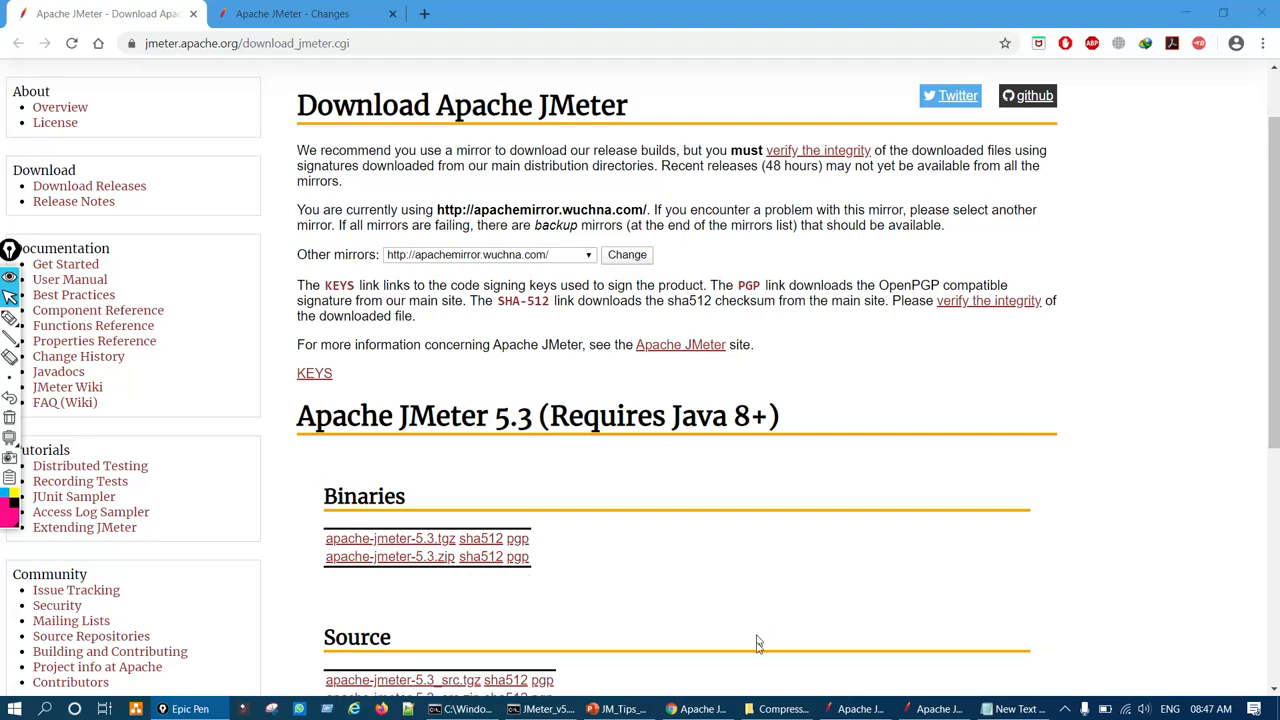
Switch to the Compressed folder in File Explorer, mark apache-jmeter-5.3.zip and the apache-jmeter-5.3 folder with the pen, and clear the marks.
{"action": "left_click", "coordinate": [780, 708]}
{"action": "key", "text": "ctrl+shift+3"}
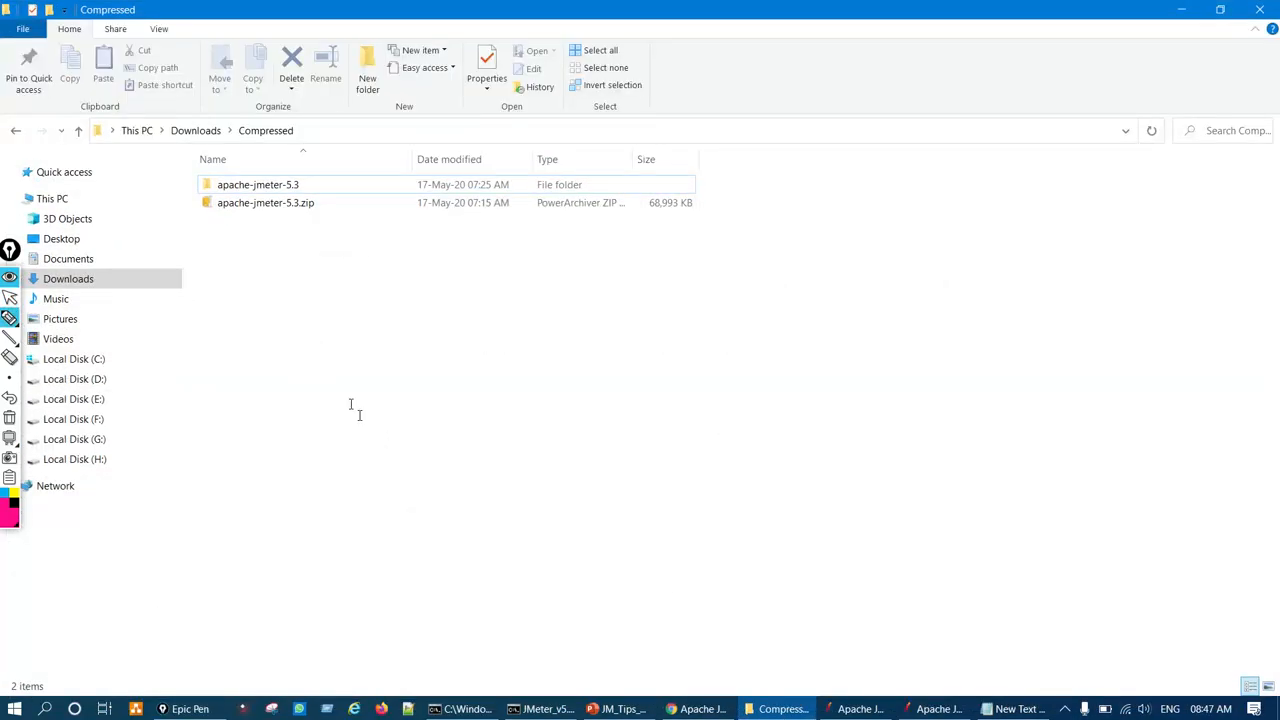
{"action": "left_click", "coordinate": [268, 210]}
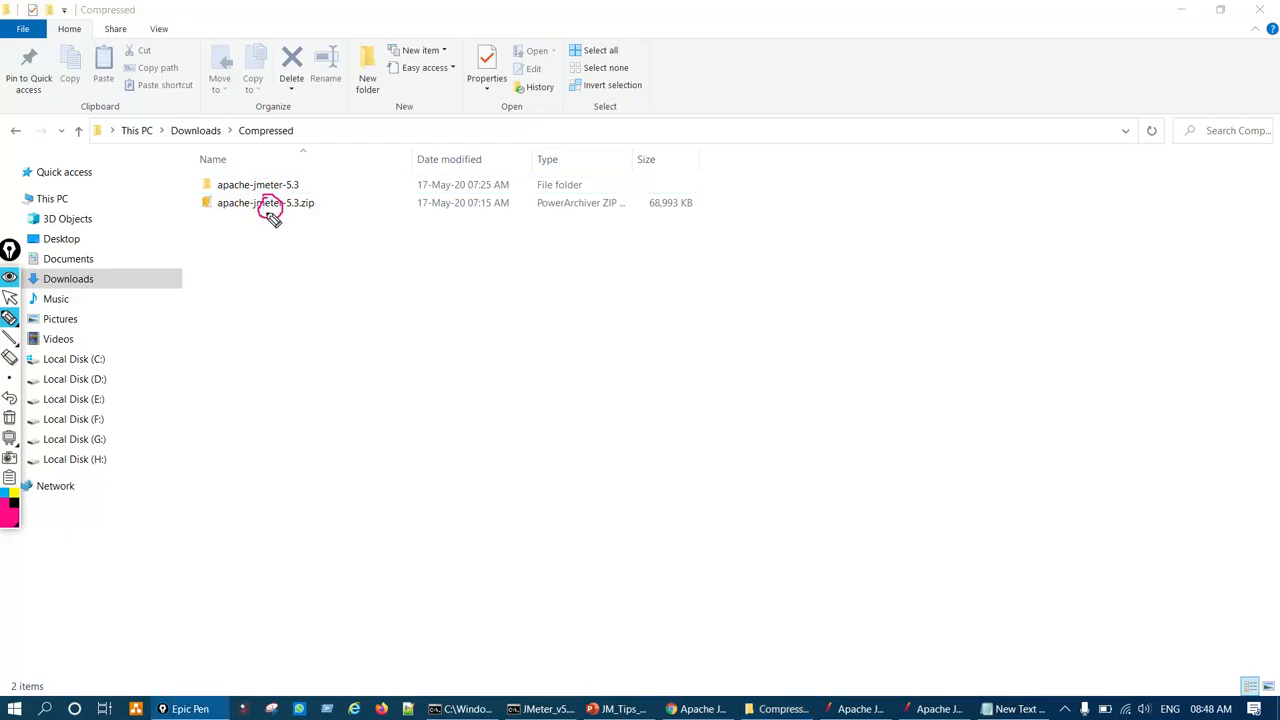
{"action": "mouse_move", "coordinate": [268, 218]}
{"action": "left_mouse_down"}
{"action": "mouse_move", "coordinate": [217, 228]}
{"action": "mouse_move", "coordinate": [198, 170]}
{"action": "mouse_move", "coordinate": [230, 187]}
{"action": "mouse_move", "coordinate": [258, 182]}
{"action": "left_mouse_up"}
{"action": "key", "text": "ctrl+shift+7"}
{"action": "key", "text": "ctrl+shift+1"}
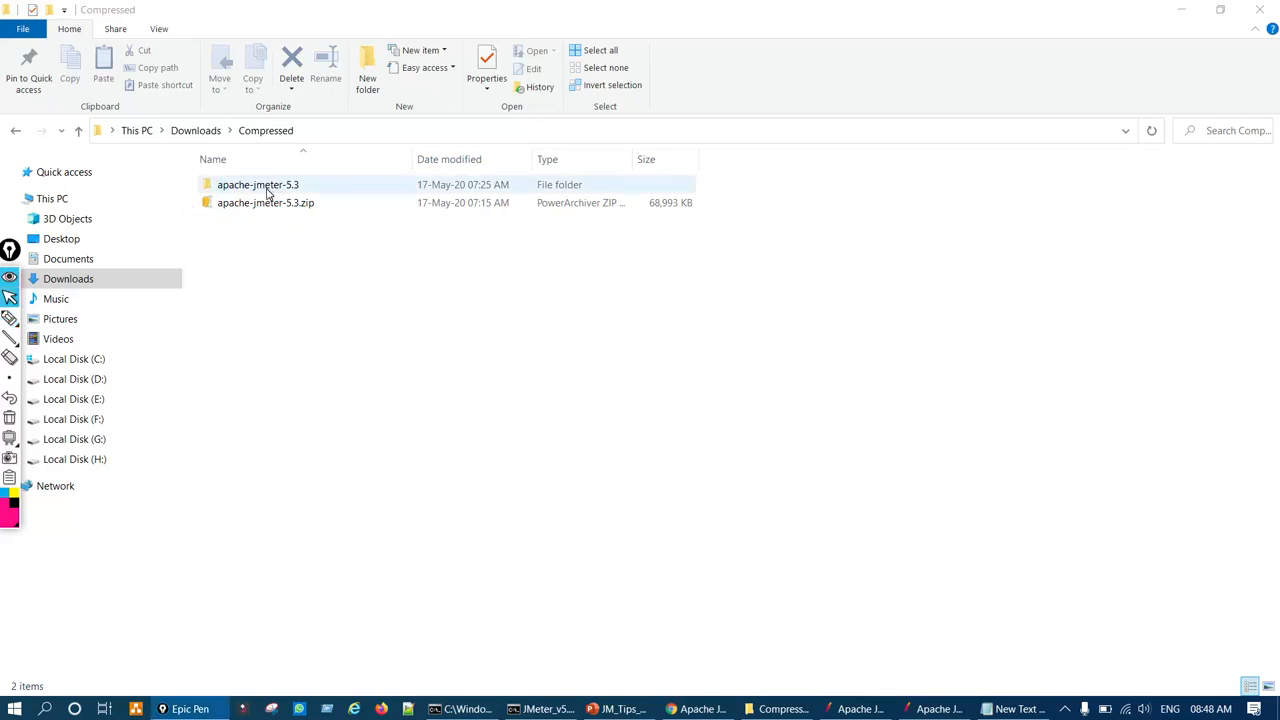
Inspect the properties of the apache-jmeter-5.3 folder, marking its size with the pen, and close the dialog.
{"action": "left_click", "coordinate": [268, 193]}
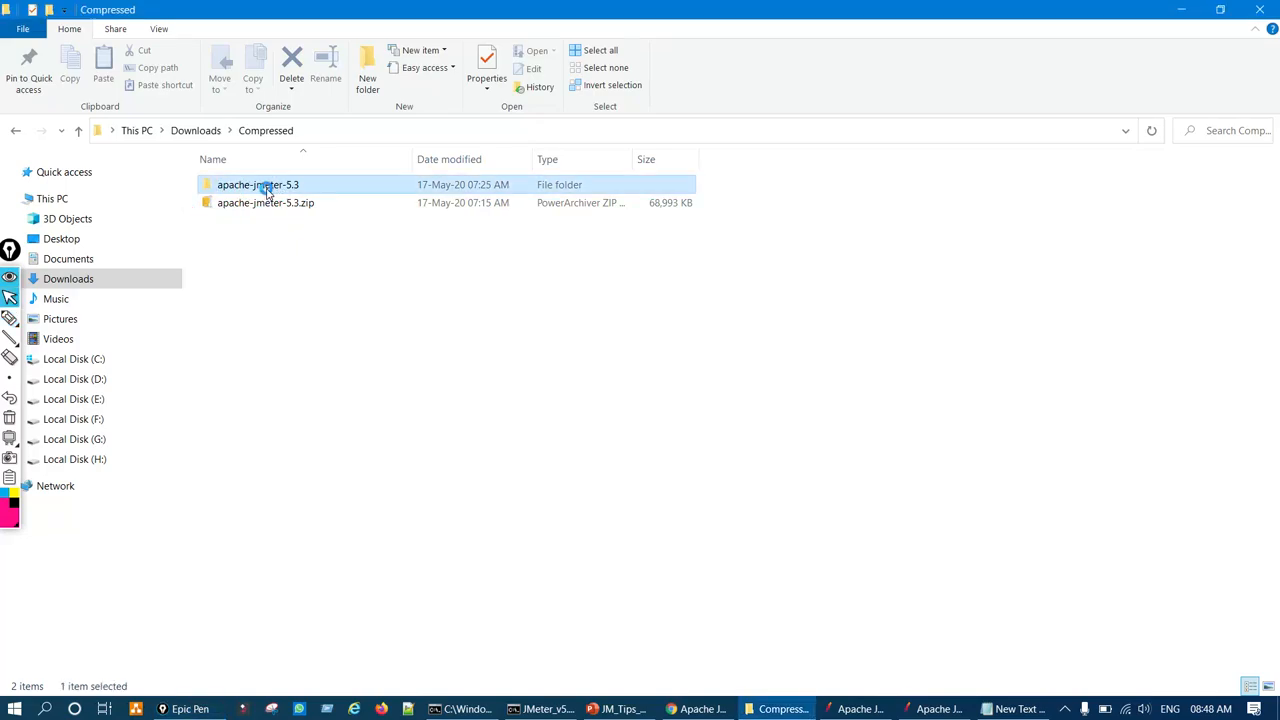
{"action": "right_click", "coordinate": [268, 193]}
{"action": "left_click", "coordinate": [316, 682]}
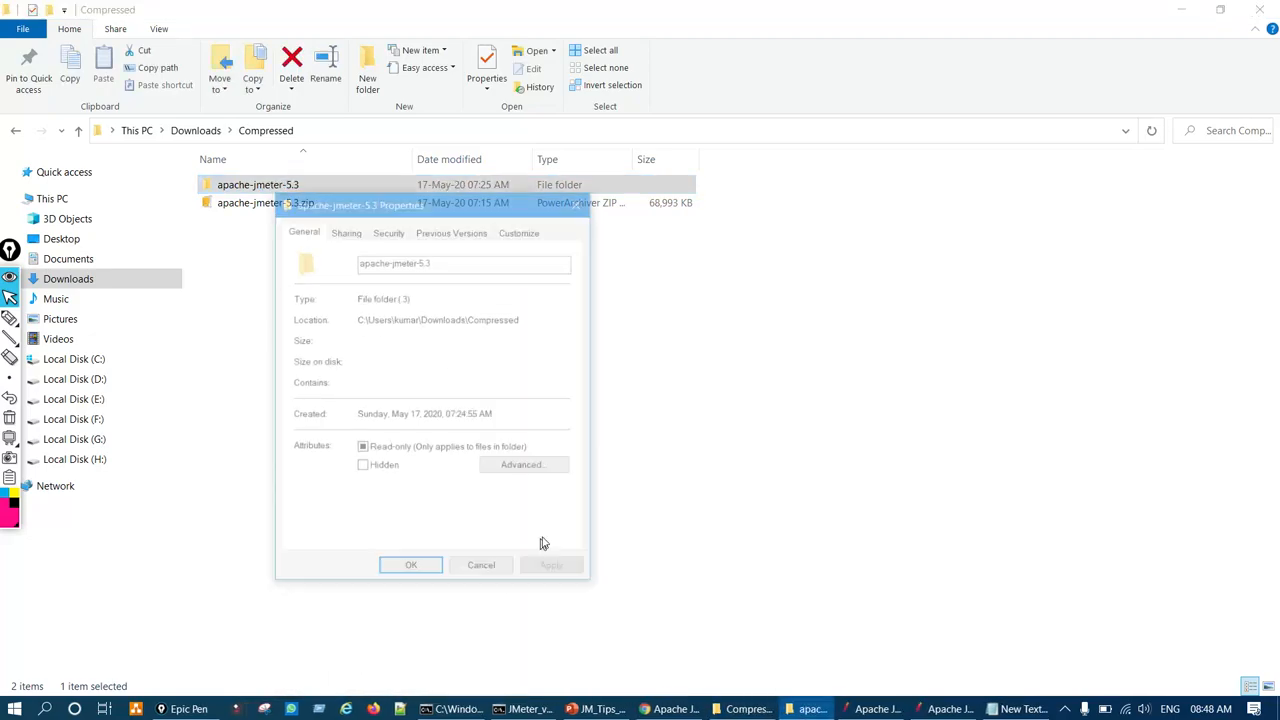
{"action": "key", "text": "ctrl+shift+2"}
{"action": "mouse_move", "coordinate": [358, 340]}
{"action": "left_mouse_down"}
{"action": "mouse_move", "coordinate": [375, 385]}
{"action": "mouse_move", "coordinate": [415, 350]}
{"action": "mouse_move", "coordinate": [355, 338]}
{"action": "left_mouse_up"}
{"action": "key", "text": "ctrl+shift+Delete"}
{"action": "key", "text": "ctrl+shift+1"}
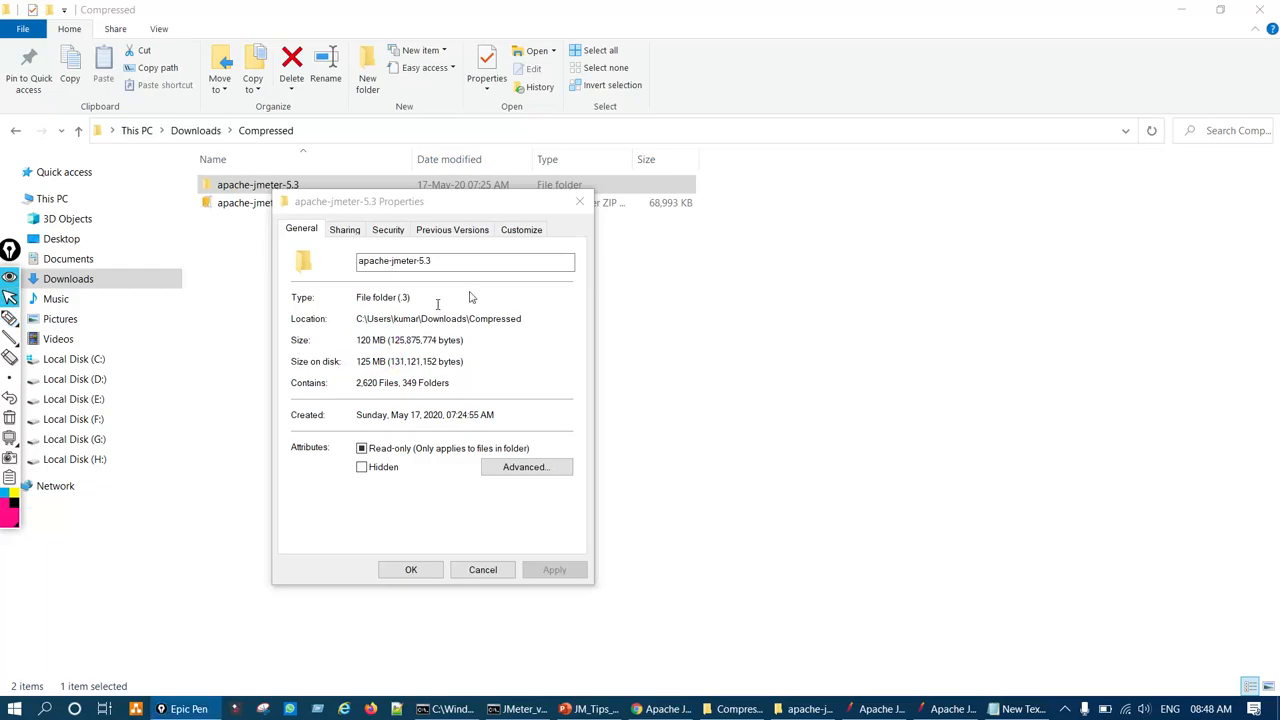
{"action": "left_click", "coordinate": [579, 201]}
Open the apache-jmeter-5.3 folder.
{"action": "left_click", "coordinate": [275, 186]}
{"action": "double_click", "coordinate": [275, 186]}
{"action": "left_click", "coordinate": [500, 460]}
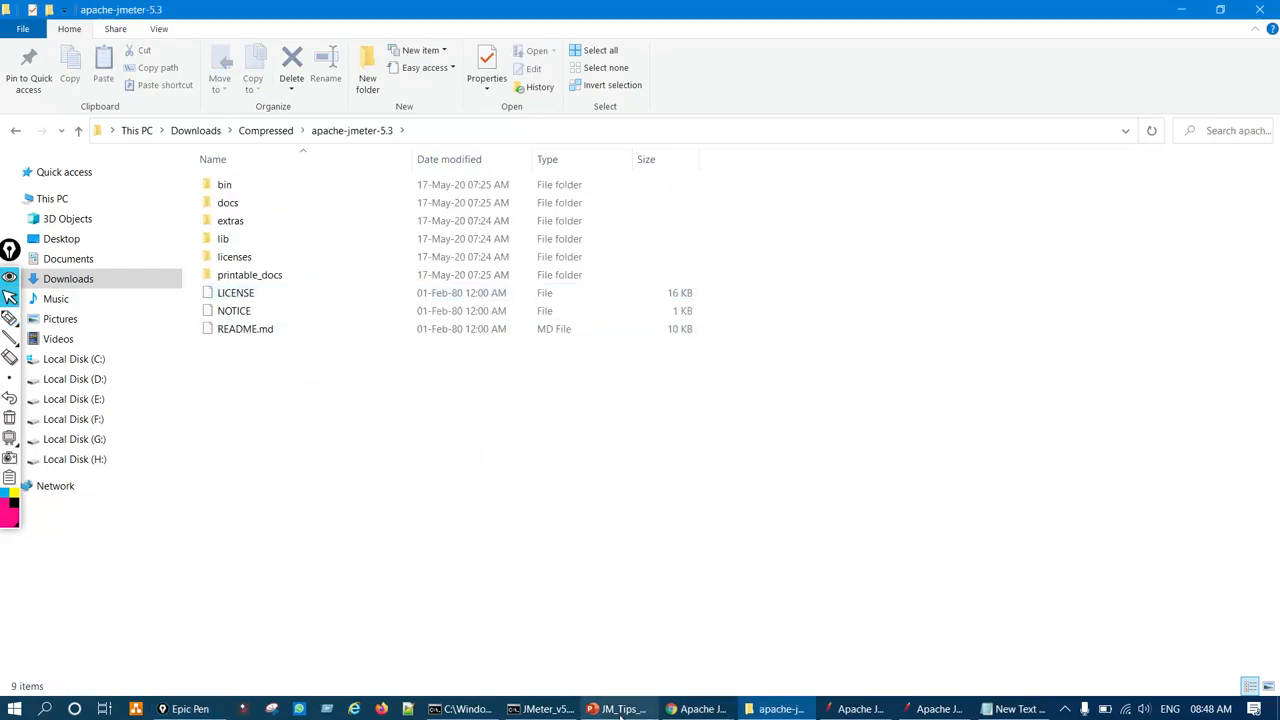
Show slide 2 of the JM_Tips presentation in PowerPoint, mark the key phrases of the Skin Color (or Theme) bullet, and clear the marks.
{"action": "left_click", "coordinate": [620, 709]}
{"action": "left_click", "coordinate": [50, 84]}
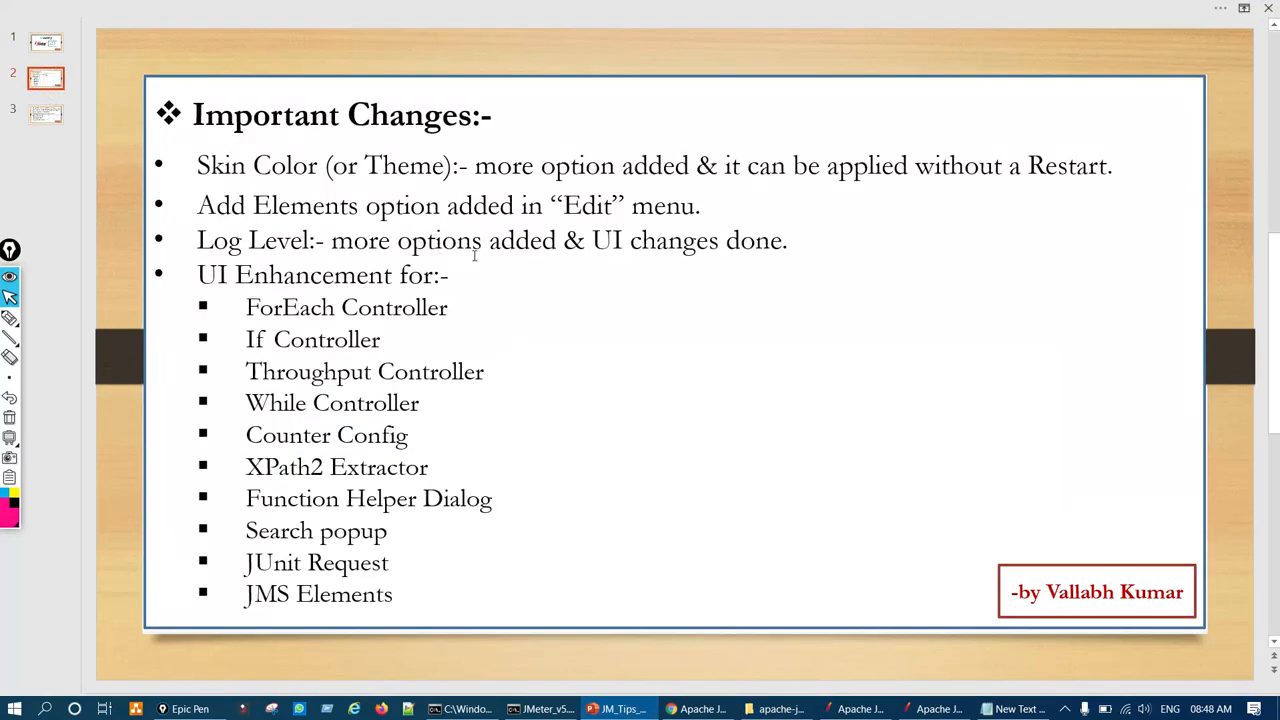
{"action": "key", "text": "ctrl+shift+3"}
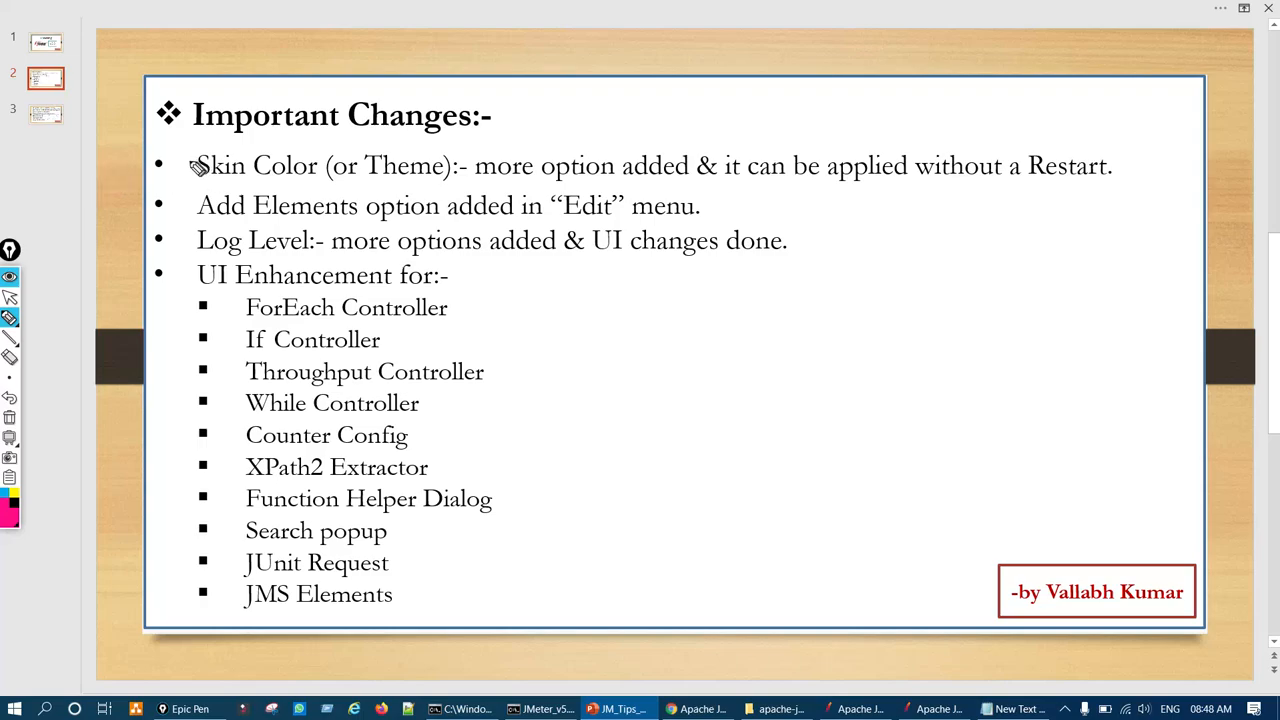
{"action": "left_click_drag", "start_coordinate": [190, 162], "coordinate": [283, 129]}
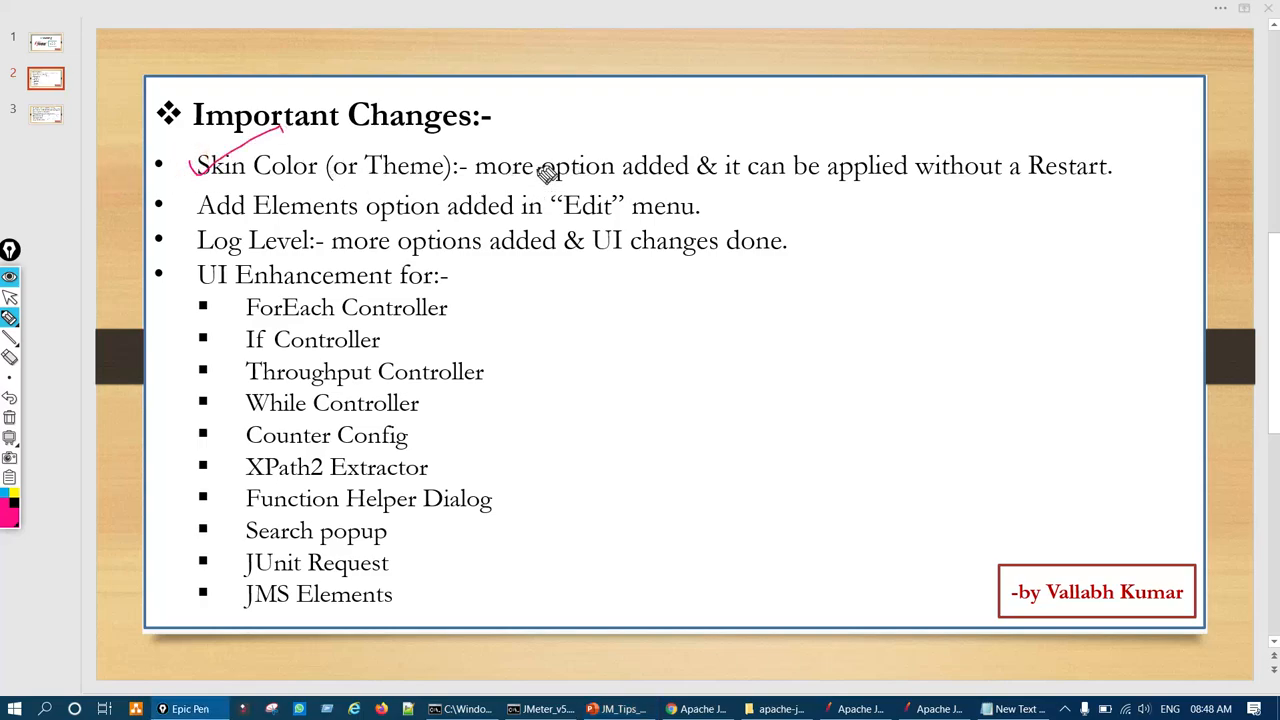
{"action": "mouse_move", "coordinate": [606, 163]}
{"action": "left_mouse_down"}
{"action": "mouse_move", "coordinate": [672, 165]}
{"action": "mouse_move", "coordinate": [610, 160]}
{"action": "left_mouse_up"}
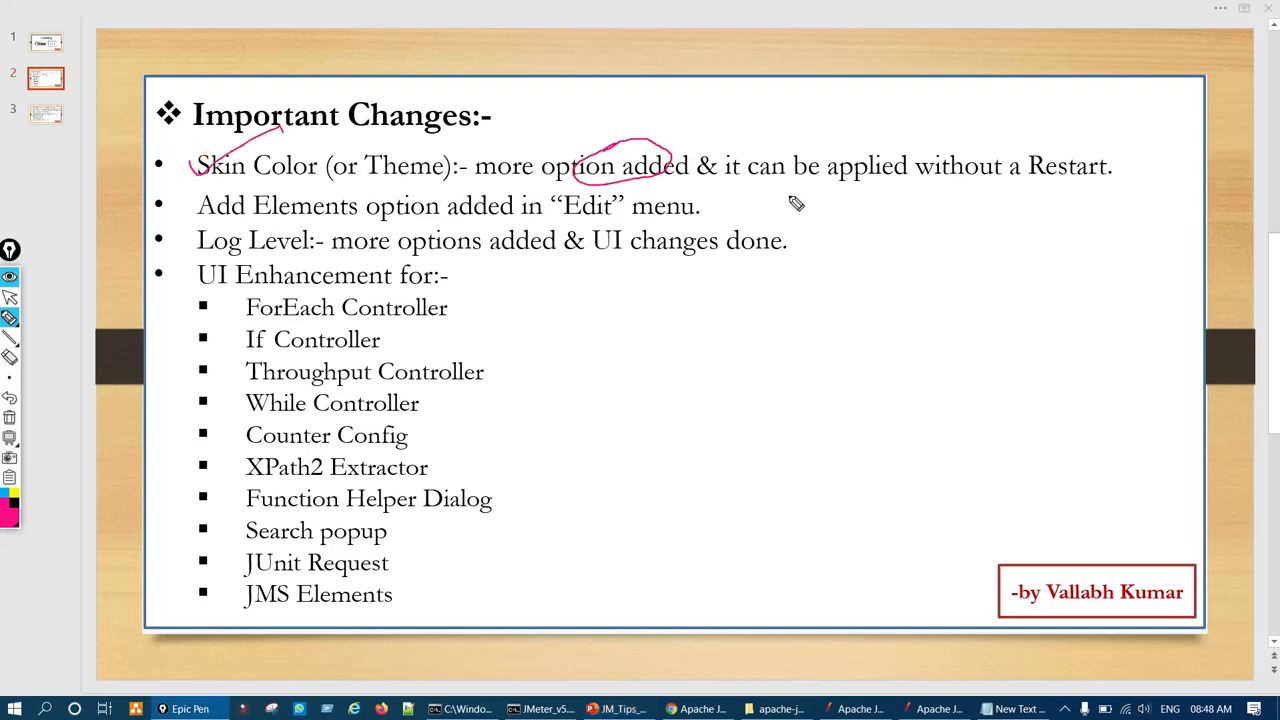
{"action": "mouse_move", "coordinate": [930, 150]}
{"action": "left_mouse_down"}
{"action": "mouse_move", "coordinate": [1029, 151]}
{"action": "mouse_move", "coordinate": [974, 131]}
{"action": "left_mouse_up"}
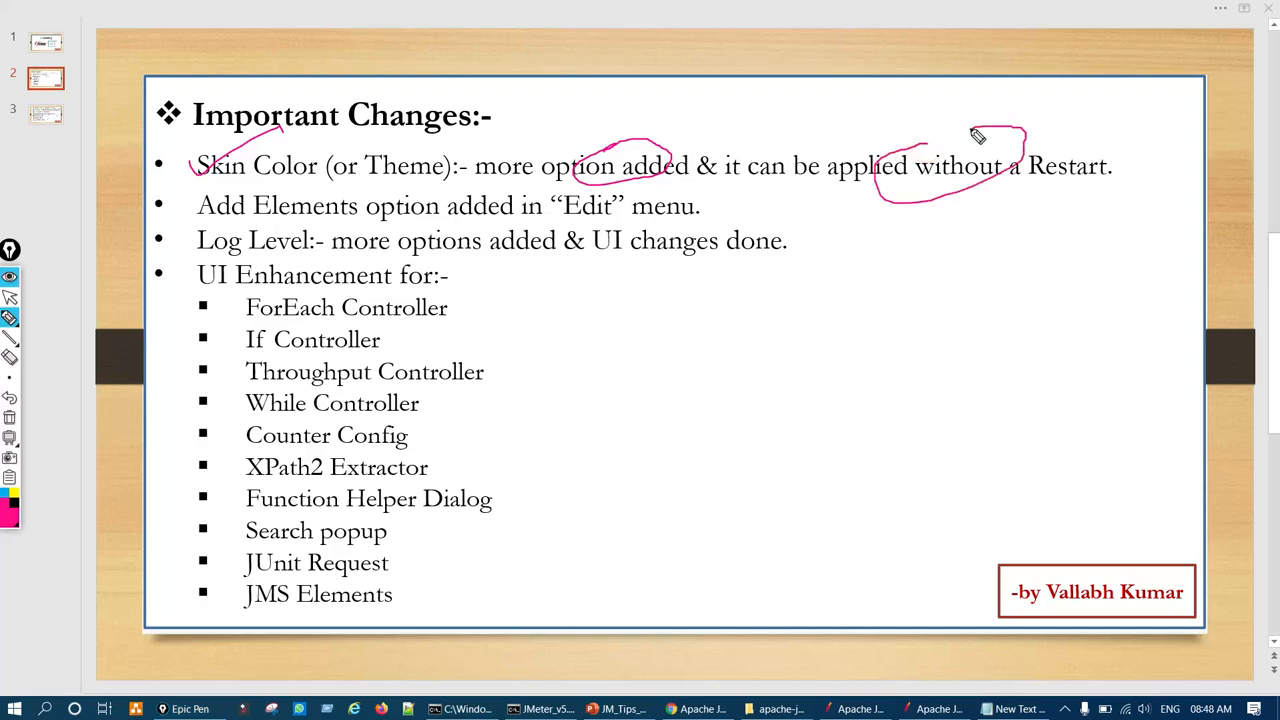
{"action": "key", "text": "ctrl+shift+7"}
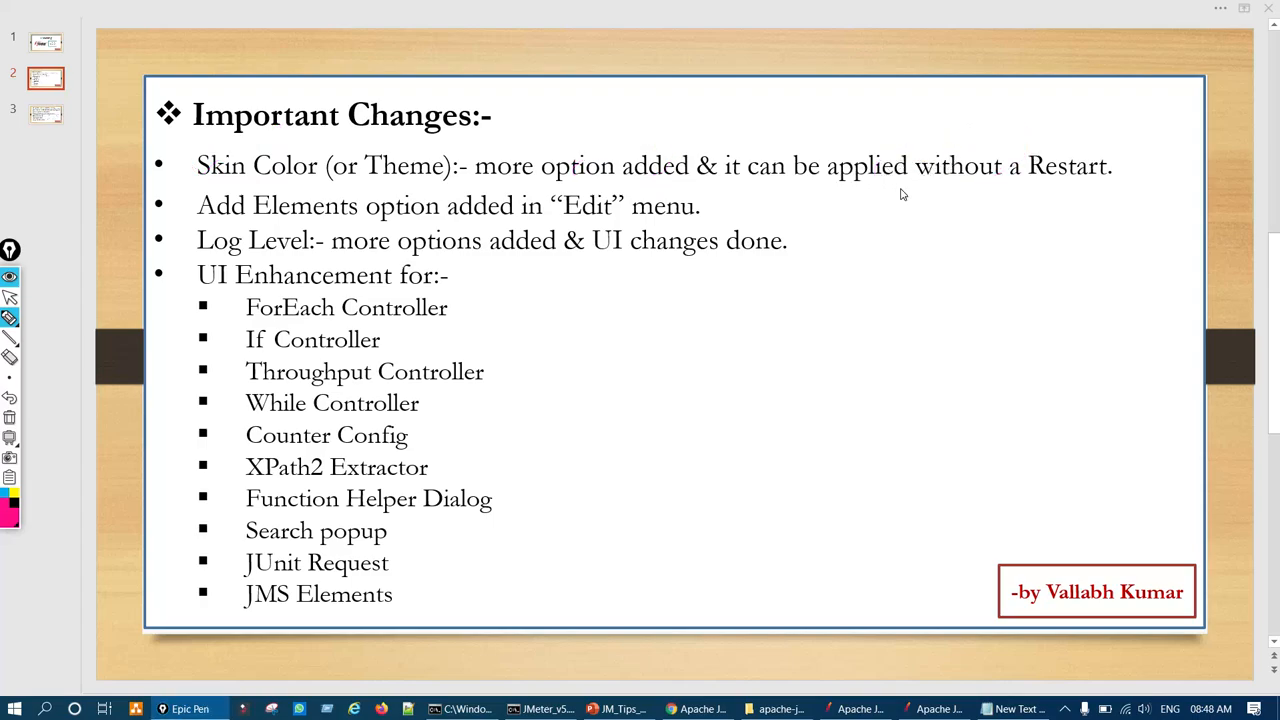
{"action": "key", "text": "ctrl+shift+1"}
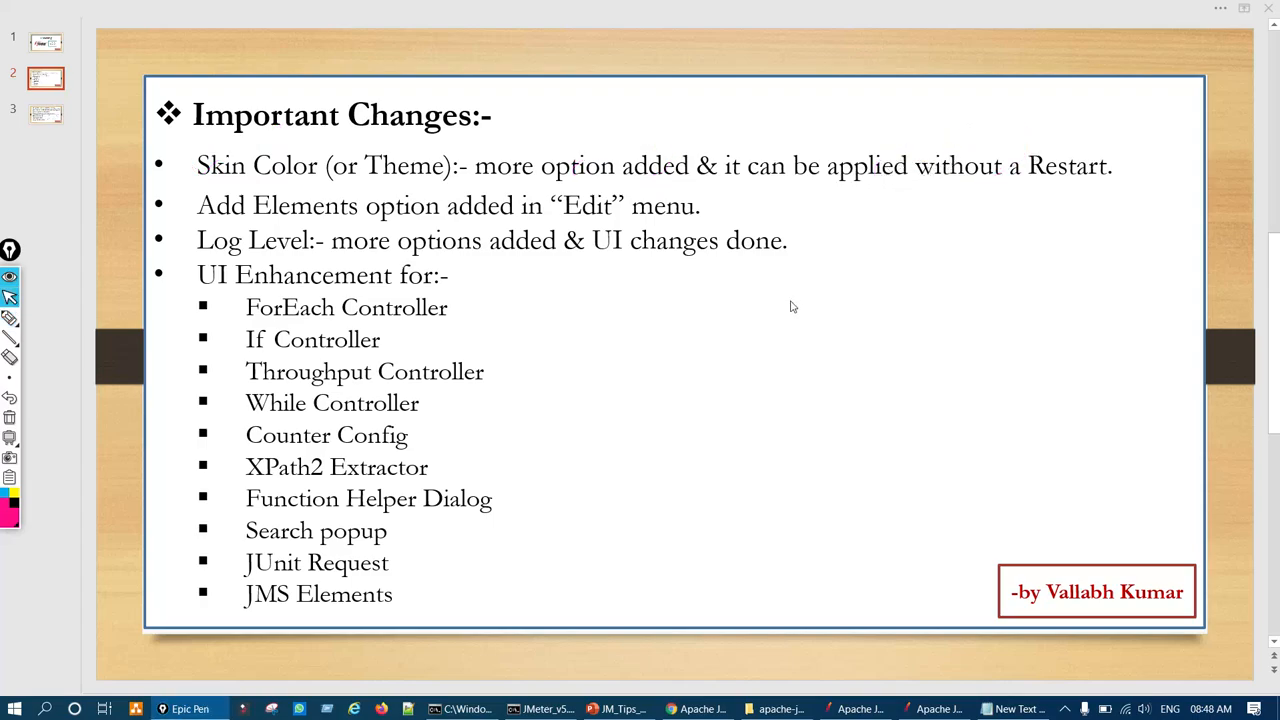
Return to the apache-jmeter-5.3 folder in File Explorer, open its bin folder and circle the jmeter.bat file.
{"action": "left_click", "coordinate": [780, 708]}
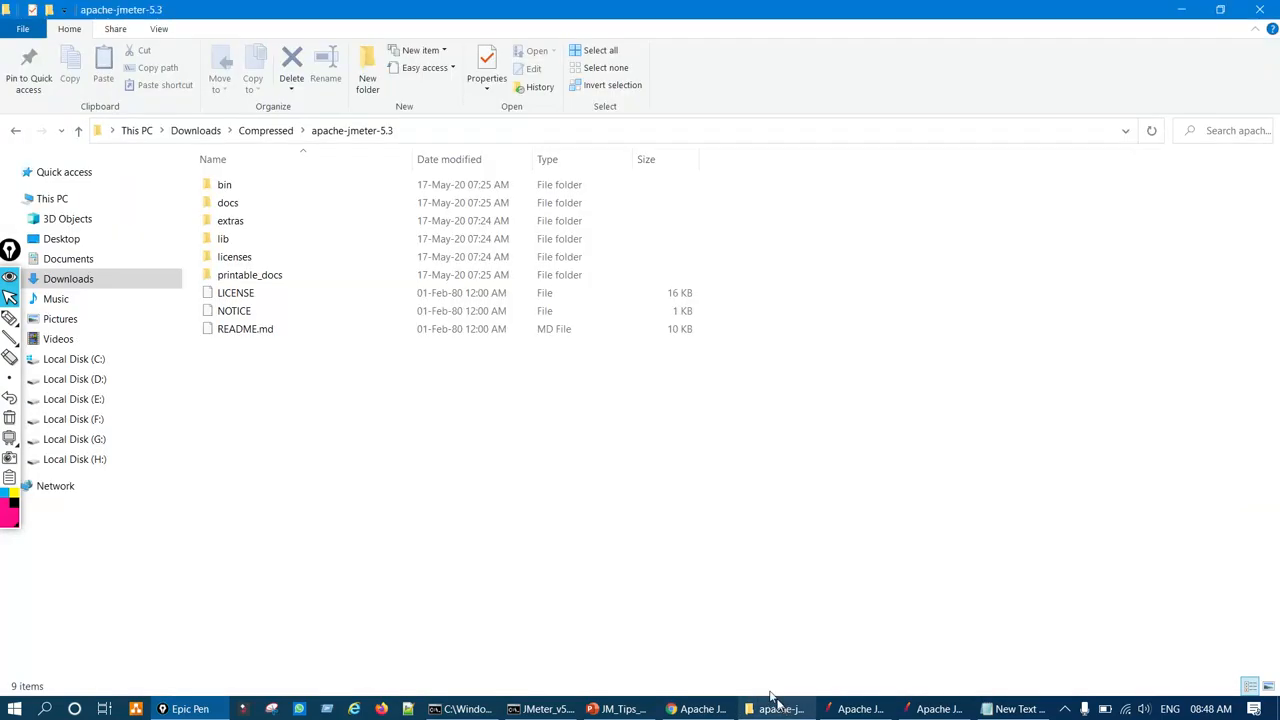
{"action": "double_click", "coordinate": [225, 188]}
{"action": "key", "text": "ctrl+shift+2"}
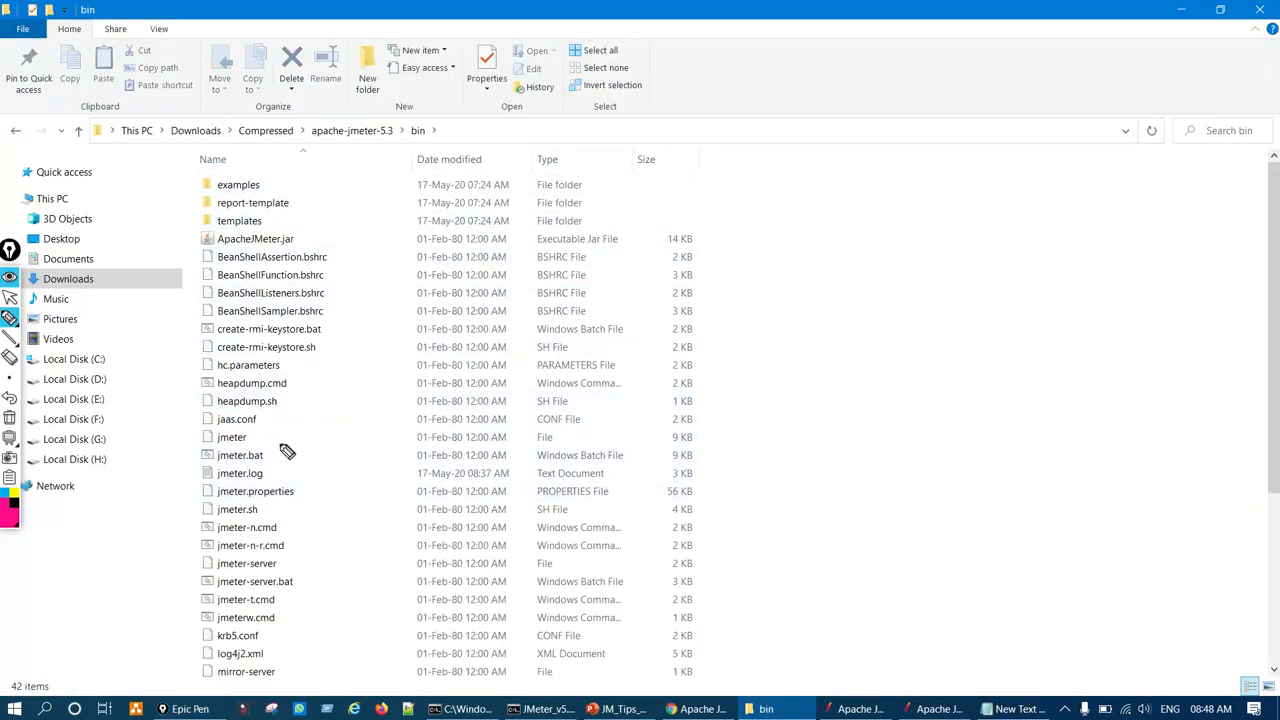
{"action": "left_click_drag", "start_coordinate": [230, 455], "coordinate": [282, 444]}
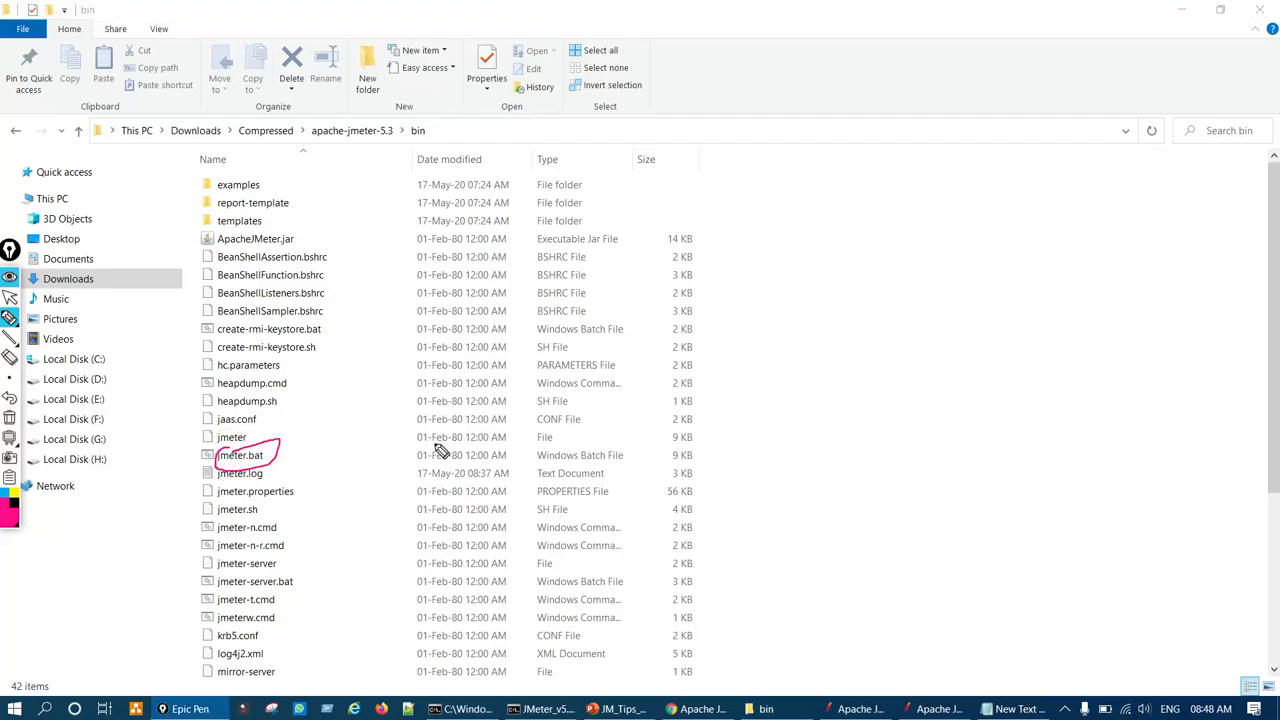
Handwrite "Black Theme" in the empty area beside the file list, underline it, and clear all annotations.
{"action": "mouse_move", "coordinate": [790, 350]}
{"action": "left_mouse_down"}
{"action": "mouse_move", "coordinate": [808, 391]}
{"action": "mouse_move", "coordinate": [849, 400]}
{"action": "mouse_move", "coordinate": [908, 363]}
{"action": "mouse_move", "coordinate": [990, 343]}
{"action": "left_mouse_up"}
{"action": "mouse_move", "coordinate": [1038, 305]}
{"action": "left_mouse_down"}
{"action": "mouse_move", "coordinate": [1137, 323]}
{"action": "mouse_move", "coordinate": [1180, 309]}
{"action": "mouse_move", "coordinate": [1213, 272]}
{"action": "left_mouse_up"}
{"action": "left_click_drag", "start_coordinate": [1150, 342], "coordinate": [1134, 383]}
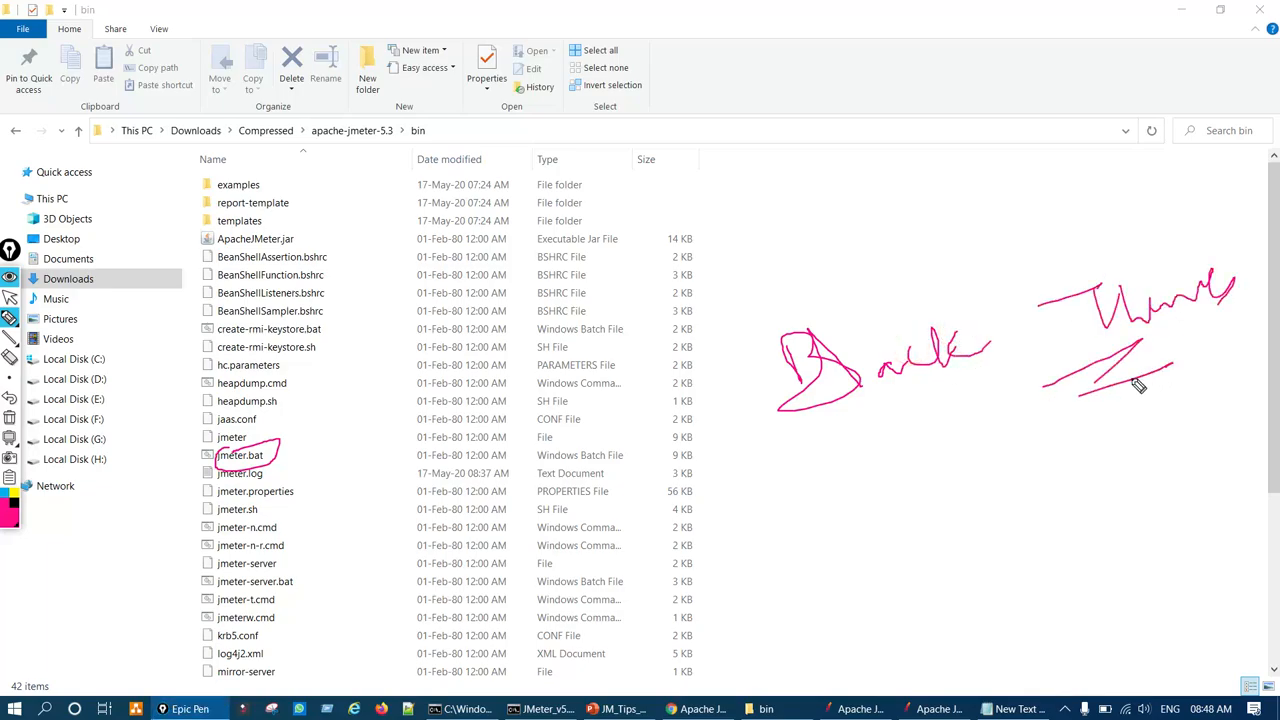
{"action": "key", "text": "ctrl+shift+c"}
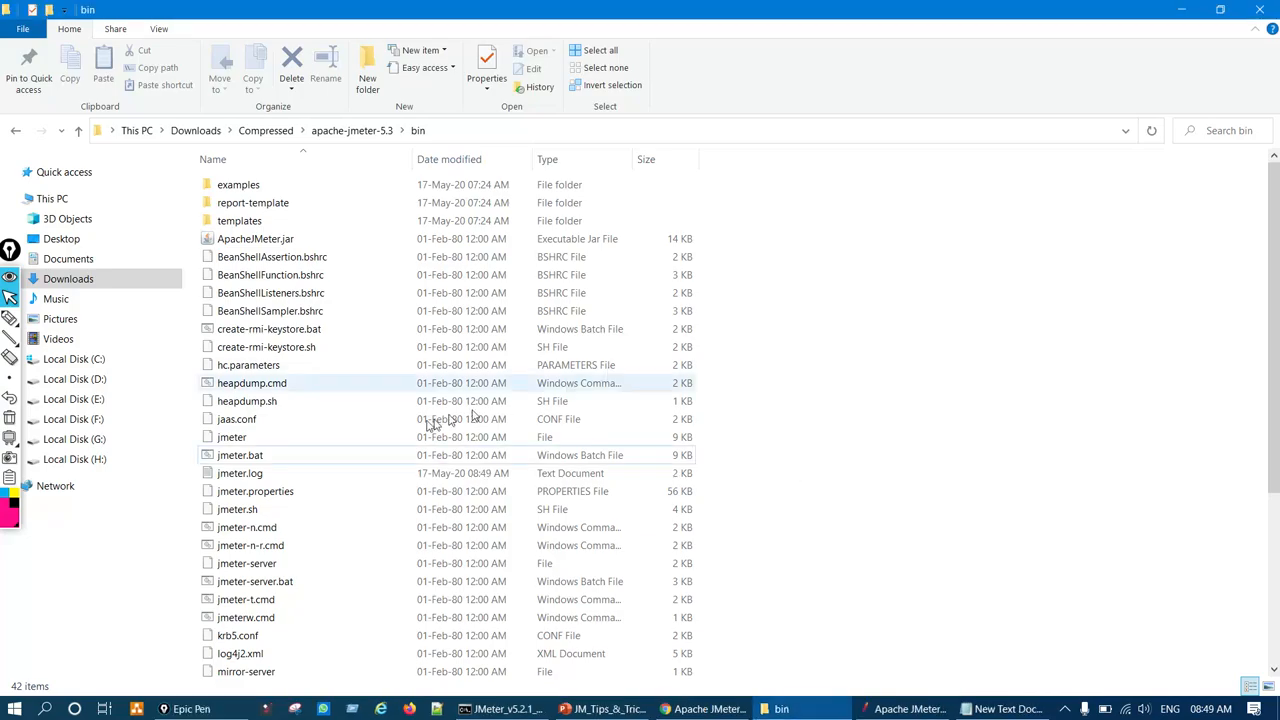
Launch JMeter by running jmeter.bat, briefly mark its command window with the pen, and minimise that window.
{"action": "left_click", "coordinate": [238, 458]}
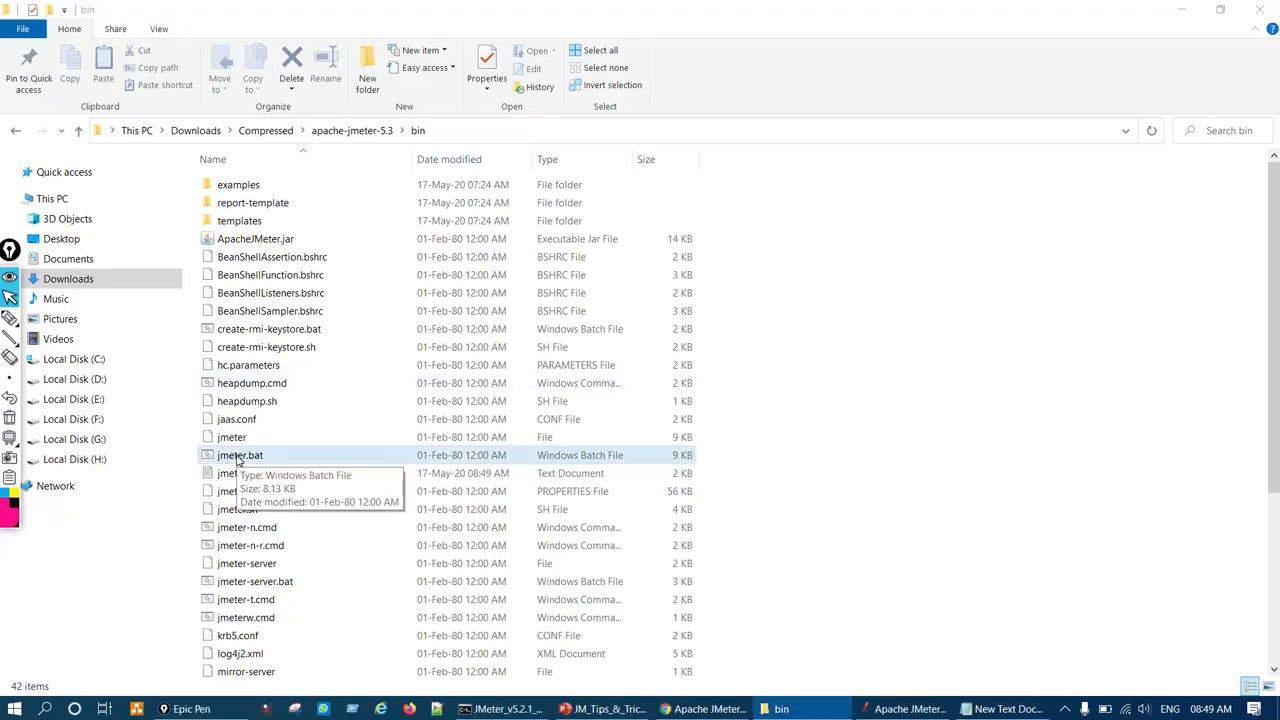
{"action": "double_click", "coordinate": [238, 458]}
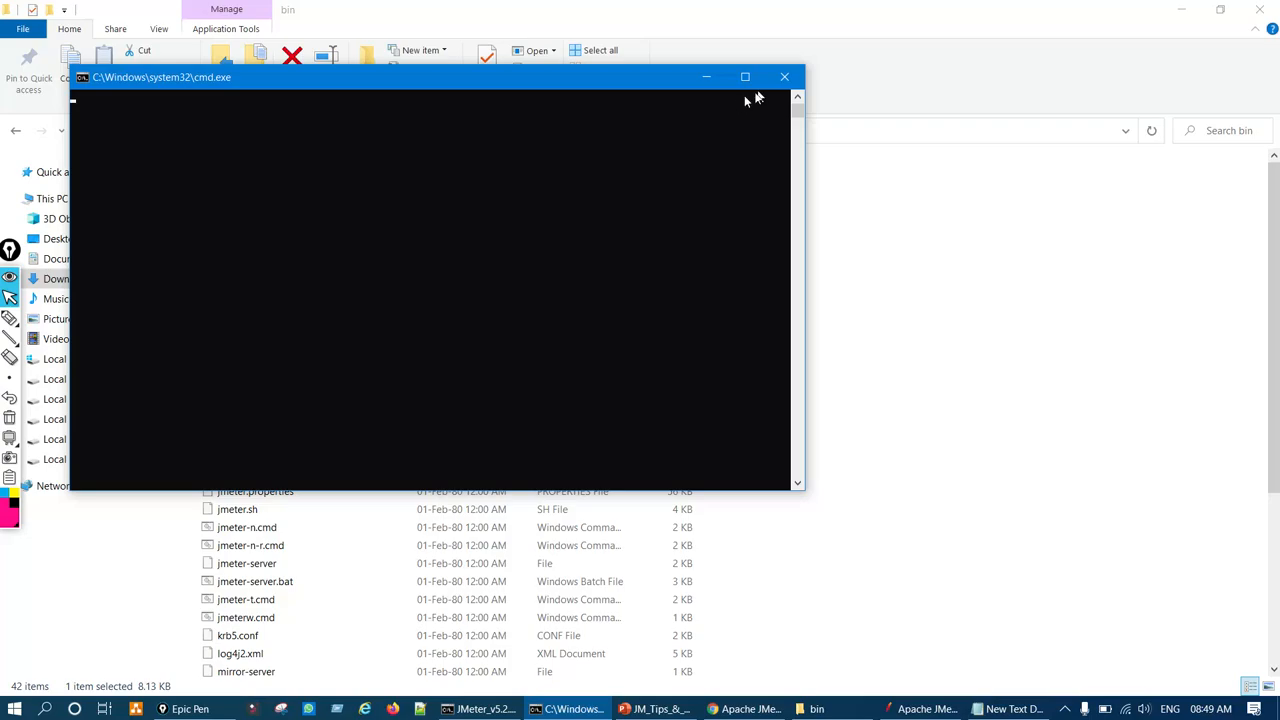
{"action": "left_click", "coordinate": [9, 318]}
{"action": "mouse_move", "coordinate": [451, 149]}
{"action": "left_mouse_down"}
{"action": "mouse_move", "coordinate": [529, 106]}
{"action": "mouse_move", "coordinate": [540, 145]}
{"action": "left_mouse_up"}
{"action": "key", "text": "ctrl+F5"}
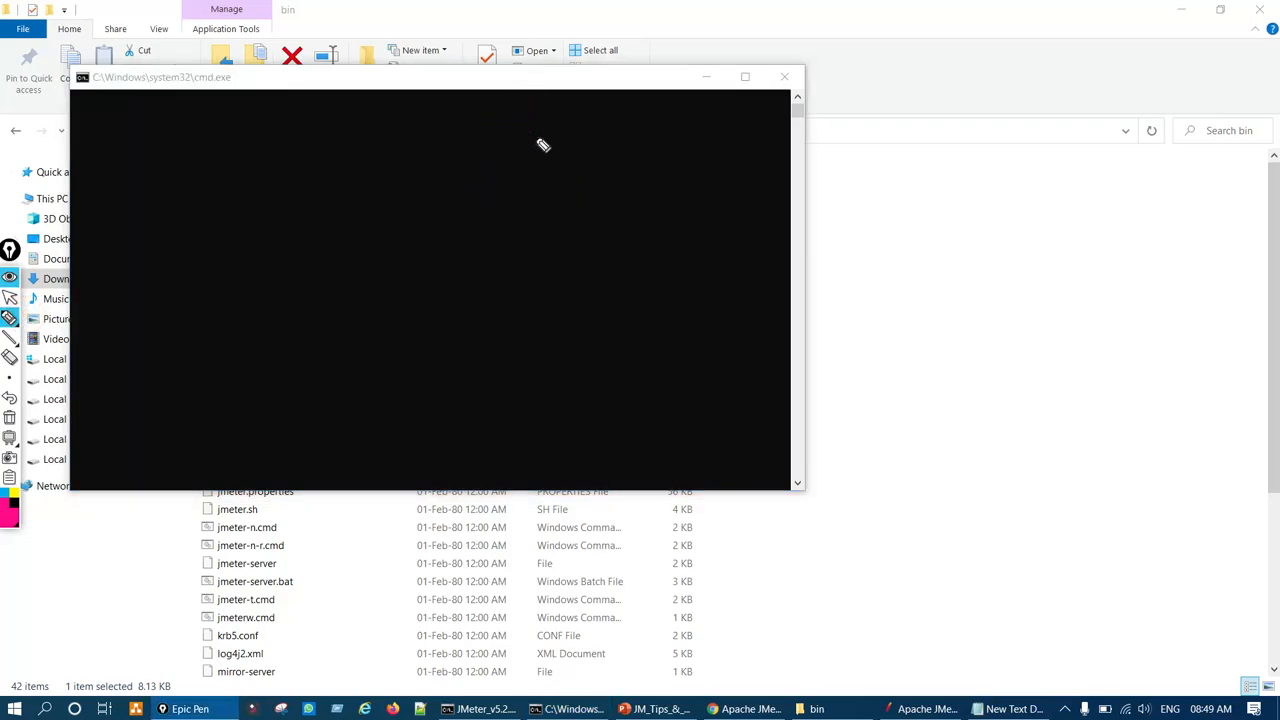
{"action": "key", "text": "ctrl+F1"}
{"action": "left_click", "coordinate": [707, 78]}
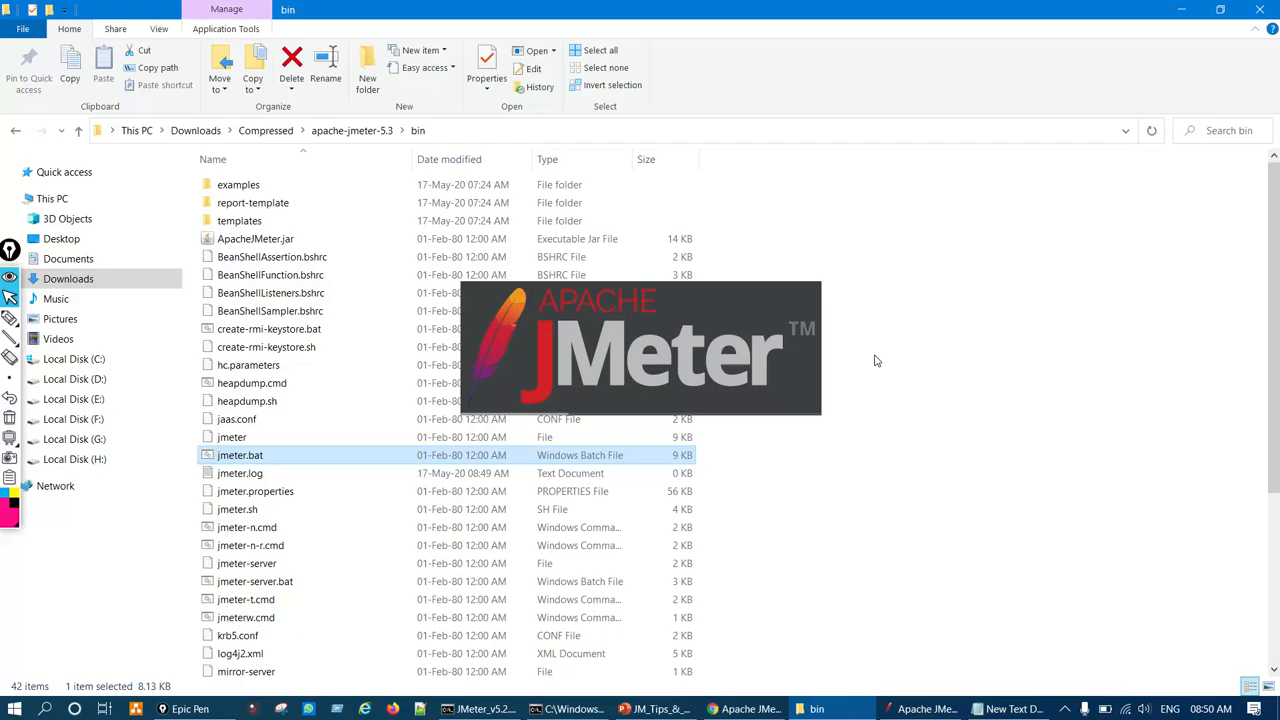
Mark the JMeter splash screen with the pen and clear the mark.
{"action": "key", "text": "ctrl+F2"}
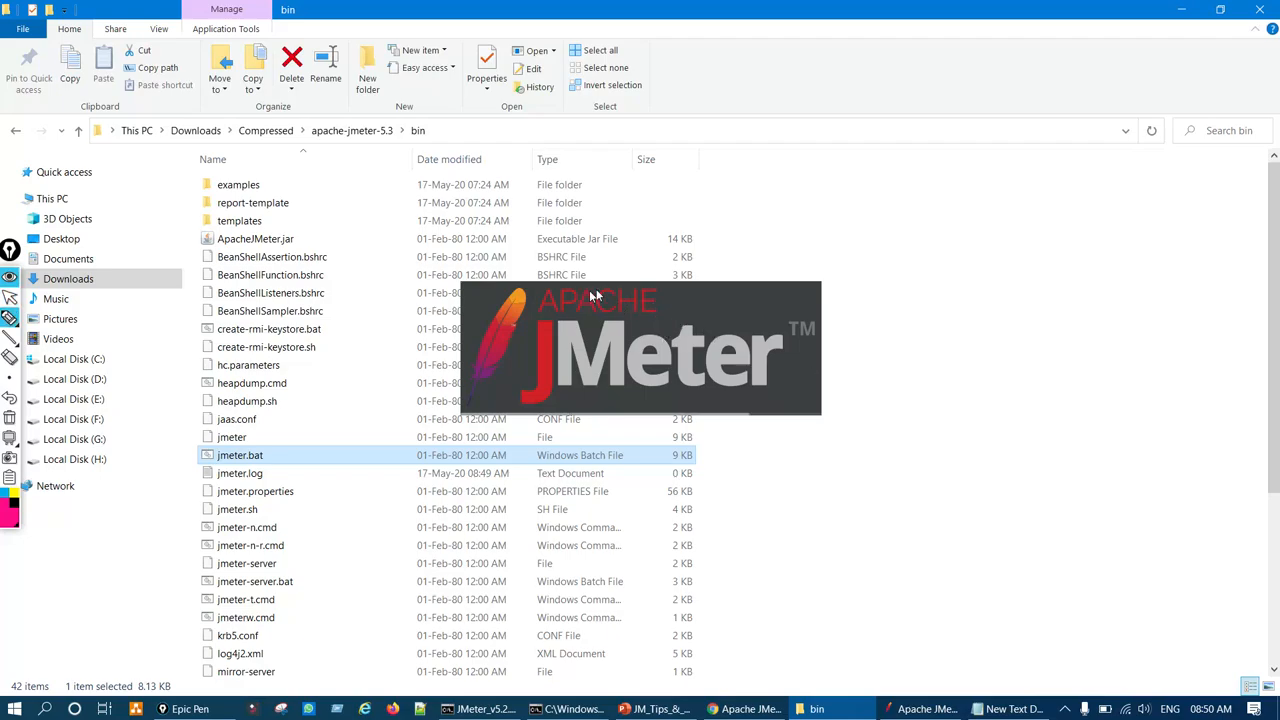
{"action": "mouse_move", "coordinate": [622, 256]}
{"action": "left_mouse_down"}
{"action": "mouse_move", "coordinate": [690, 246]}
{"action": "mouse_move", "coordinate": [647, 268]}
{"action": "left_mouse_up"}
{"action": "key", "text": "ctrl+F7"}
{"action": "key", "text": "ctrl+F1"}
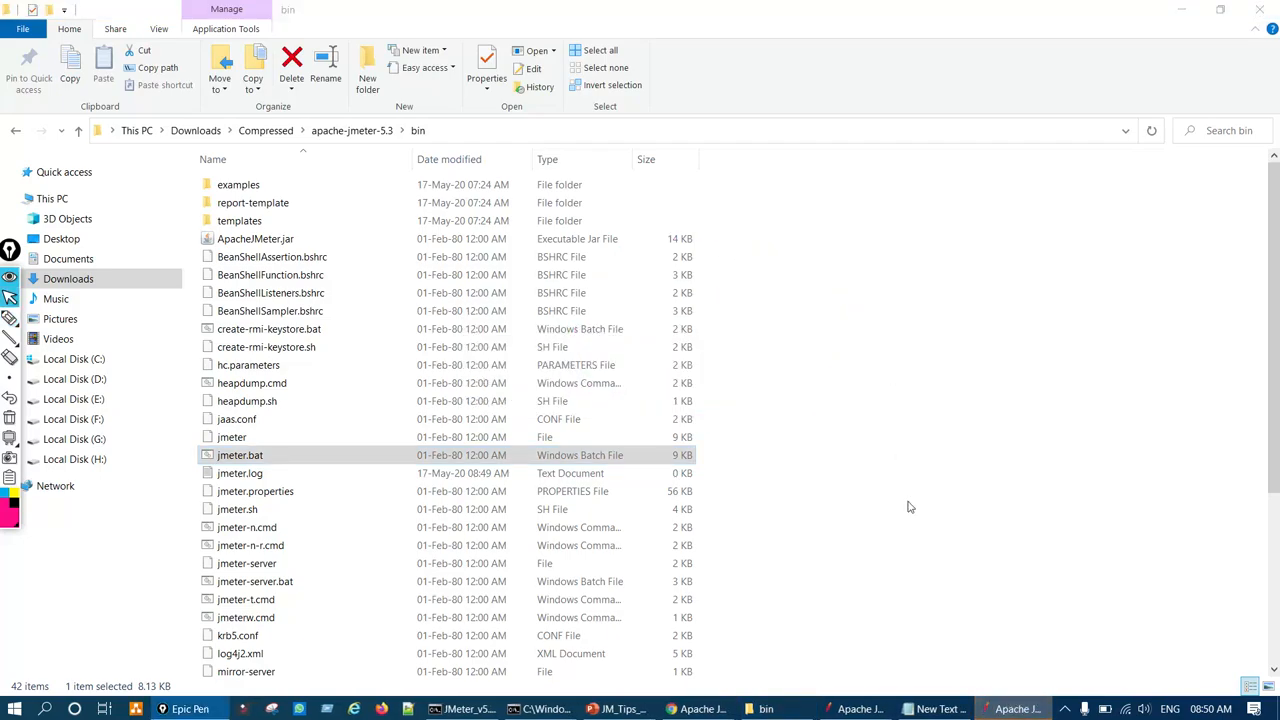
Switch to the Apache JMeter (5.3) window, circle the version in its title, and draw a check mark and a letter D below the variables table header.
{"action": "left_click", "coordinate": [1017, 709]}
{"action": "key", "text": "ctrl+F2"}
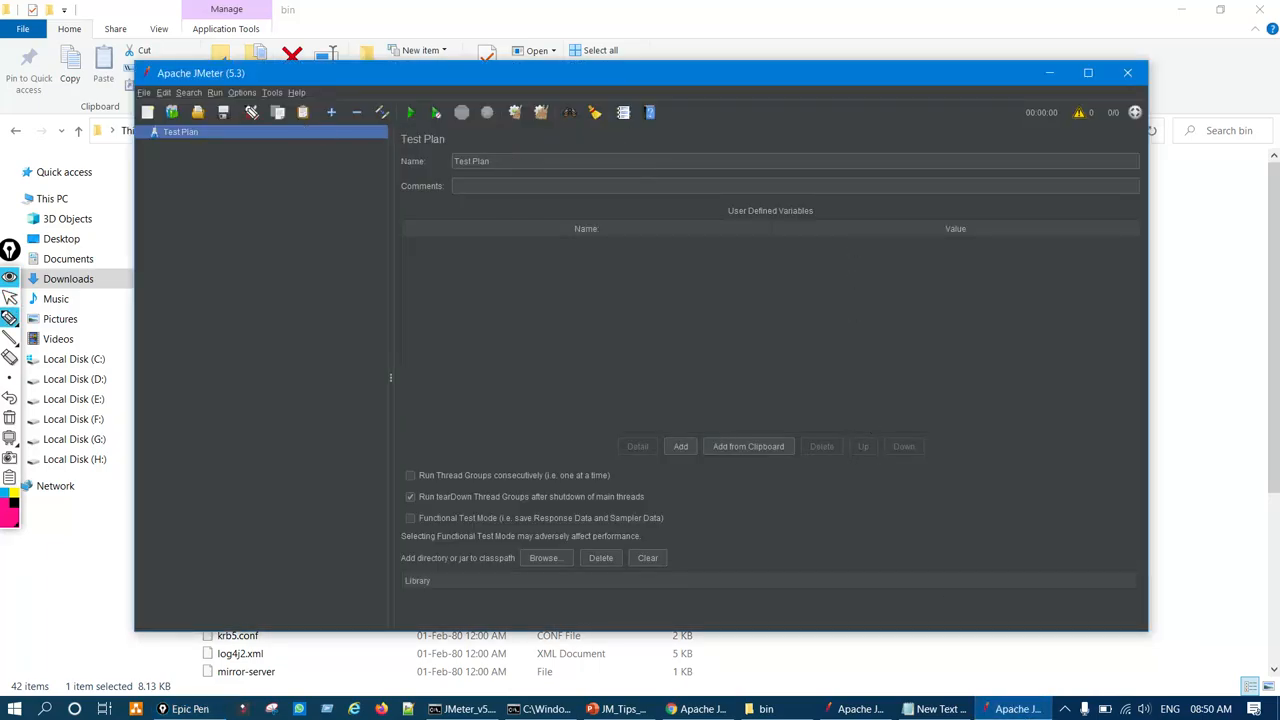
{"action": "left_click_drag", "start_coordinate": [238, 85], "coordinate": [212, 70]}
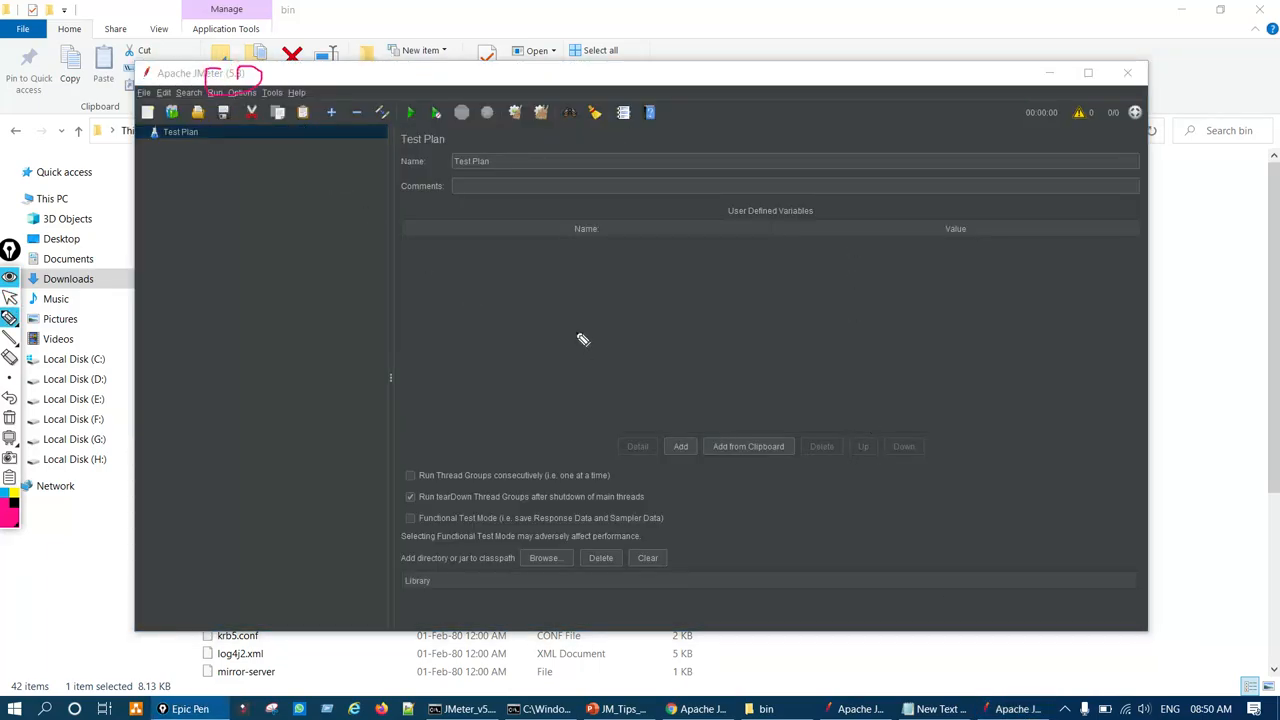
{"action": "mouse_move", "coordinate": [583, 340]}
{"action": "left_mouse_down"}
{"action": "mouse_move", "coordinate": [656, 334]}
{"action": "mouse_move", "coordinate": [694, 363]}
{"action": "mouse_move", "coordinate": [797, 349]}
{"action": "left_mouse_up"}
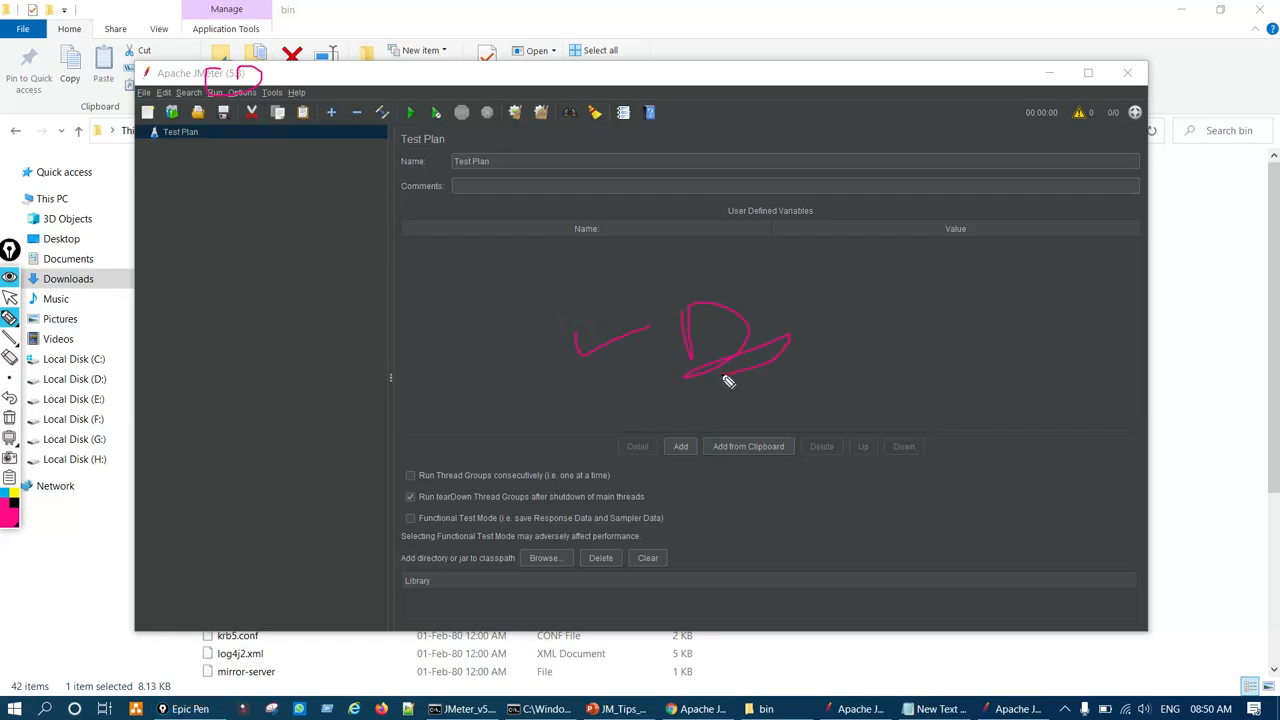
Undo the pen marks on the JMeter window, draw and undo a short scribble below the variables header, and return to the normal pointer.
{"action": "key", "text": "ctrl+z"}
{"action": "key", "text": "ctrl+z"}
{"action": "key", "text": "ctrl+z"}
{"action": "key", "text": "ctrl+z"}
{"action": "left_click_drag", "start_coordinate": [566, 332], "coordinate": [618, 333]}
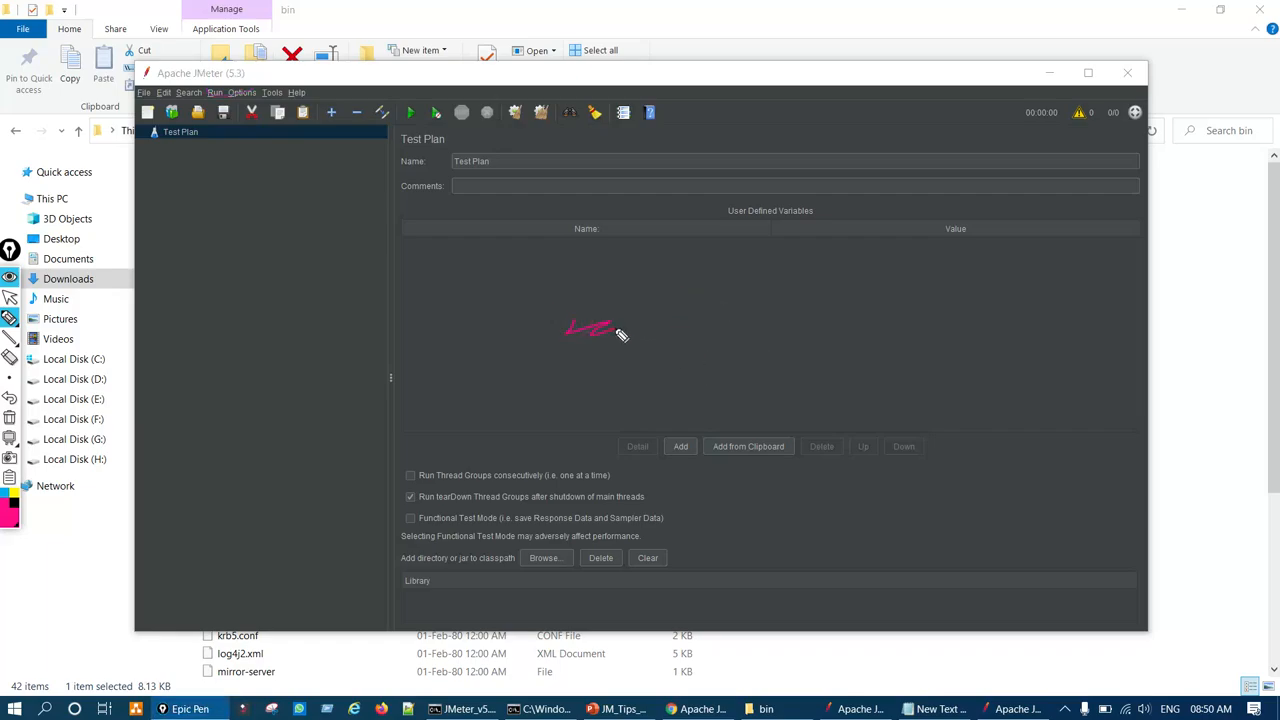
{"action": "key", "text": "ctrl+z"}
{"action": "key", "text": "ctrl+shift+1"}
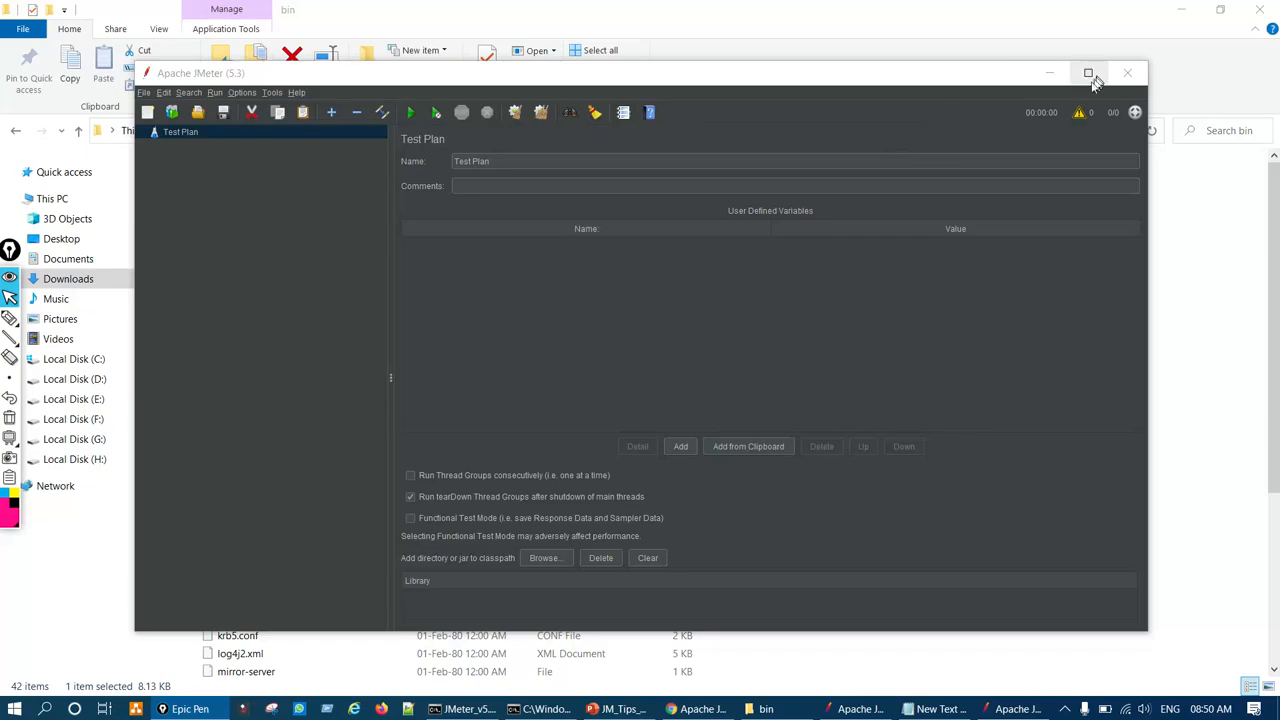
Examine the Look and Feel themes available in JMeter 5.3.
{"action": "left_click", "coordinate": [273, 92]}
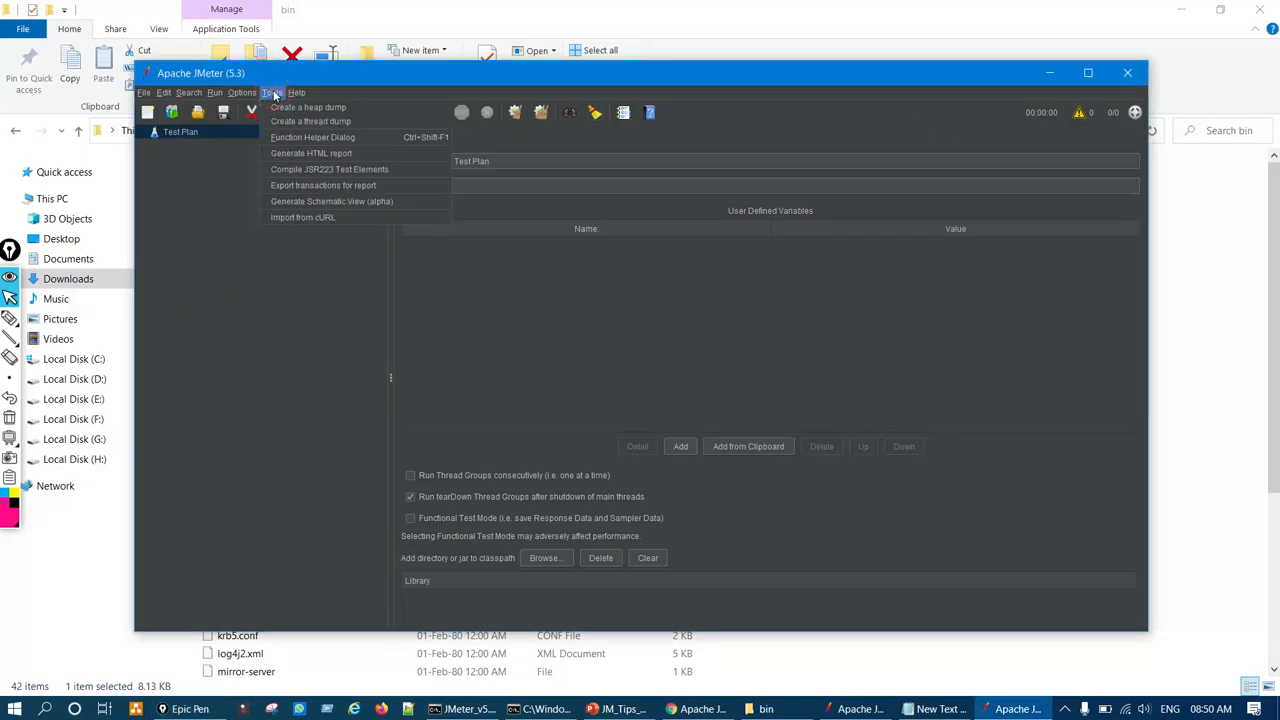
{"action": "mouse_move", "coordinate": [245, 96]}
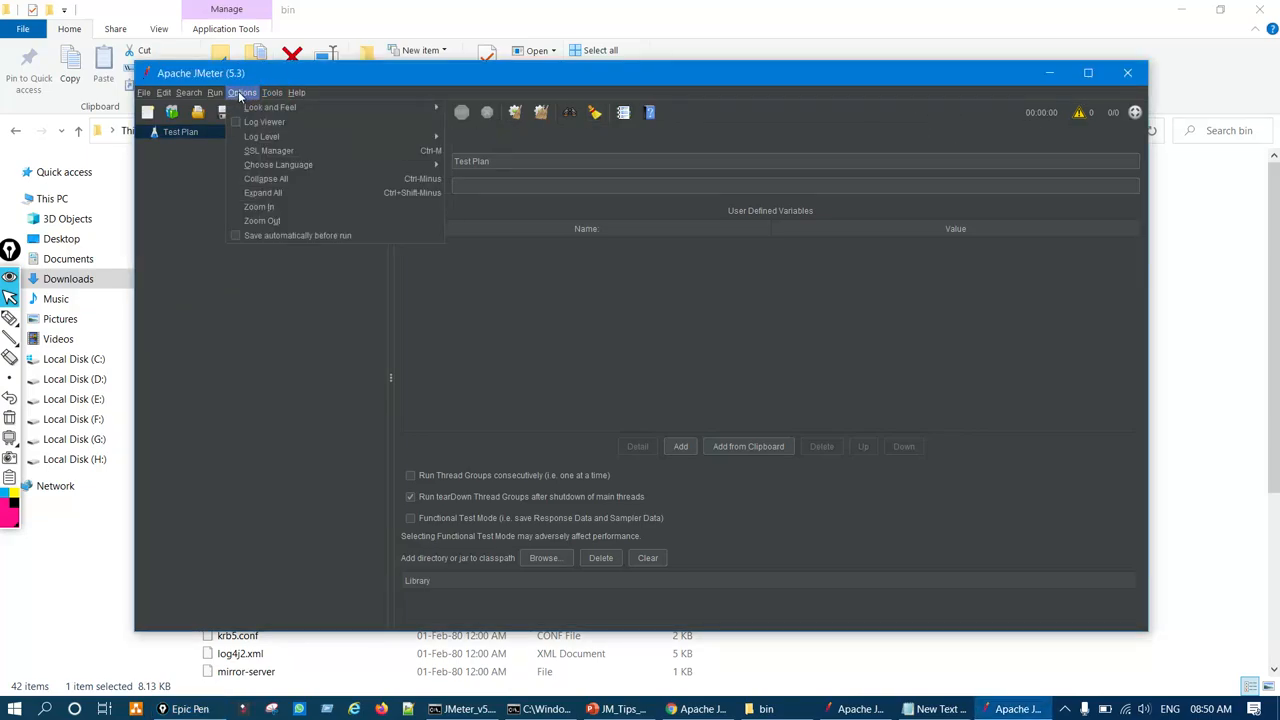
{"action": "mouse_move", "coordinate": [290, 107]}
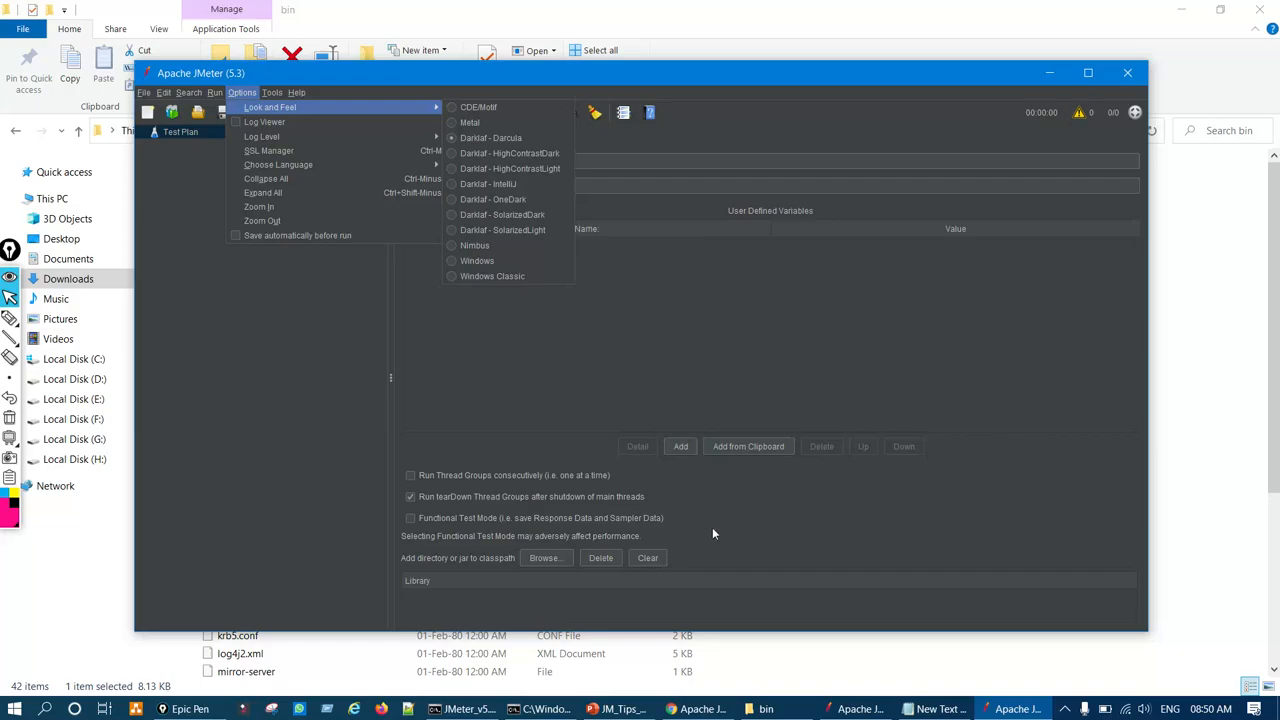
Switch to the Important Changes slide, circle "Theme", "applied" and "Restart" with the pen, and clear the marks.
{"action": "left_click", "coordinate": [618, 708]}
{"action": "key", "text": "ctrl+shift+p"}
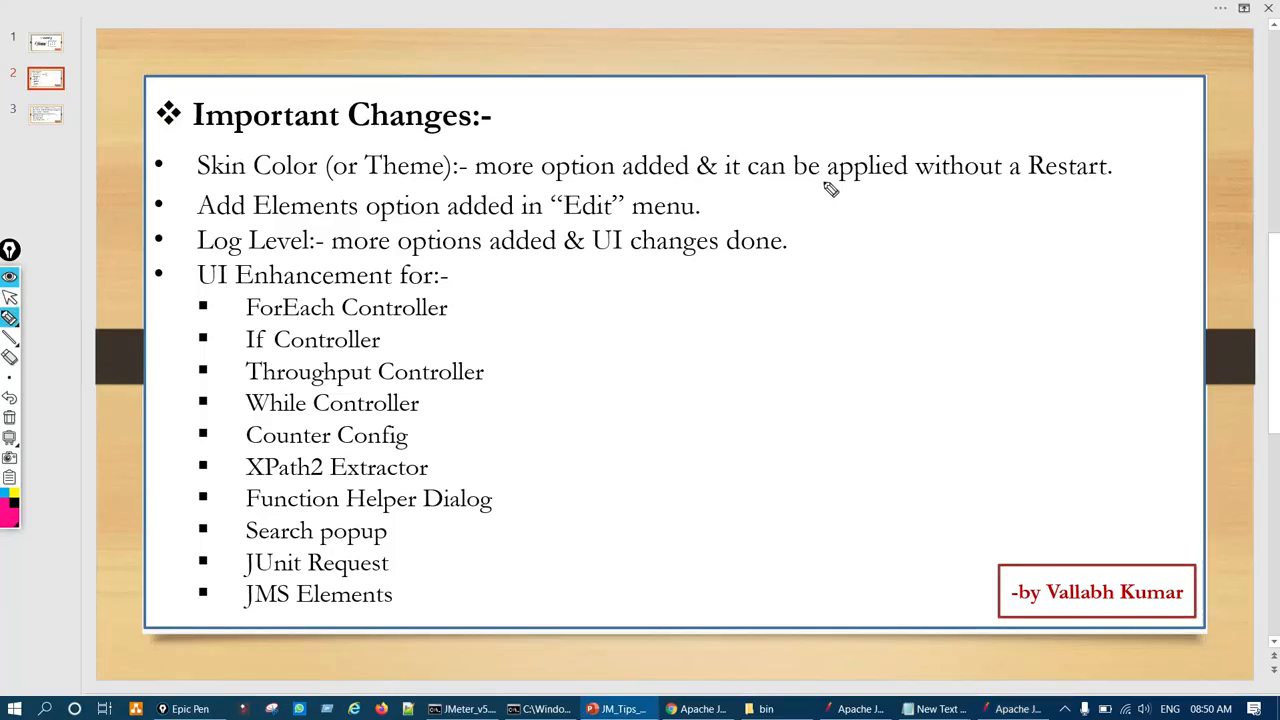
{"action": "left_click_drag", "start_coordinate": [823, 143], "coordinate": [794, 157]}
{"action": "left_click_drag", "start_coordinate": [372, 146], "coordinate": [437, 155]}
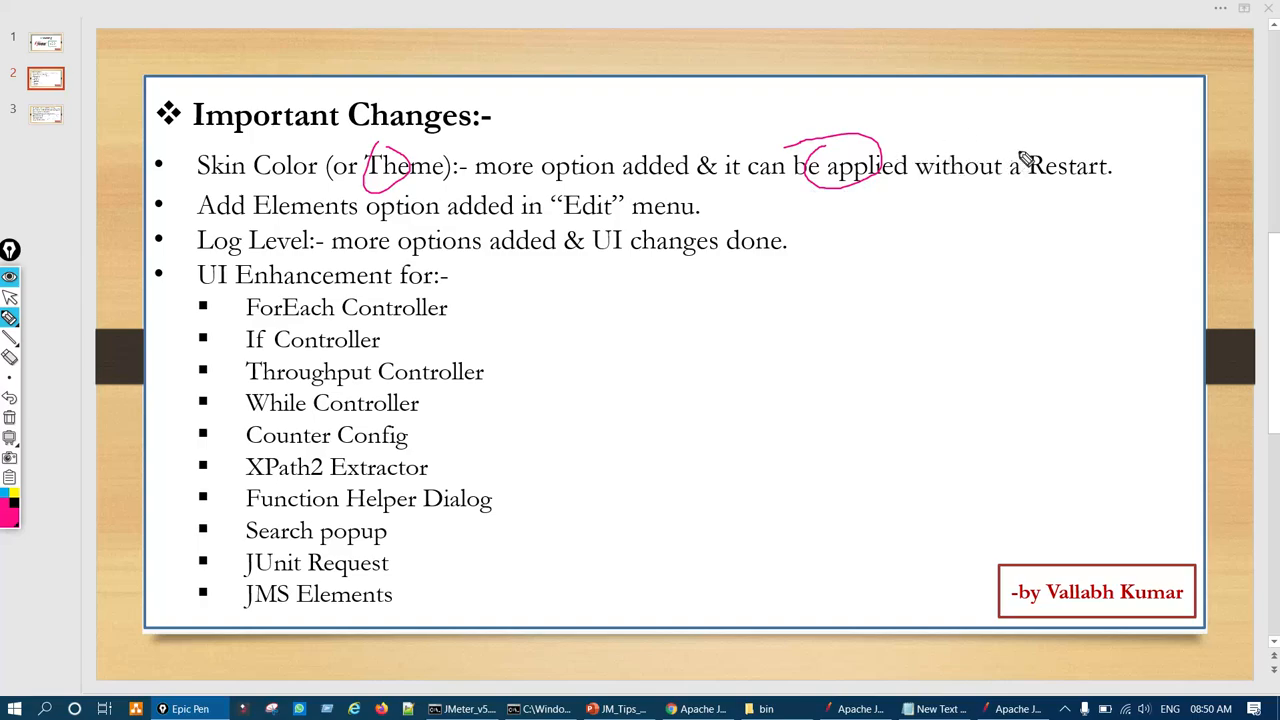
{"action": "left_click_drag", "start_coordinate": [1016, 142], "coordinate": [1130, 143]}
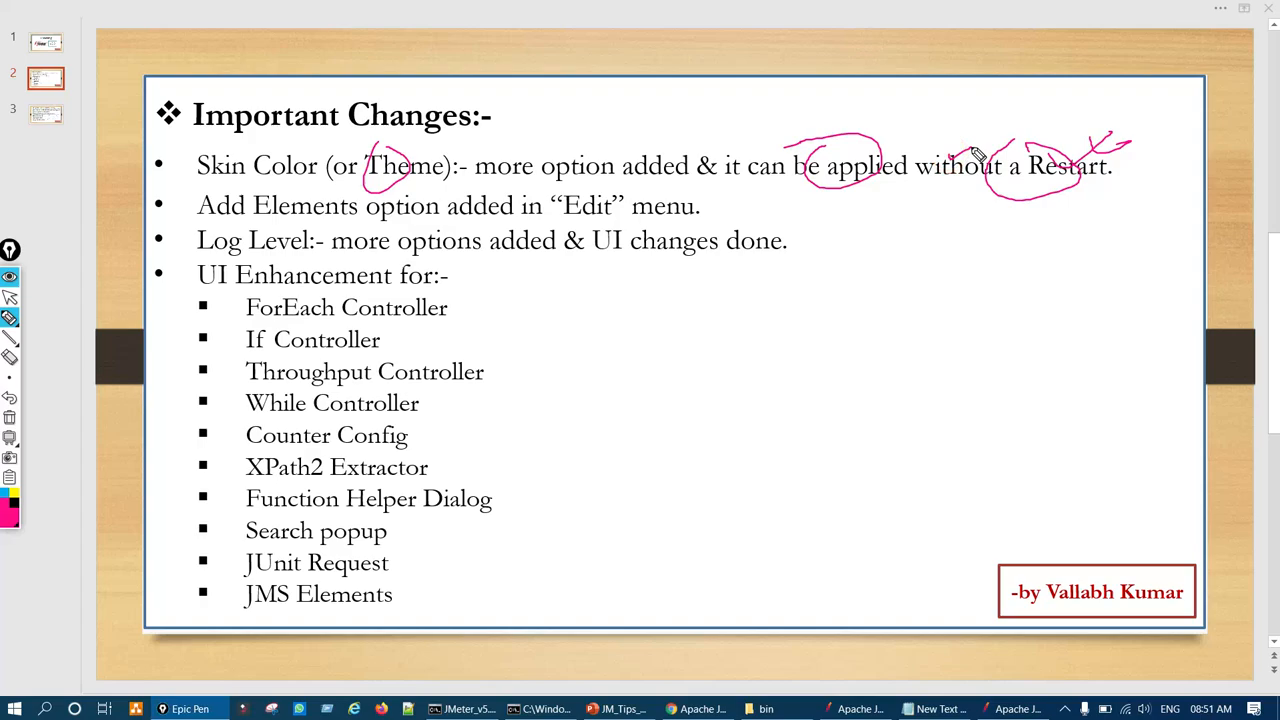
{"action": "key", "text": "ctrl+shift+c"}
{"action": "key", "text": "ctrl+shift+1"}
Switch to the JMeter 5.3 window and change its look and feel to Metal.
{"action": "left_click_drag", "start_coordinate": [876, 708], "coordinate": [846, 705]}
{"action": "left_click", "coordinate": [846, 705]}
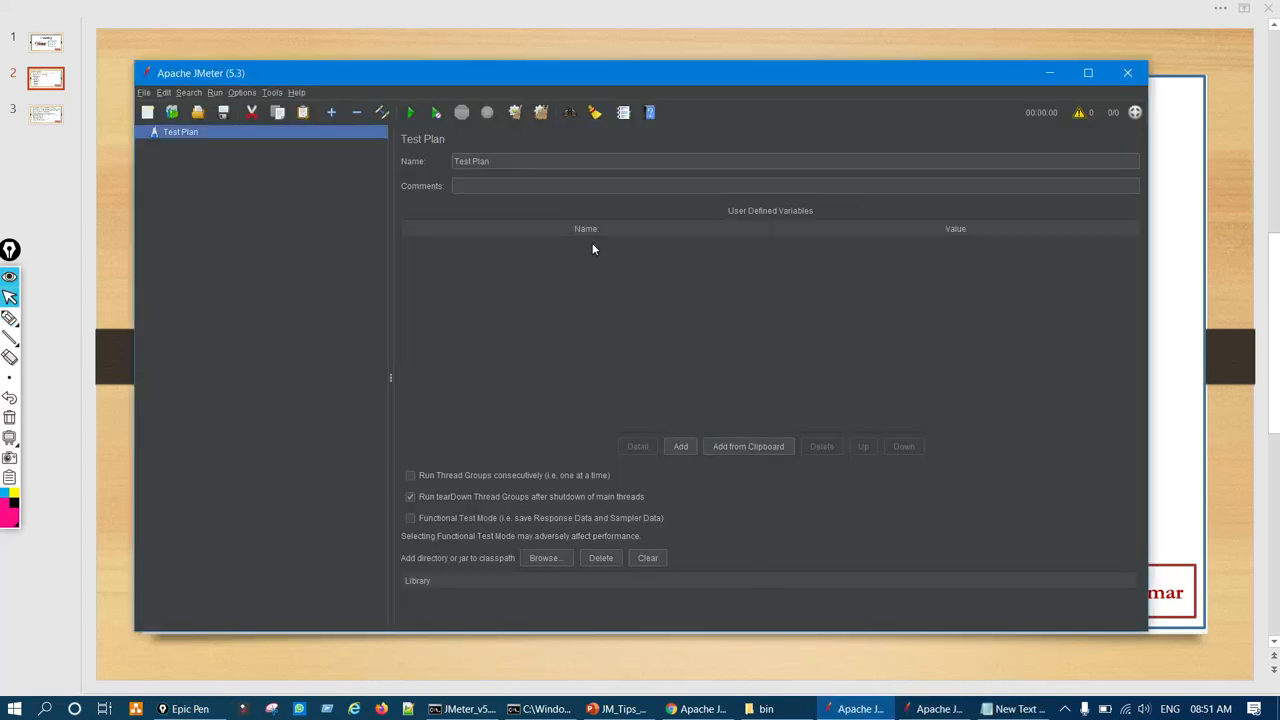
{"action": "left_click", "coordinate": [241, 92]}
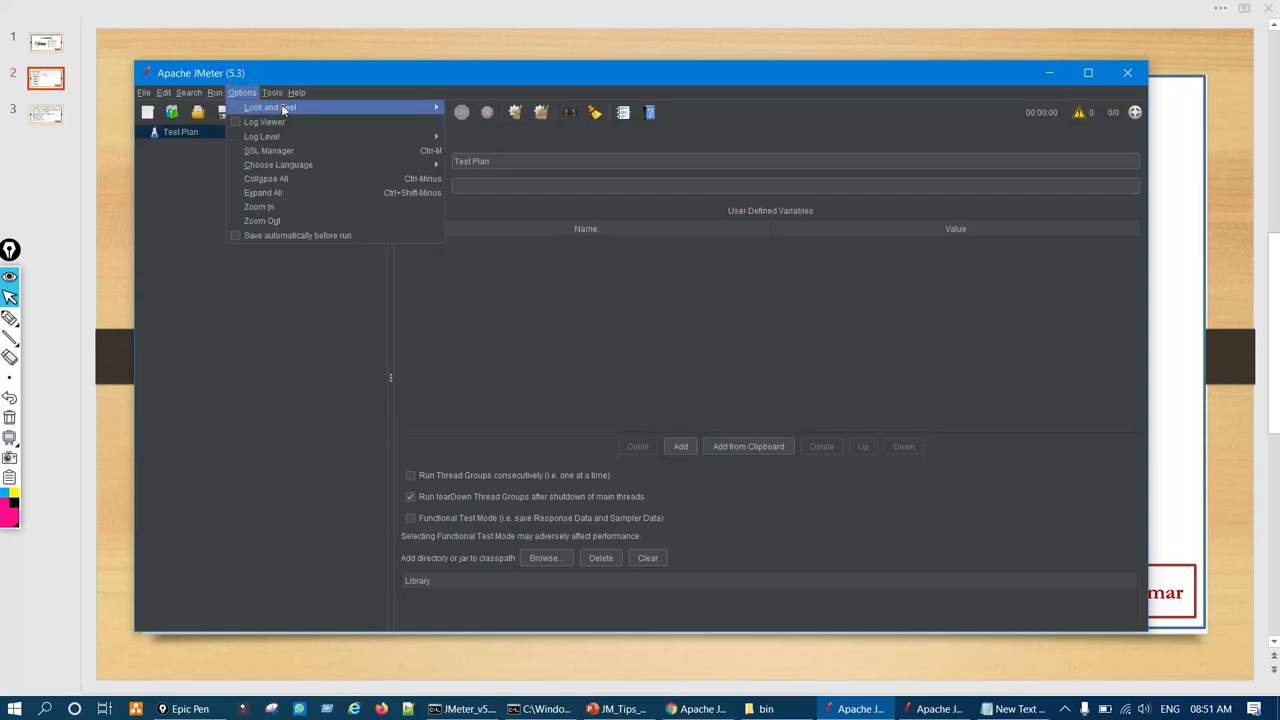
{"action": "mouse_move", "coordinate": [420, 118]}
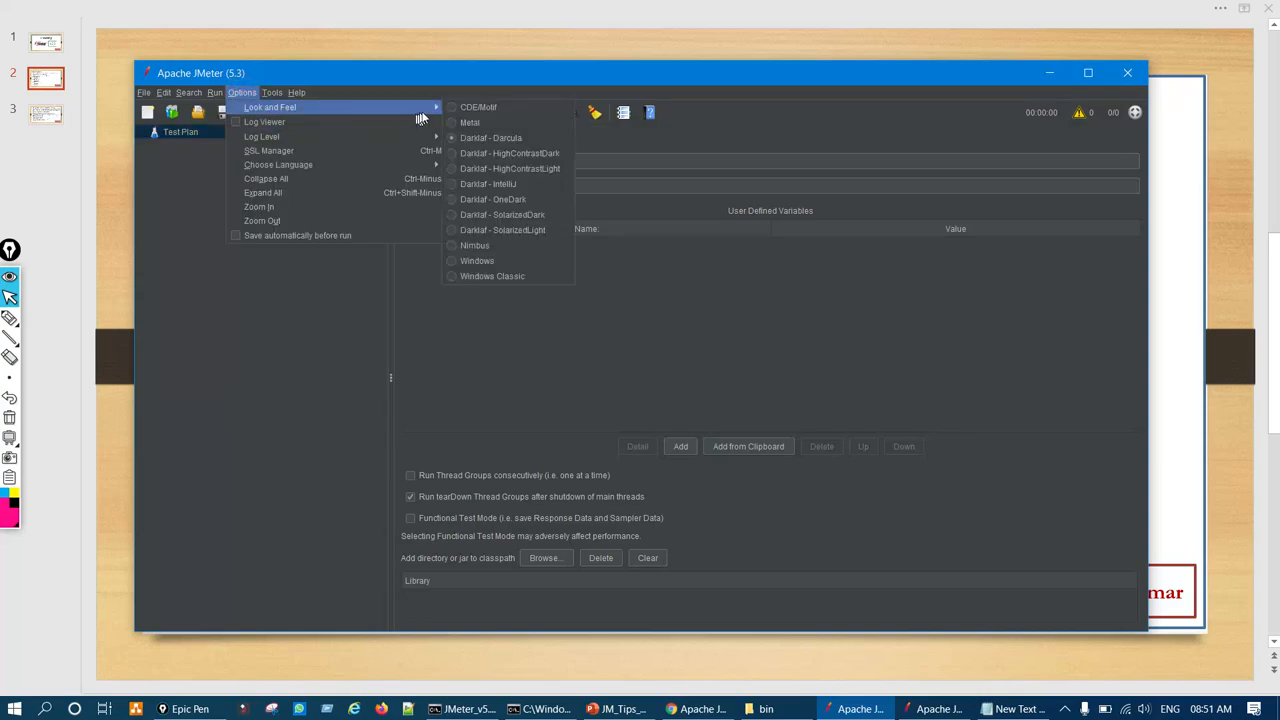
{"action": "left_click", "coordinate": [470, 121]}
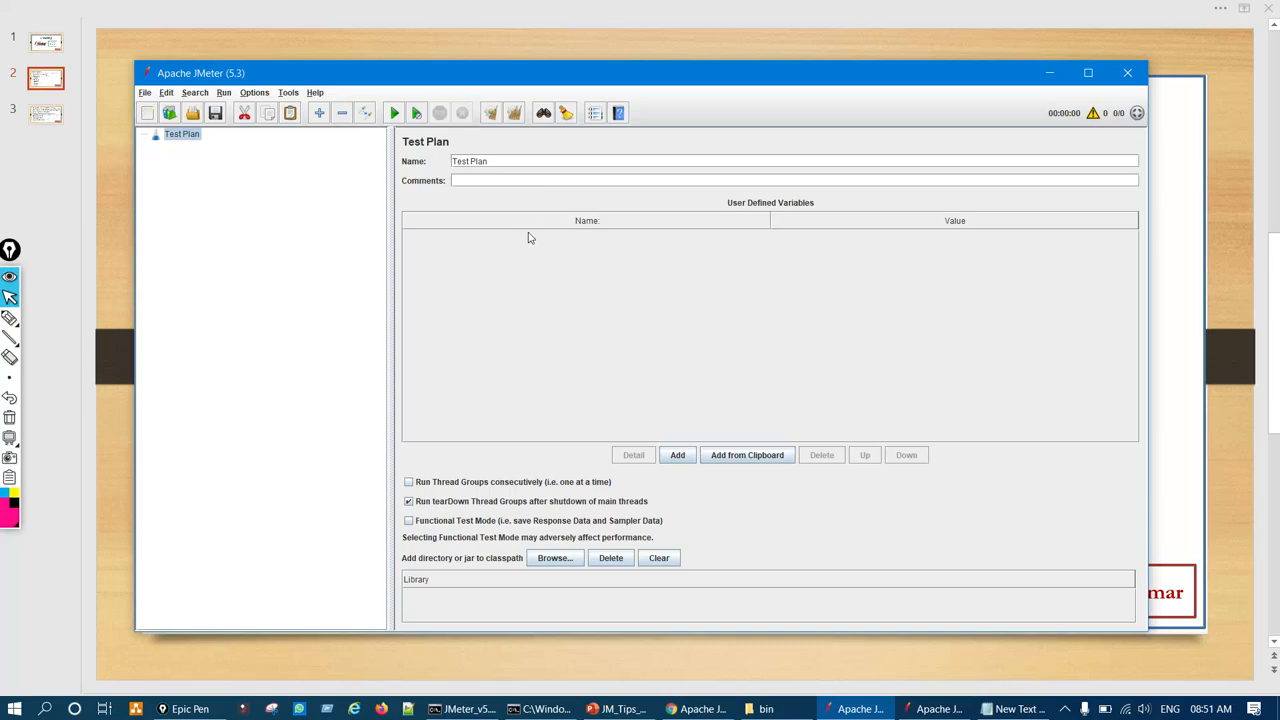
Review the other Look and Feel themes while Metal is active and close the list without choosing one.
{"action": "key", "text": "ctrl+shift+1"}
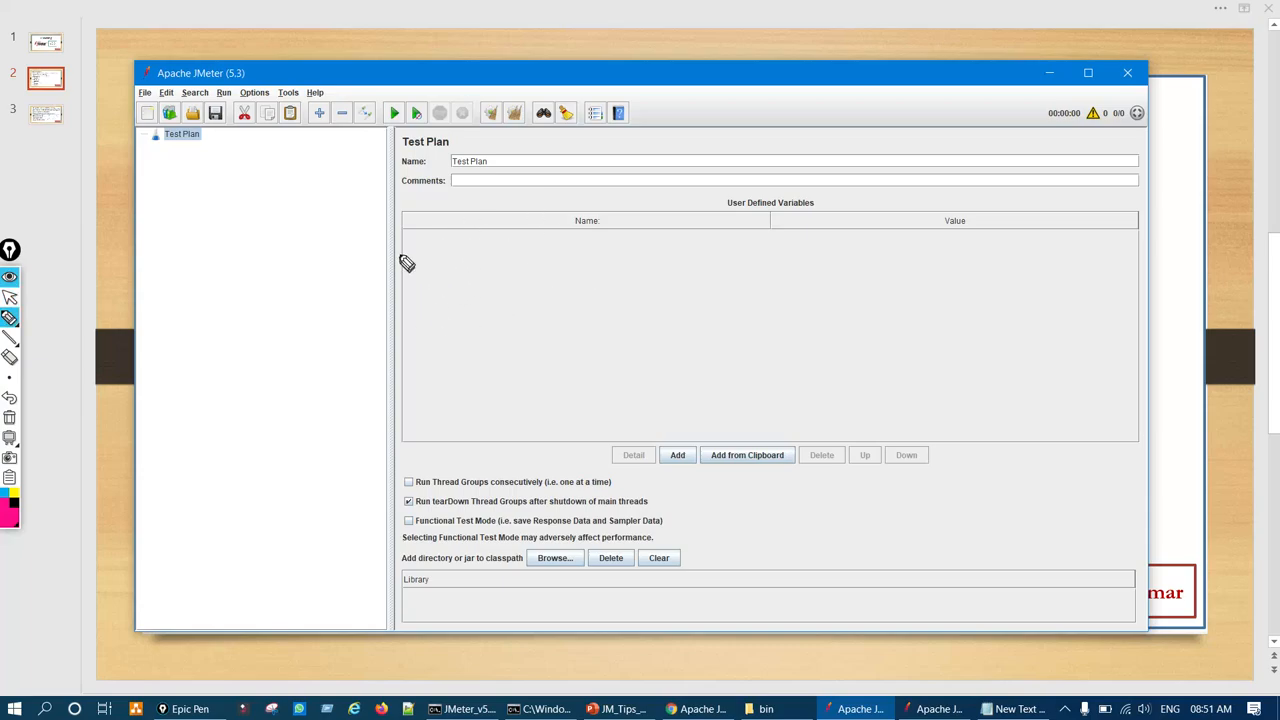
{"action": "key", "text": "ctrl+shift+1"}
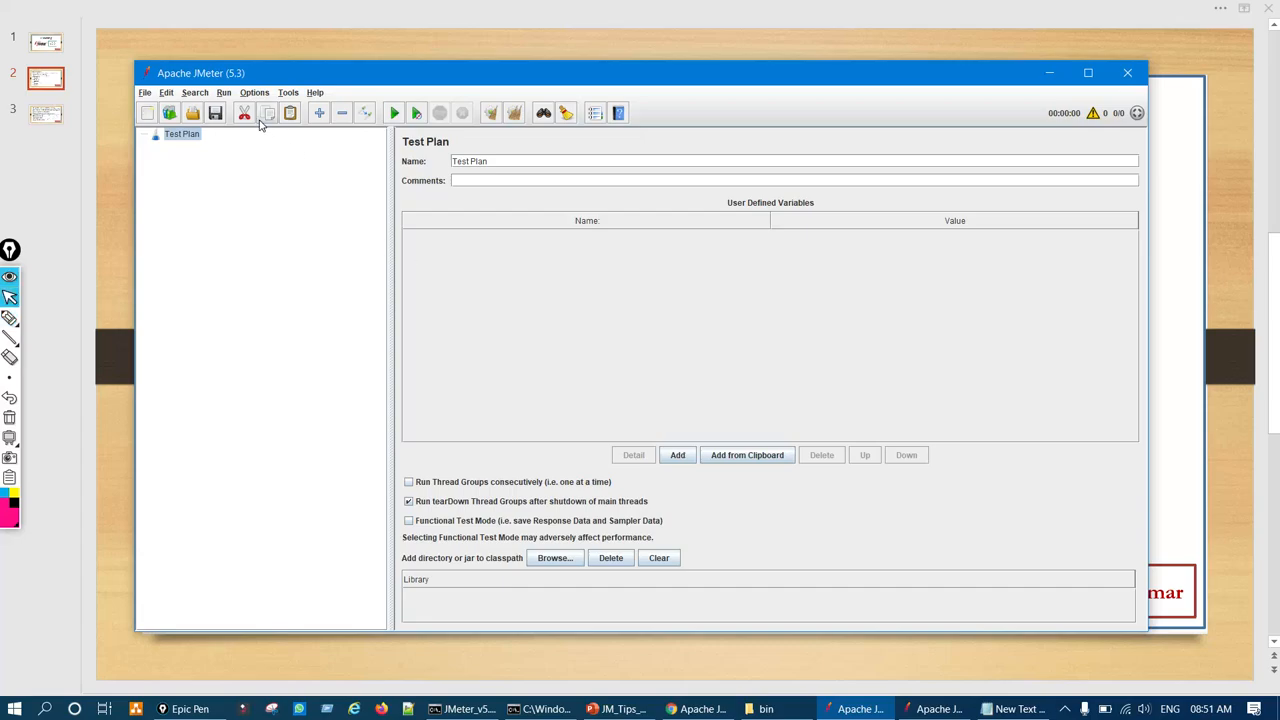
{"action": "left_click", "coordinate": [254, 93]}
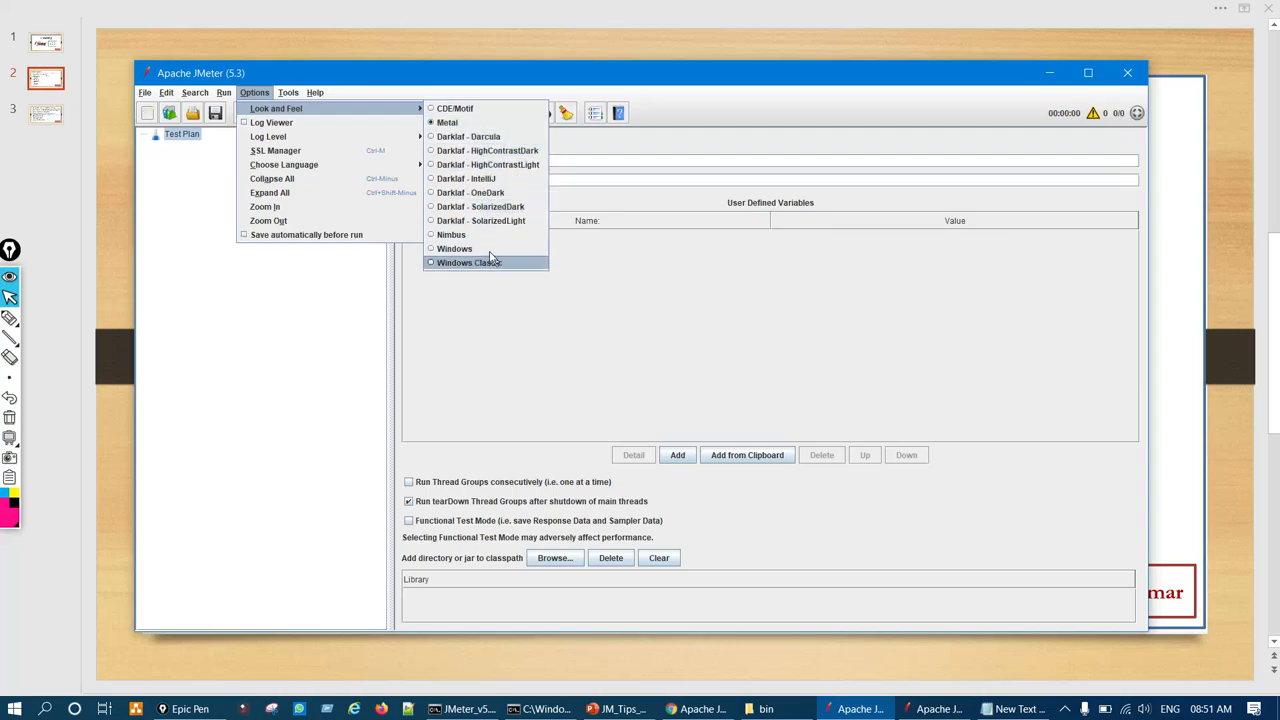
{"action": "left_click", "coordinate": [489, 325]}
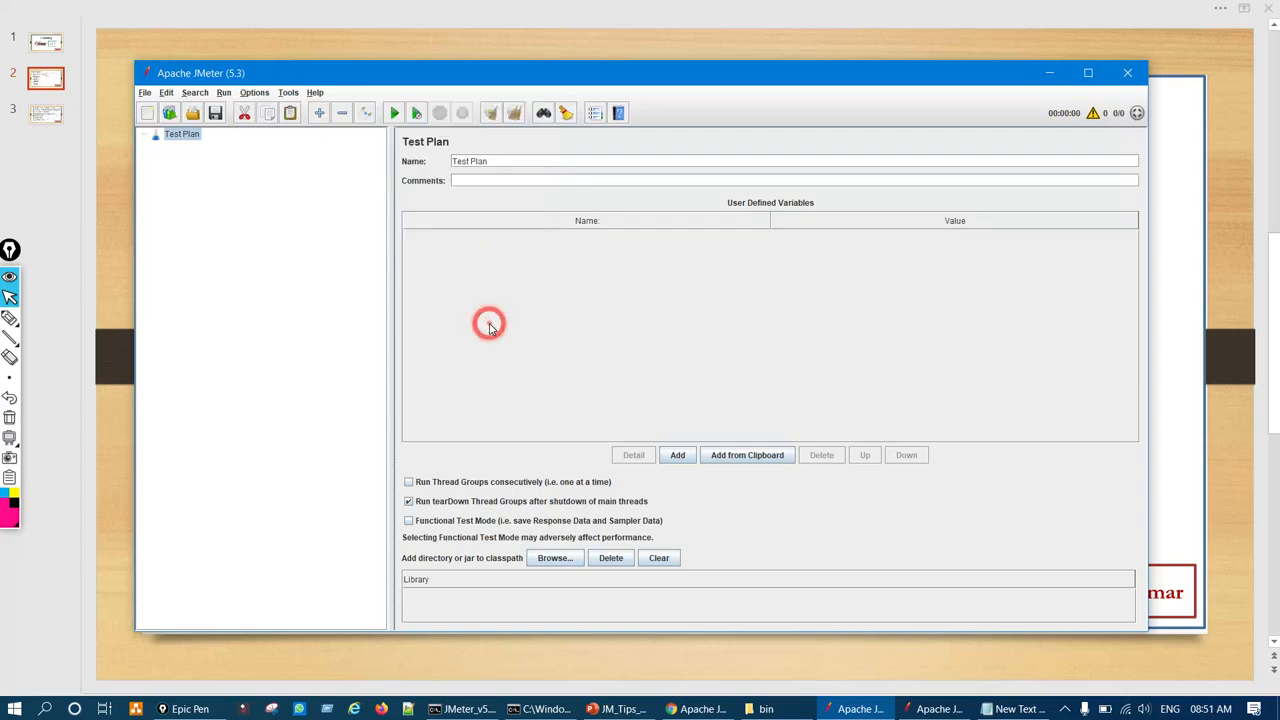
Return to the Important Changes slide, mark "Add Elements" and "Edit" in the second bullet with the pen, and clear the marks.
{"action": "left_click", "coordinate": [640, 705]}
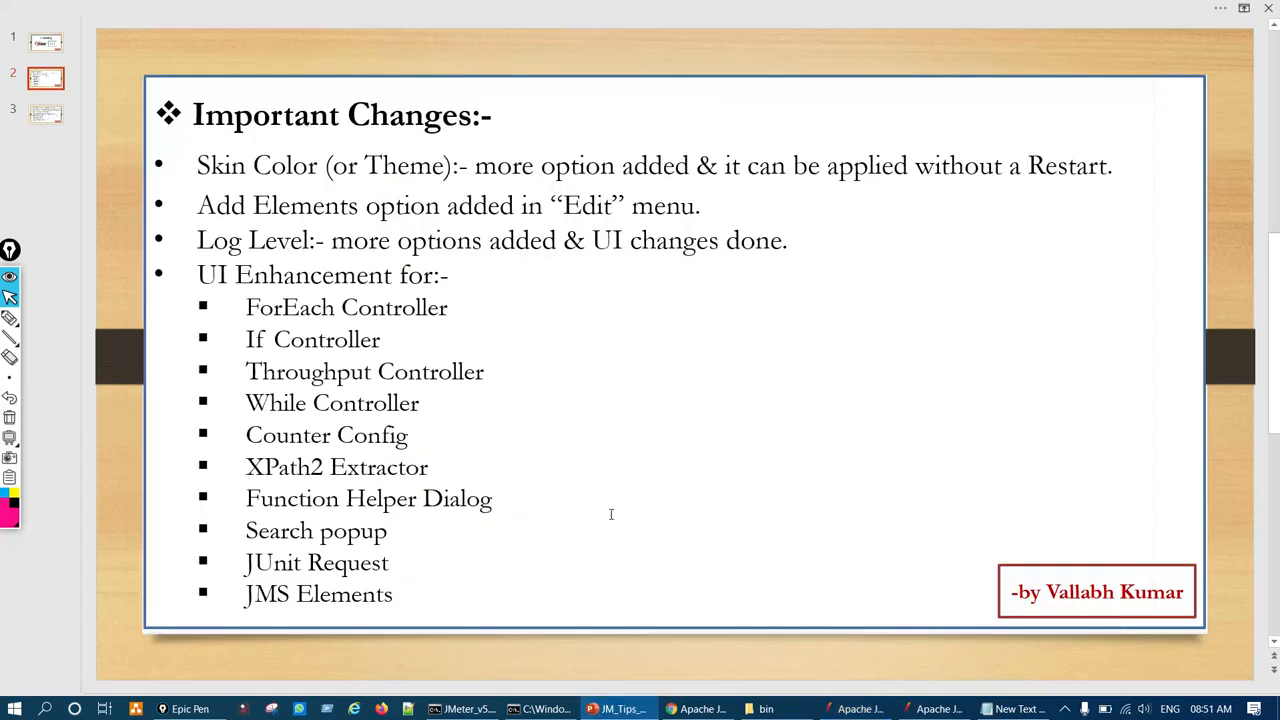
{"action": "key", "text": "ctrl+shift+2"}
{"action": "left_click_drag", "start_coordinate": [200, 212], "coordinate": [275, 208]}
{"action": "mouse_move", "coordinate": [615, 205]}
{"action": "left_mouse_down"}
{"action": "mouse_move", "coordinate": [589, 186]}
{"action": "mouse_move", "coordinate": [603, 195]}
{"action": "left_mouse_up"}
{"action": "key", "text": "ctrl+shift+5"}
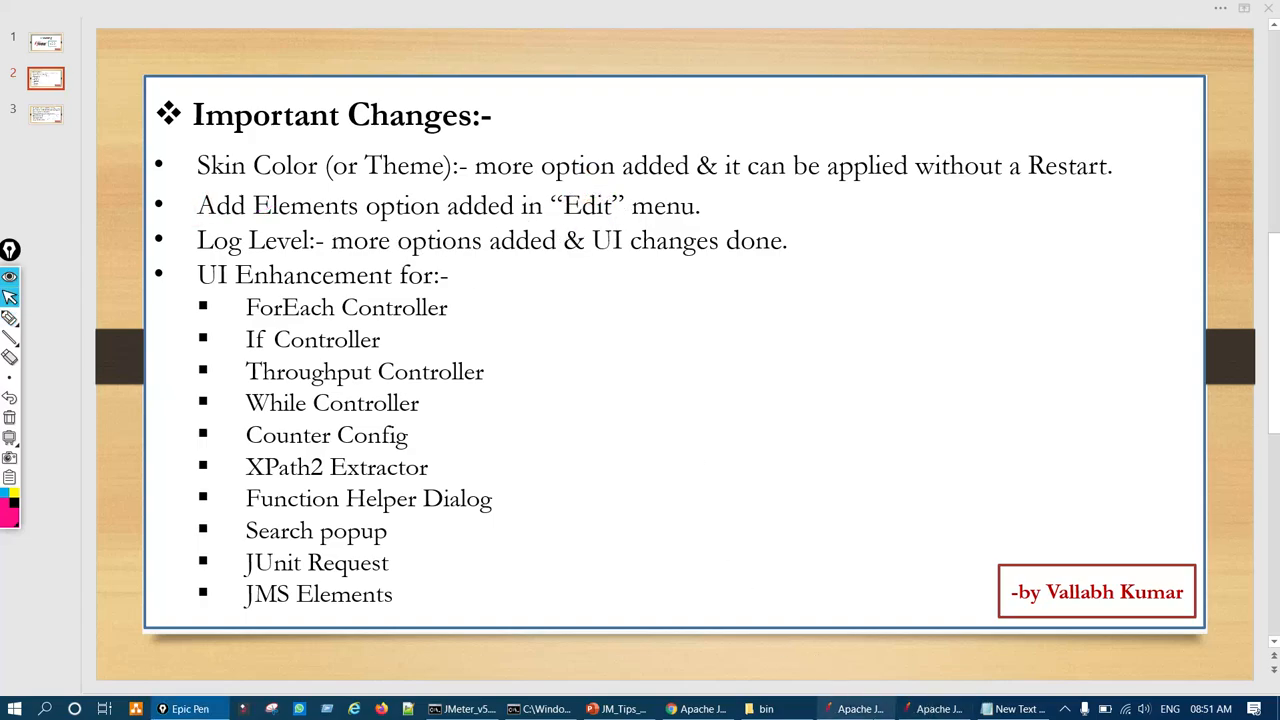
Switch to JMeter 5.3 and examine the element categories offered by the Edit menu's Add option for the Test Plan.
{"action": "left_click", "coordinate": [858, 709]}
{"action": "left_click", "coordinate": [167, 93]}
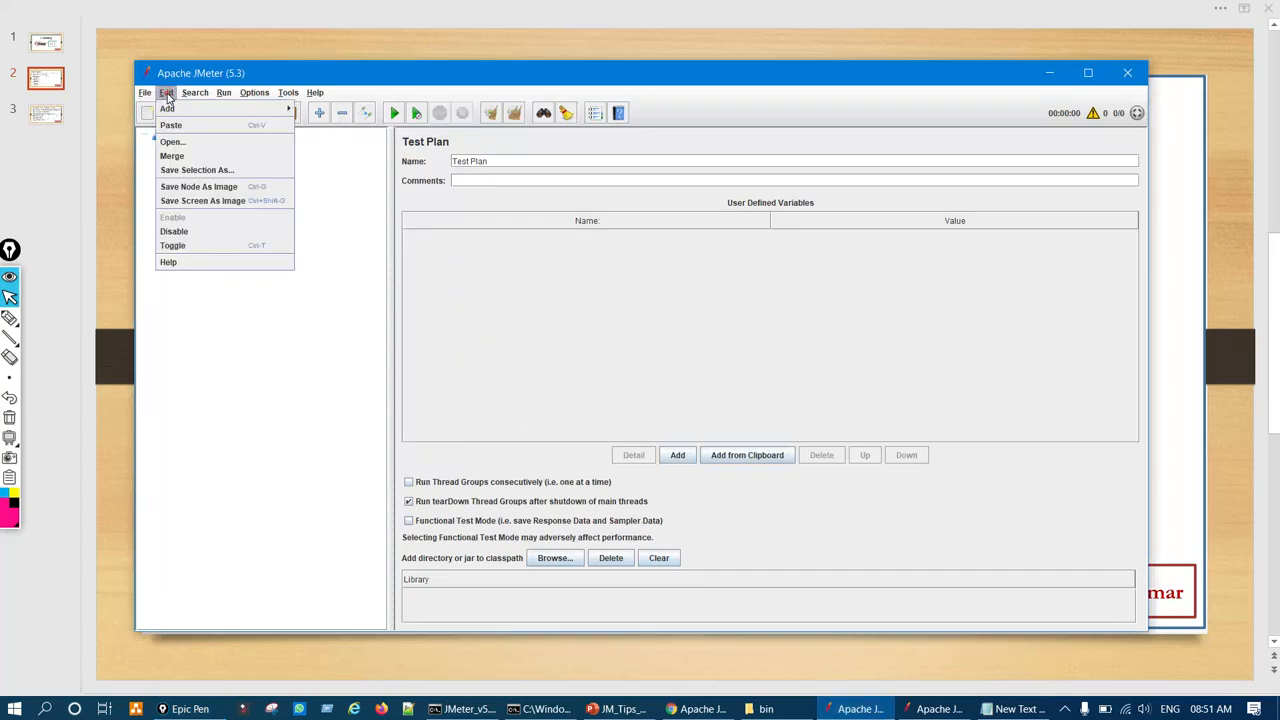
{"action": "mouse_move", "coordinate": [185, 117]}
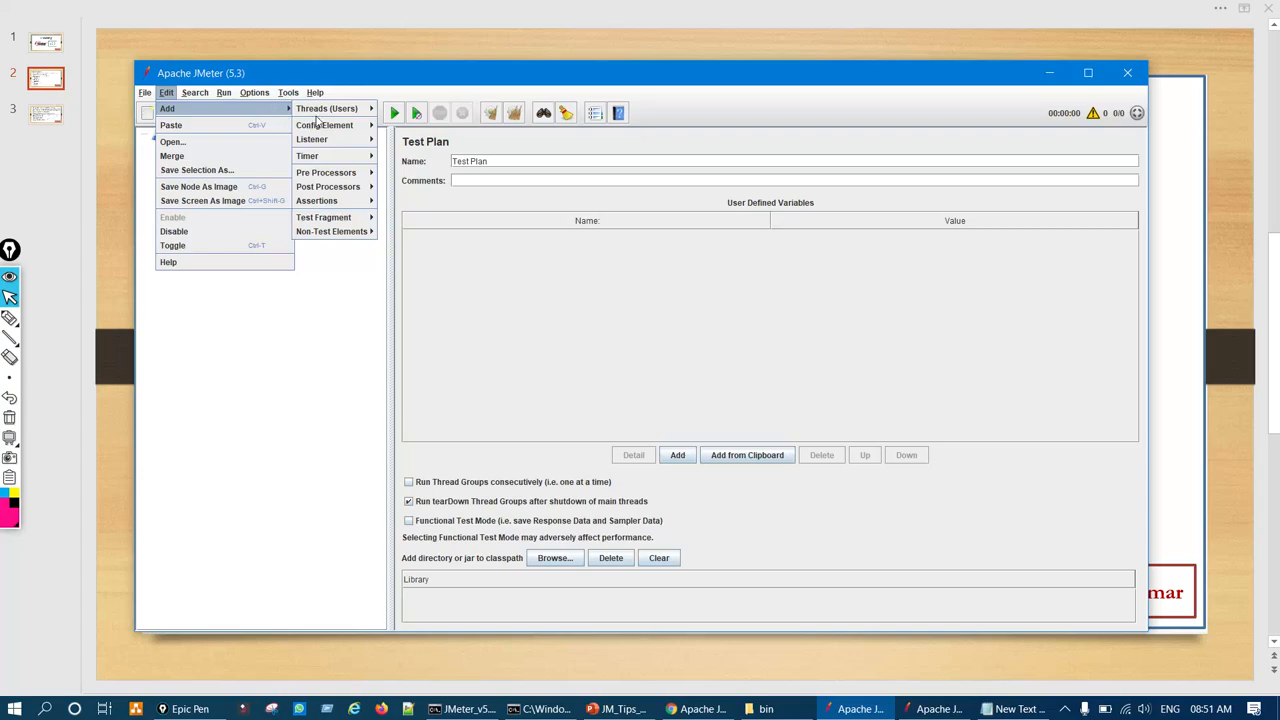
{"action": "mouse_move", "coordinate": [341, 128]}
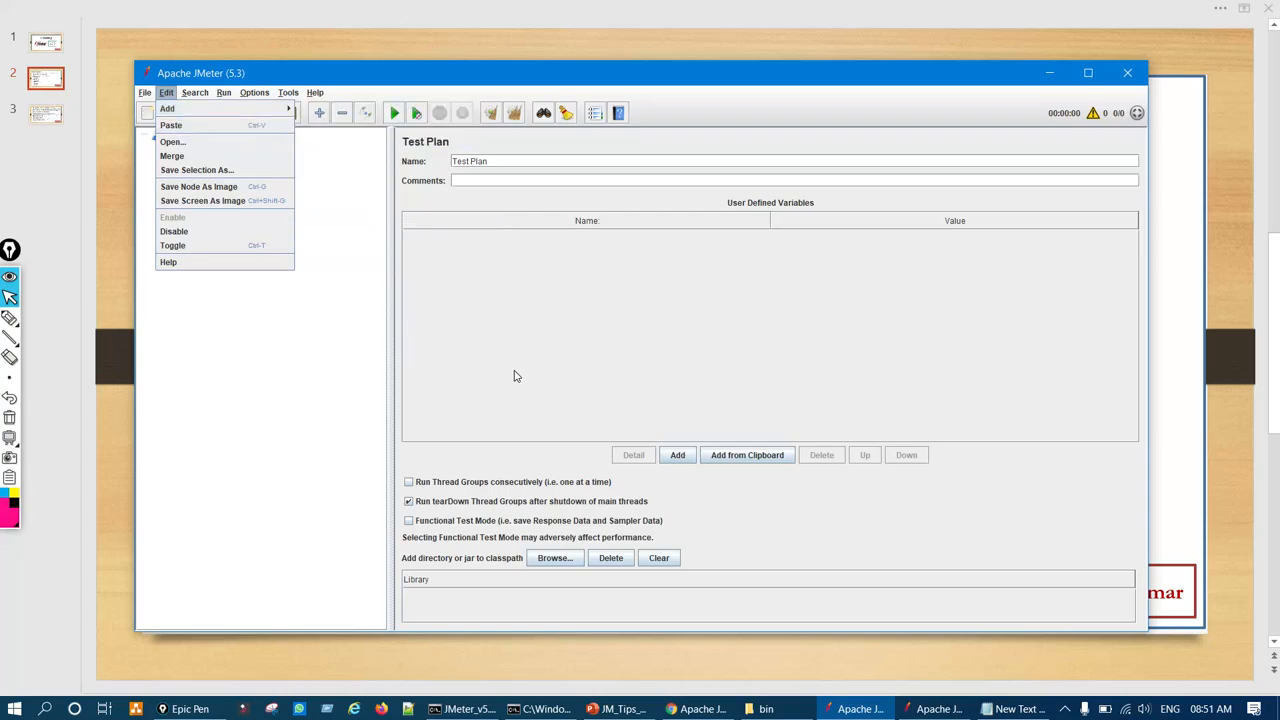
{"action": "left_click", "coordinate": [514, 372]}
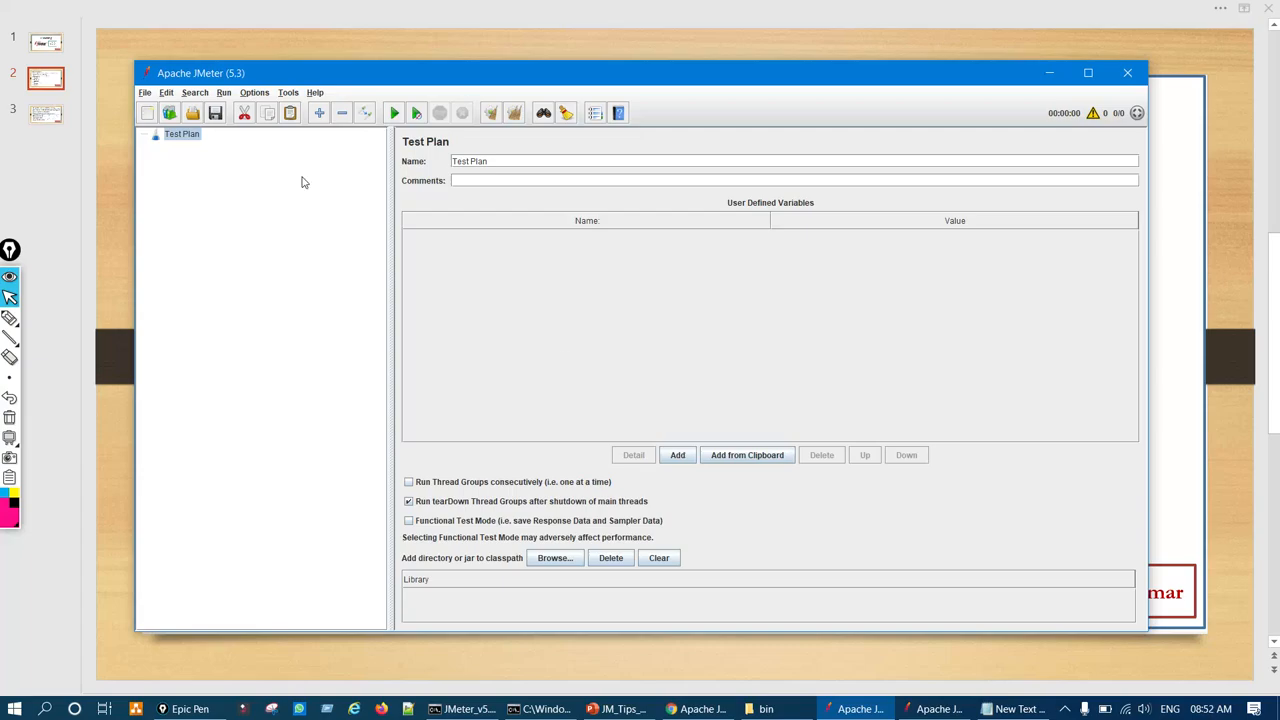
{"action": "left_click", "coordinate": [166, 94]}
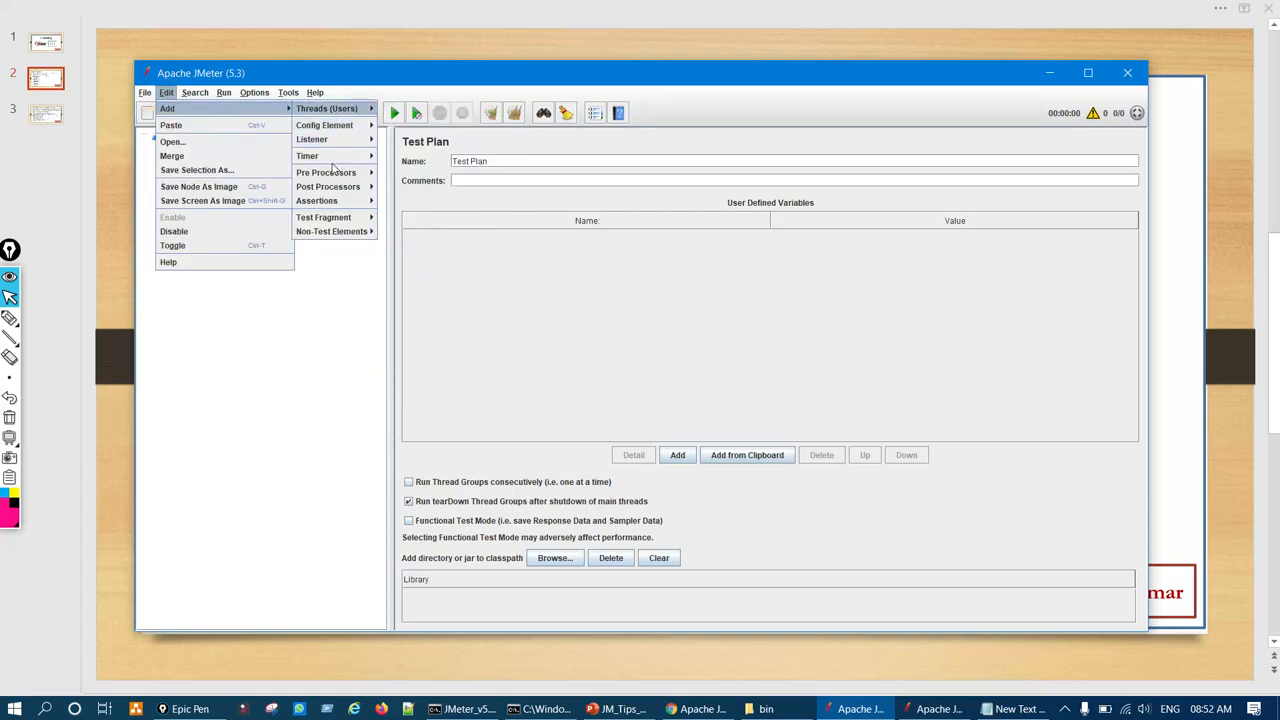
{"action": "mouse_move", "coordinate": [327, 232]}
{"action": "mouse_move", "coordinate": [337, 128]}
{"action": "left_click", "coordinate": [320, 335]}
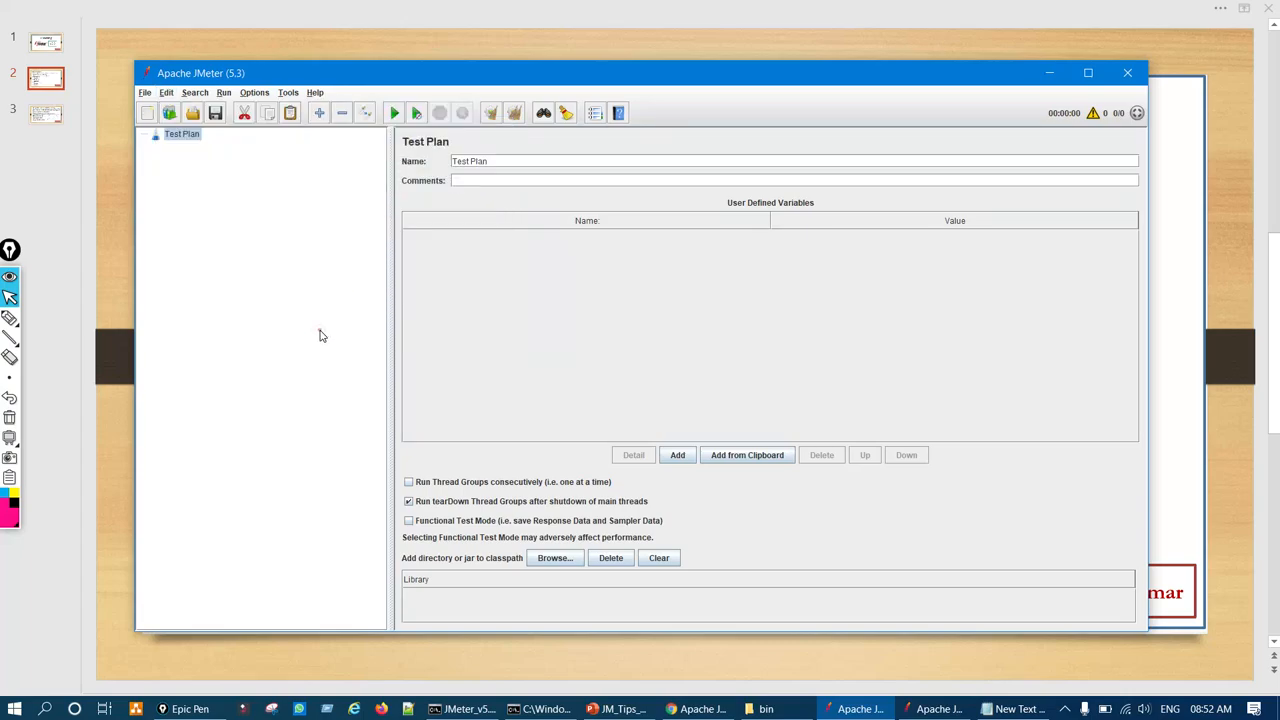
Return to the Important Changes slide, mark the "Log Level" bullet's key phrases with the pen, and clear the marks.
{"action": "left_click", "coordinate": [616, 708]}
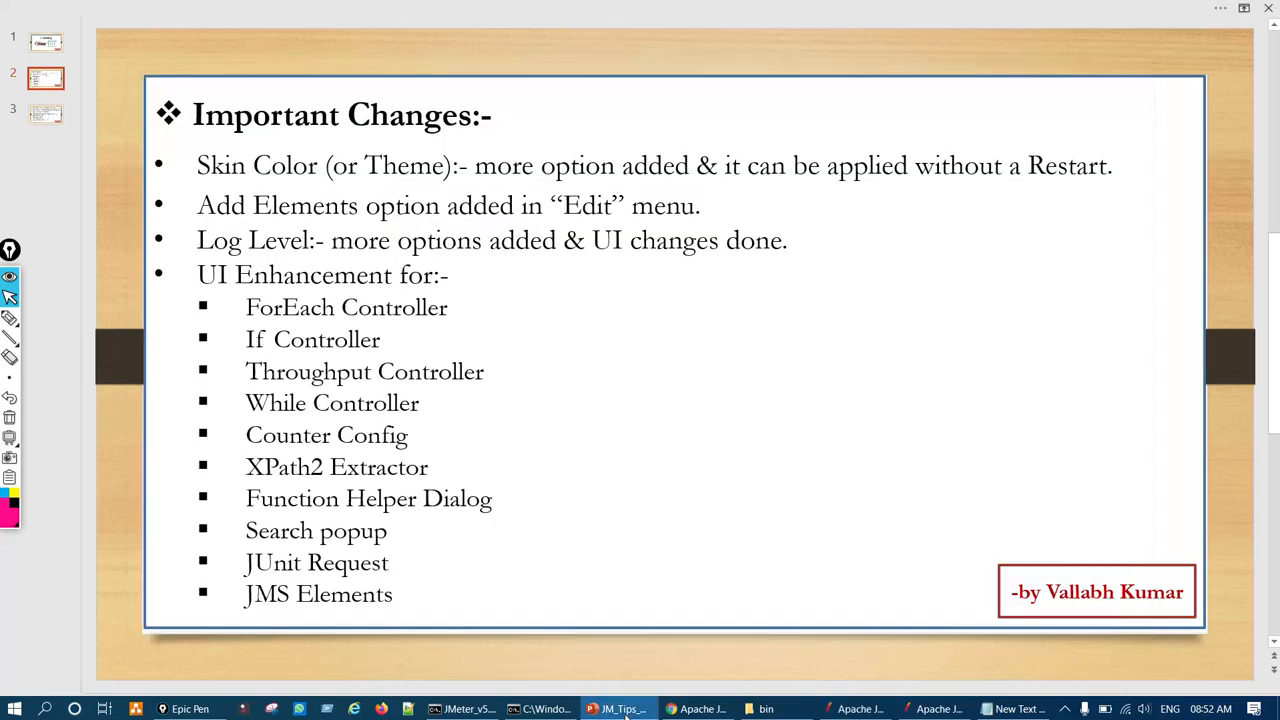
{"action": "key", "text": "ctrl+F2"}
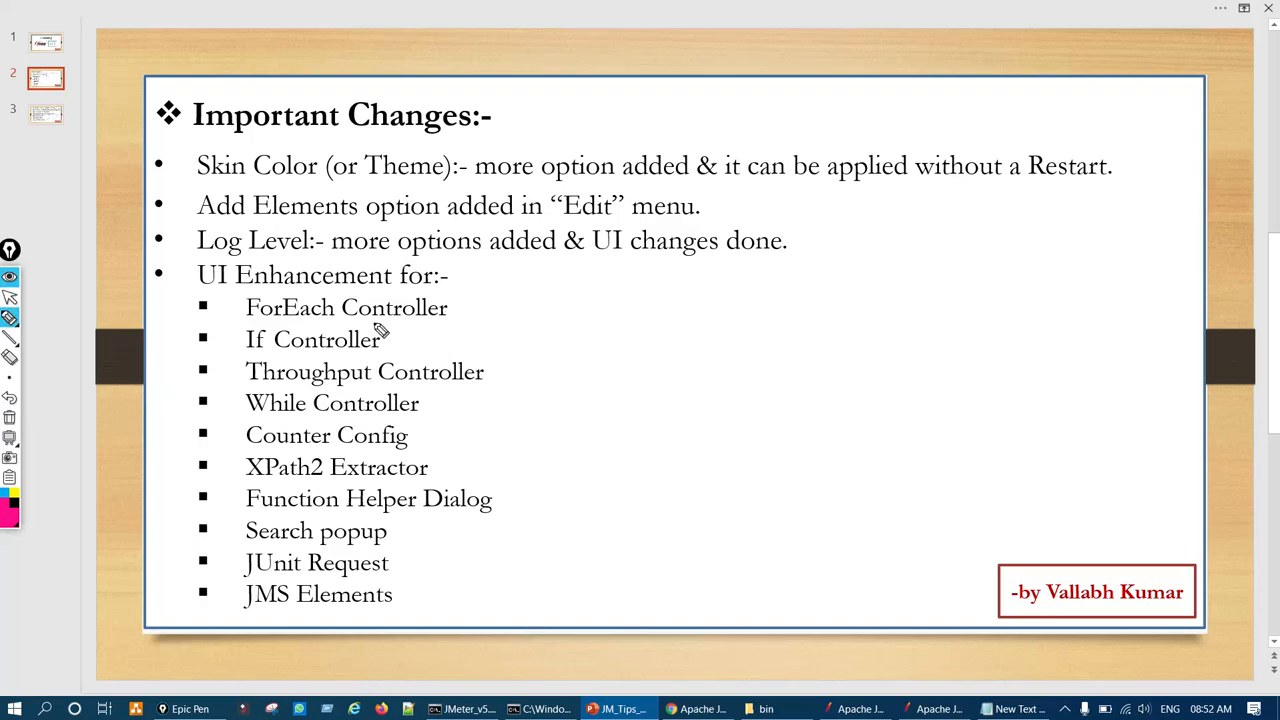
{"action": "mouse_move", "coordinate": [250, 240]}
{"action": "left_mouse_down"}
{"action": "mouse_move", "coordinate": [290, 262]}
{"action": "mouse_move", "coordinate": [320, 236]}
{"action": "left_mouse_up"}
{"action": "mouse_move", "coordinate": [460, 230]}
{"action": "left_mouse_down"}
{"action": "mouse_move", "coordinate": [440, 256]}
{"action": "mouse_move", "coordinate": [505, 226]}
{"action": "left_mouse_up"}
{"action": "mouse_move", "coordinate": [598, 232]}
{"action": "left_mouse_down"}
{"action": "mouse_move", "coordinate": [605, 262]}
{"action": "mouse_move", "coordinate": [712, 238]}
{"action": "left_mouse_up"}
{"action": "key", "text": "ctrl+F5"}
{"action": "key", "text": "ctrl+F1"}
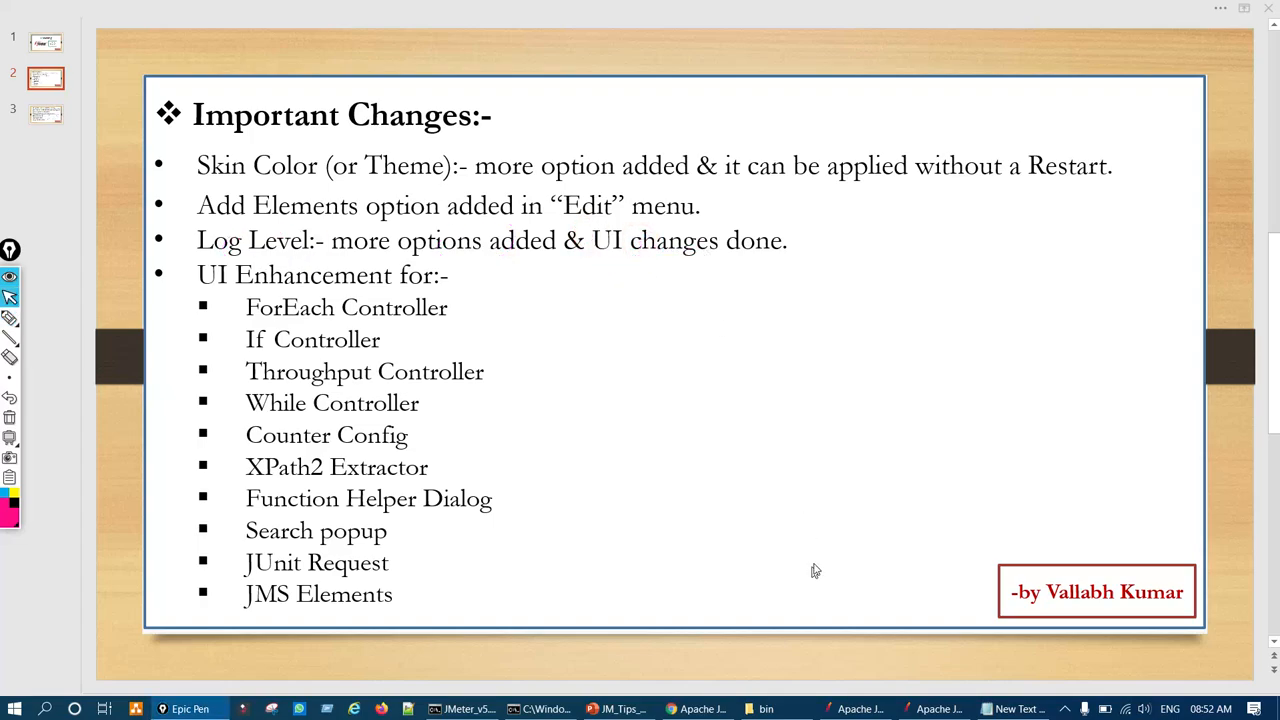
Switch to JMeter 5.3 and examine its log level options, from OFF to ALL.
{"action": "left_click", "coordinate": [855, 708]}
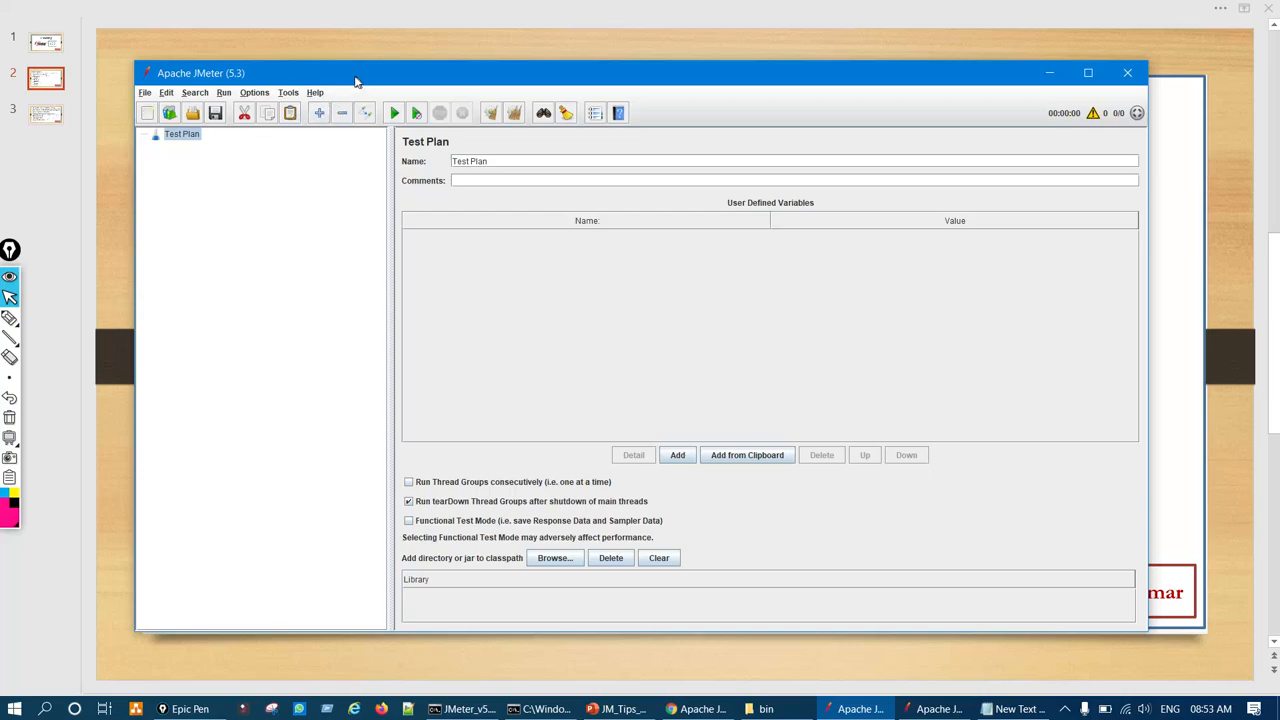
{"action": "left_click", "coordinate": [252, 93]}
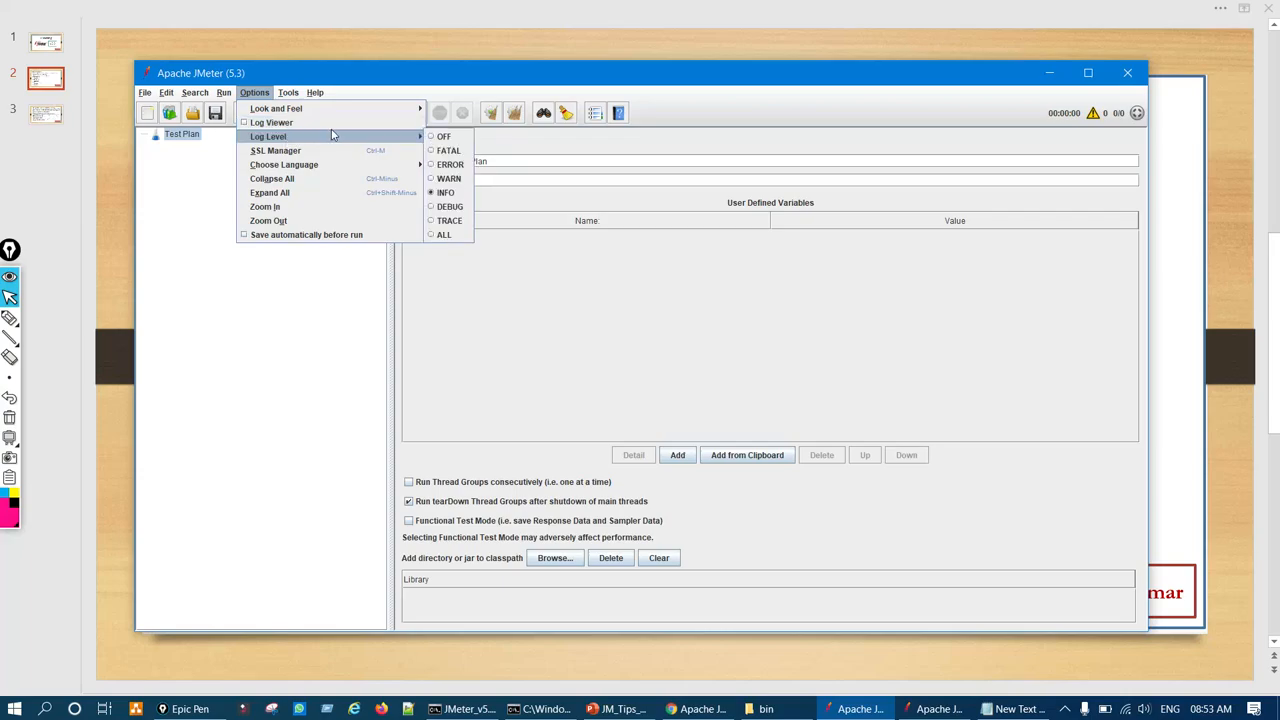
{"action": "mouse_move", "coordinate": [399, 136]}
{"action": "key", "text": "ctrl+shift+p"}
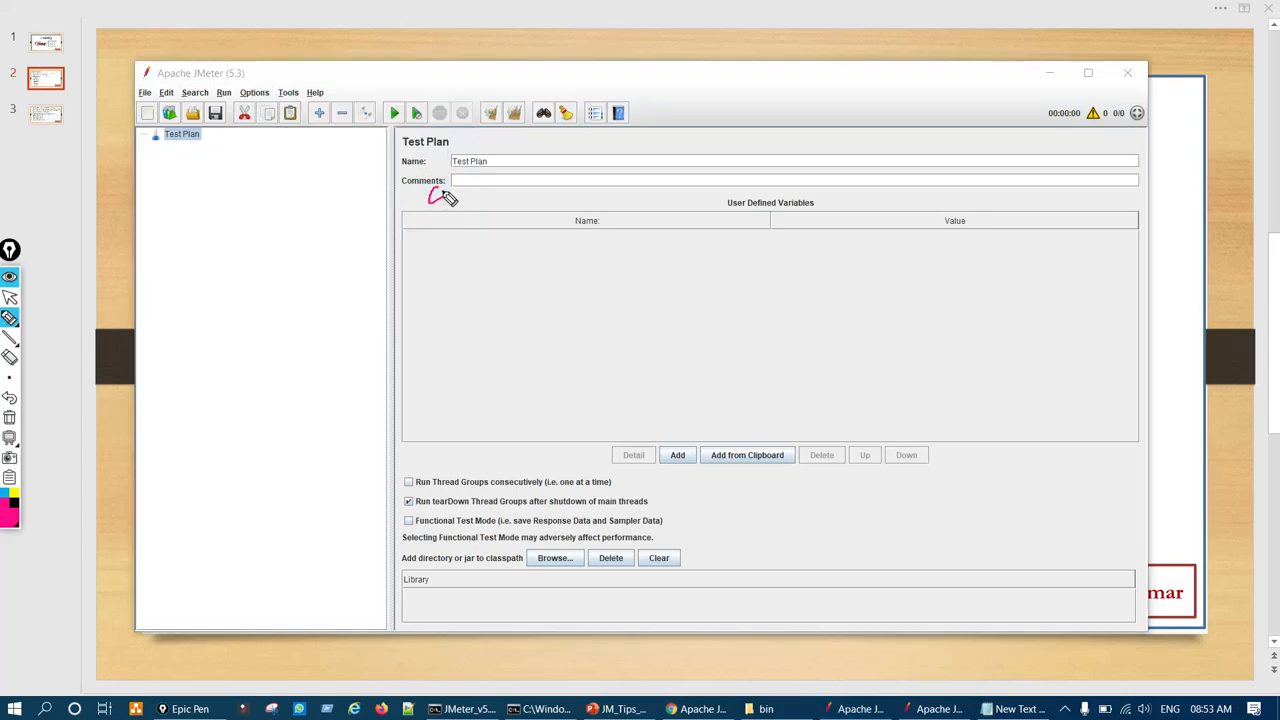
{"action": "key", "text": "ctrl+shift+c"}
{"action": "left_click", "coordinate": [224, 92]}
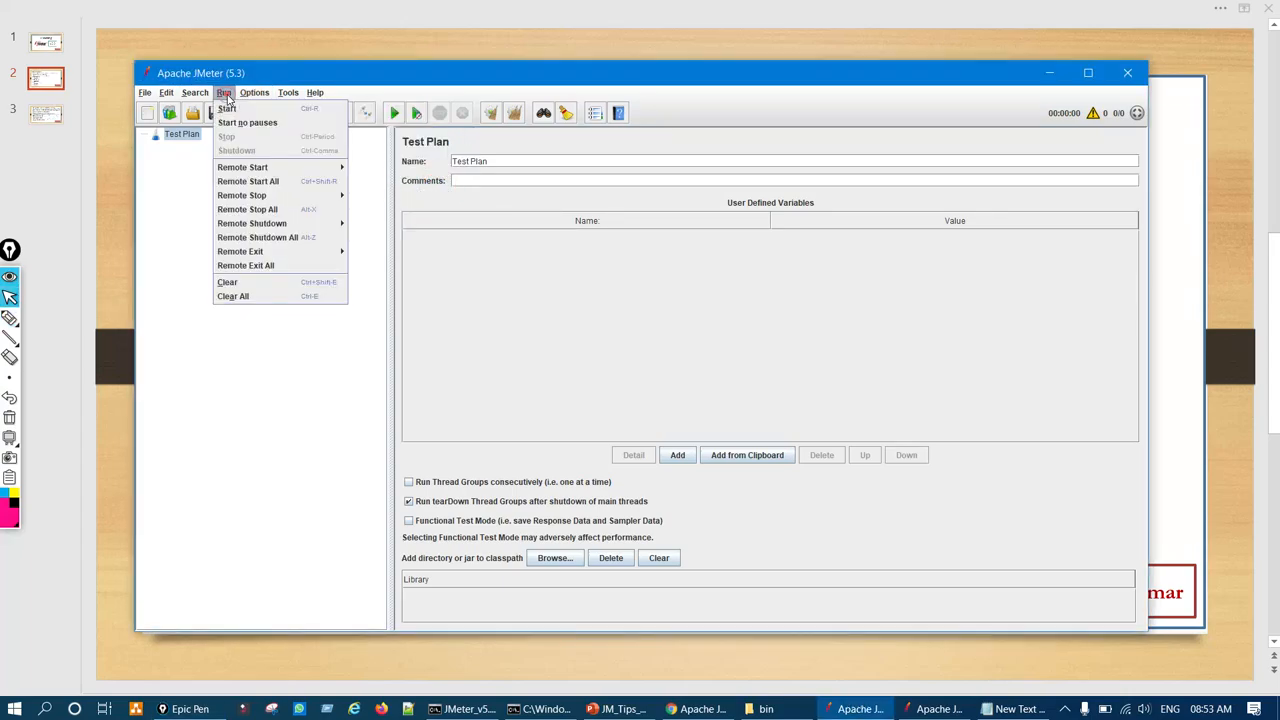
{"action": "mouse_move", "coordinate": [254, 92]}
{"action": "mouse_move", "coordinate": [315, 137]}
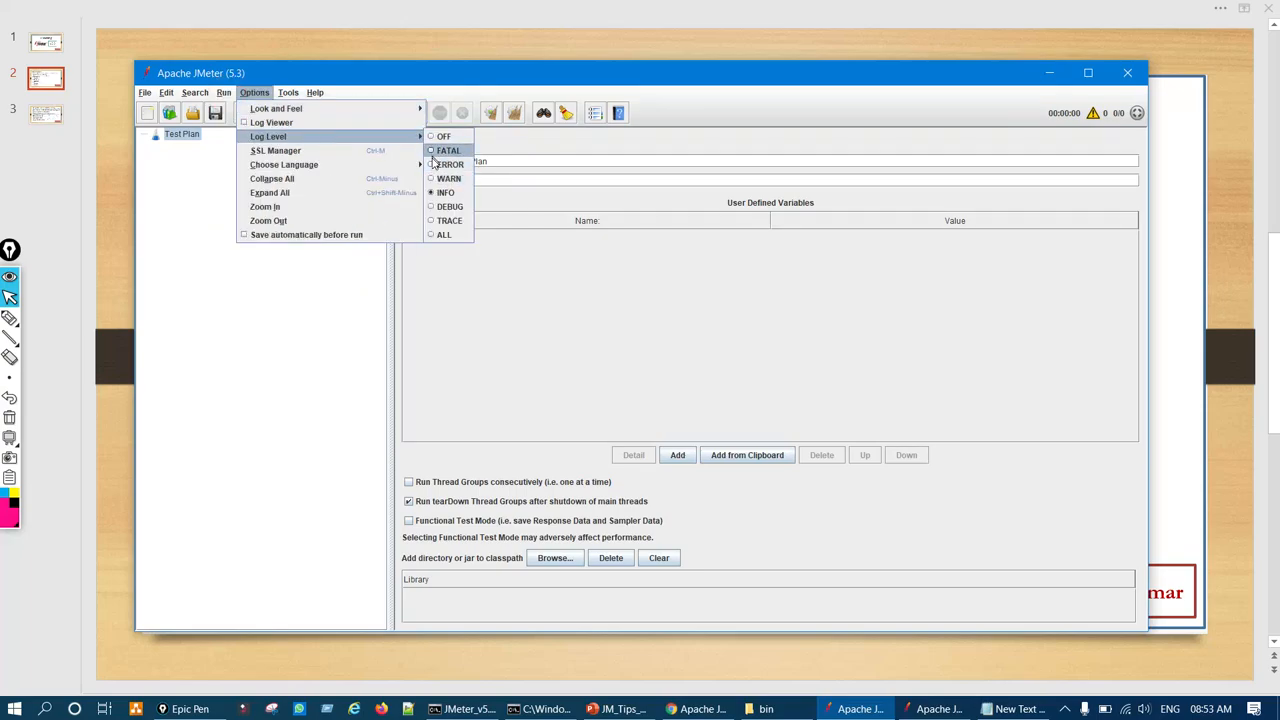
{"action": "left_click", "coordinate": [567, 324]}
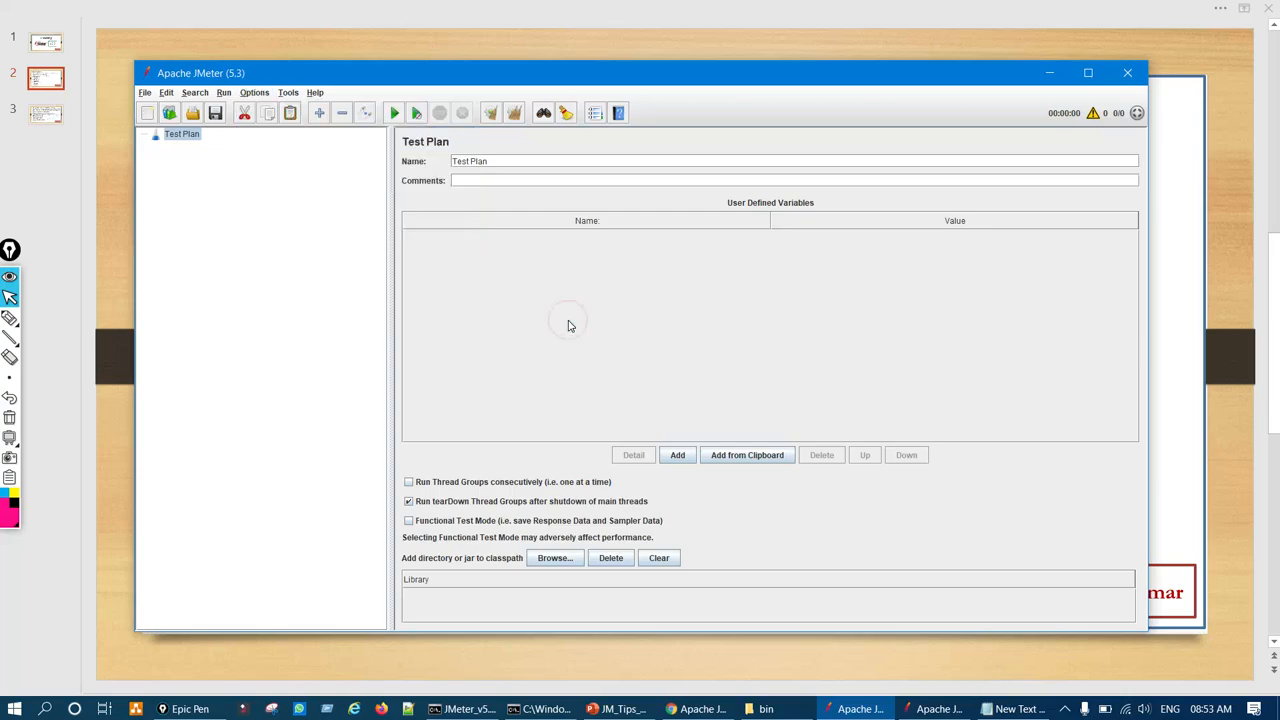
Bring up the Apache JMeter (5.2.1) window, offset it from the 5.3 window, and check its log level options for comparison.
{"action": "left_click", "coordinate": [940, 708]}
{"action": "left_click_drag", "start_coordinate": [560, 80], "coordinate": [826, 114]}
{"action": "left_click", "coordinate": [524, 126]}
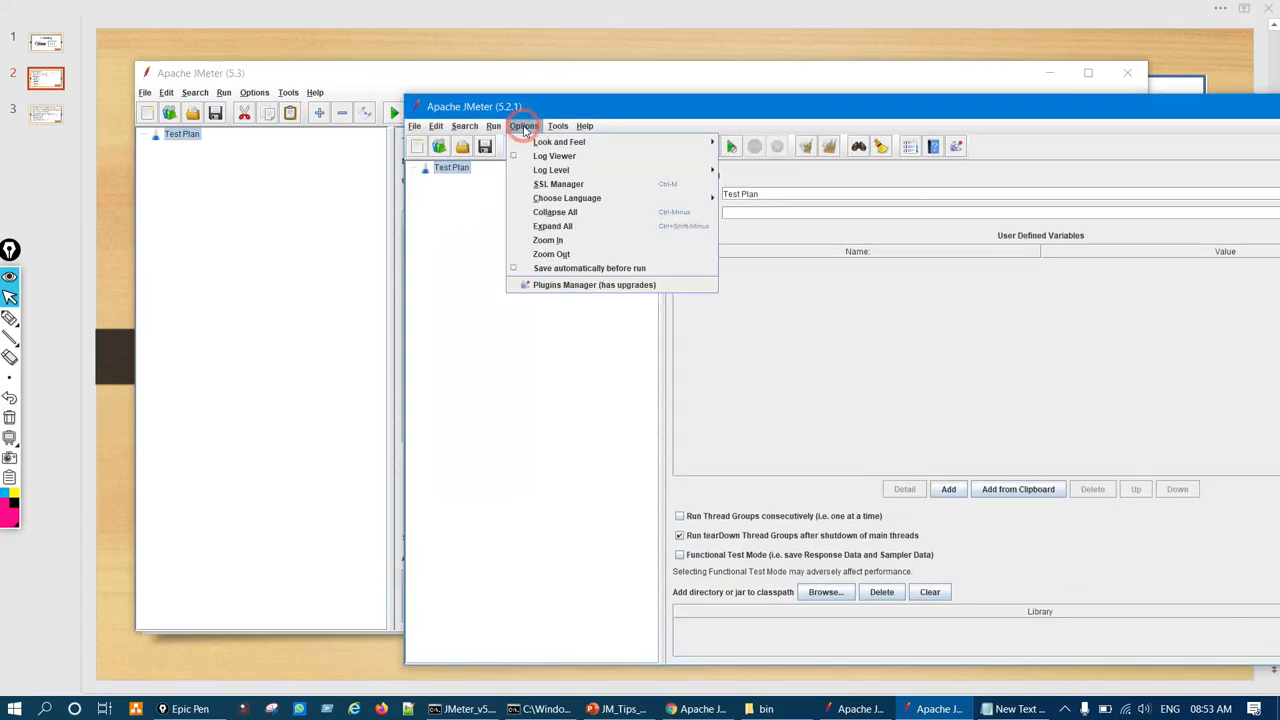
{"action": "mouse_move", "coordinate": [599, 171]}
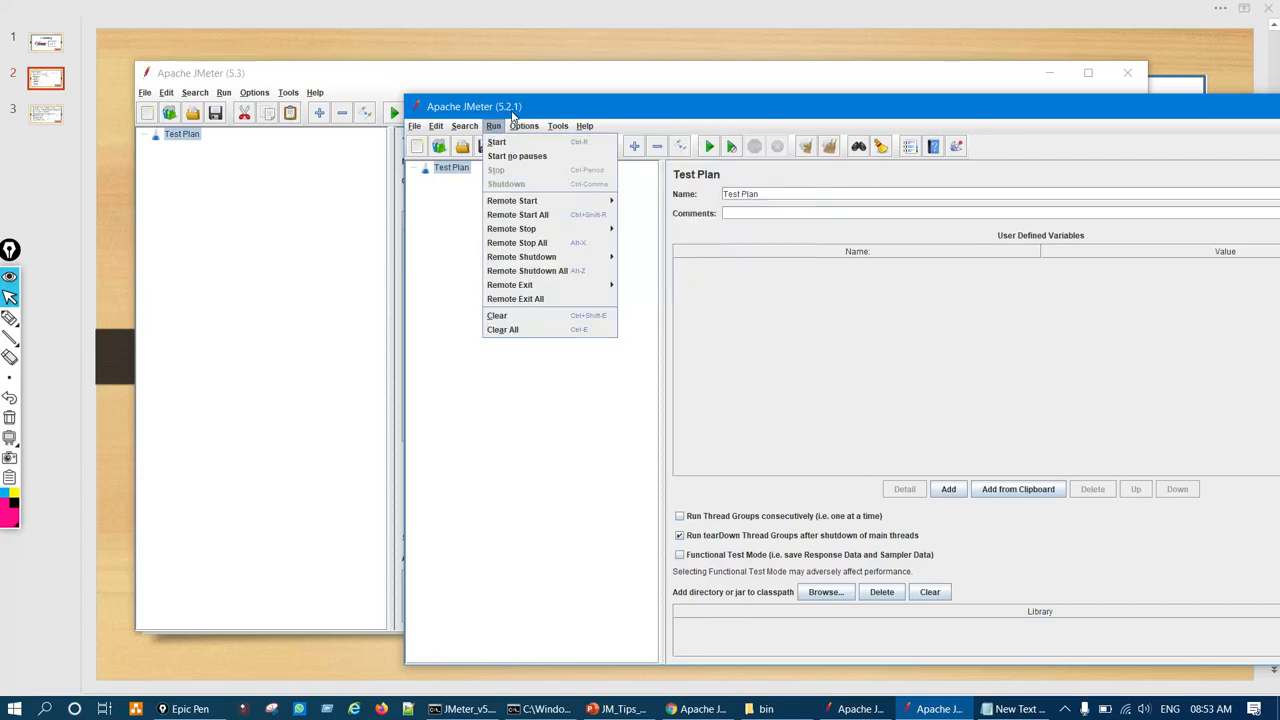
Return to the JMeter 5.3 window and review its log level options once more, from OFF to ALL.
{"action": "left_click", "coordinate": [268, 222]}
{"action": "left_click", "coordinate": [254, 92]}
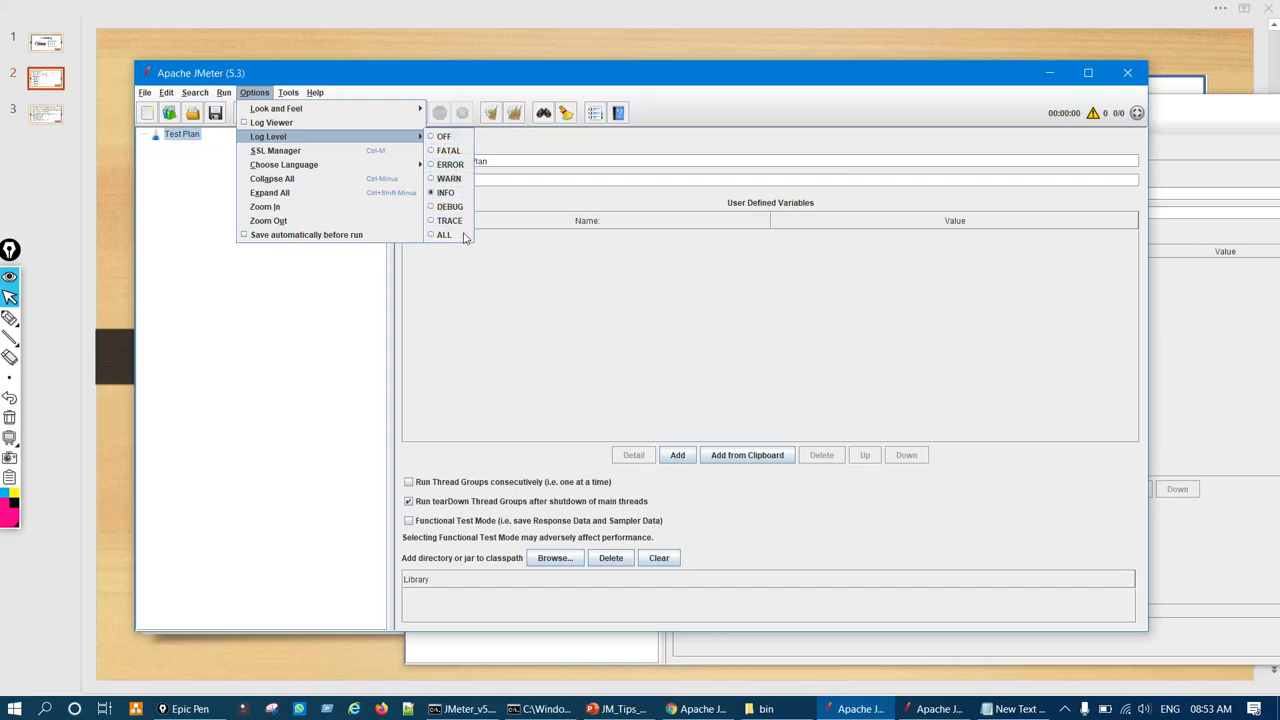
{"action": "left_click", "coordinate": [537, 375]}
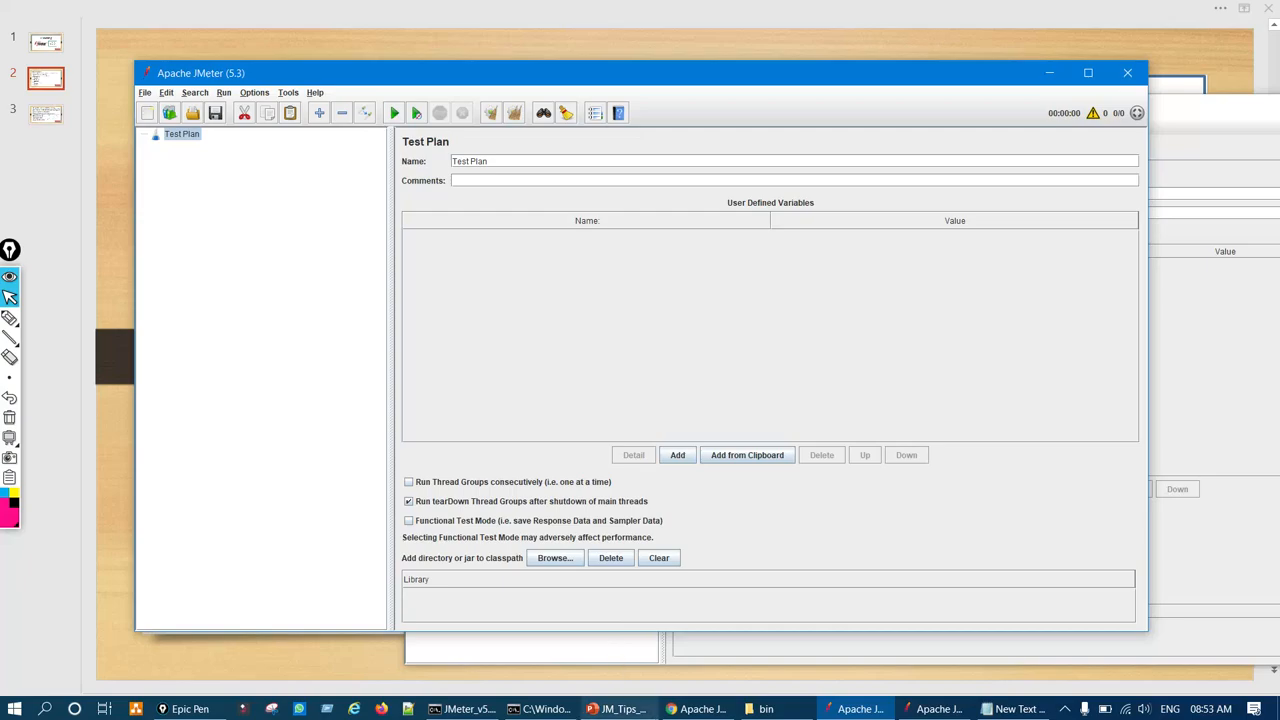
Return to the Important Changes slide and tick ForEach Controller, If Controller and Throughput Controller with the pen.
{"action": "key", "text": "alt+Tab"}
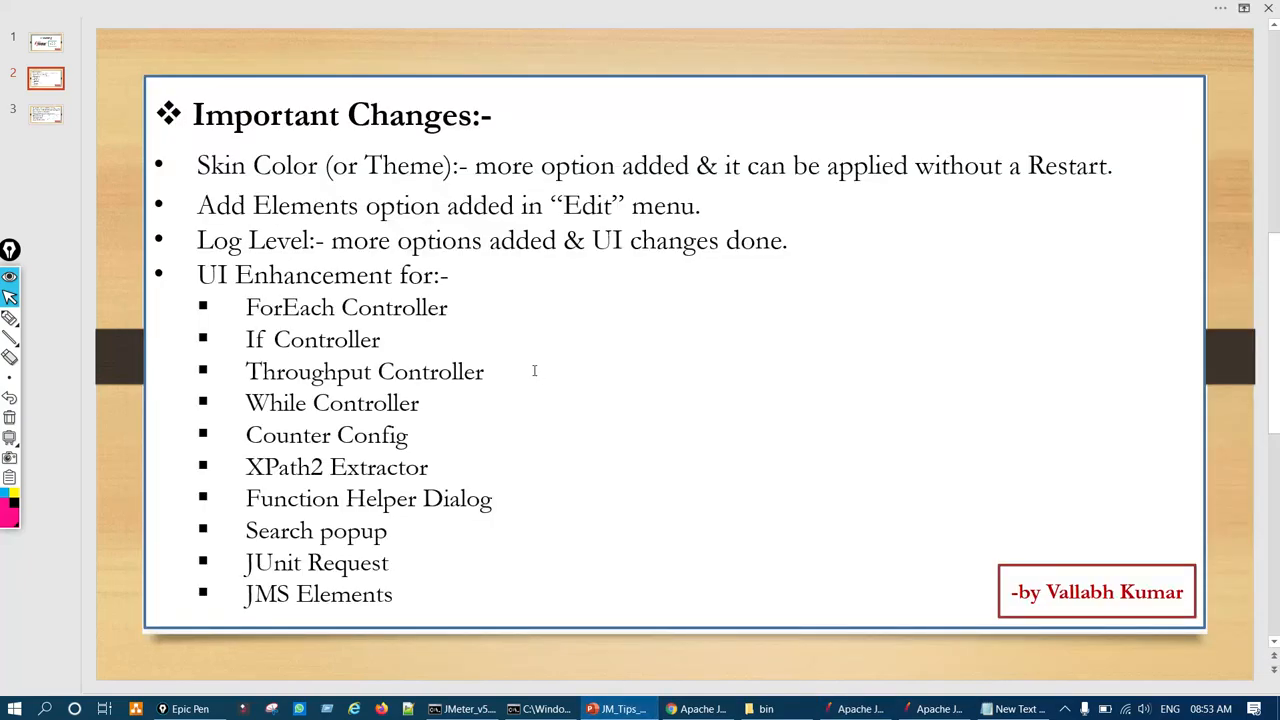
{"action": "key", "text": "ctrl+F2"}
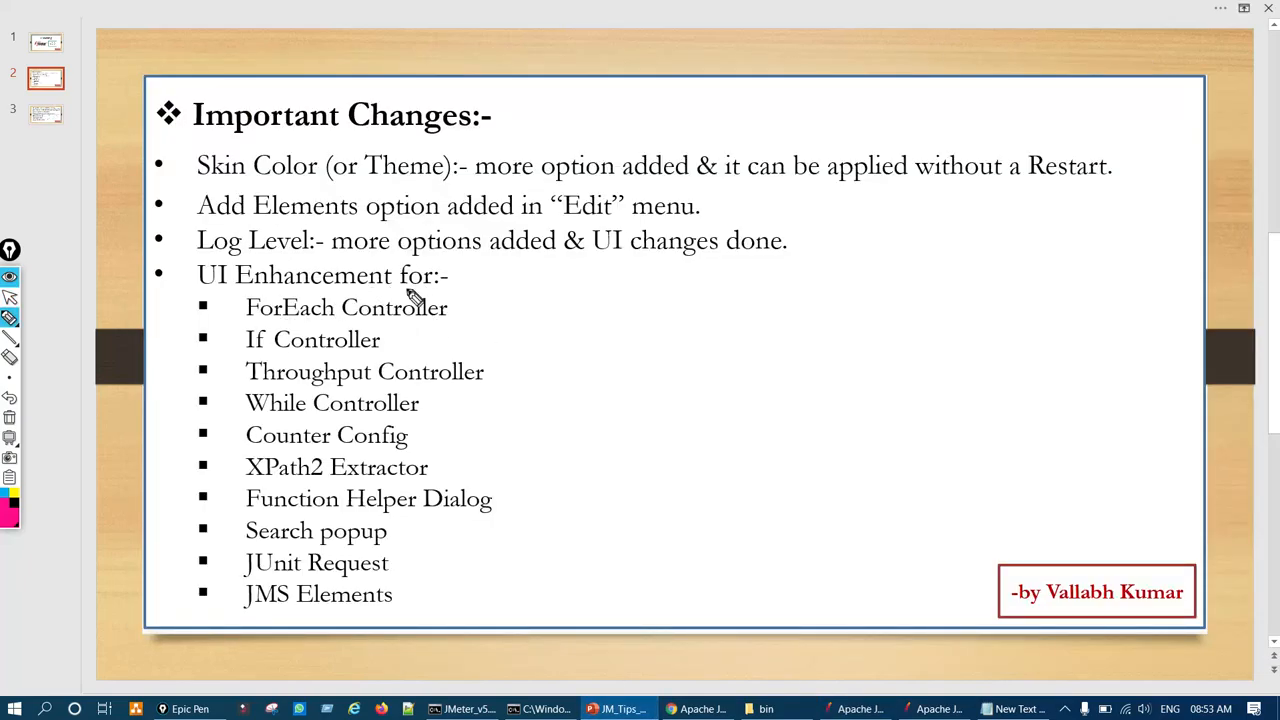
{"action": "left_click_drag", "start_coordinate": [408, 307], "coordinate": [482, 285]}
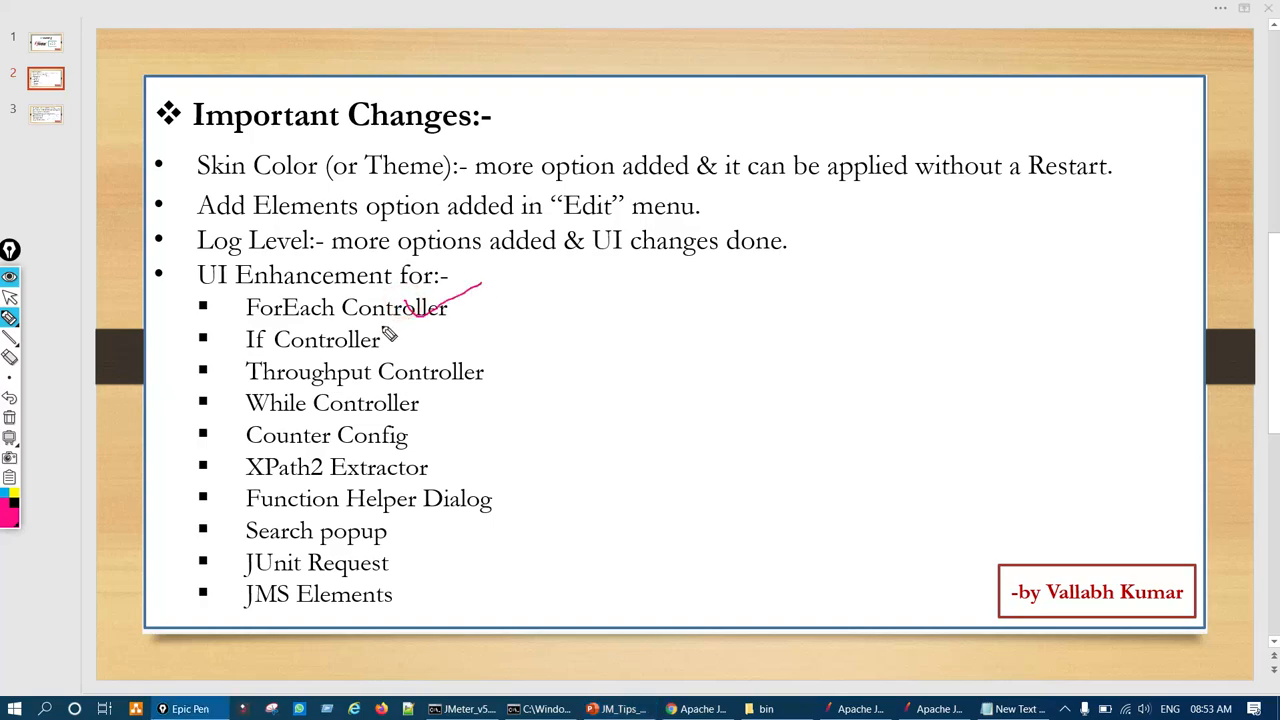
{"action": "mouse_move", "coordinate": [368, 343]}
{"action": "left_mouse_down"}
{"action": "mouse_move", "coordinate": [415, 337]}
{"action": "mouse_move", "coordinate": [498, 362]}
{"action": "left_mouse_up"}
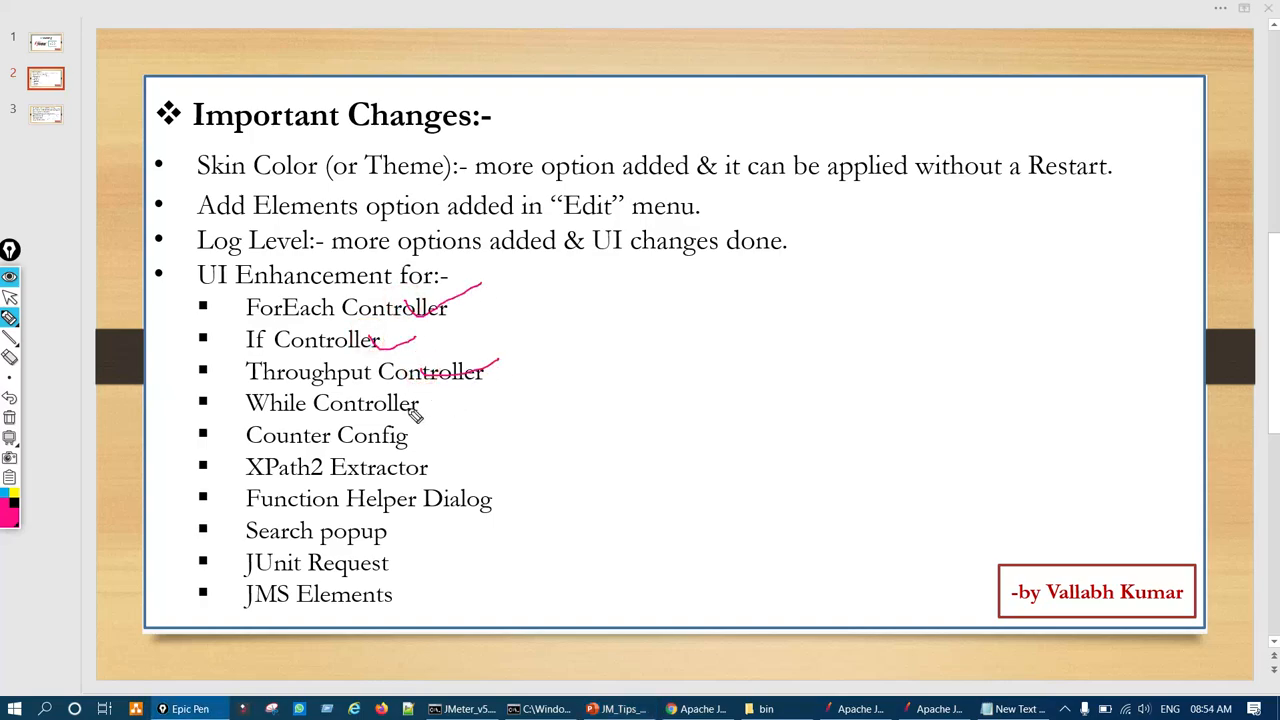
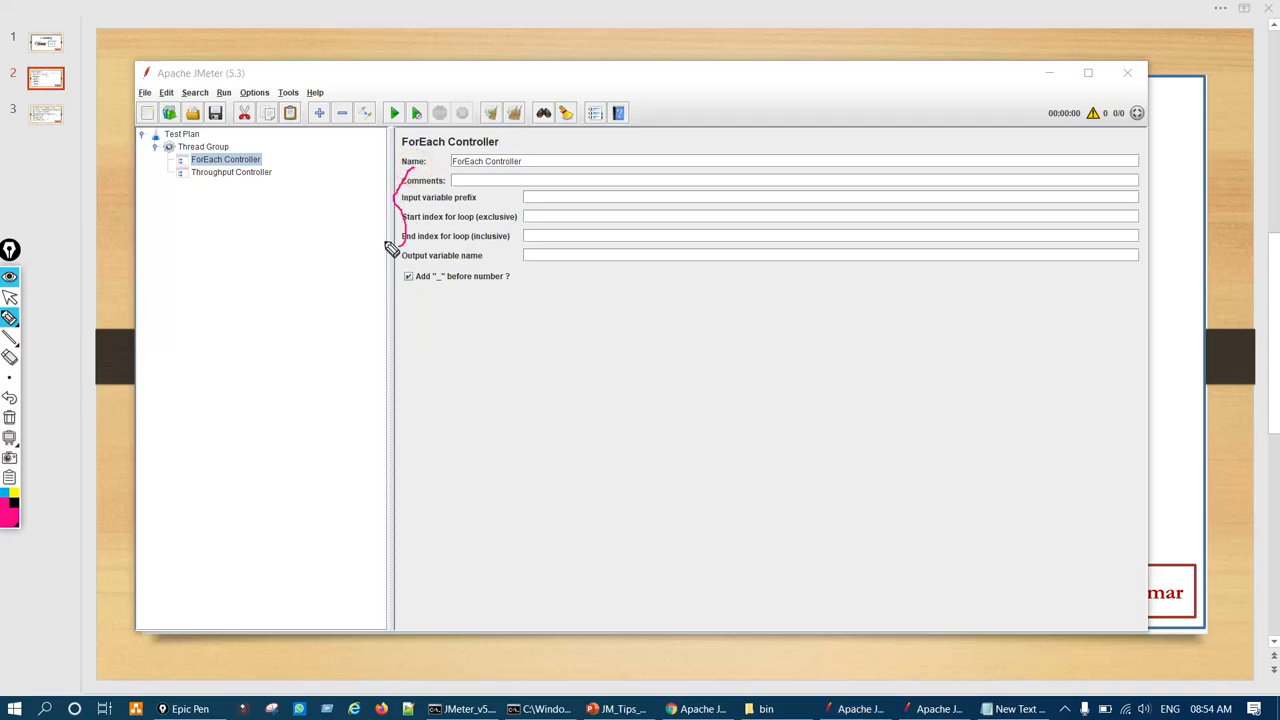
Draw pen marks around the ForEach Controller's settings in JMeter 5.3, and clear them.
{"action": "mouse_move", "coordinate": [555, 318]}
{"action": "left_mouse_down"}
{"action": "mouse_move", "coordinate": [588, 355]}
{"action": "mouse_move", "coordinate": [606, 320]}
{"action": "mouse_move", "coordinate": [648, 295]}
{"action": "mouse_move", "coordinate": [660, 330]}
{"action": "mouse_move", "coordinate": [749, 337]}
{"action": "mouse_move", "coordinate": [791, 314]}
{"action": "mouse_move", "coordinate": [820, 329]}
{"action": "mouse_move", "coordinate": [898, 286]}
{"action": "left_mouse_up"}
{"action": "left_click_drag", "start_coordinate": [849, 348], "coordinate": [884, 357]}
{"action": "key", "text": "Escape"}
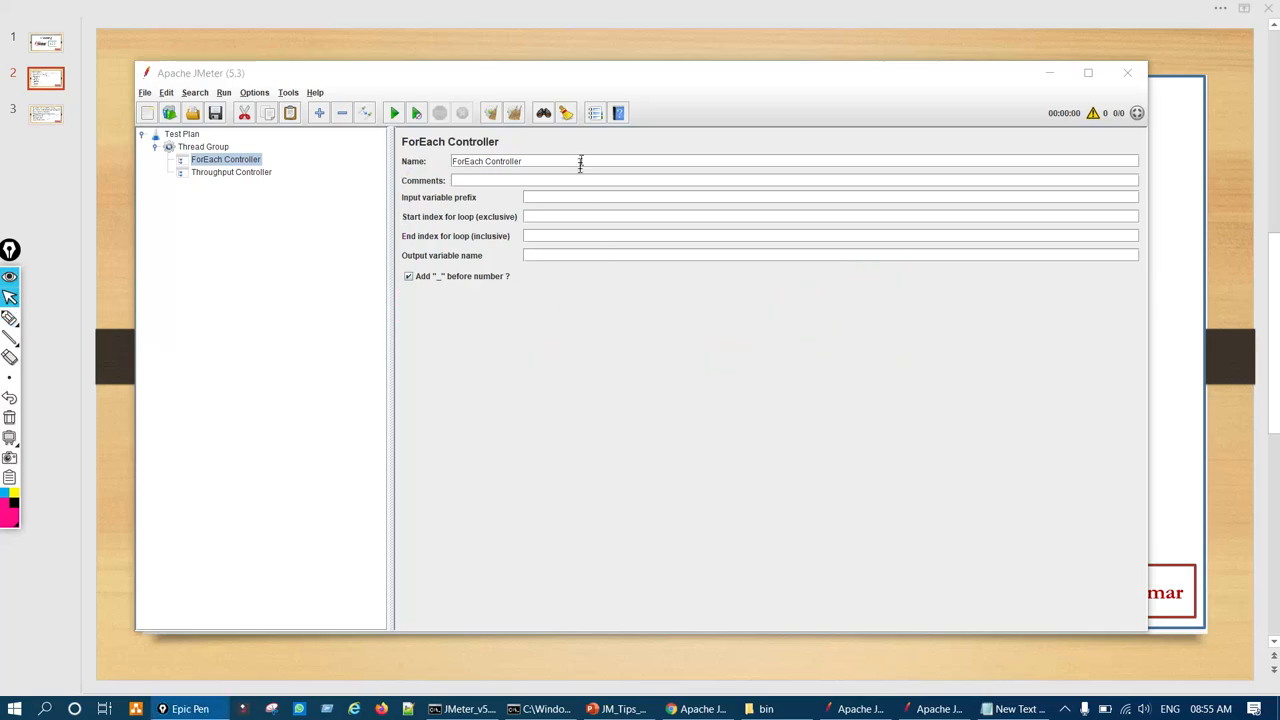
Mark the Function Helper control with the pen, clear the mark, and view the Function Helper dialog before closing it.
{"action": "key", "text": "ctrl+shift+t"}
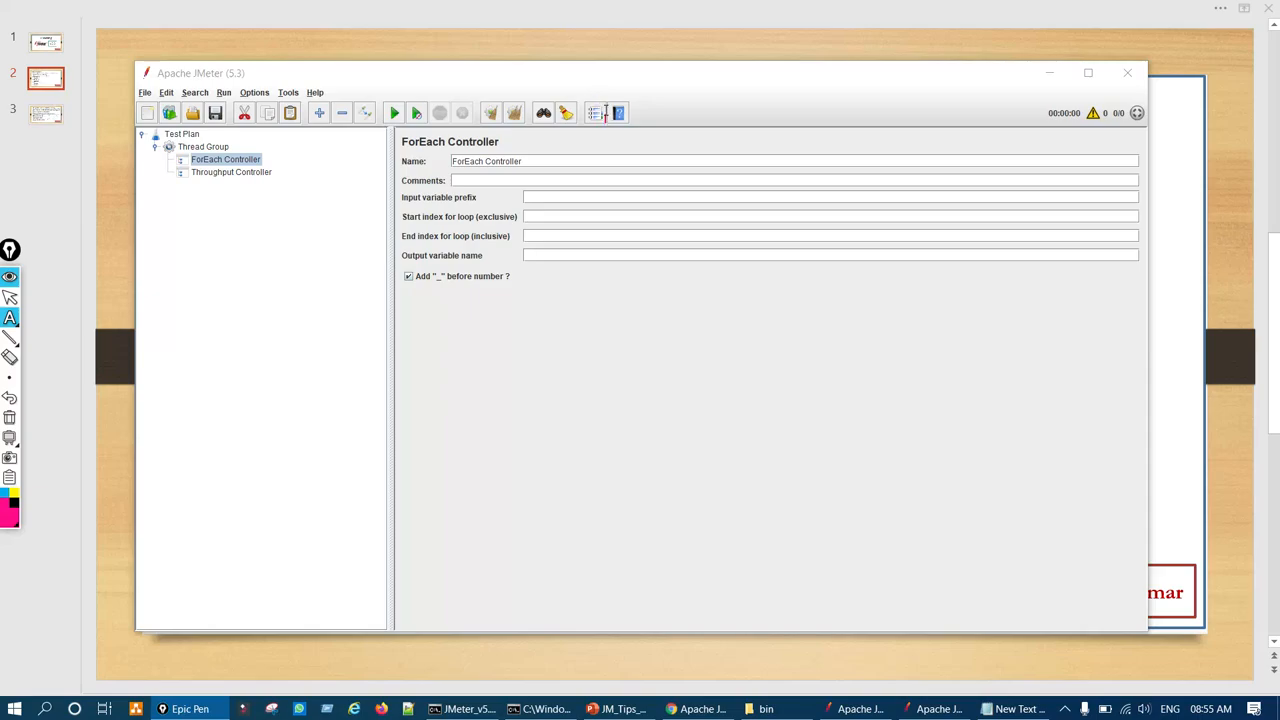
{"action": "key", "text": "ctrl+shift+h"}
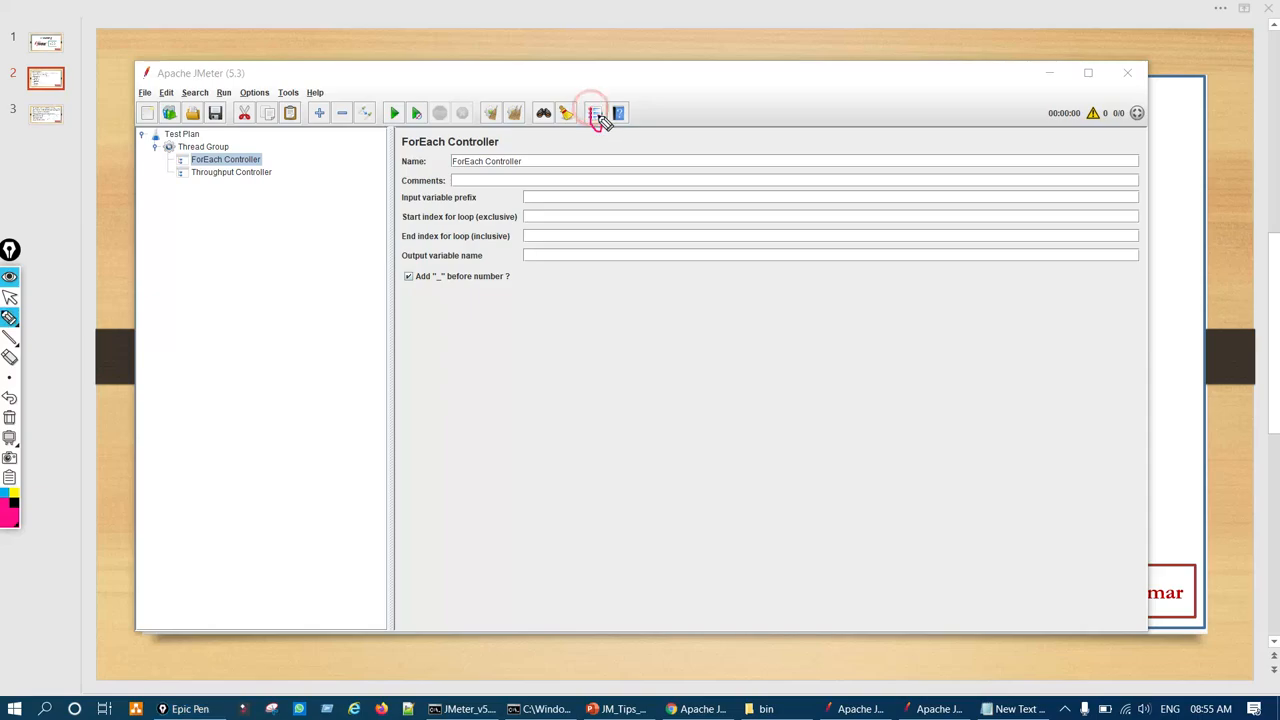
{"action": "key", "text": "ctrl+shift+c"}
{"action": "left_click", "coordinate": [596, 115]}
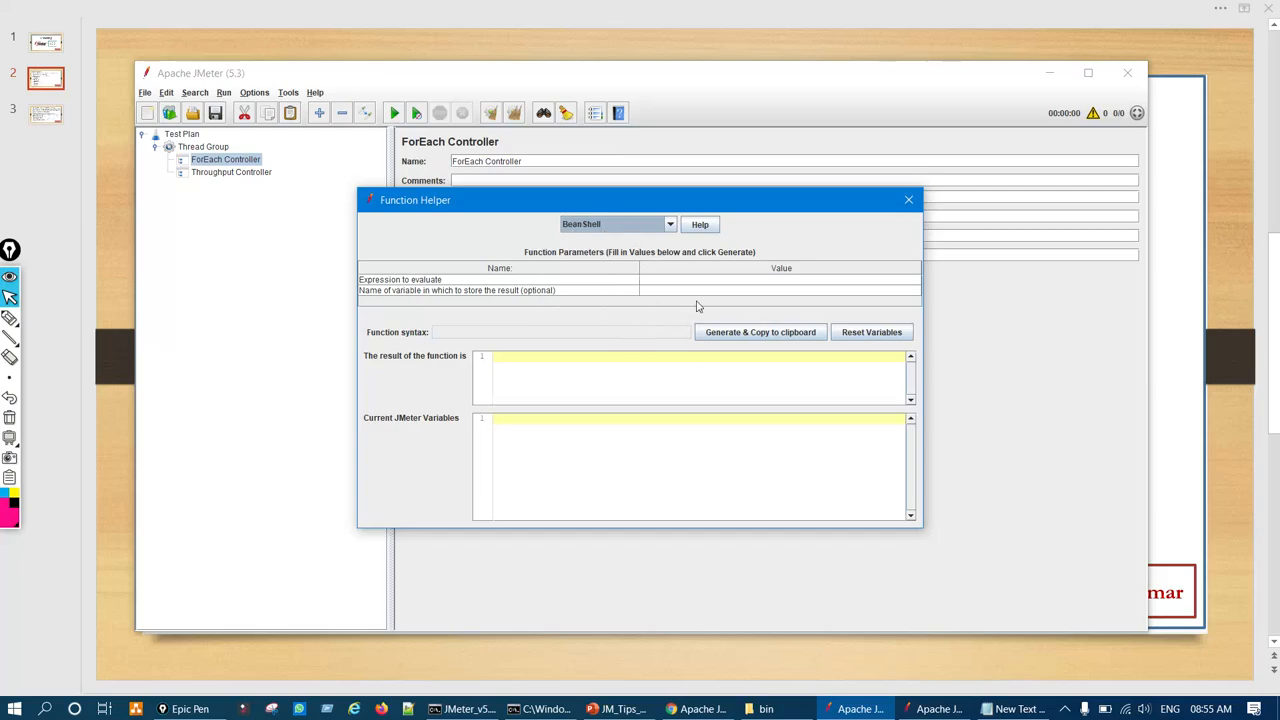
{"action": "left_click", "coordinate": [908, 200]}
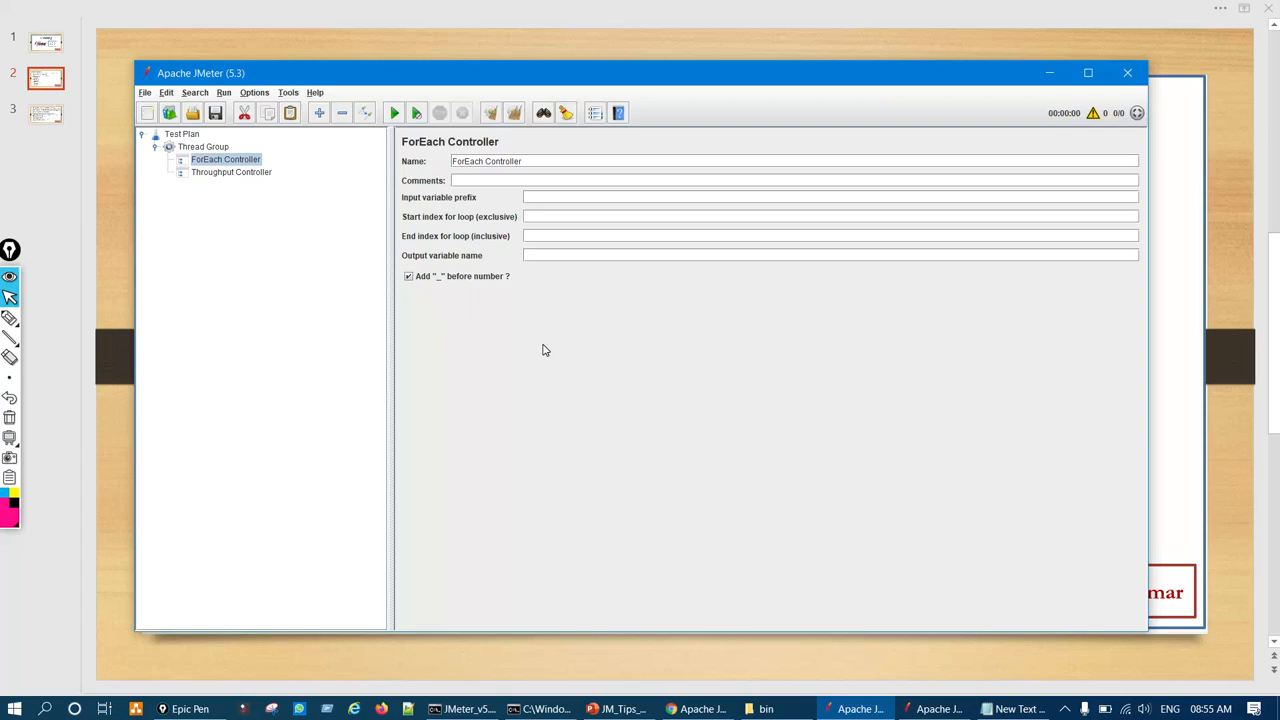
Open the Search Tree dialog in JMeter 5.3, point out its Matching options with the pen, and clear the marks.
{"action": "key", "text": "ctrl+f"}
{"action": "left_click_drag", "start_coordinate": [605, 268], "coordinate": [604, 224]}
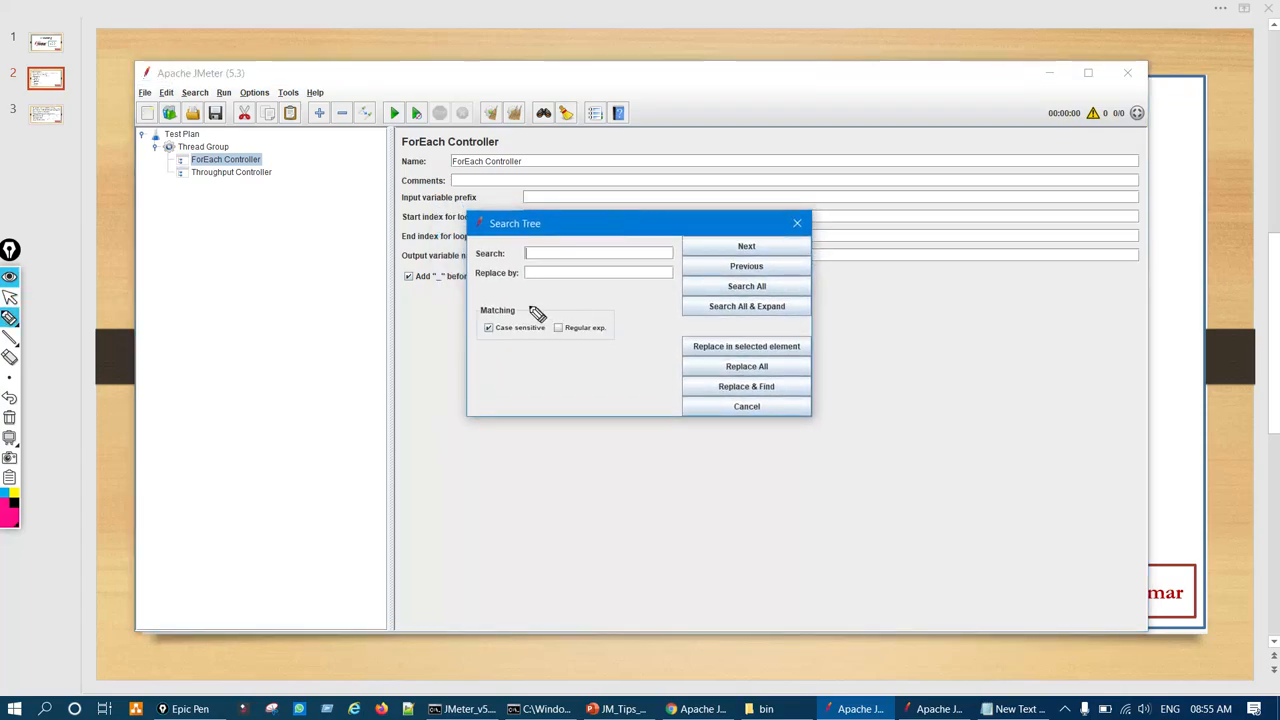
{"action": "left_click_drag", "start_coordinate": [521, 302], "coordinate": [466, 311]}
{"action": "key", "text": "ctrl+shift+5"}
{"action": "key", "text": "ctrl+shift+1"}
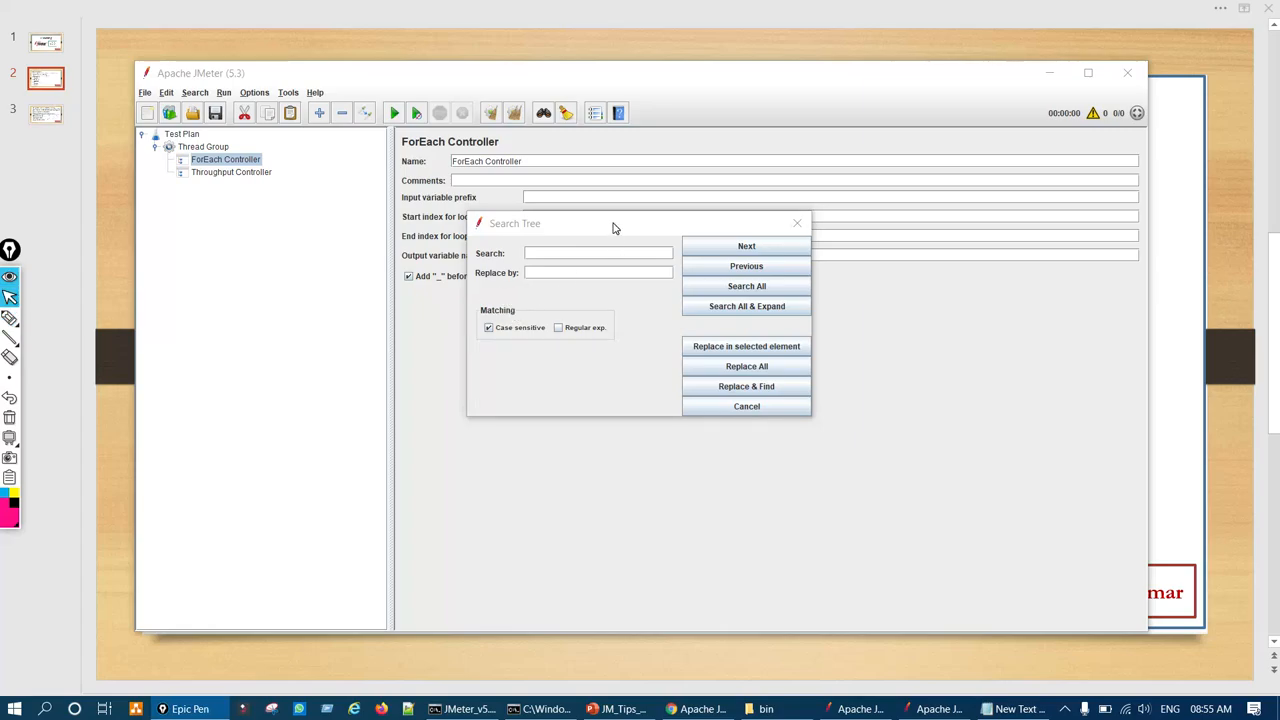
Open the Search Tree dialog in JMeter 5.2.1 as well and arrange both versions' dialogs side by side for comparison.
{"action": "left_click_drag", "start_coordinate": [614, 228], "coordinate": [372, 247]}
{"action": "left_click", "coordinate": [935, 709]}
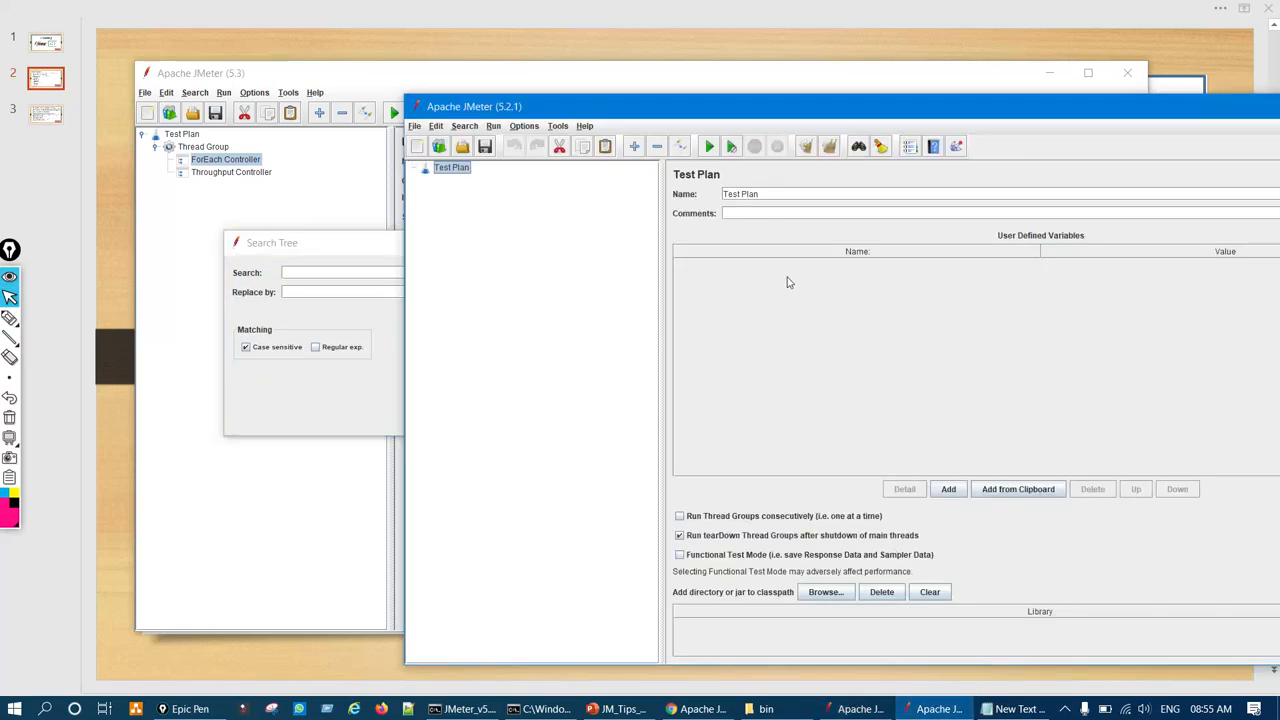
{"action": "left_click_drag", "start_coordinate": [812, 120], "coordinate": [920, 117]}
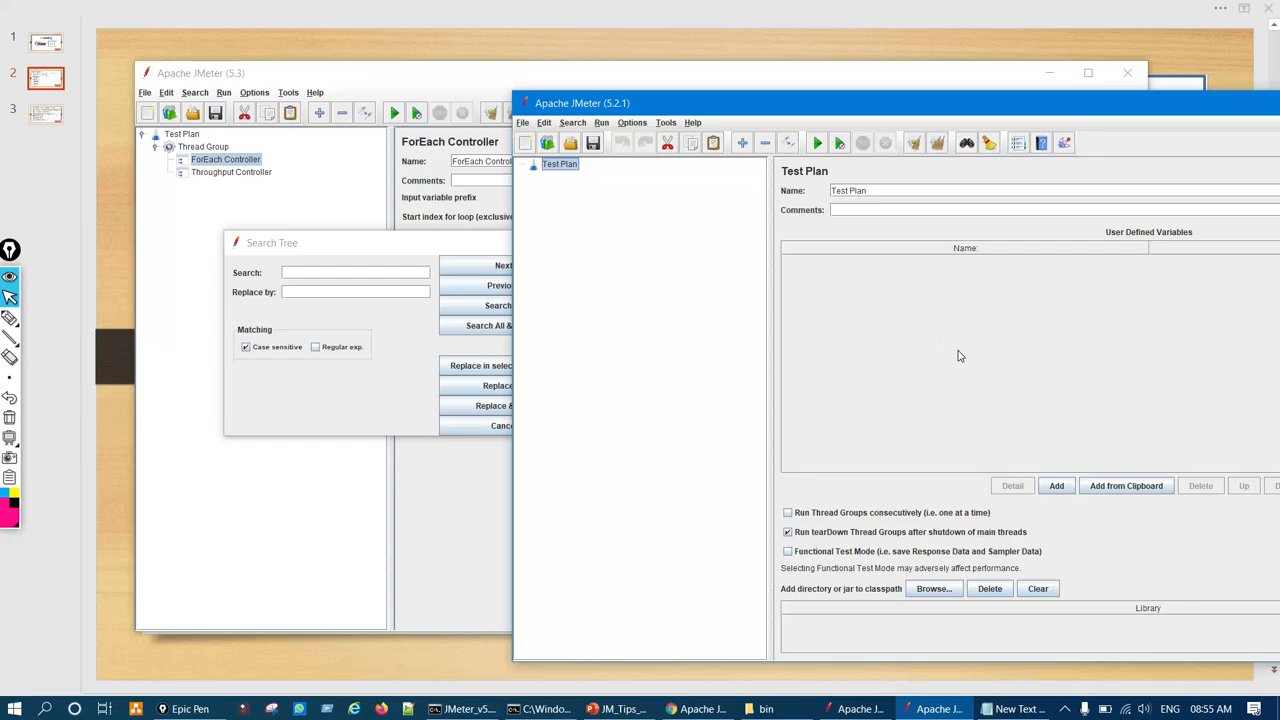
{"action": "key", "text": "ctrl+f"}
{"action": "left_click_drag", "start_coordinate": [624, 271], "coordinate": [933, 267]}
{"action": "left_click_drag", "start_coordinate": [425, 245], "coordinate": [395, 249]}
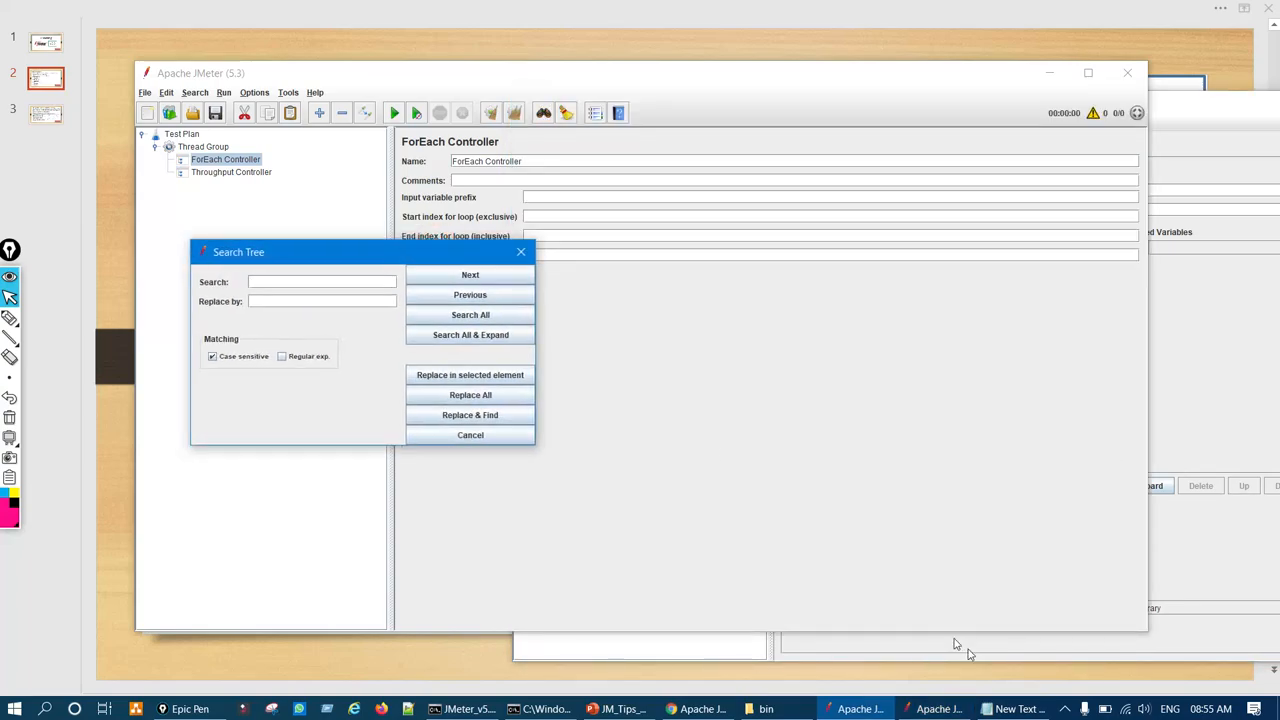
{"action": "left_click", "coordinate": [945, 711]}
{"action": "key", "text": "ctrl+shift+3"}
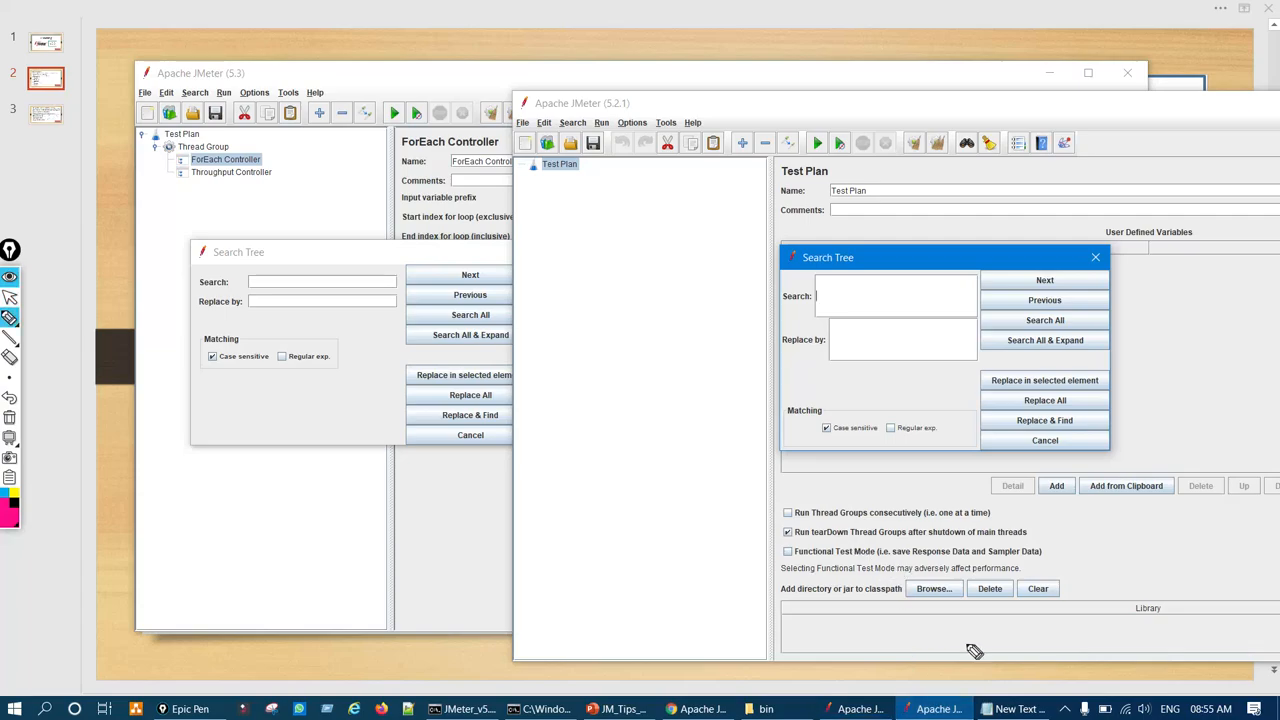
Tick the Search Tree dialogs of both JMeter versions with the pen to compare them, and clear the marks.
{"action": "left_click_drag", "start_coordinate": [806, 256], "coordinate": [905, 247]}
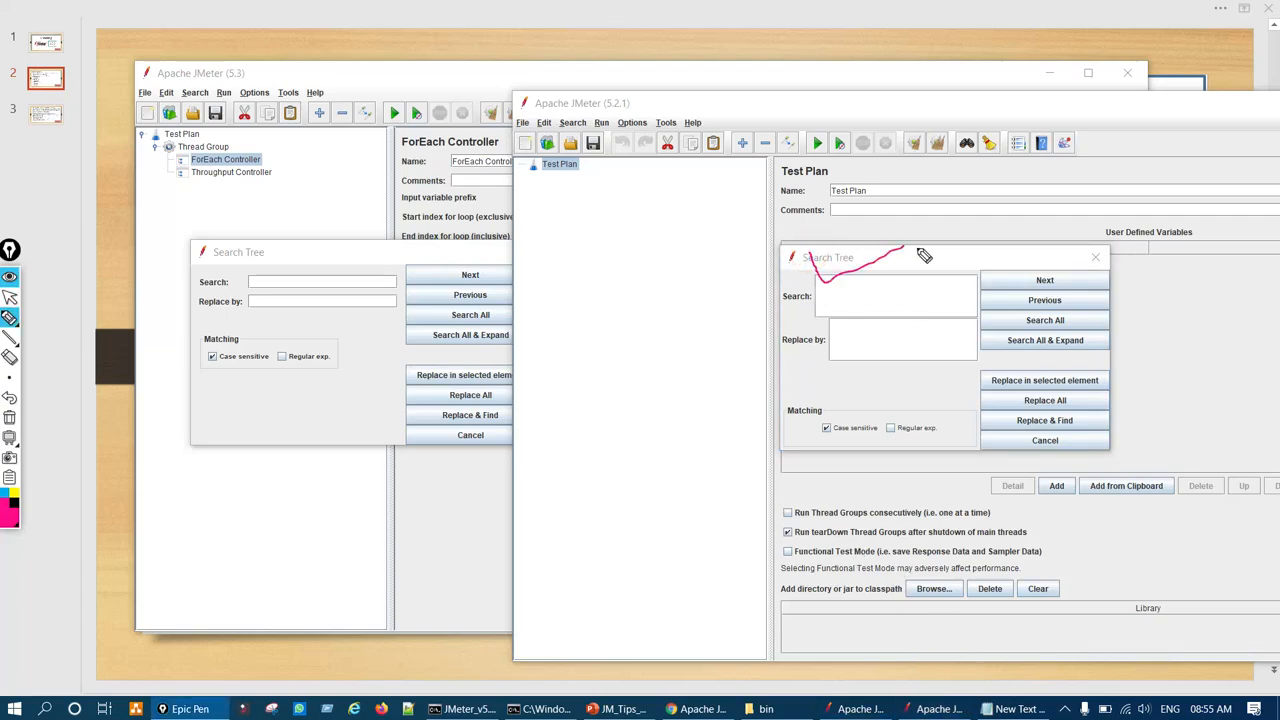
{"action": "left_click_drag", "start_coordinate": [236, 267], "coordinate": [284, 253]}
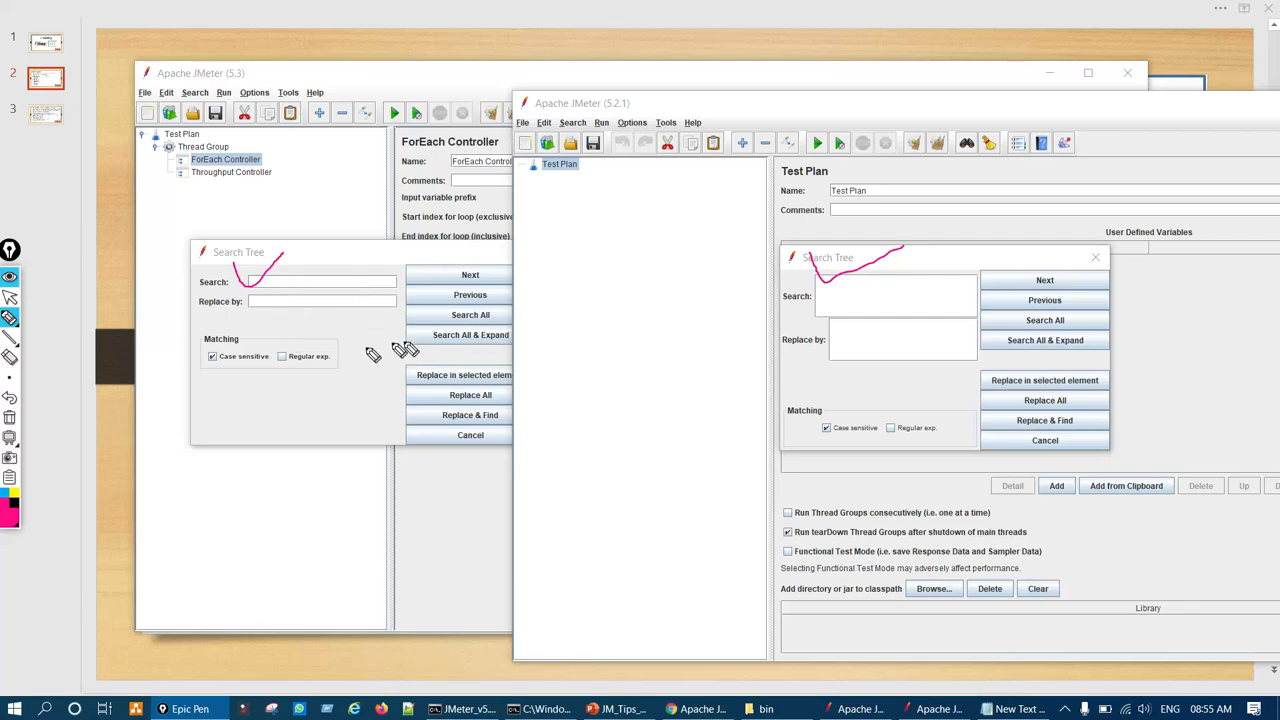
{"action": "left_click_drag", "start_coordinate": [298, 366], "coordinate": [342, 357]}
{"action": "key", "text": "ctrl+shift+7"}
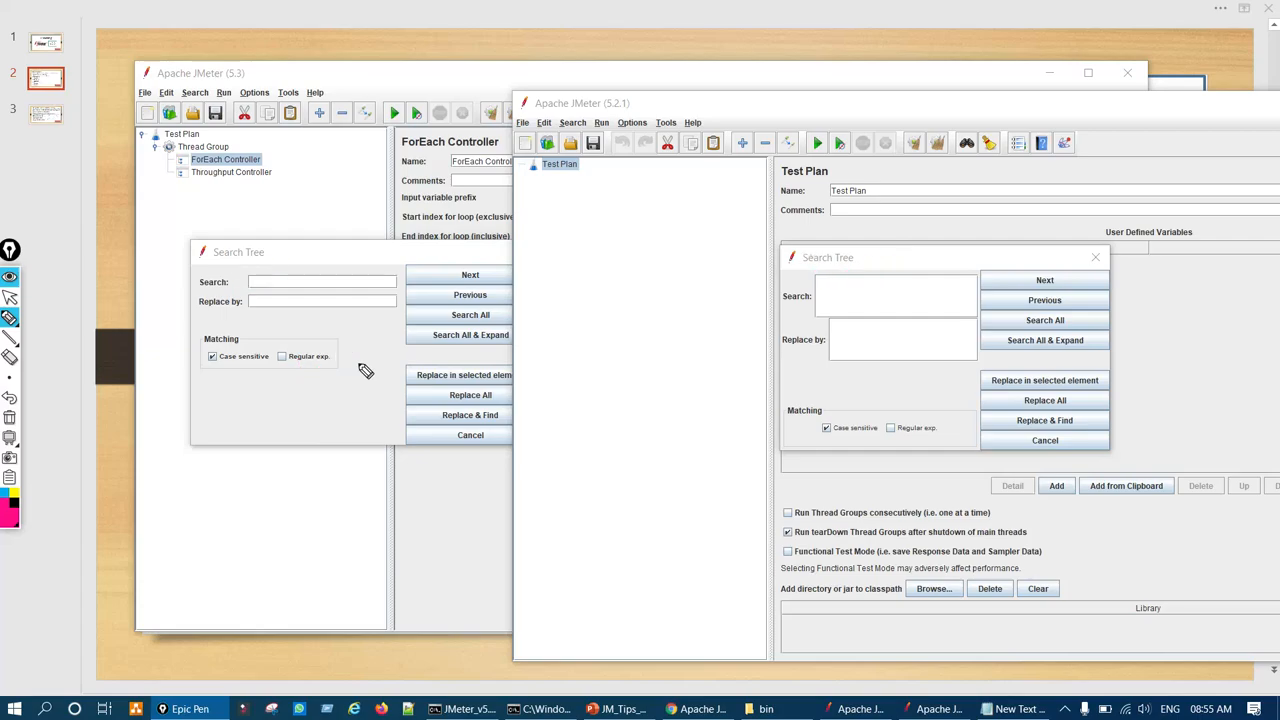
{"action": "key", "text": "ctrl+shift+2"}
Close the Search Tree dialogs in both JMeter 5.3 and JMeter 5.2.1.
{"action": "left_click", "coordinate": [445, 252]}
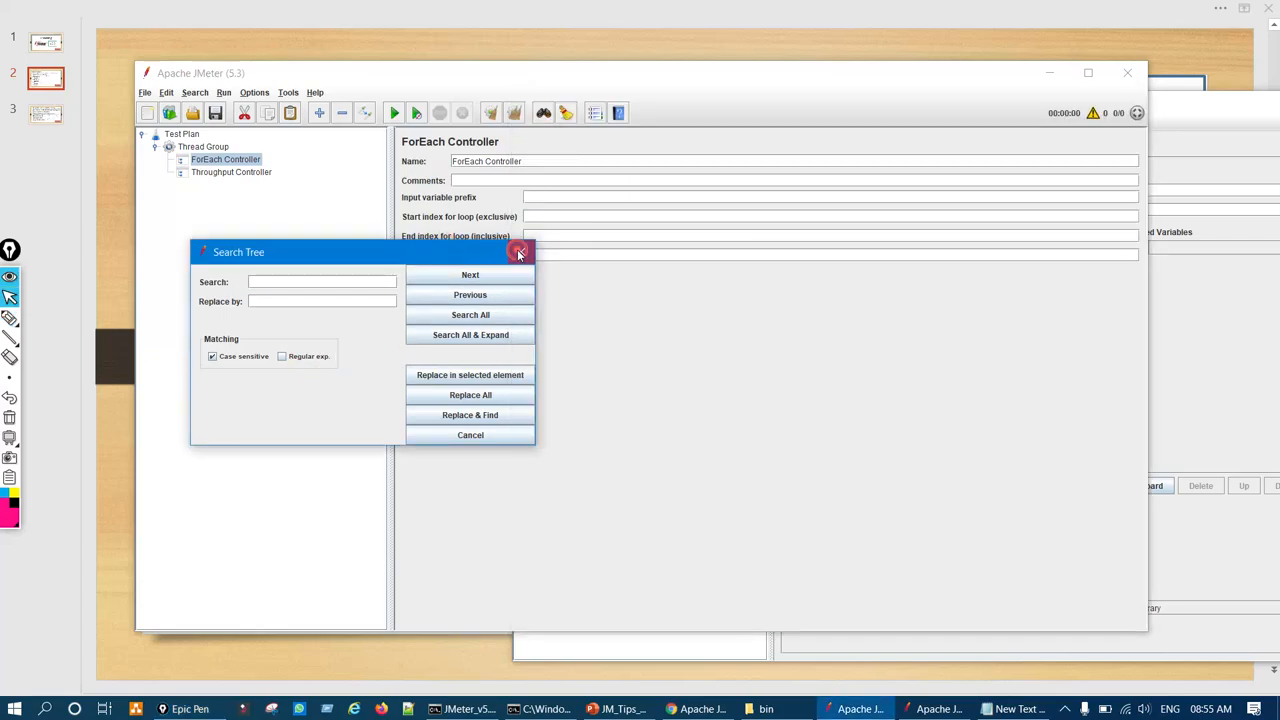
{"action": "left_click", "coordinate": [518, 252]}
{"action": "left_click", "coordinate": [1168, 442]}
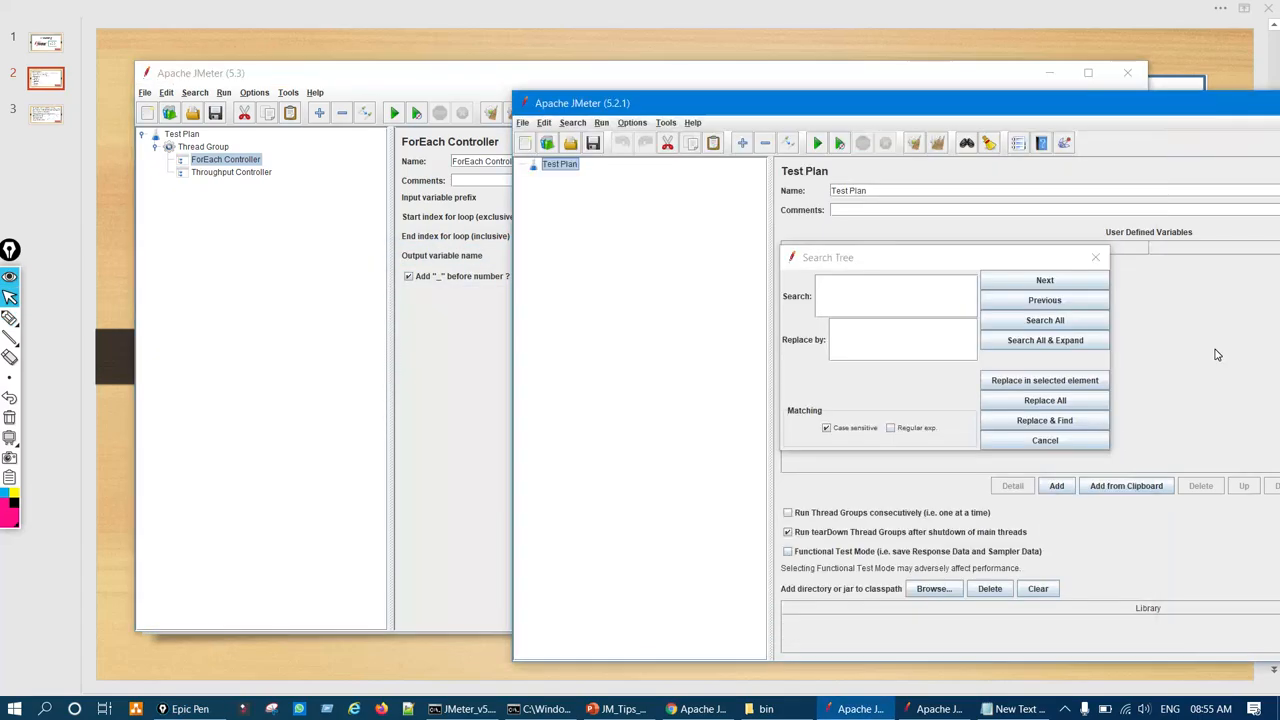
{"action": "left_click", "coordinate": [1095, 258]}
Return to the Important Changes slide, bracket the whole UI Enhancement list with the pen, and clear the marks.
{"action": "left_click", "coordinate": [620, 709]}
{"action": "key", "text": "ctrl+shift+1"}
{"action": "mouse_move", "coordinate": [410, 310]}
{"action": "left_mouse_down"}
{"action": "mouse_move", "coordinate": [422, 308]}
{"action": "mouse_move", "coordinate": [451, 500]}
{"action": "mouse_move", "coordinate": [386, 628]}
{"action": "mouse_move", "coordinate": [448, 585]}
{"action": "left_mouse_up"}
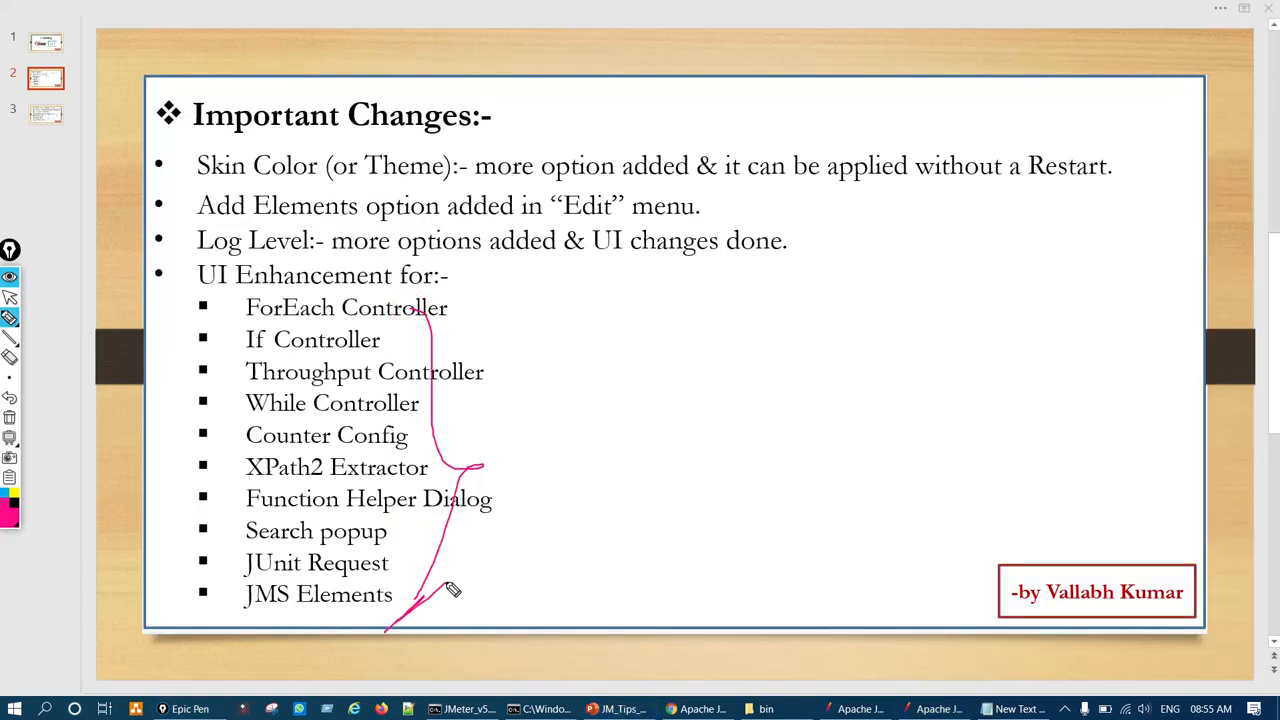
{"action": "key", "text": "ctrl+shift+7"}
{"action": "key", "text": "ctrl+shift+2"}
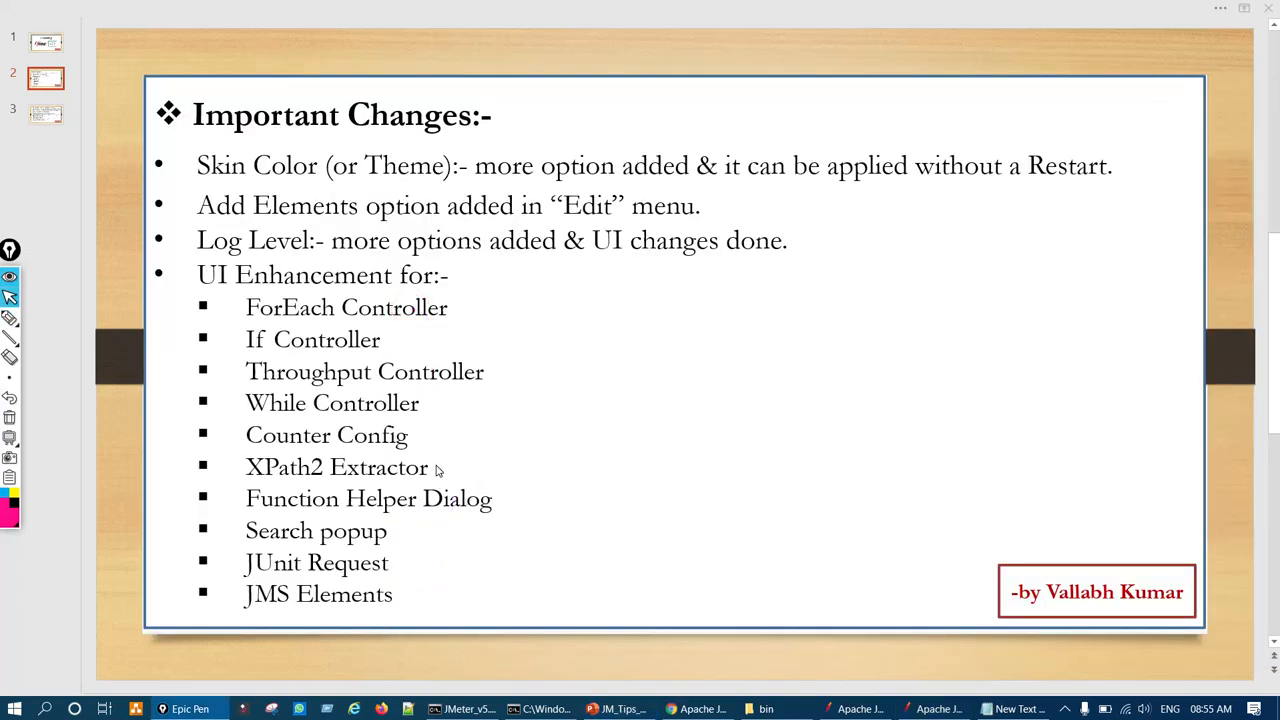
Show slide 3, mark the key phrases of the bullet on disabling an element and its child elements, and clear the marks.
{"action": "left_click", "coordinate": [50, 117]}
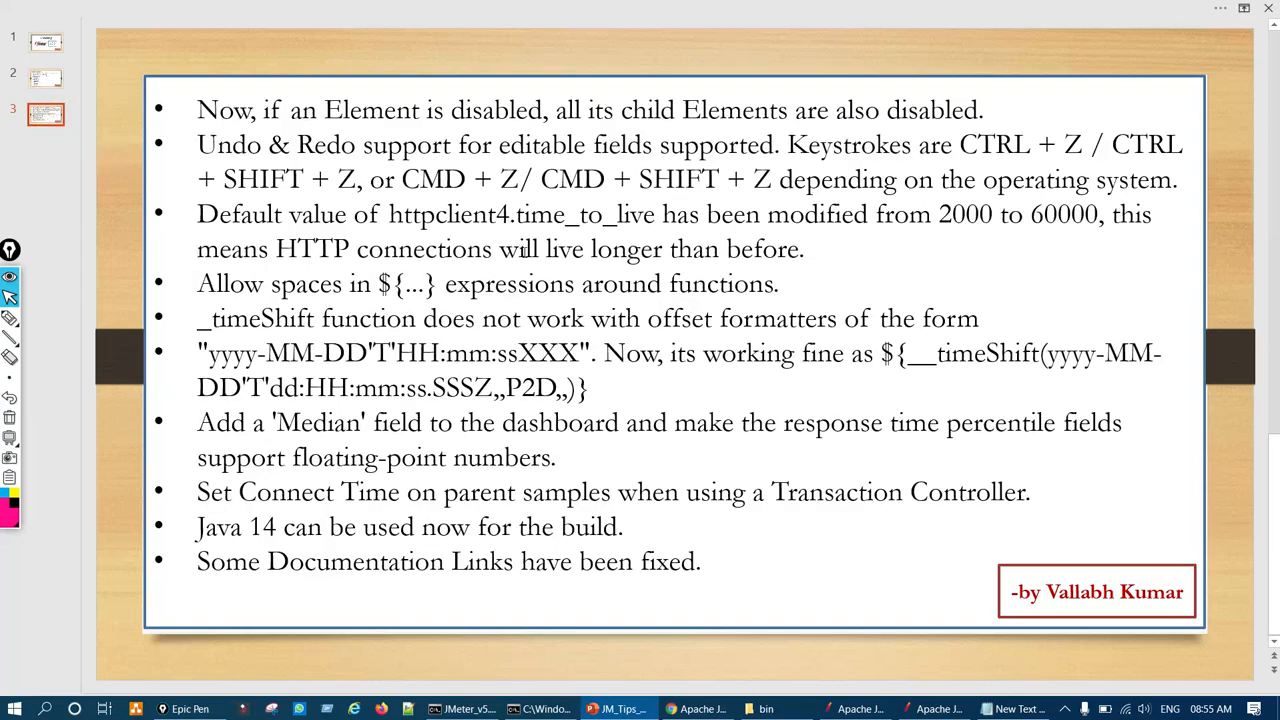
{"action": "key", "text": "ctrl+shift+3"}
{"action": "mouse_move", "coordinate": [192, 100]}
{"action": "left_mouse_down"}
{"action": "mouse_move", "coordinate": [242, 91]}
{"action": "mouse_move", "coordinate": [316, 106]}
{"action": "left_mouse_up"}
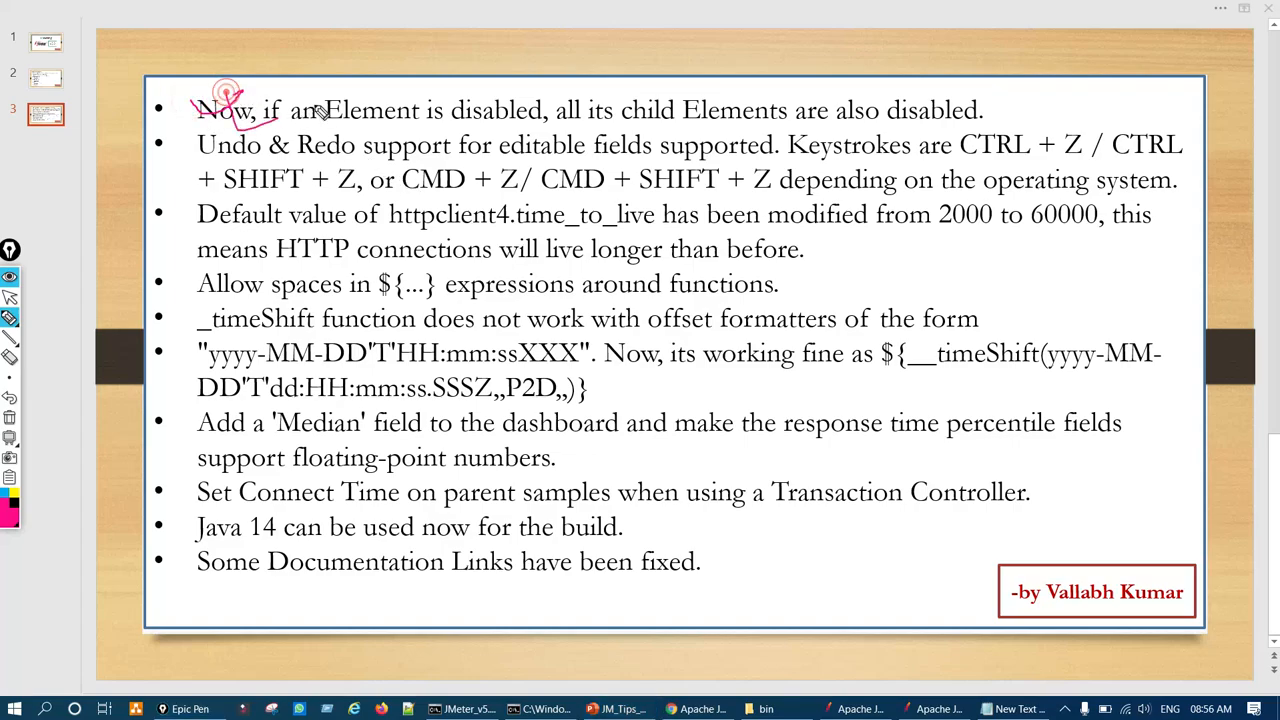
{"action": "mouse_move", "coordinate": [507, 98]}
{"action": "left_mouse_down"}
{"action": "mouse_move", "coordinate": [494, 89]}
{"action": "mouse_move", "coordinate": [576, 108]}
{"action": "left_mouse_up"}
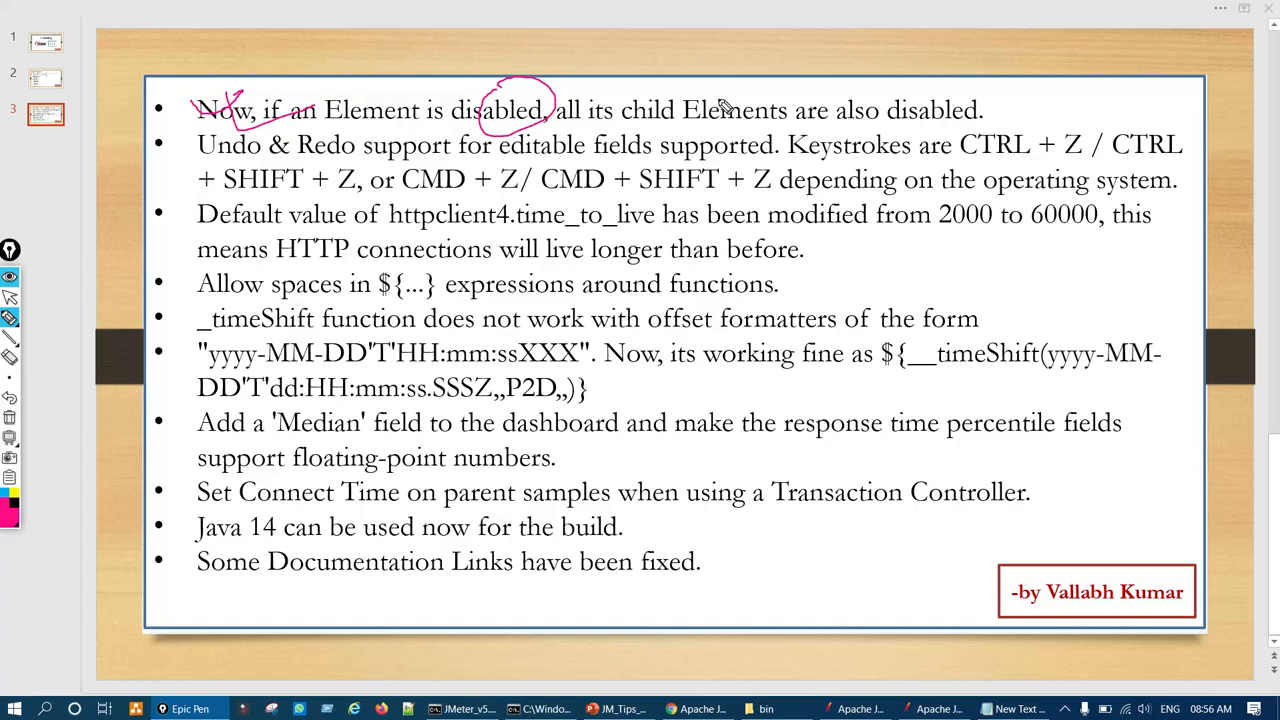
{"action": "mouse_move", "coordinate": [800, 104]}
{"action": "left_mouse_down"}
{"action": "mouse_move", "coordinate": [785, 125]}
{"action": "mouse_move", "coordinate": [836, 98]}
{"action": "left_mouse_up"}
{"action": "key", "text": "ctrl+shift+c"}
{"action": "key", "text": "ctrl+shift+1"}
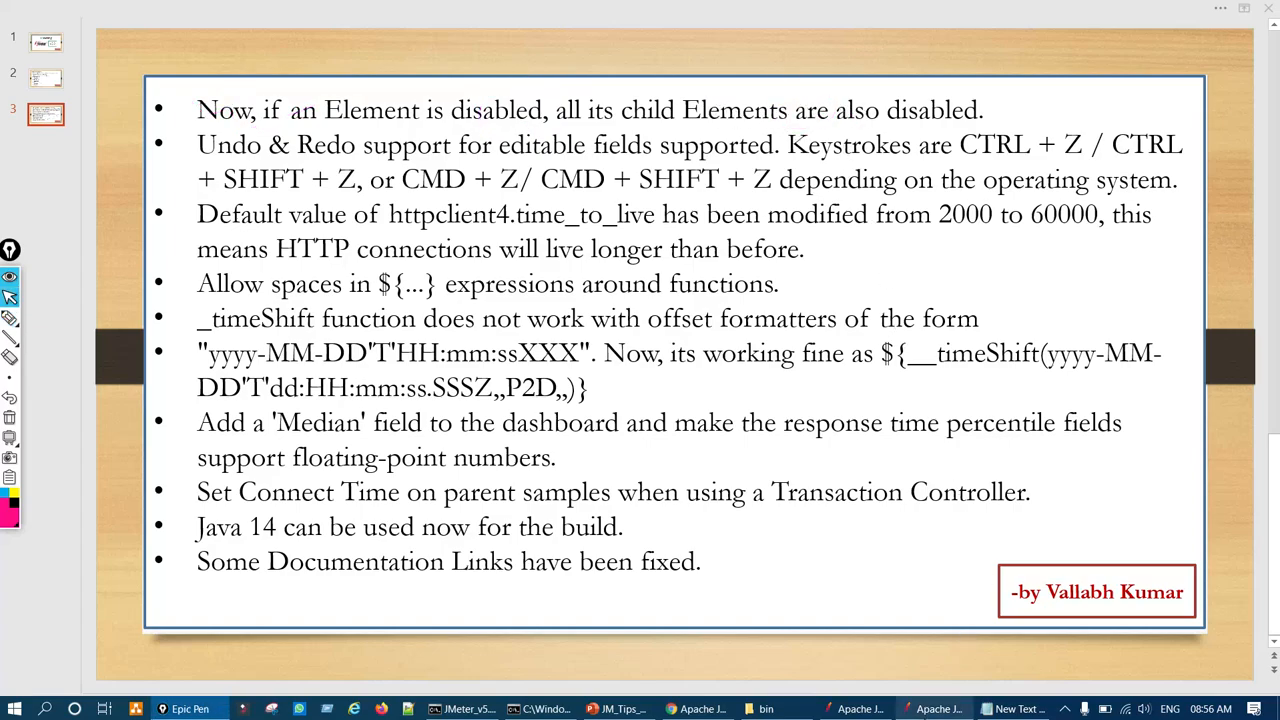
Switch to the JMeter 5.2.1 window and add a Thread Group to the Test Plan.
{"action": "left_click", "coordinate": [935, 709]}
{"action": "right_click", "coordinate": [562, 176]}
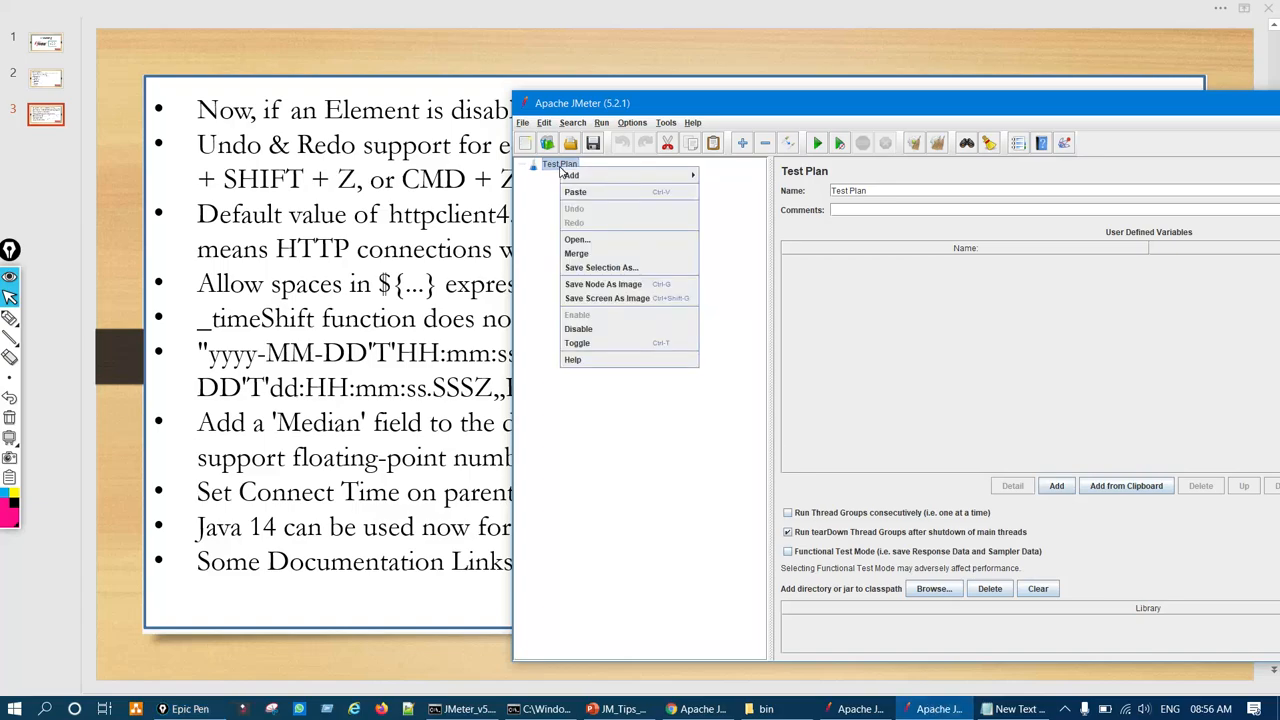
{"action": "mouse_move", "coordinate": [690, 176]}
{"action": "mouse_move", "coordinate": [745, 175]}
{"action": "left_click", "coordinate": [800, 175]}
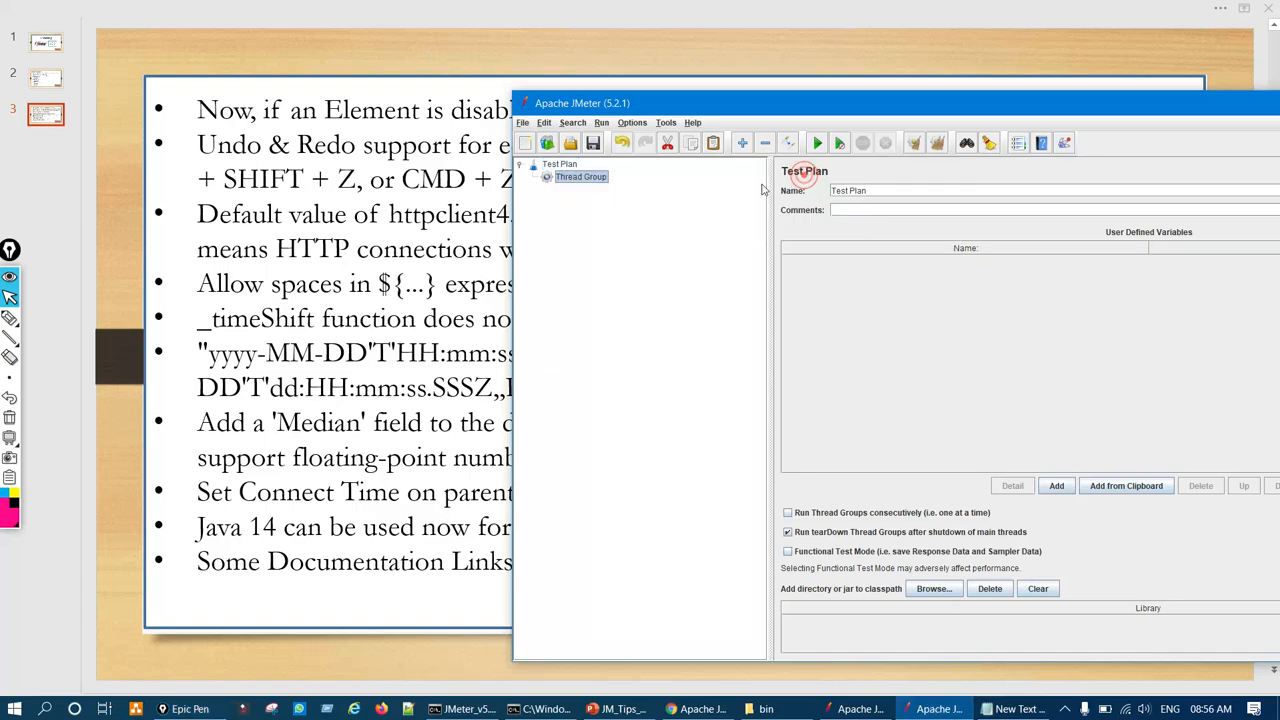
Add a Recording Controller under the Thread Group.
{"action": "right_click", "coordinate": [594, 177]}
{"action": "mouse_move", "coordinate": [700, 181]}
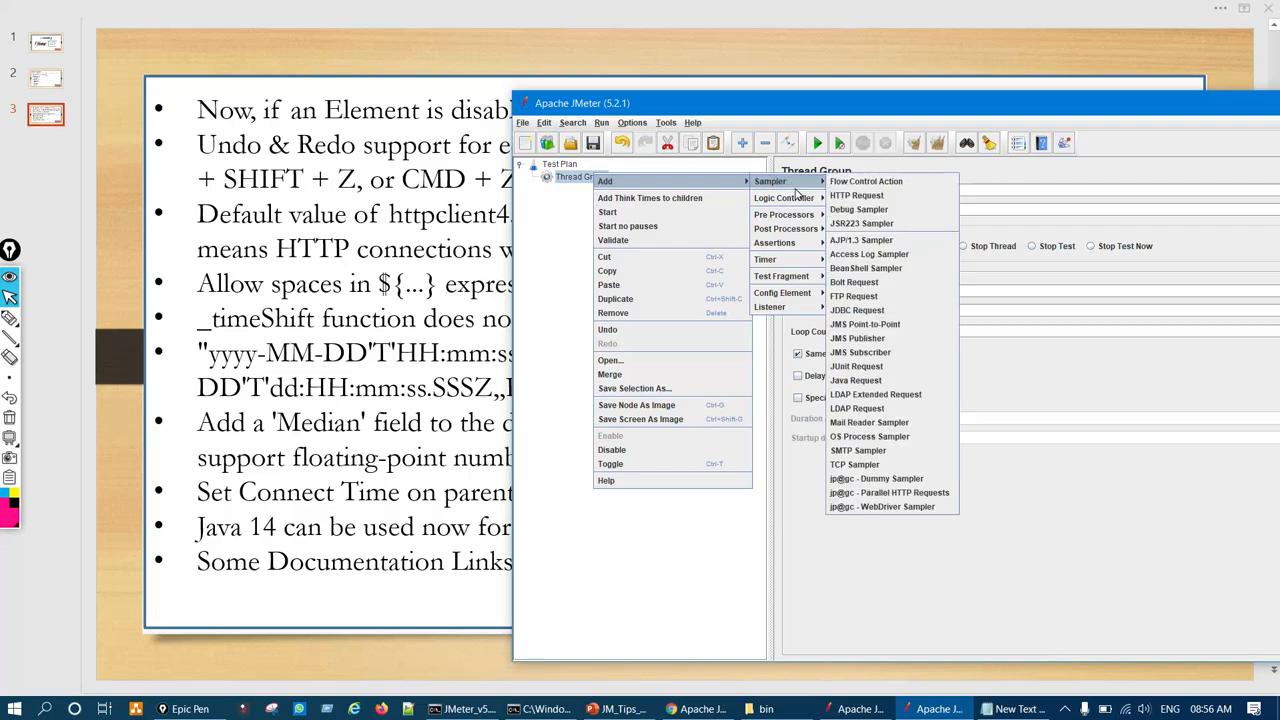
{"action": "mouse_move", "coordinate": [800, 198]}
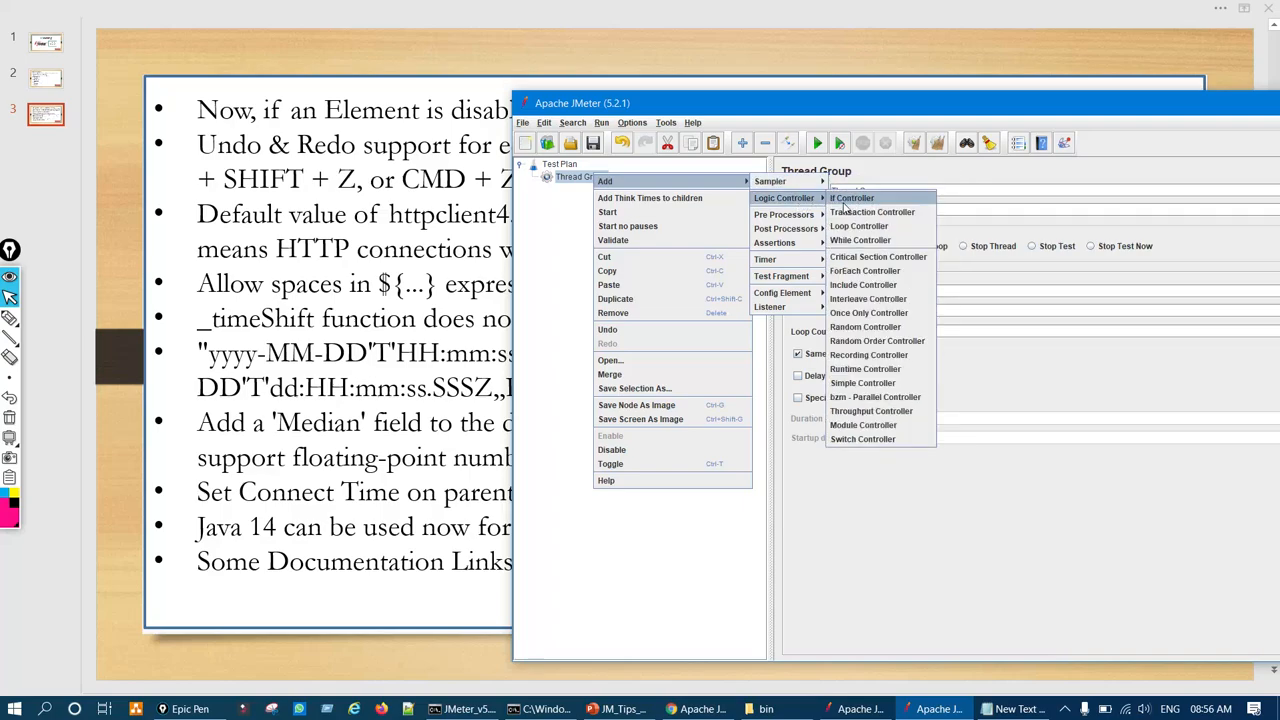
{"action": "left_click", "coordinate": [866, 355]}
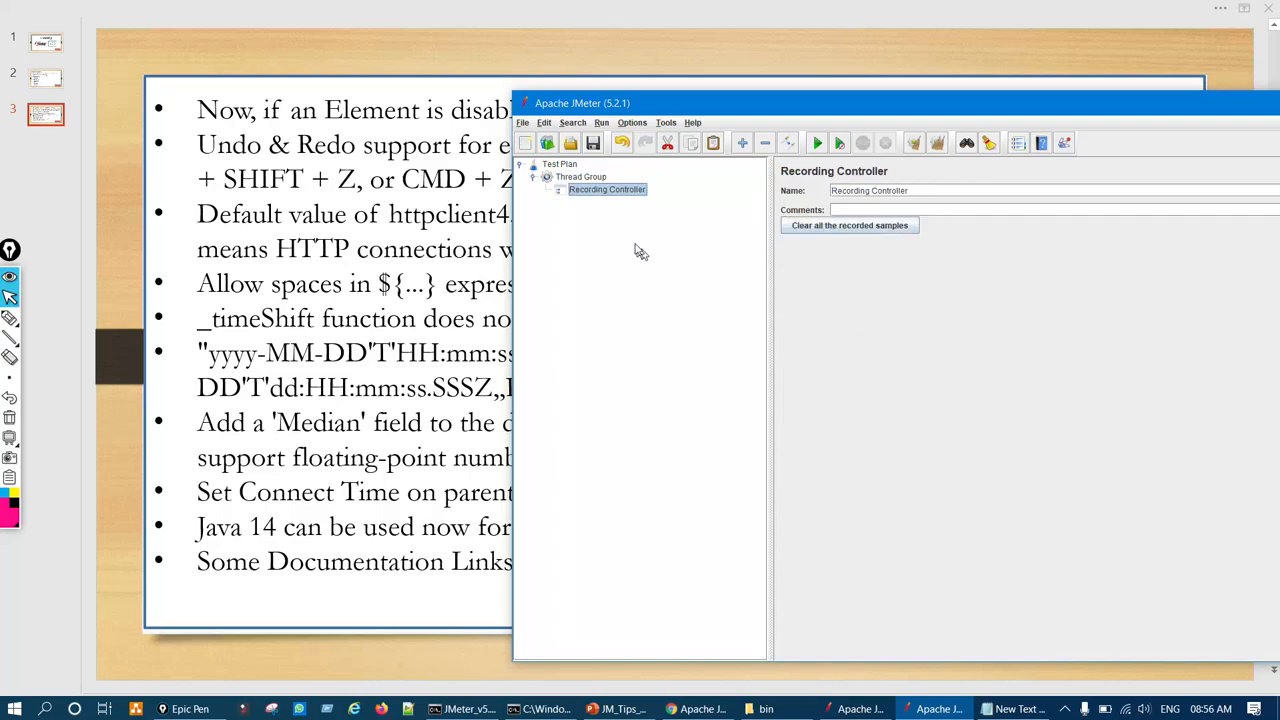
Add an HTTP Request under the Recording Controller and paste four copies of it into the controller.
{"action": "right_click", "coordinate": [603, 194]}
{"action": "mouse_move", "coordinate": [612, 197]}
{"action": "mouse_move", "coordinate": [790, 197]}
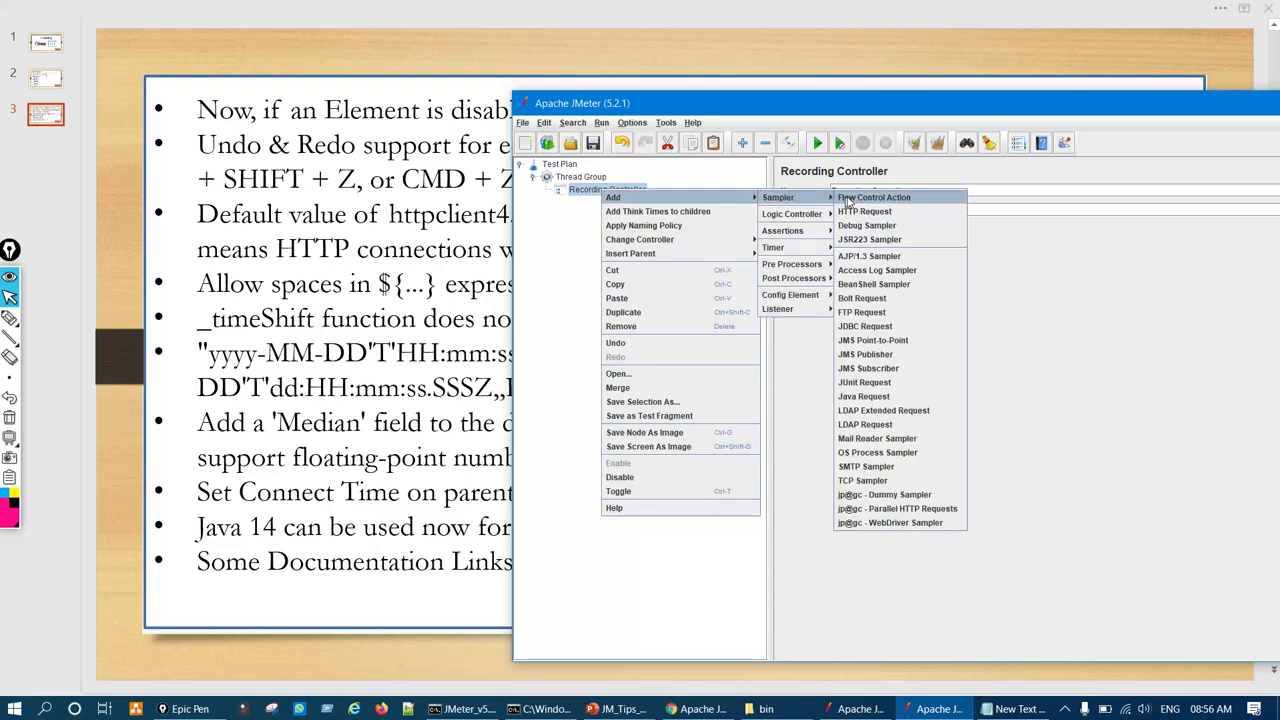
{"action": "left_click", "coordinate": [876, 212]}
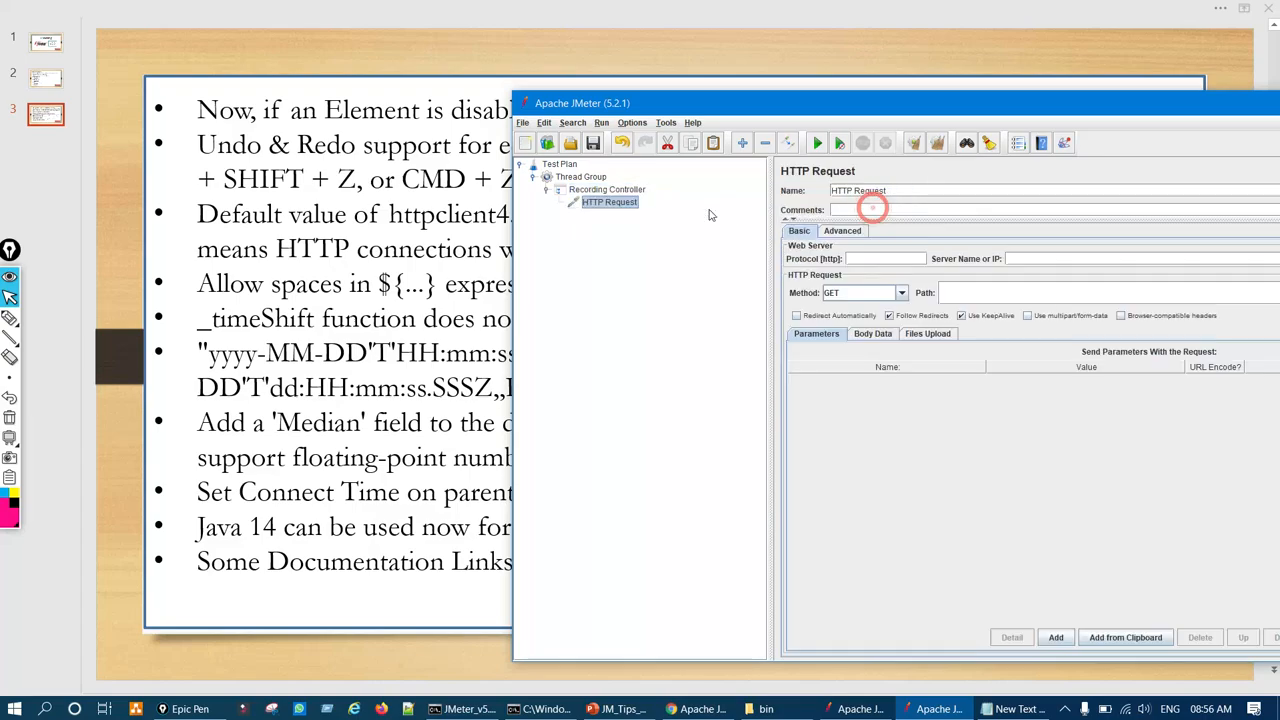
{"action": "left_click", "coordinate": [618, 189]}
{"action": "key", "text": "ctrl+v"}
{"action": "key", "text": "ctrl+v"}
{"action": "key", "text": "ctrl+v"}
{"action": "key", "text": "ctrl+v"}
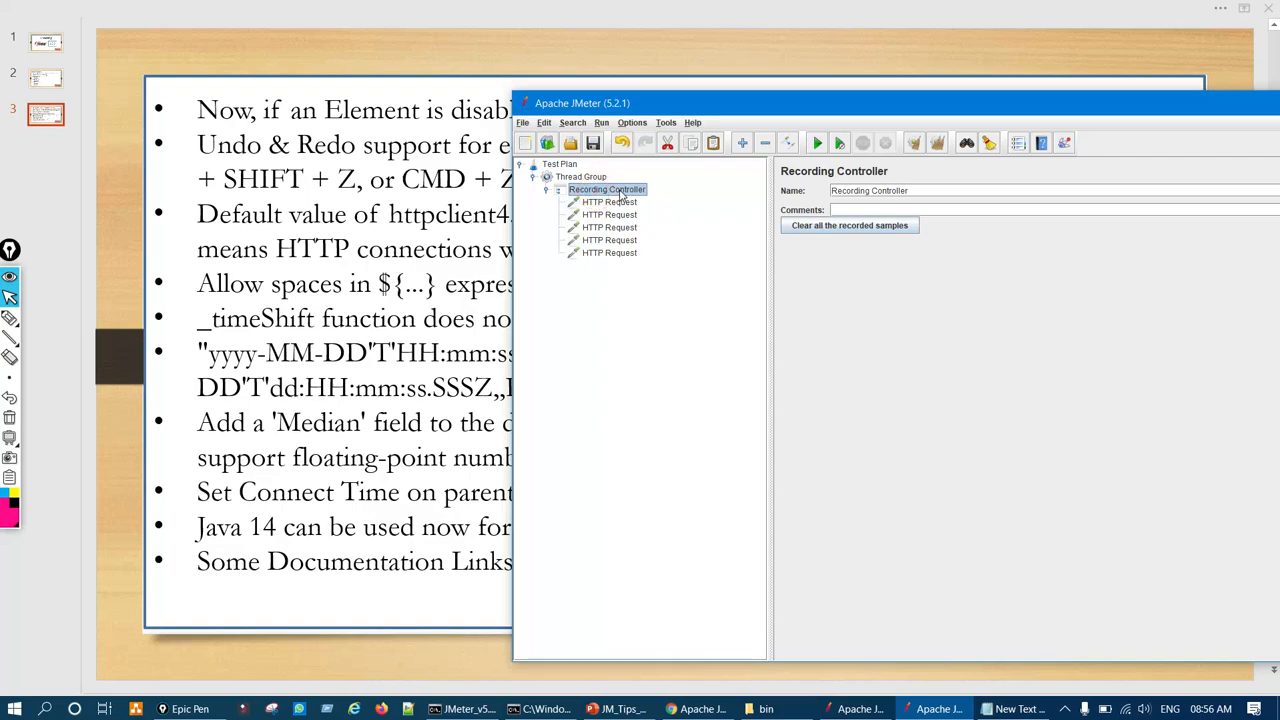
Disable the Recording Controller, mark its branch in the test tree with the pen, and clear the mark.
{"action": "key", "text": "ctrl+t"}
{"action": "key", "text": "ctrl+alt+2"}
{"action": "mouse_move", "coordinate": [645, 170]}
{"action": "left_mouse_down"}
{"action": "mouse_move", "coordinate": [594, 218]}
{"action": "mouse_move", "coordinate": [590, 250]}
{"action": "mouse_move", "coordinate": [610, 268]}
{"action": "mouse_move", "coordinate": [634, 242]}
{"action": "mouse_move", "coordinate": [681, 279]}
{"action": "left_mouse_up"}
{"action": "key", "text": "ctrl+alt+c"}
{"action": "key", "text": "ctrl+alt+1"}
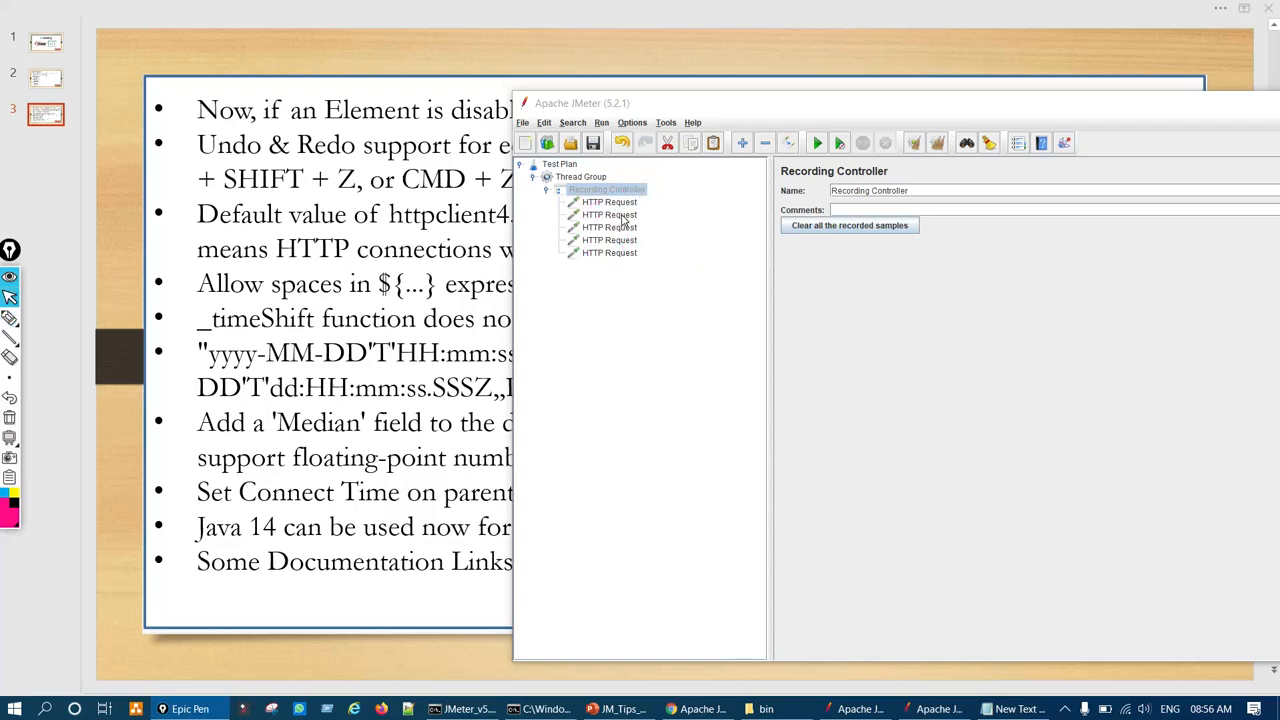
Circle the HTTP Requests and the disabled Recording Controller with the pen, clearing the marks each time.
{"action": "key", "text": "ctrl+alt+2"}
{"action": "mouse_move", "coordinate": [620, 201]}
{"action": "left_mouse_down"}
{"action": "mouse_move", "coordinate": [640, 221]}
{"action": "mouse_move", "coordinate": [620, 236]}
{"action": "left_mouse_up"}
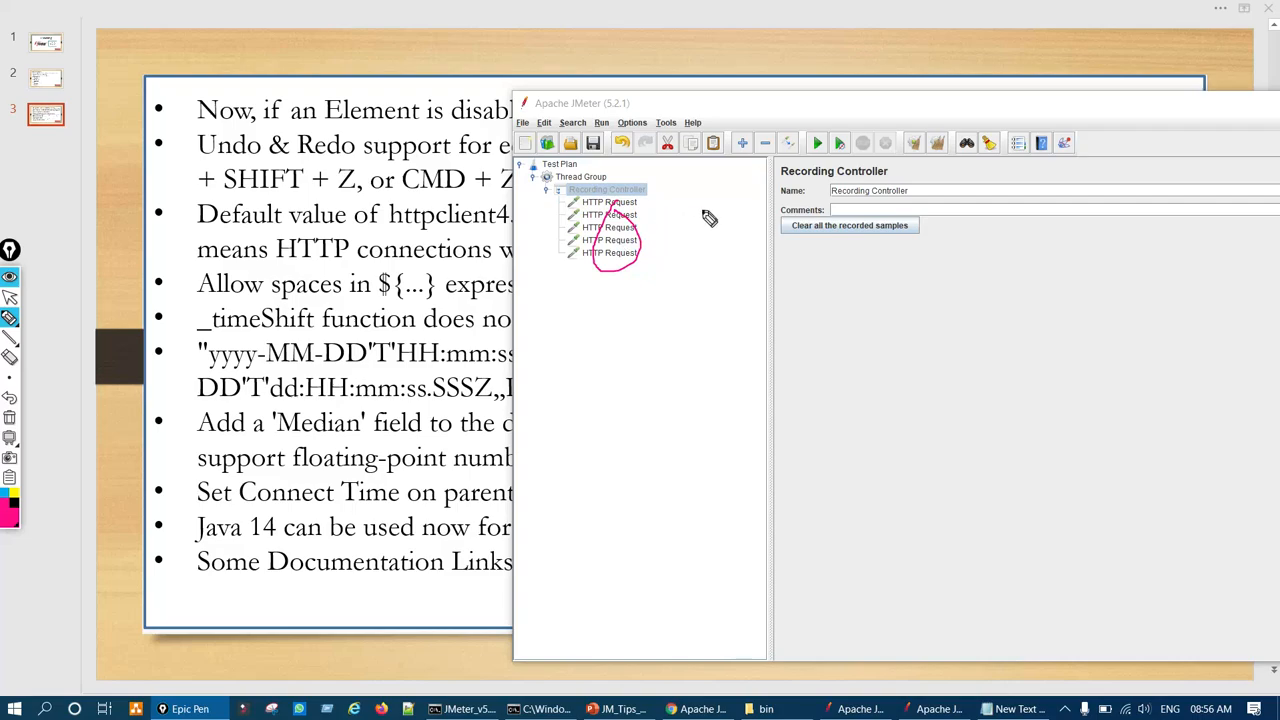
{"action": "key", "text": "ctrl+alt+c"}
{"action": "key", "text": "ctrl+alt+1"}
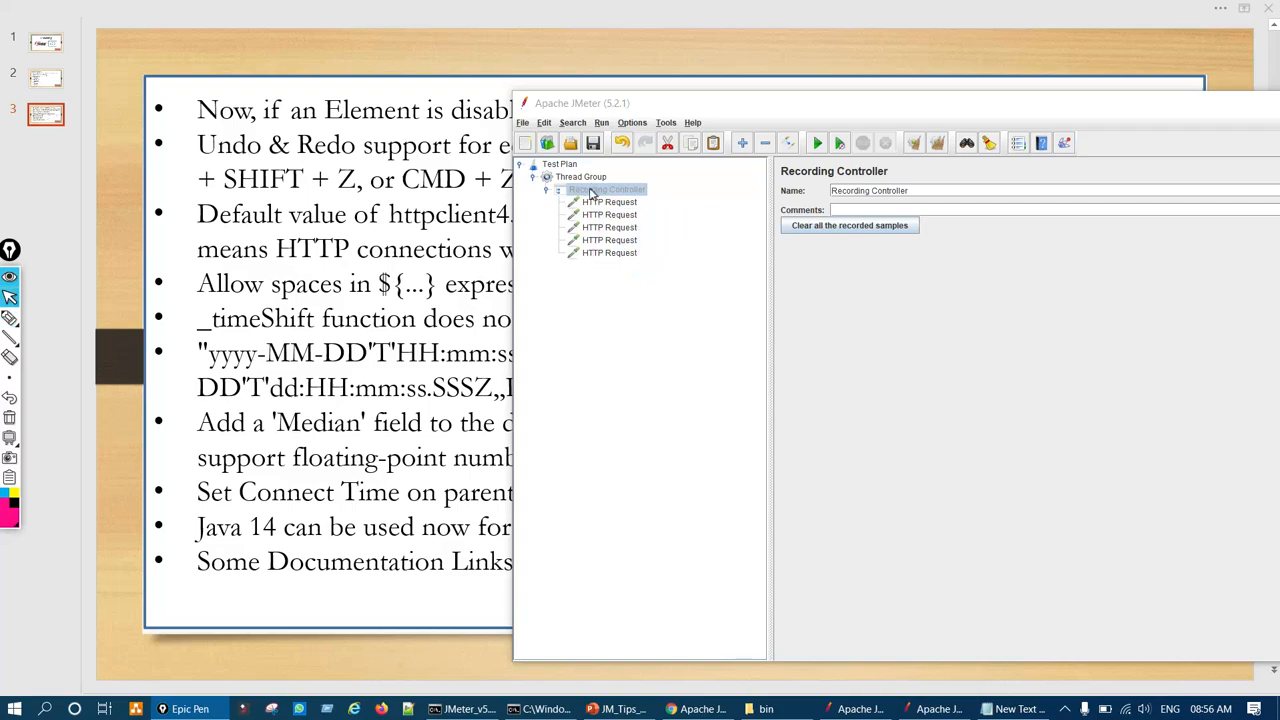
{"action": "key", "text": "ctrl+alt+2"}
{"action": "mouse_move", "coordinate": [650, 192]}
{"action": "left_mouse_down"}
{"action": "mouse_move", "coordinate": [588, 256]}
{"action": "mouse_move", "coordinate": [630, 208]}
{"action": "left_mouse_up"}
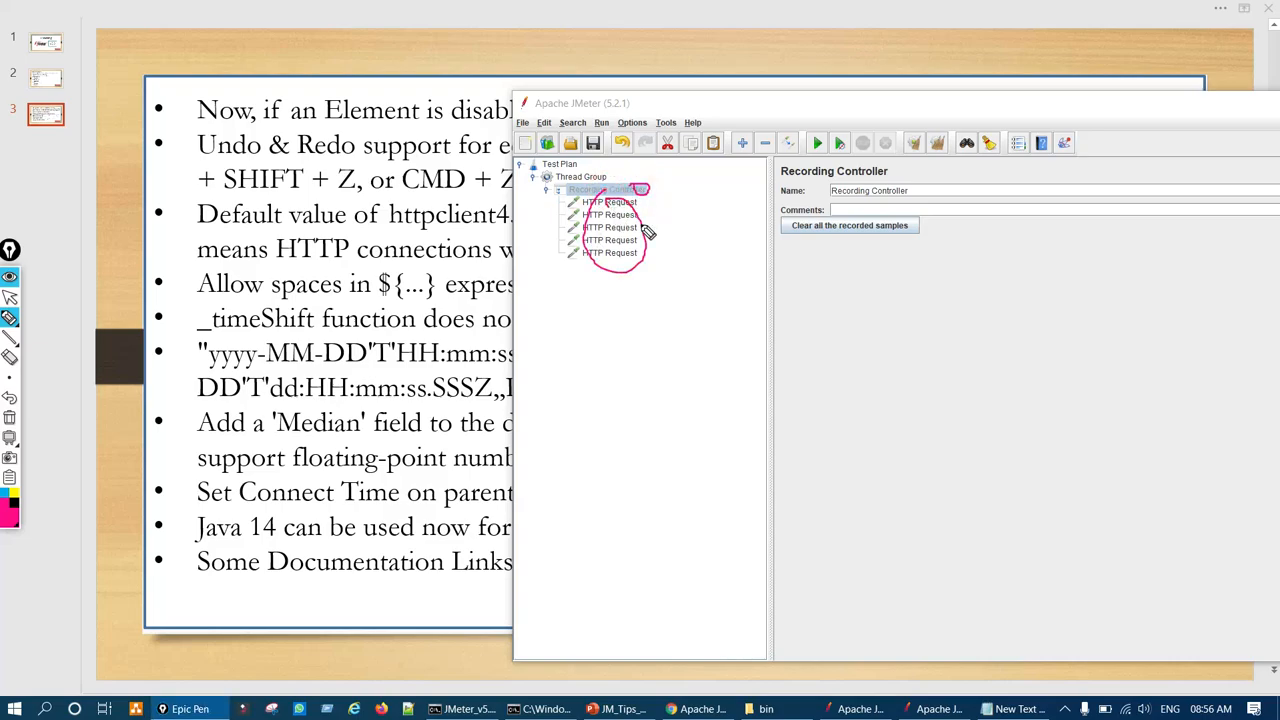
{"action": "key", "text": "ctrl+alt+c"}
{"action": "key", "text": "ctrl+alt+1"}
Collapse the Recording Controller and Thread Group branches and copy the Thread Group.
{"action": "left_click", "coordinate": [547, 190]}
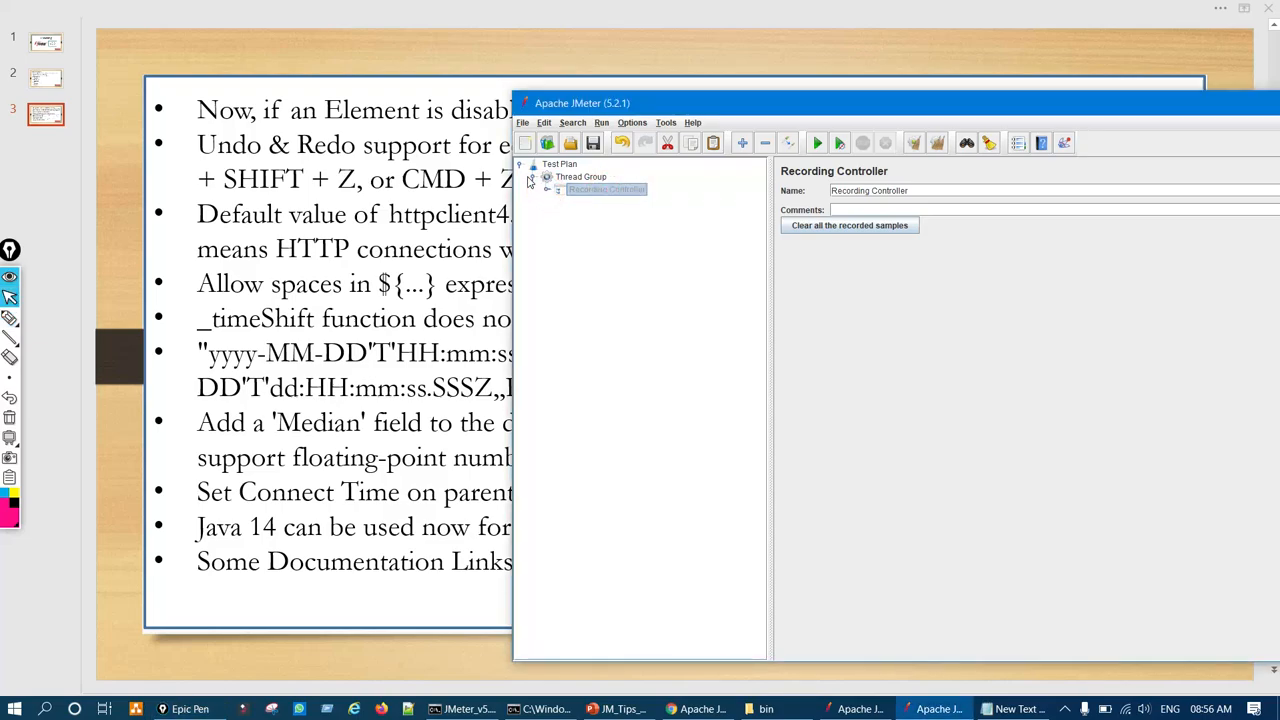
{"action": "left_click", "coordinate": [533, 177]}
{"action": "right_click", "coordinate": [578, 180]}
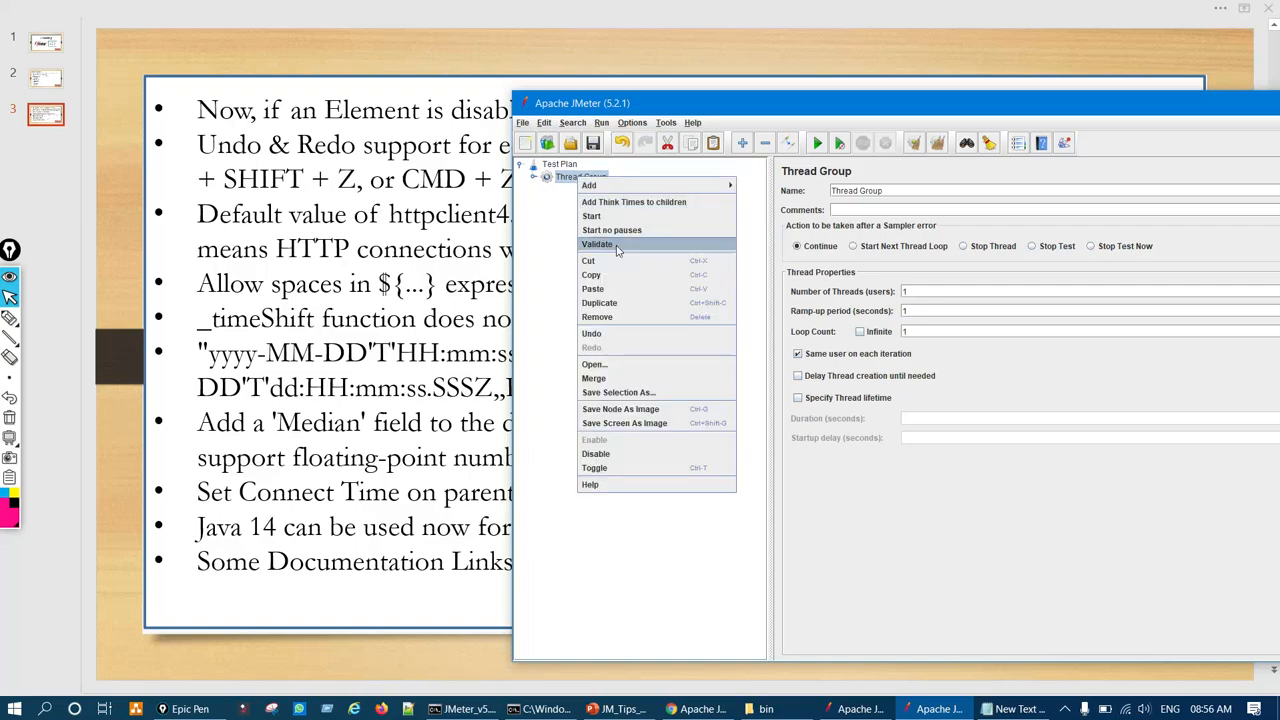
{"action": "left_click", "coordinate": [616, 281]}
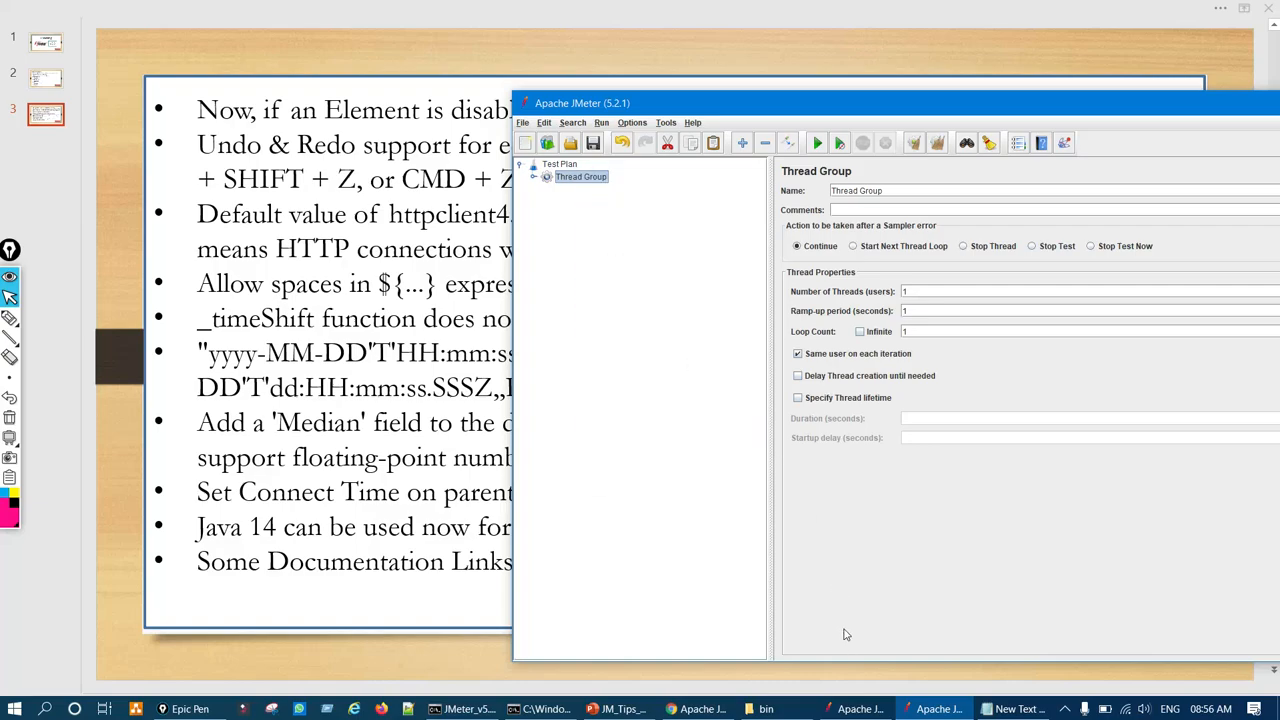
Switch to the JMeter 5.3 window, cut its Thread Group, paste the clipboard under the Test Plan, and expand the pasted branch.
{"action": "left_click", "coordinate": [855, 706]}
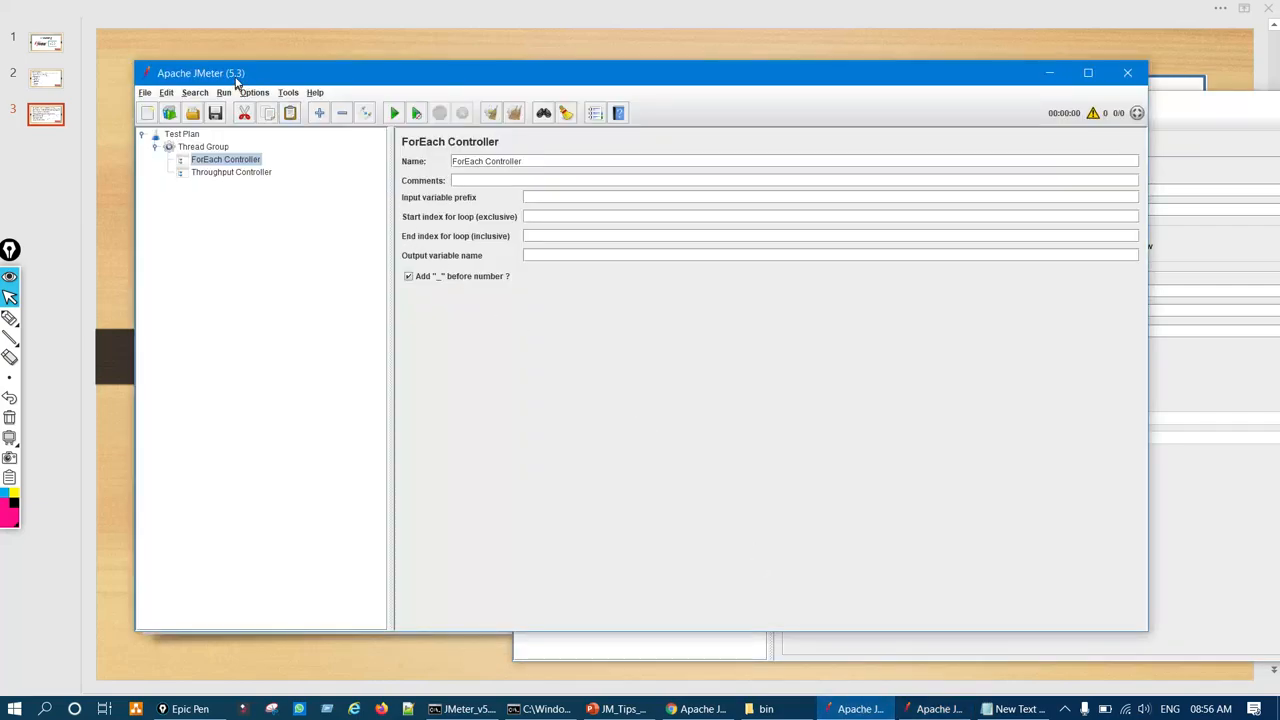
{"action": "left_click", "coordinate": [157, 150]}
{"action": "left_click", "coordinate": [317, 113]}
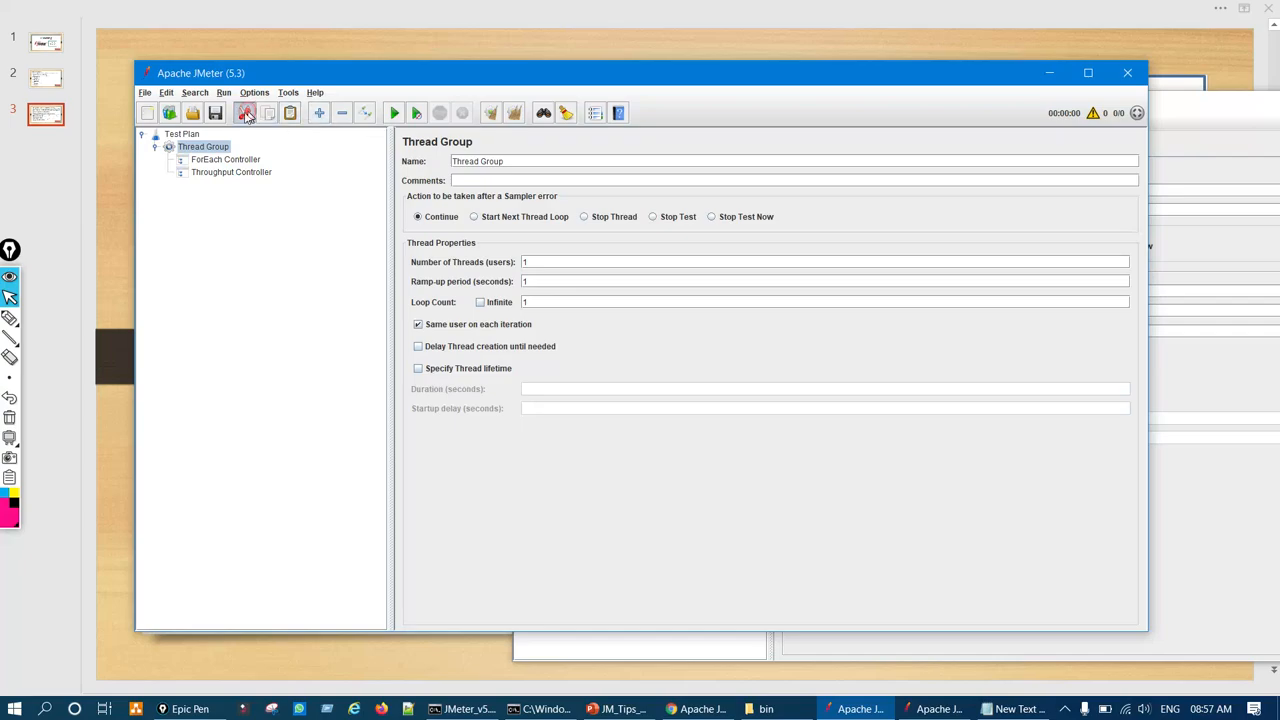
{"action": "left_click", "coordinate": [246, 113]}
{"action": "right_click", "coordinate": [184, 134]}
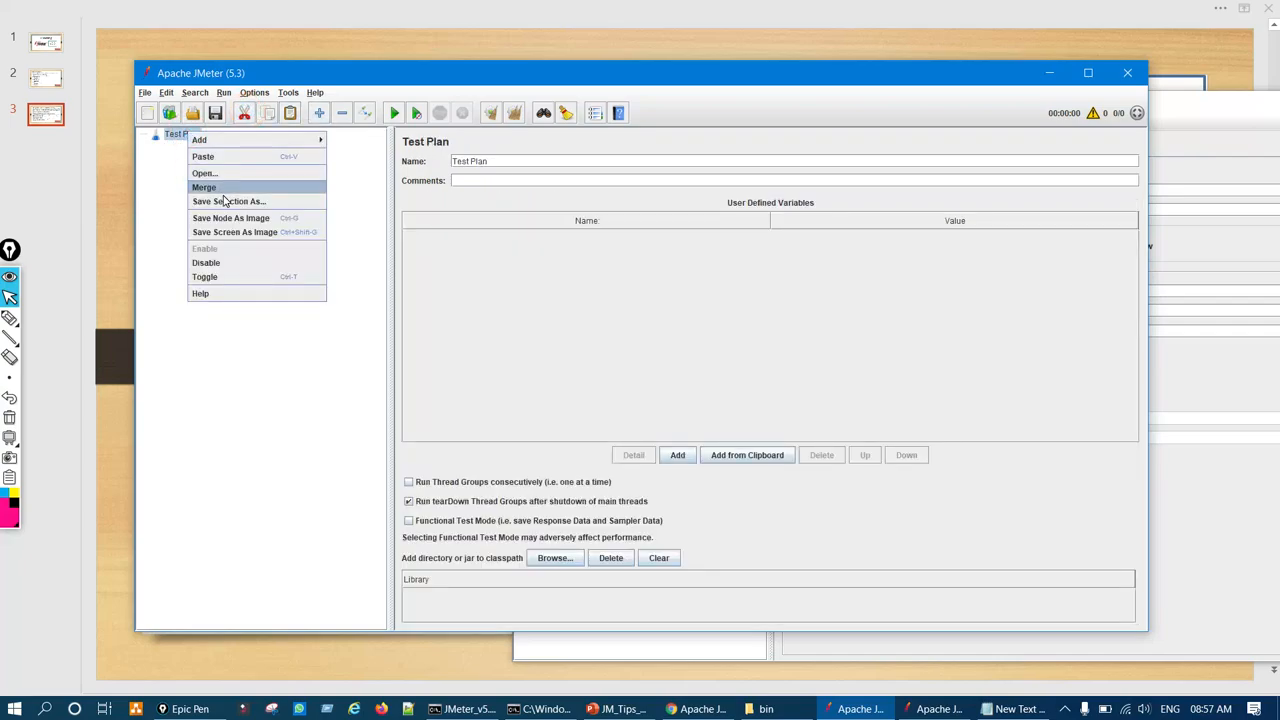
{"action": "left_click", "coordinate": [204, 157]}
{"action": "left_click", "coordinate": [141, 136]}
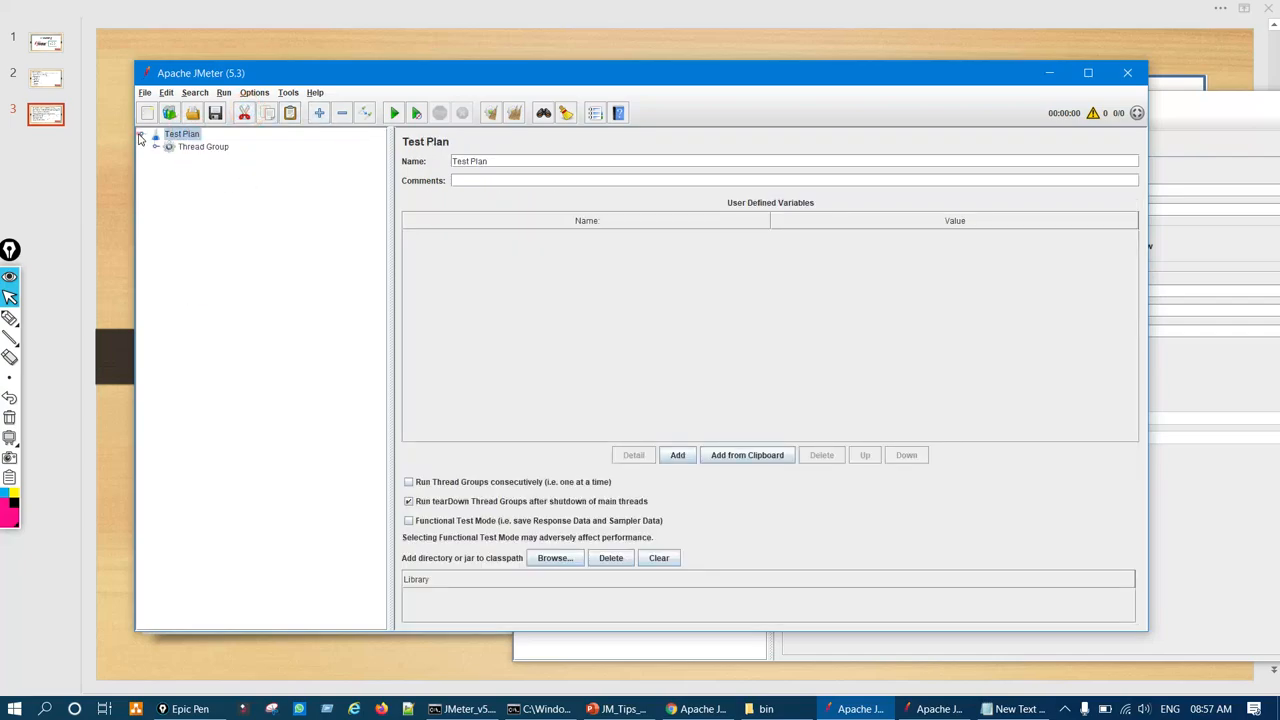
{"action": "left_click", "coordinate": [155, 147]}
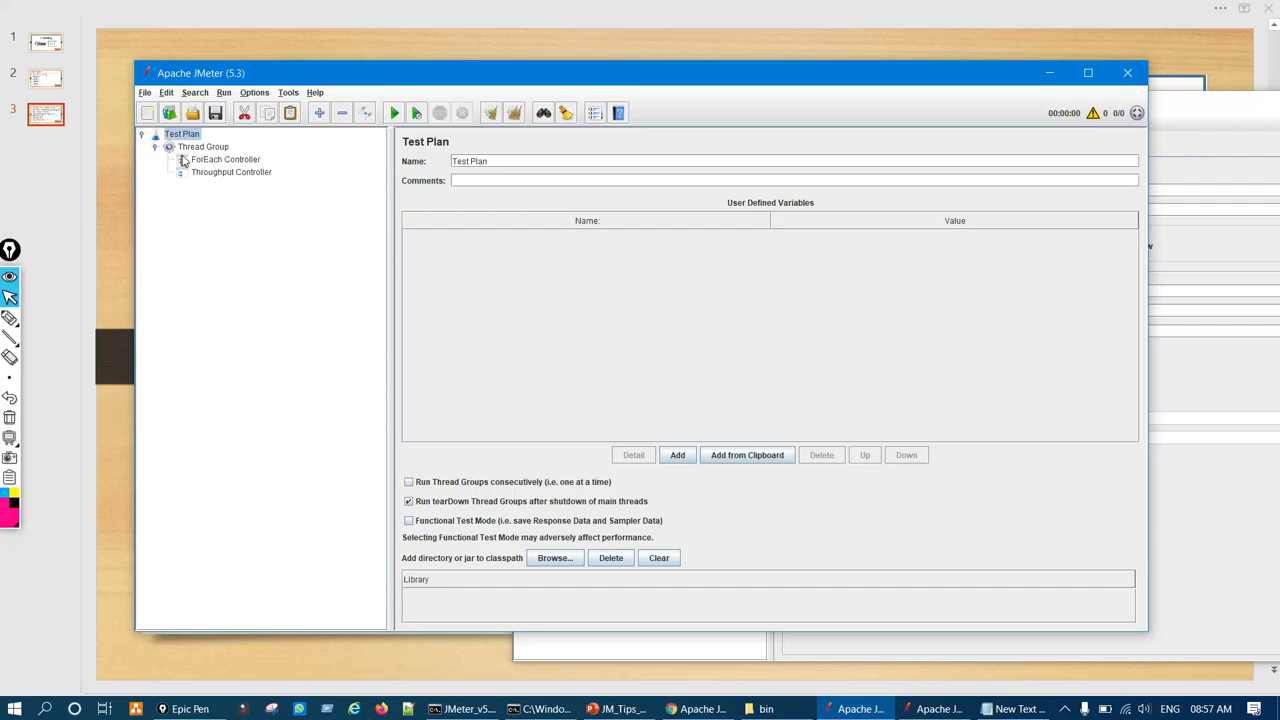
Cut the Thread Group holding the ForEach and Throughput Controllers out of the JMeter 5.3 Test Plan.
{"action": "left_click", "coordinate": [201, 148]}
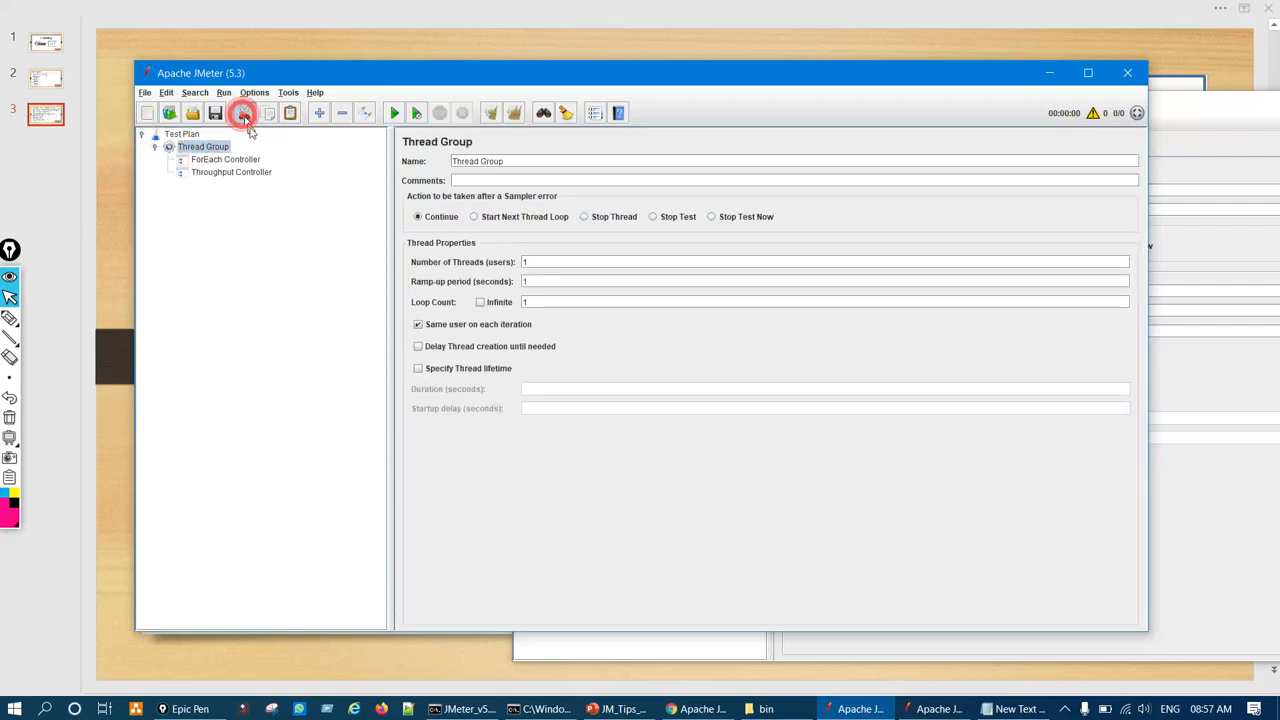
{"action": "left_click", "coordinate": [244, 113]}
Switch to the JMeter 5.2.1 window, re-enable the Recording Controller, and copy the Thread Group.
{"action": "left_click", "coordinate": [1172, 372]}
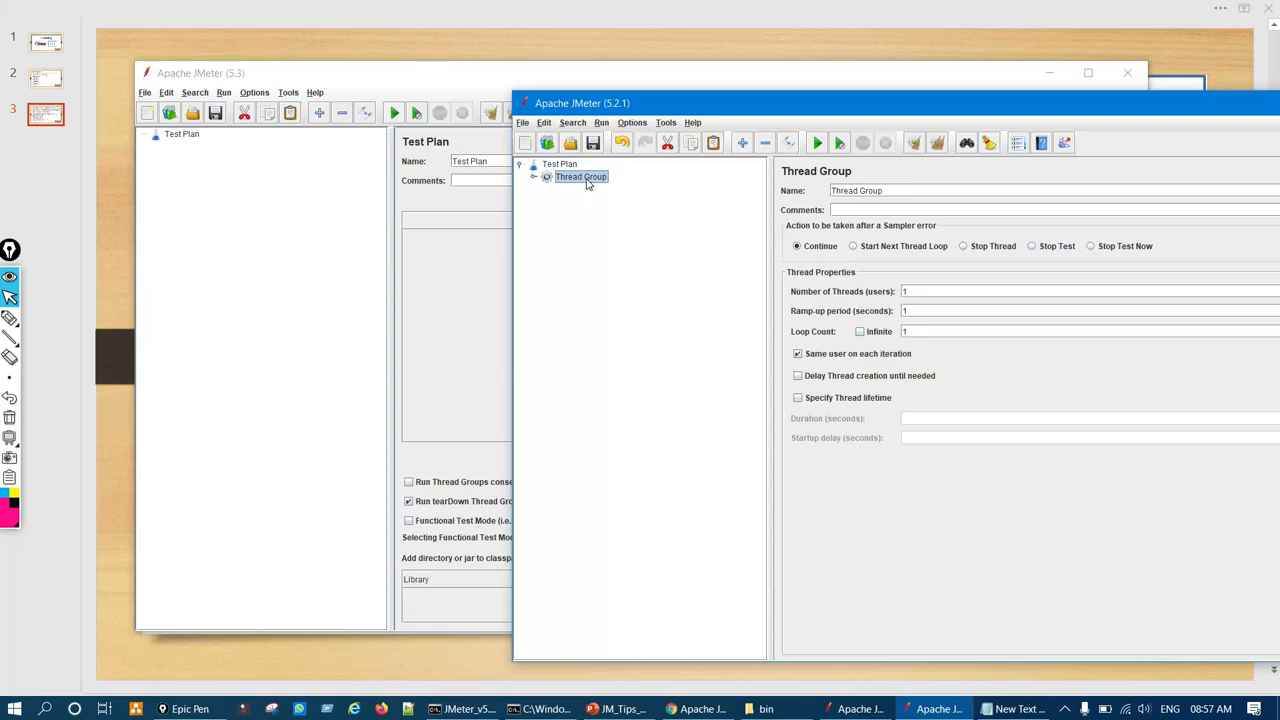
{"action": "left_click", "coordinate": [534, 177]}
{"action": "left_click", "coordinate": [559, 189]}
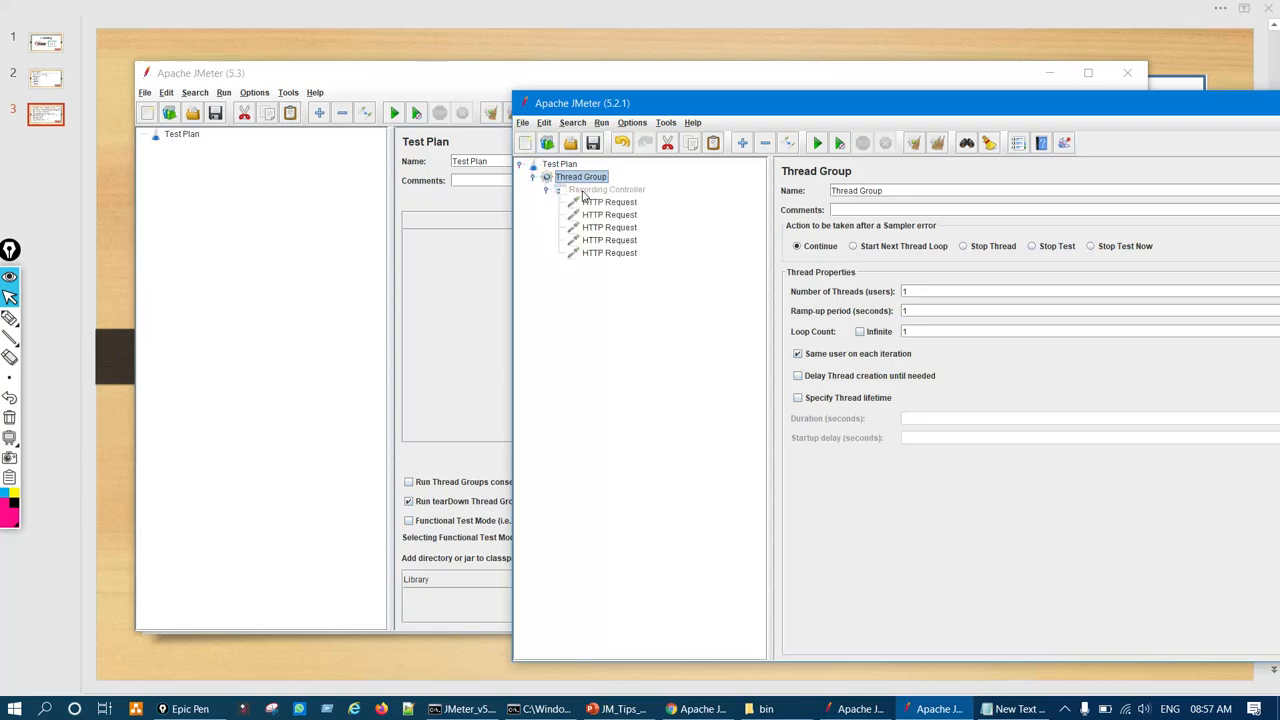
{"action": "left_click", "coordinate": [583, 194]}
{"action": "left_click", "coordinate": [580, 178]}
Paste the copied Thread Group under the JMeter 5.3 Test Plan and expand it down to the HTTP Requests.
{"action": "left_click", "coordinate": [187, 140]}
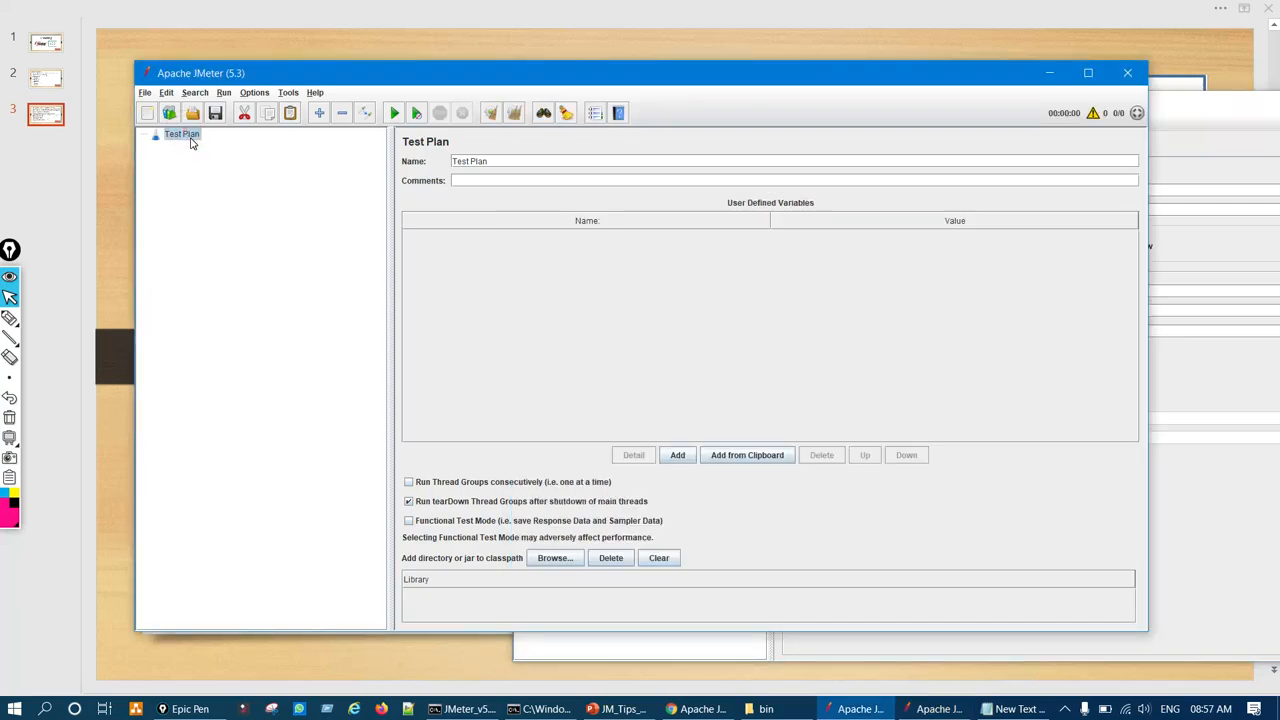
{"action": "left_click", "coordinate": [143, 135]}
{"action": "left_click", "coordinate": [197, 149]}
{"action": "left_click", "coordinate": [153, 147]}
{"action": "left_click", "coordinate": [168, 160]}
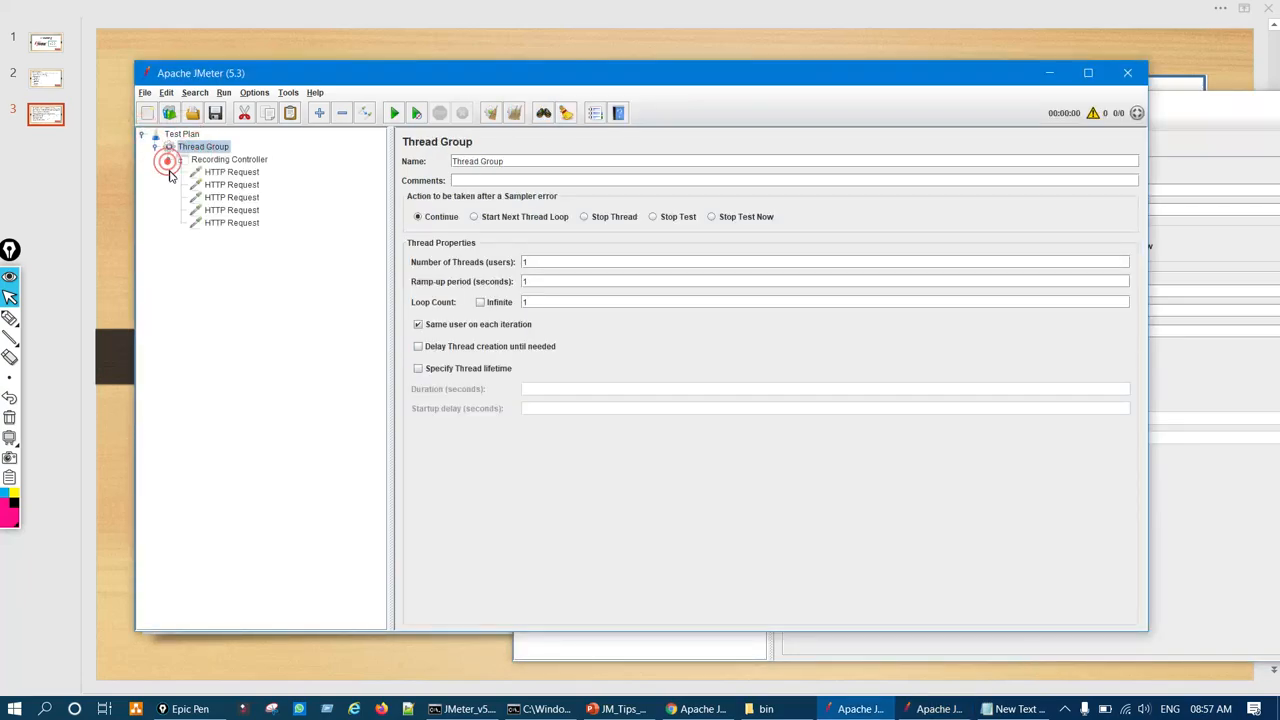
Disable the Recording Controller in JMeter 5.3, mark it and its HTTP Requests with the pen, and clear the marks.
{"action": "left_click", "coordinate": [238, 160]}
{"action": "key", "text": "ctrl+t"}
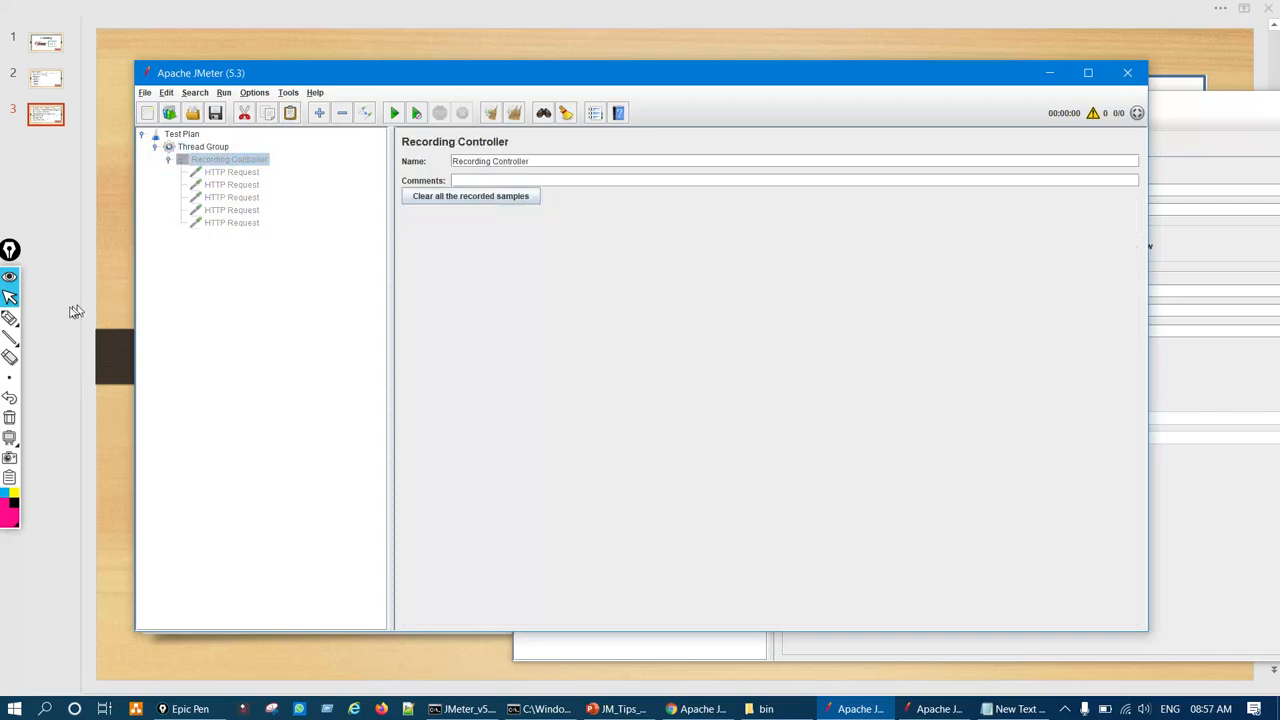
{"action": "left_click", "coordinate": [28, 318]}
{"action": "mouse_move", "coordinate": [270, 164]}
{"action": "left_mouse_down"}
{"action": "mouse_move", "coordinate": [254, 166]}
{"action": "mouse_move", "coordinate": [268, 218]}
{"action": "left_mouse_up"}
{"action": "mouse_move", "coordinate": [251, 261]}
{"action": "left_mouse_down"}
{"action": "mouse_move", "coordinate": [292, 252]}
{"action": "mouse_move", "coordinate": [300, 217]}
{"action": "mouse_move", "coordinate": [326, 214]}
{"action": "left_mouse_up"}
{"action": "key", "text": "ctrl+shift+c"}
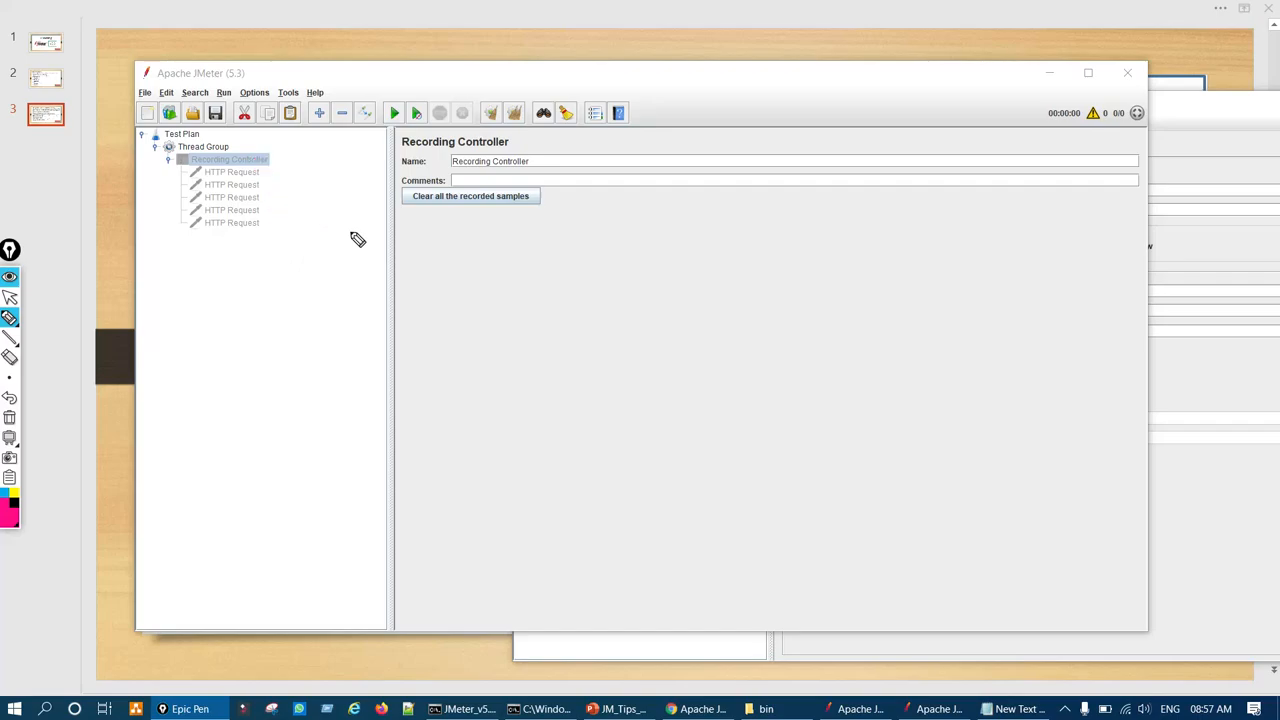
{"action": "key", "text": "ctrl+shift+1"}
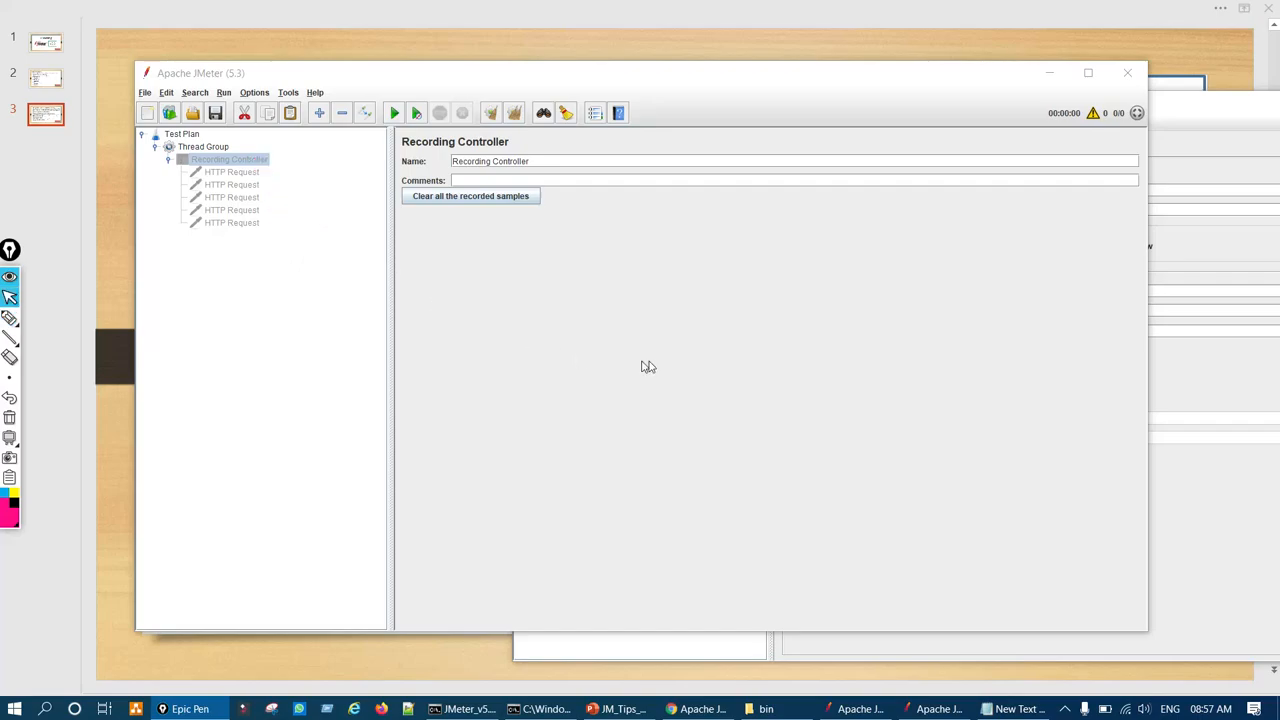
Return to slide 3 in PowerPoint, mark the bullet on Undo & Redo support with the pen, and remove the marks.
{"action": "left_click", "coordinate": [622, 707]}
{"action": "key", "text": "ctrl+shift+2"}
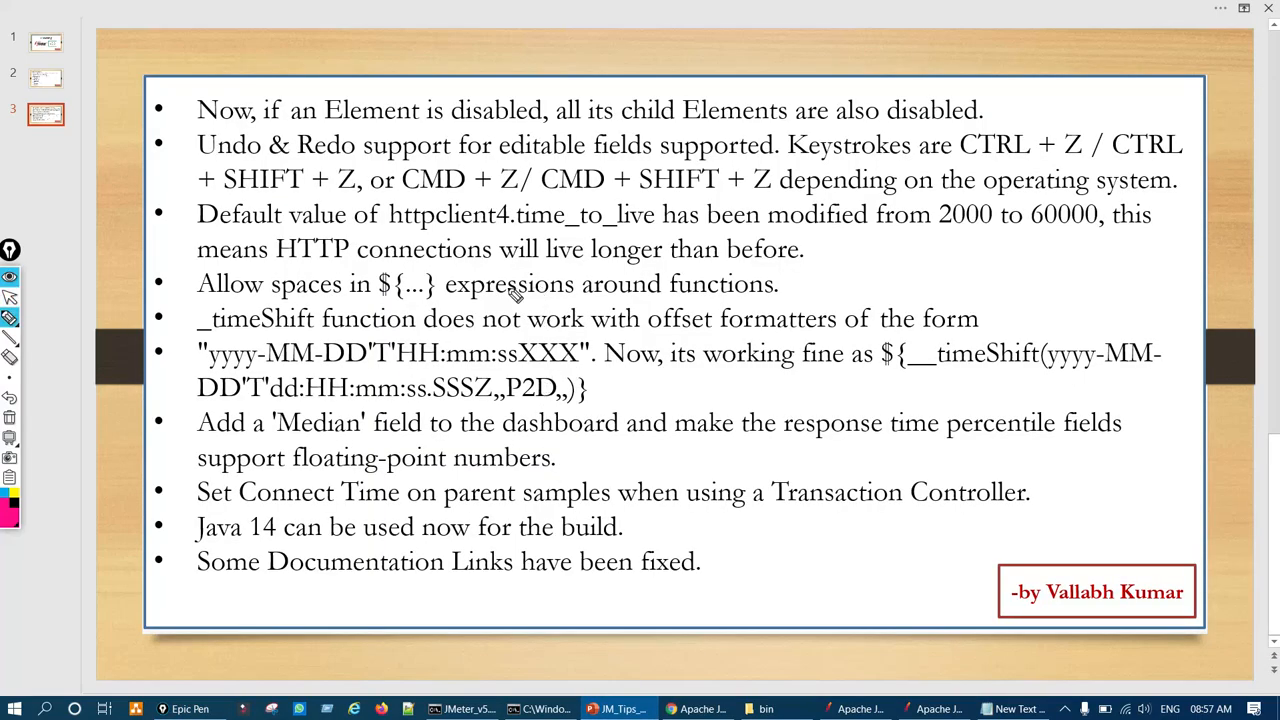
{"action": "mouse_move", "coordinate": [251, 171]}
{"action": "left_mouse_down"}
{"action": "mouse_move", "coordinate": [222, 150]}
{"action": "mouse_move", "coordinate": [280, 165]}
{"action": "left_mouse_up"}
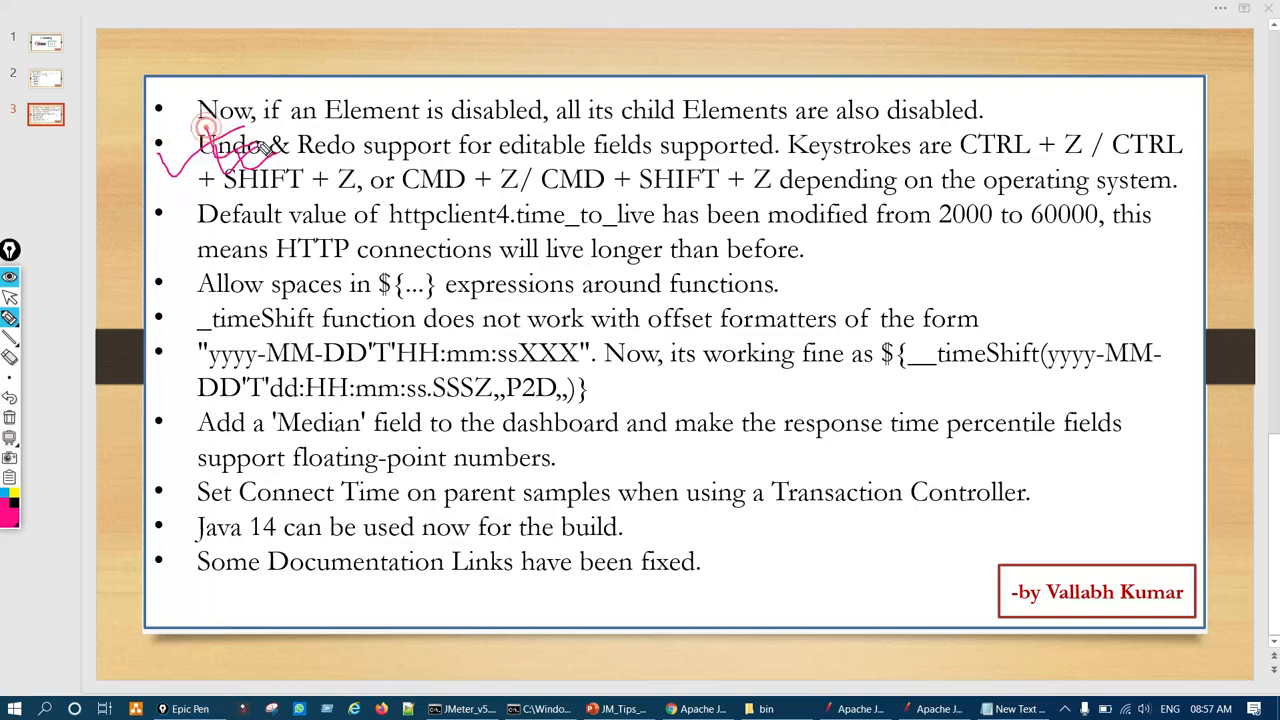
{"action": "key", "text": "ctrl+shift+z"}
{"action": "key", "text": "ctrl+shift+1"}
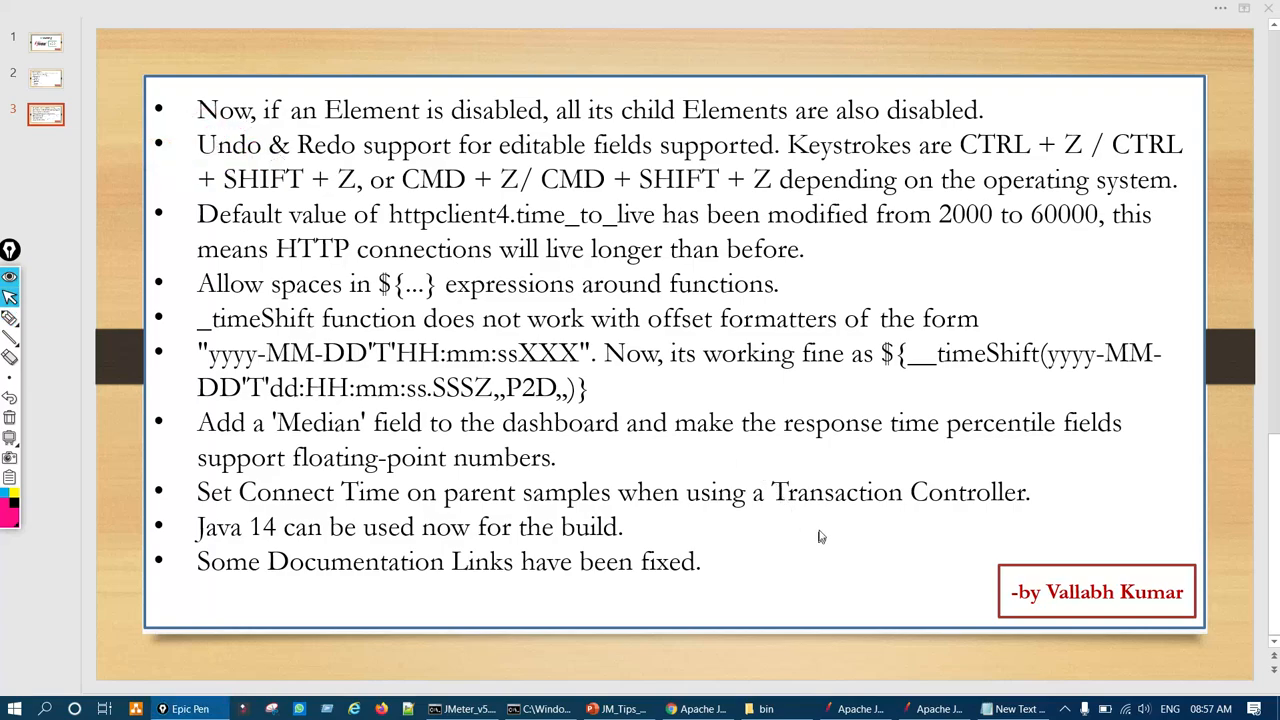
{"action": "left_click", "coordinate": [938, 709]}
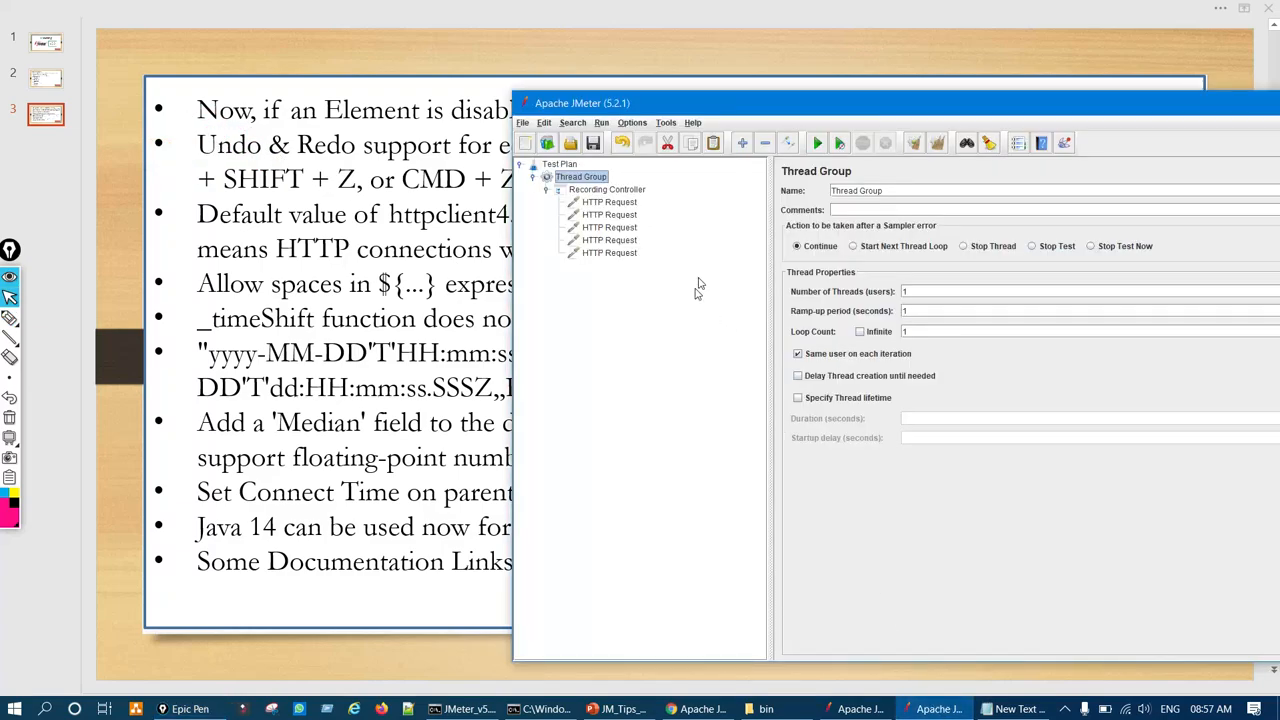
{"action": "left_click", "coordinate": [609, 202]}
{"action": "left_click_drag", "start_coordinate": [907, 109], "coordinate": [727, 101]}
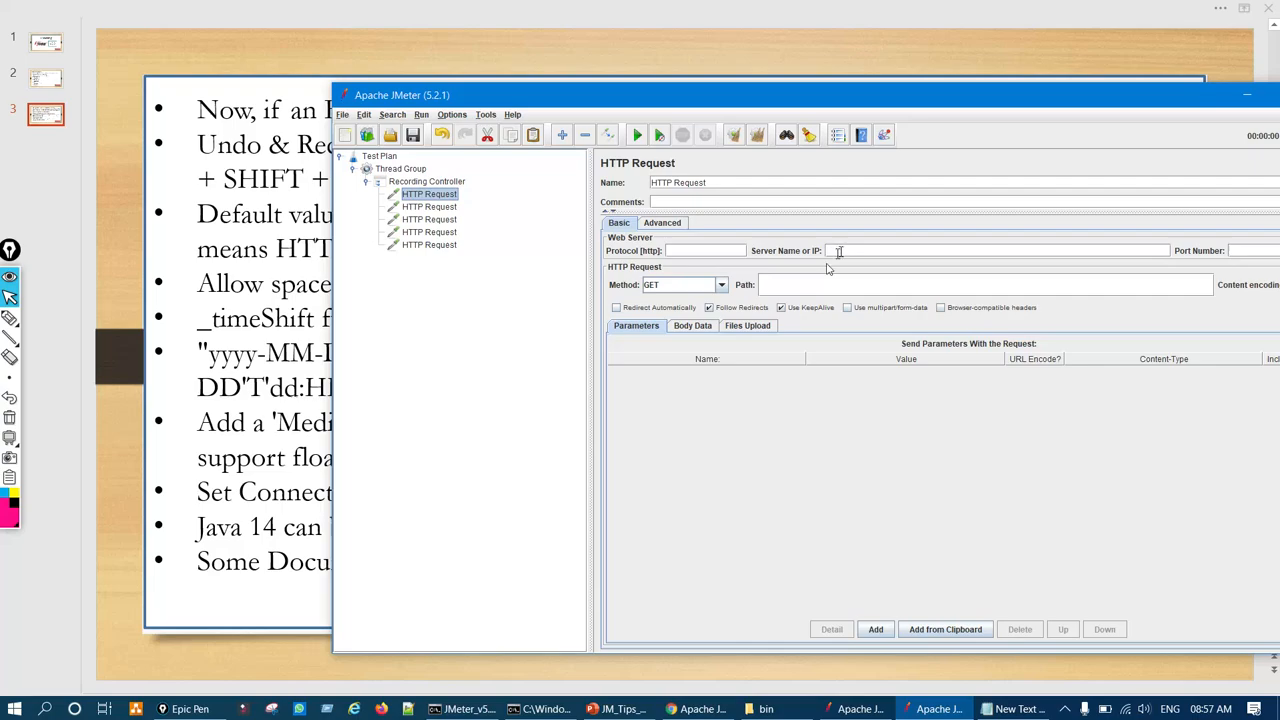
{"action": "left_click", "coordinate": [798, 287]}
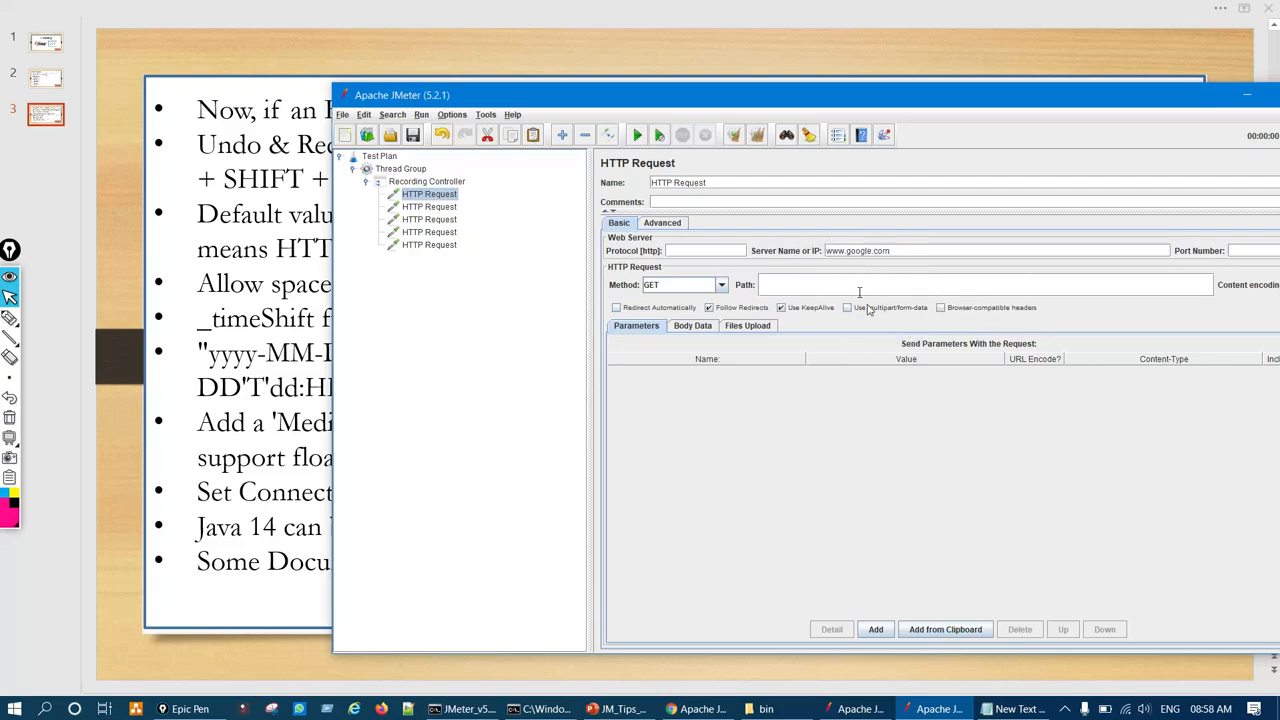
{"action": "double_click", "coordinate": [886, 251]}
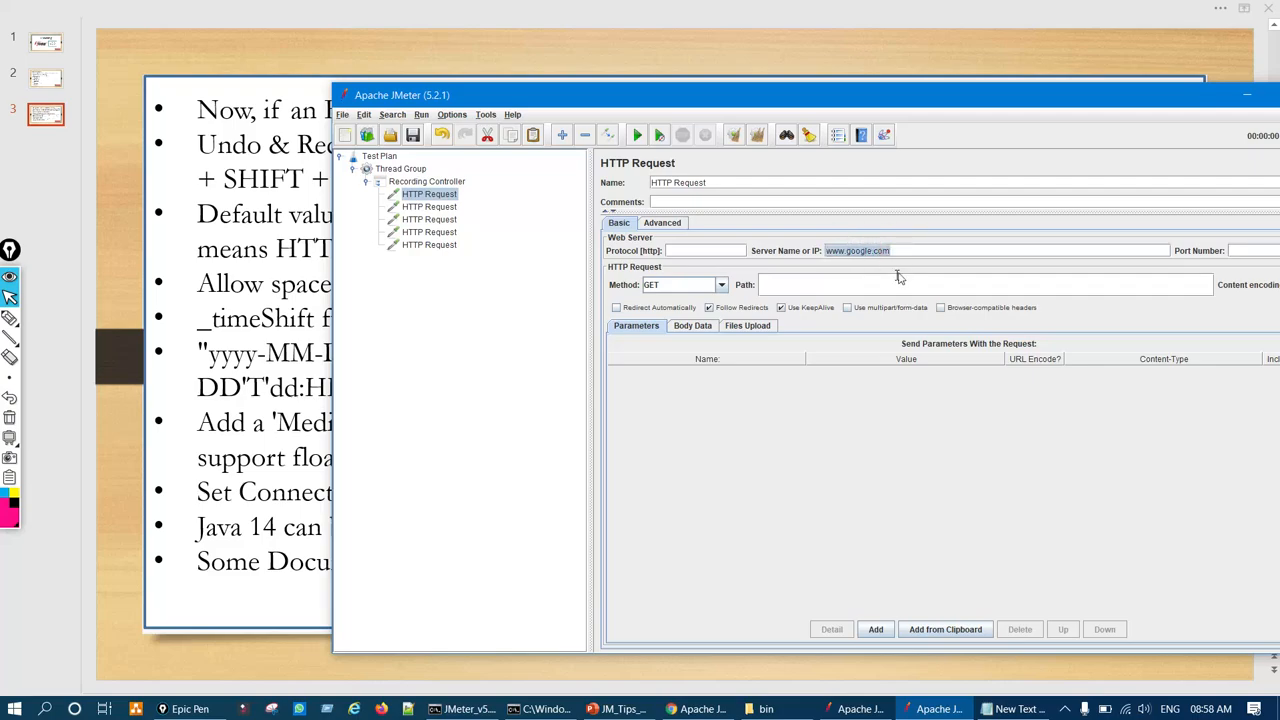
{"action": "left_click", "coordinate": [840, 250]}
{"action": "left_click_drag", "start_coordinate": [916, 252], "coordinate": [828, 248]}
{"action": "left_click", "coordinate": [905, 251]}
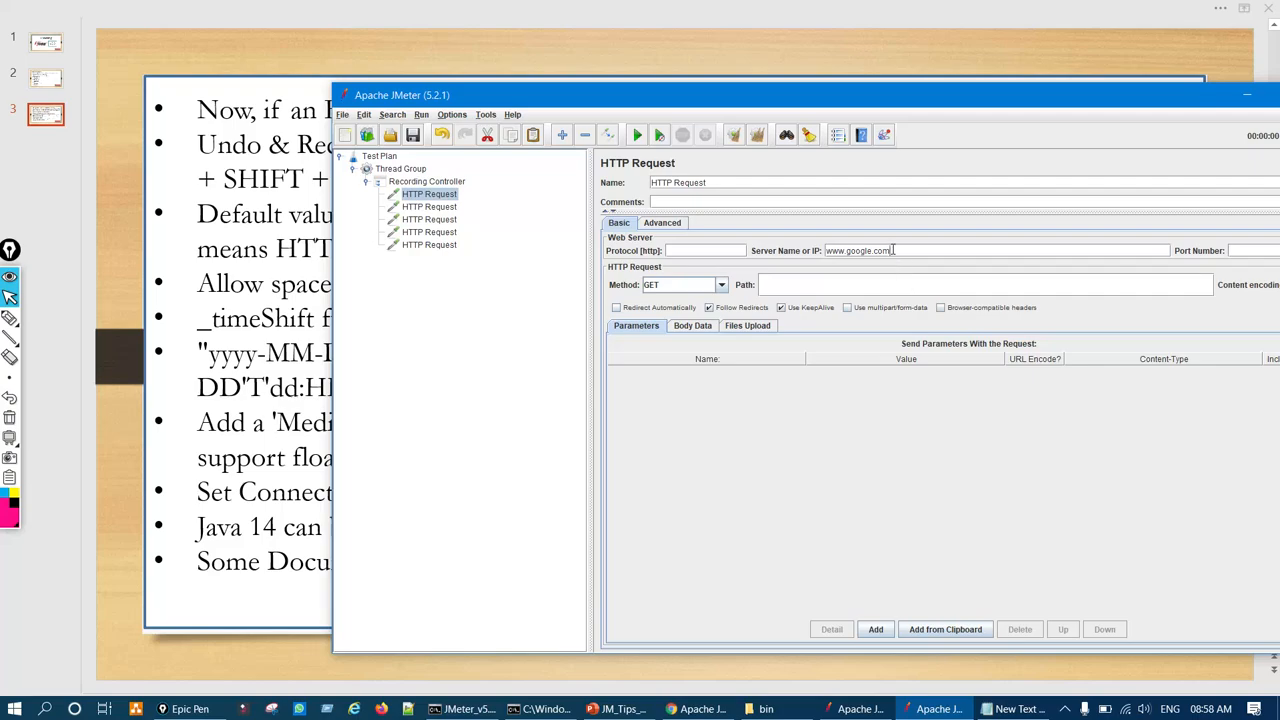
{"action": "left_click_drag", "start_coordinate": [897, 250], "coordinate": [821, 250]}
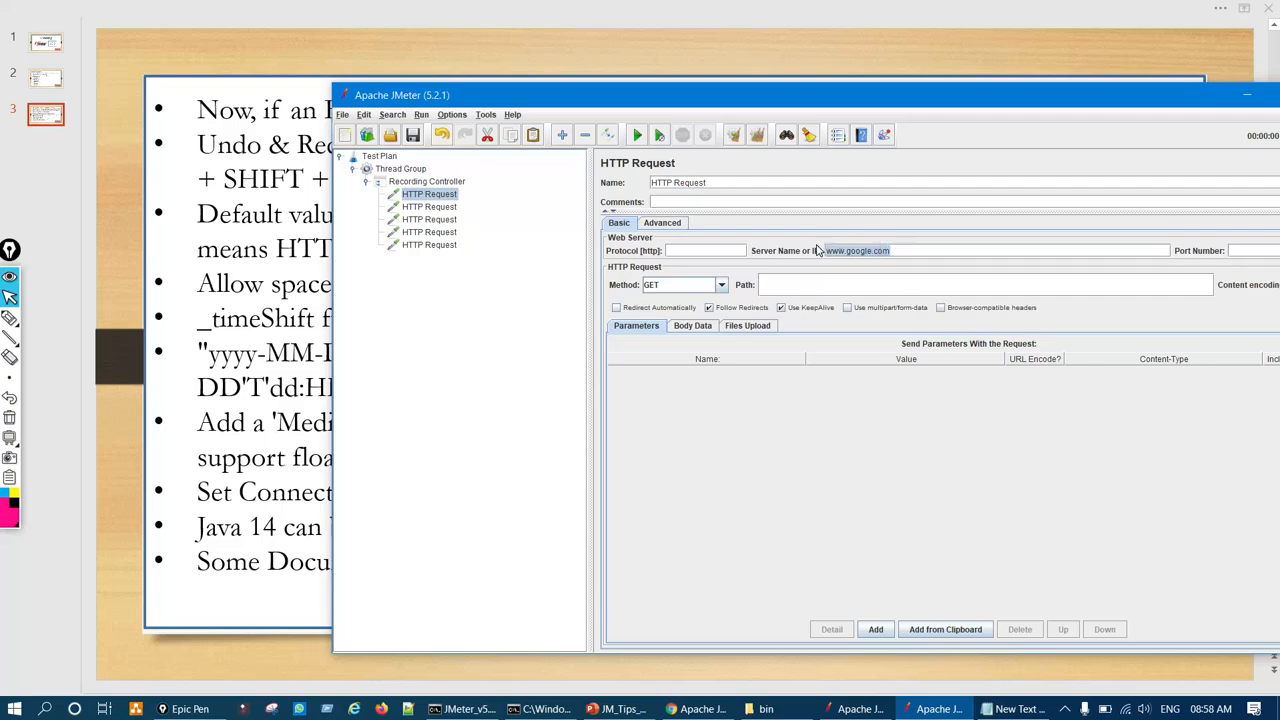
Switch to JMeter 5.3, re-enable the Recording Controller with its HTTP Requests, and briefly mark the version in the window title.
{"action": "left_click", "coordinate": [858, 709]}
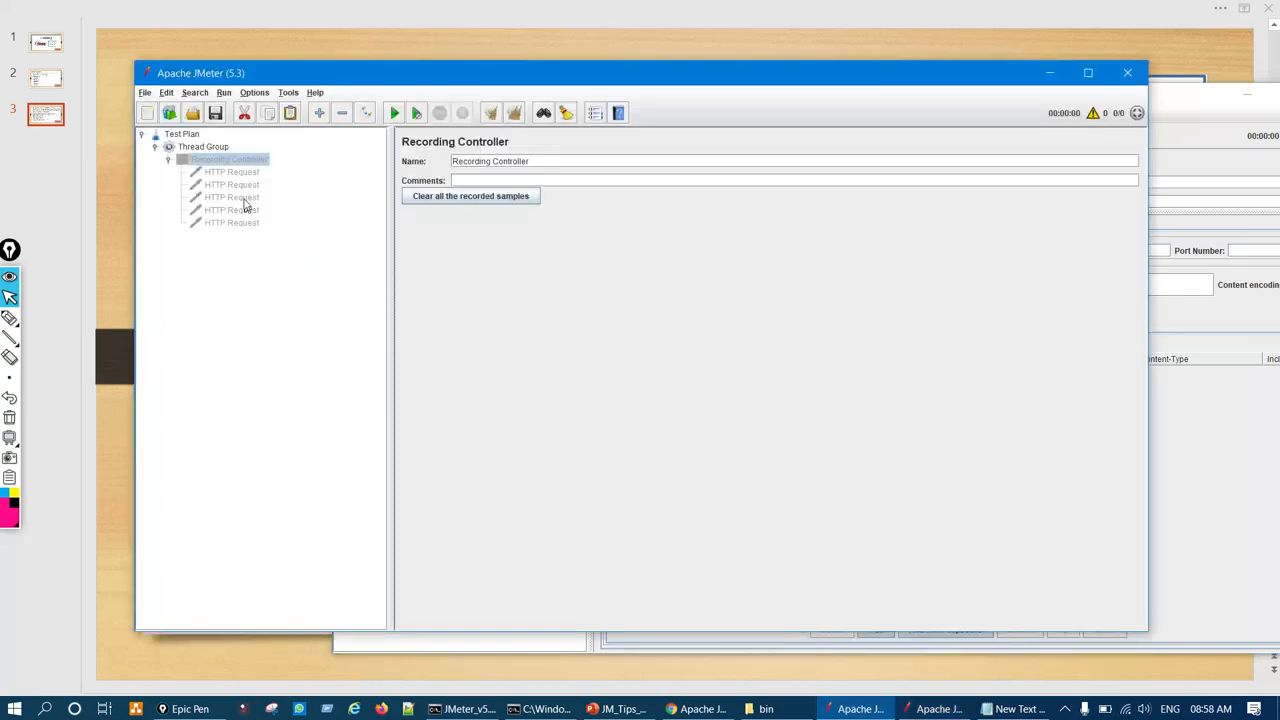
{"action": "left_click", "coordinate": [225, 164]}
{"action": "key", "text": "ctrl+t"}
{"action": "key", "text": "ctrl+shift+3"}
{"action": "left_click_drag", "start_coordinate": [233, 67], "coordinate": [239, 67]}
{"action": "key", "text": "ctrl+shift+7"}
{"action": "key", "text": "ctrl+shift+2"}
{"action": "left_click", "coordinate": [231, 172]}
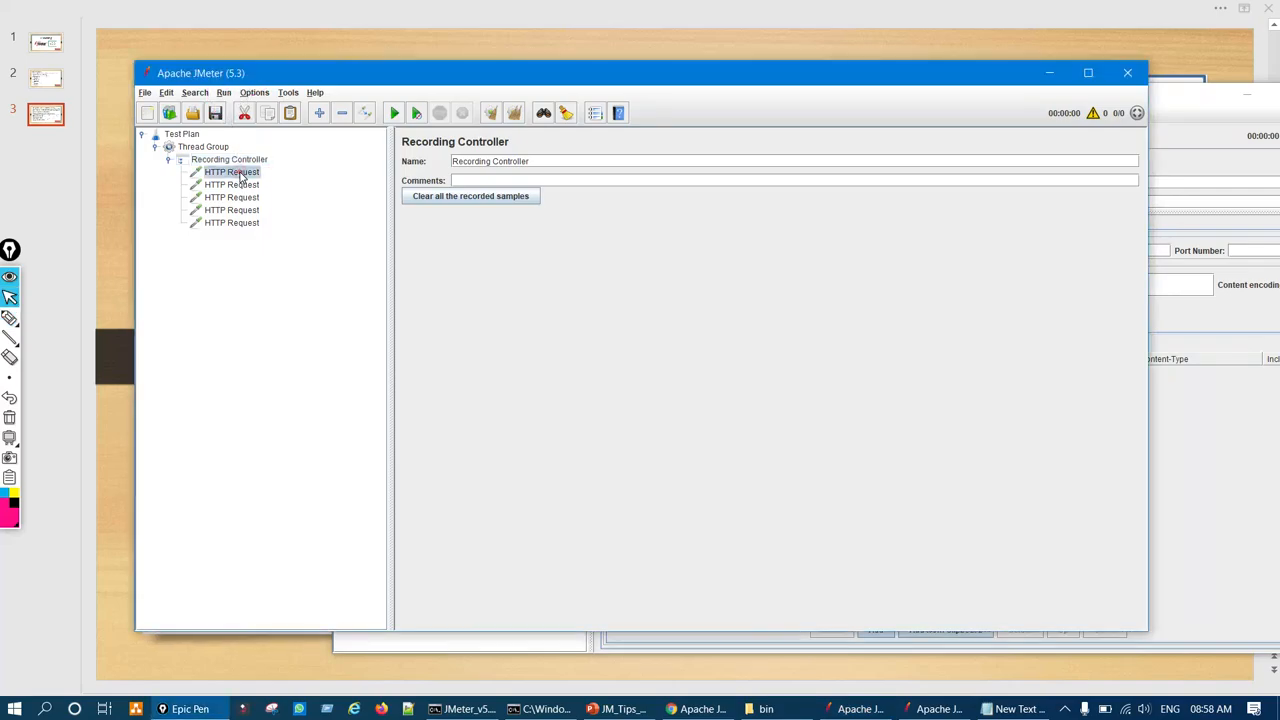
{"action": "left_click", "coordinate": [655, 239]}
{"action": "type", "text": "www.google.com"}
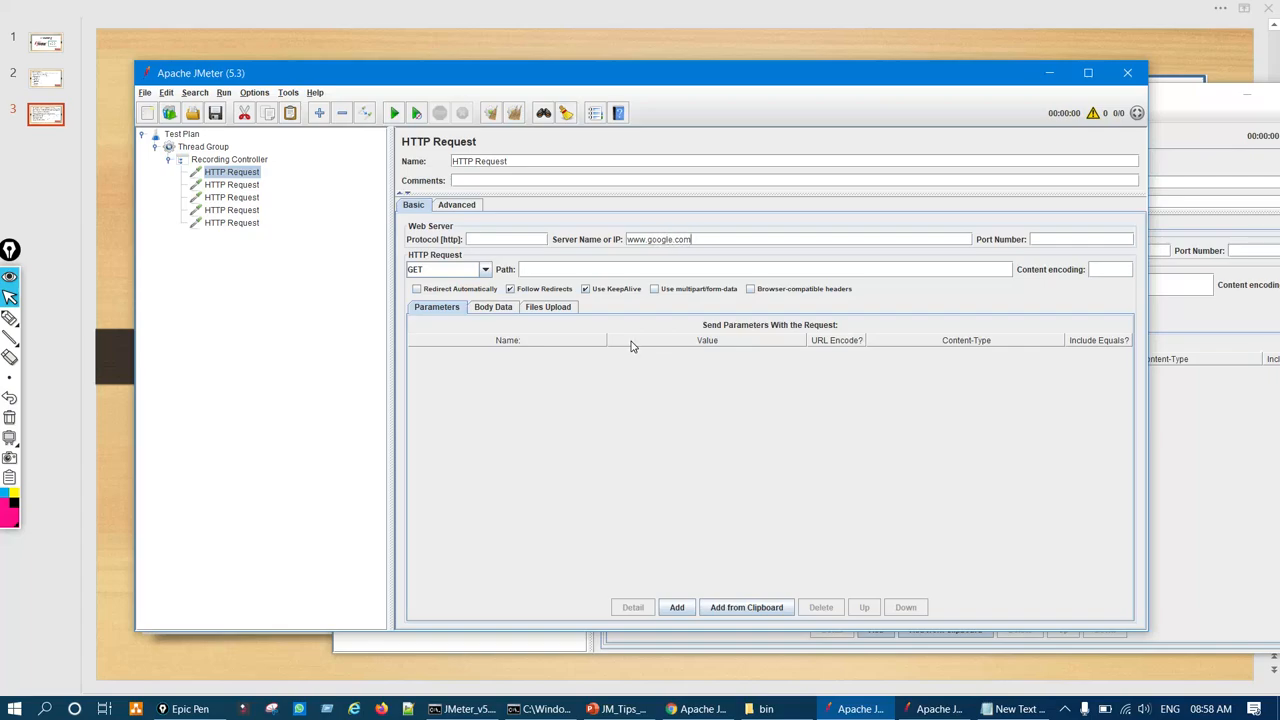
Clear the server name in JMeter 5.3's first HTTP Request and check the undo and redo bullet on the presentation slide.
{"action": "key", "text": "BackSpace"}
{"action": "key", "text": "BackSpace"}
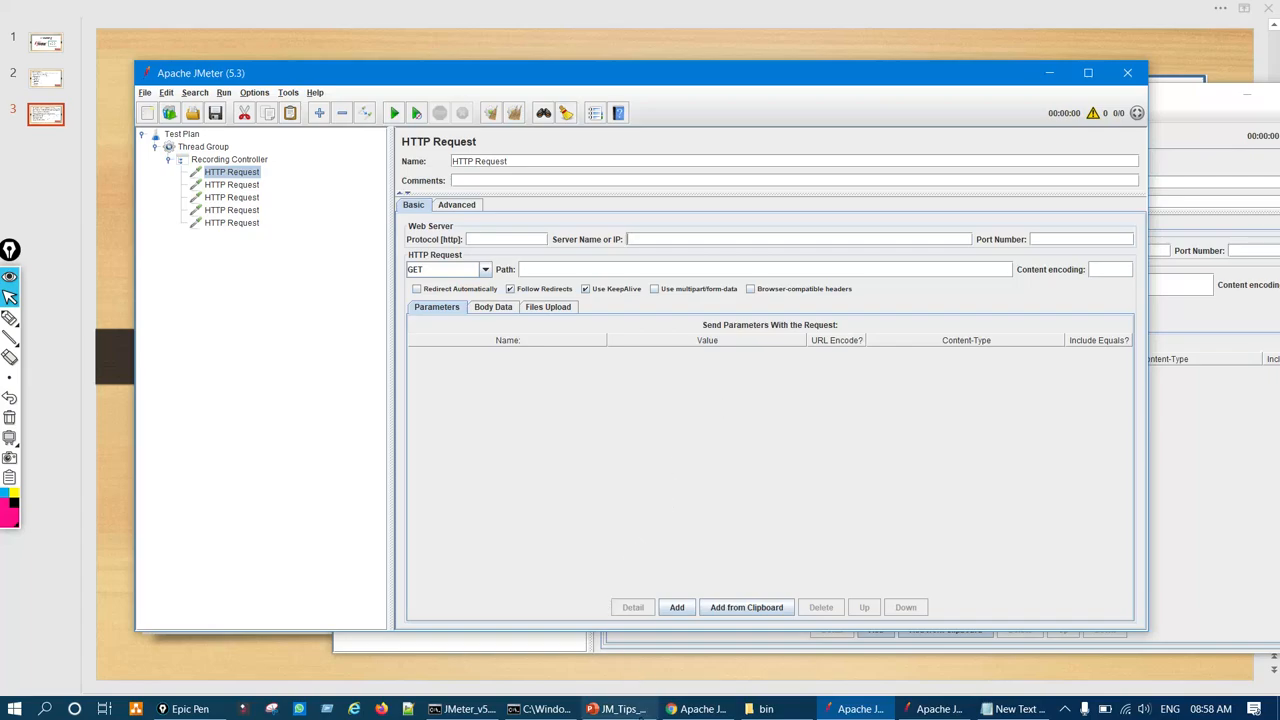
{"action": "left_click", "coordinate": [625, 709]}
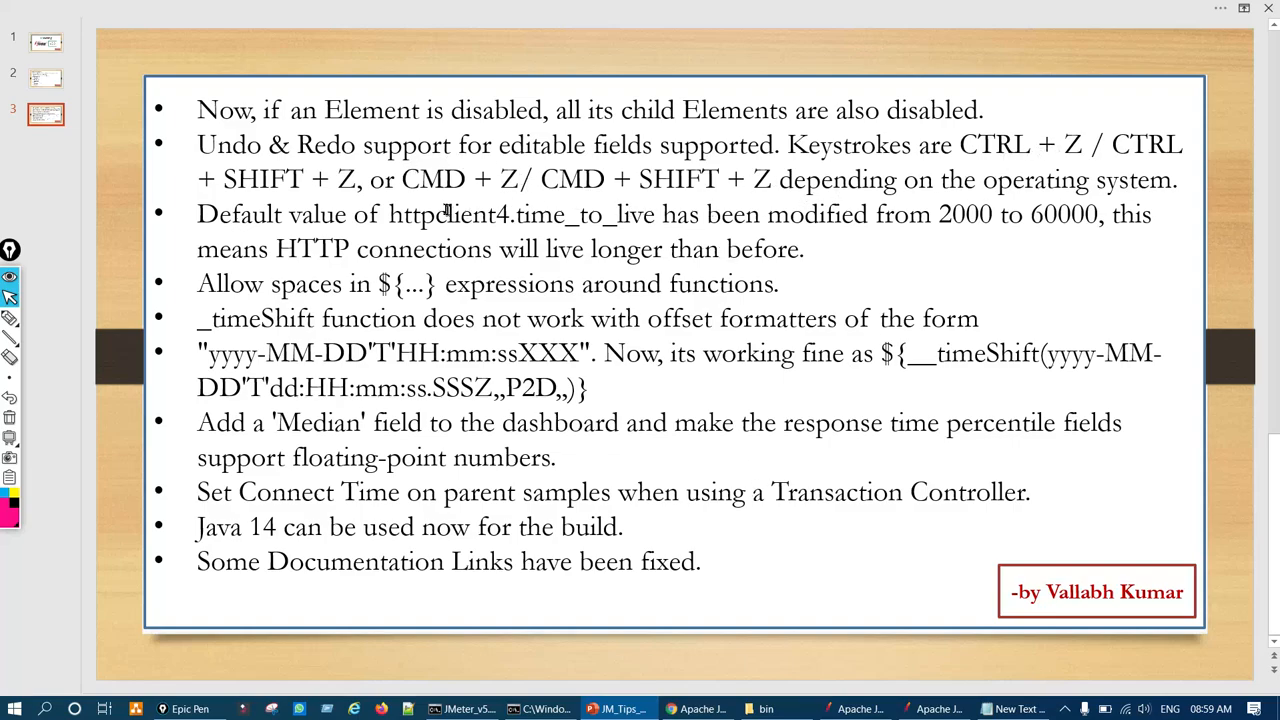
{"action": "left_click", "coordinate": [860, 710]}
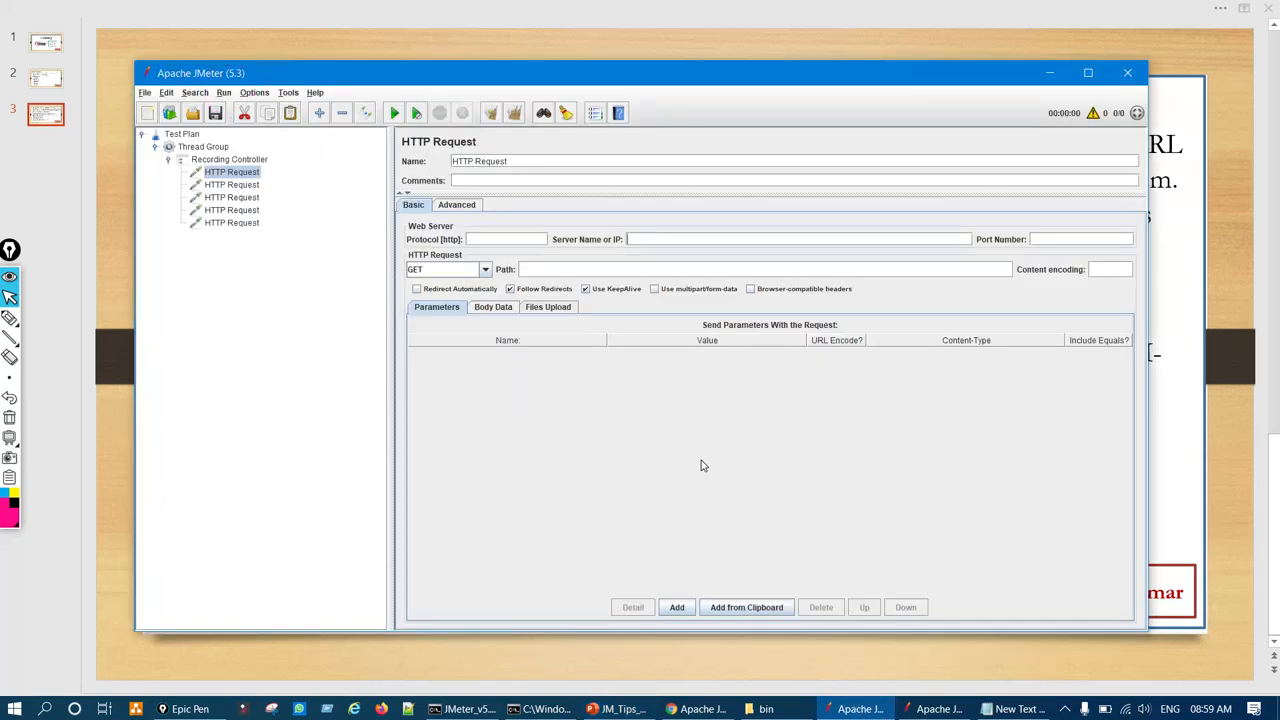
{"action": "key", "text": "ctrl+shift+6"}
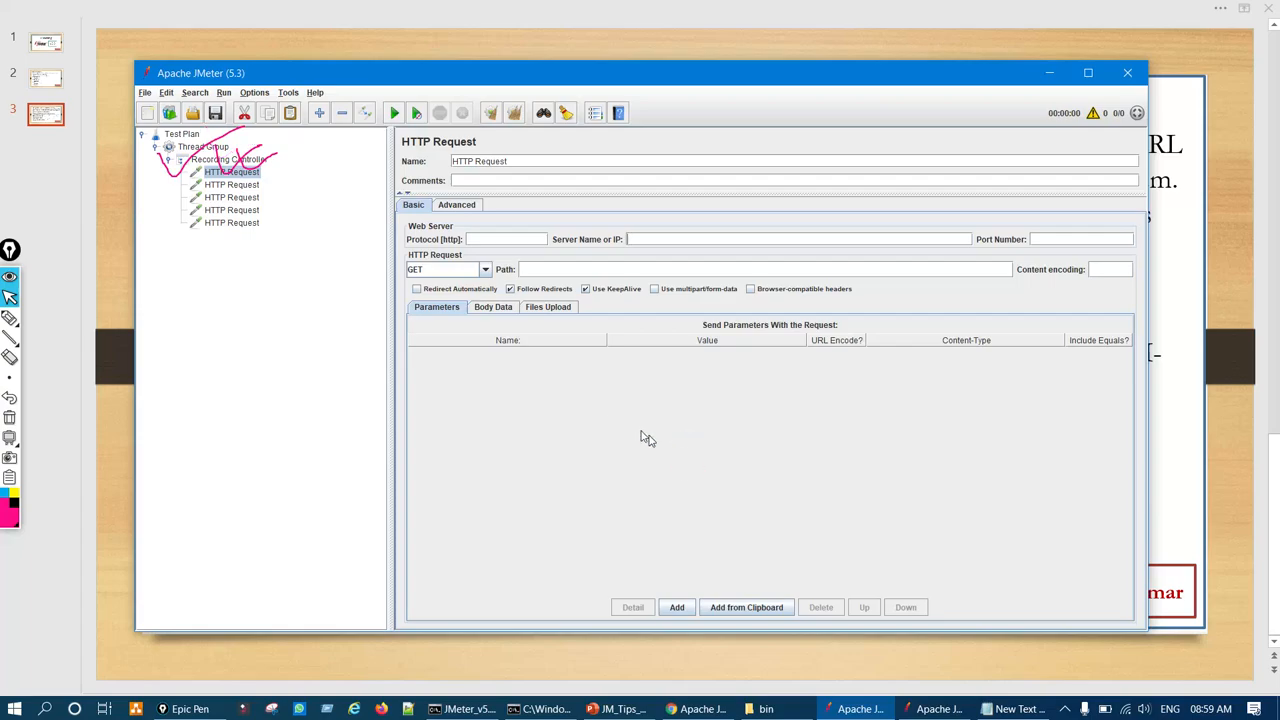
{"action": "left_click", "coordinate": [336, 222]}
{"action": "key", "text": "ctrl+shift+7"}
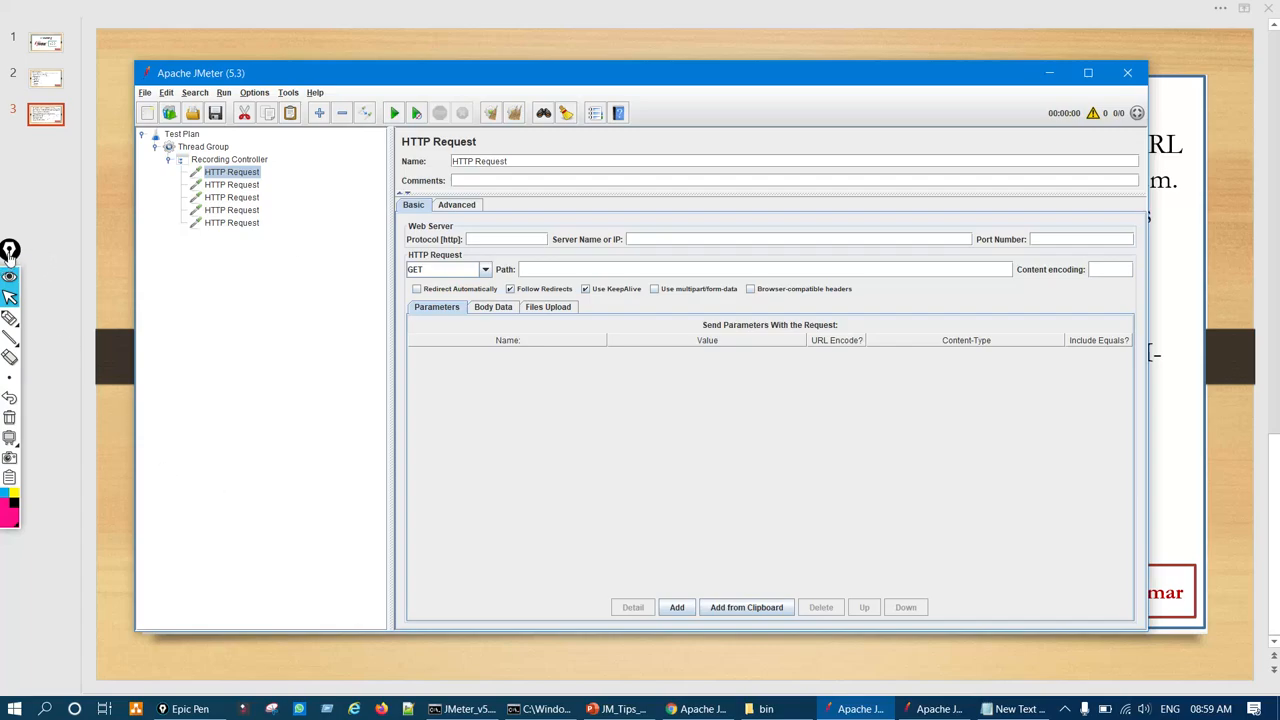
{"action": "left_click_drag", "start_coordinate": [10, 250], "coordinate": [26, 284]}
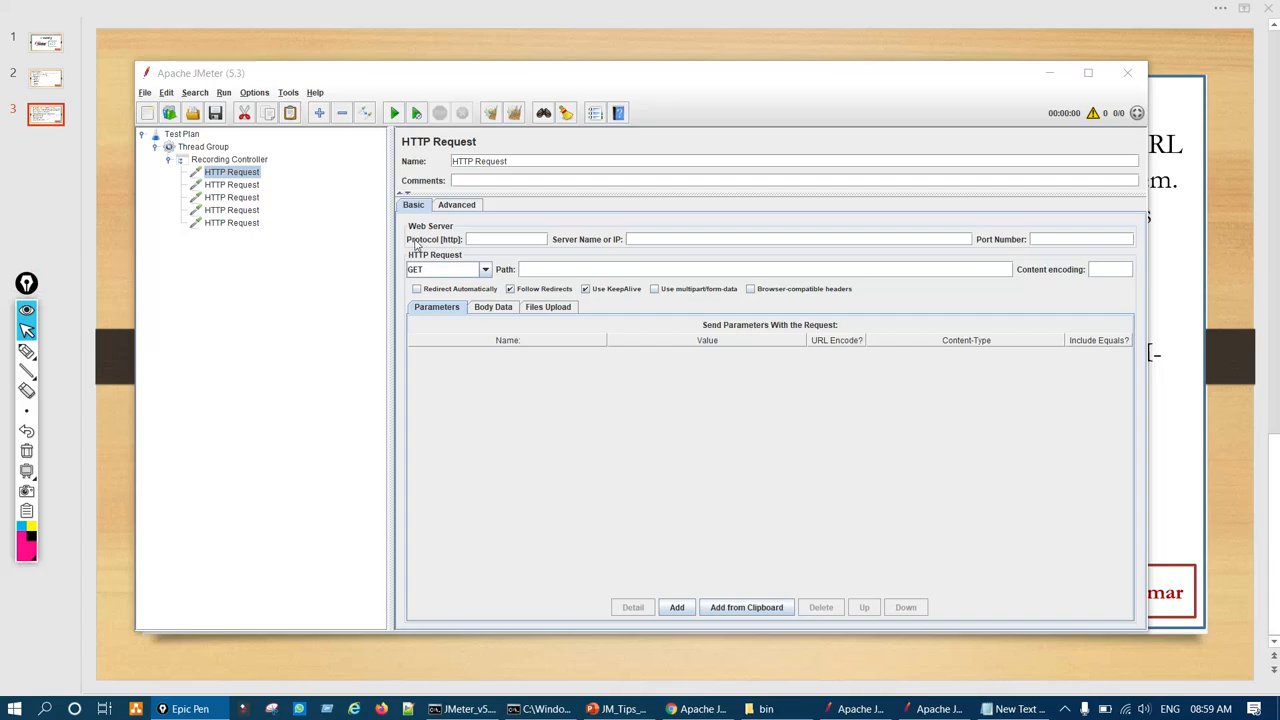
{"action": "left_click", "coordinate": [647, 236]}
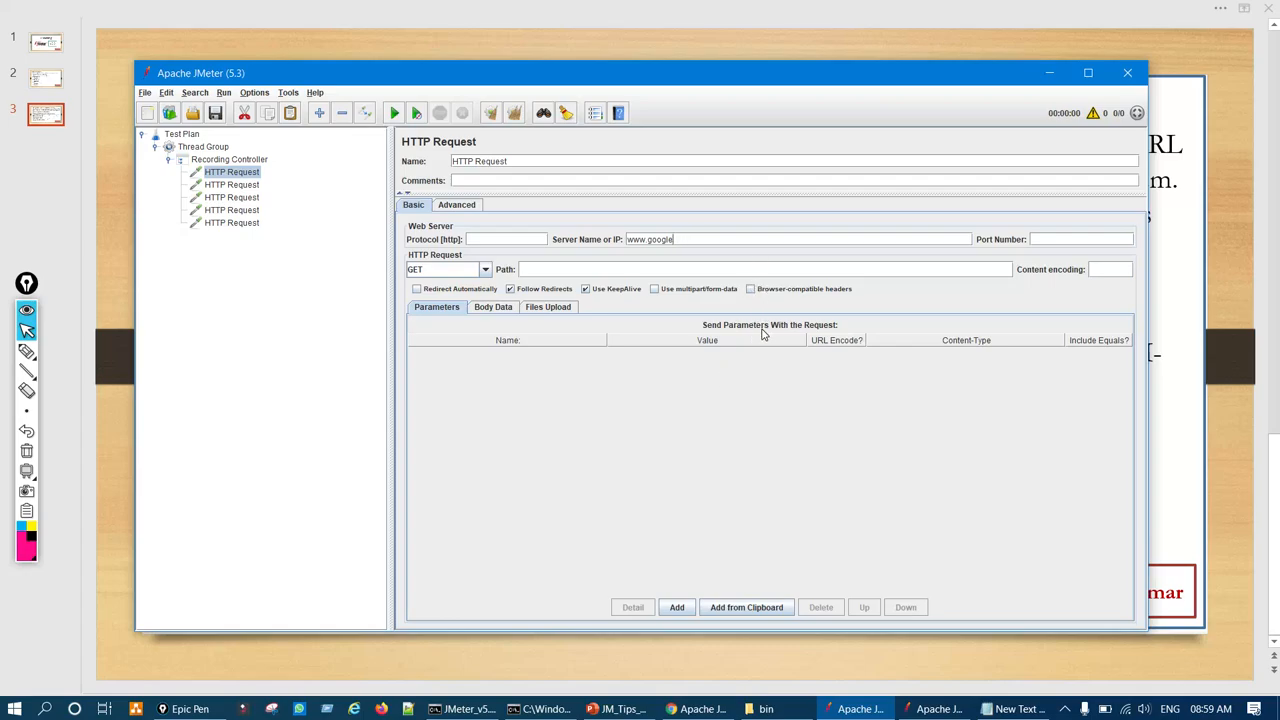
{"action": "left_click", "coordinate": [935, 709]}
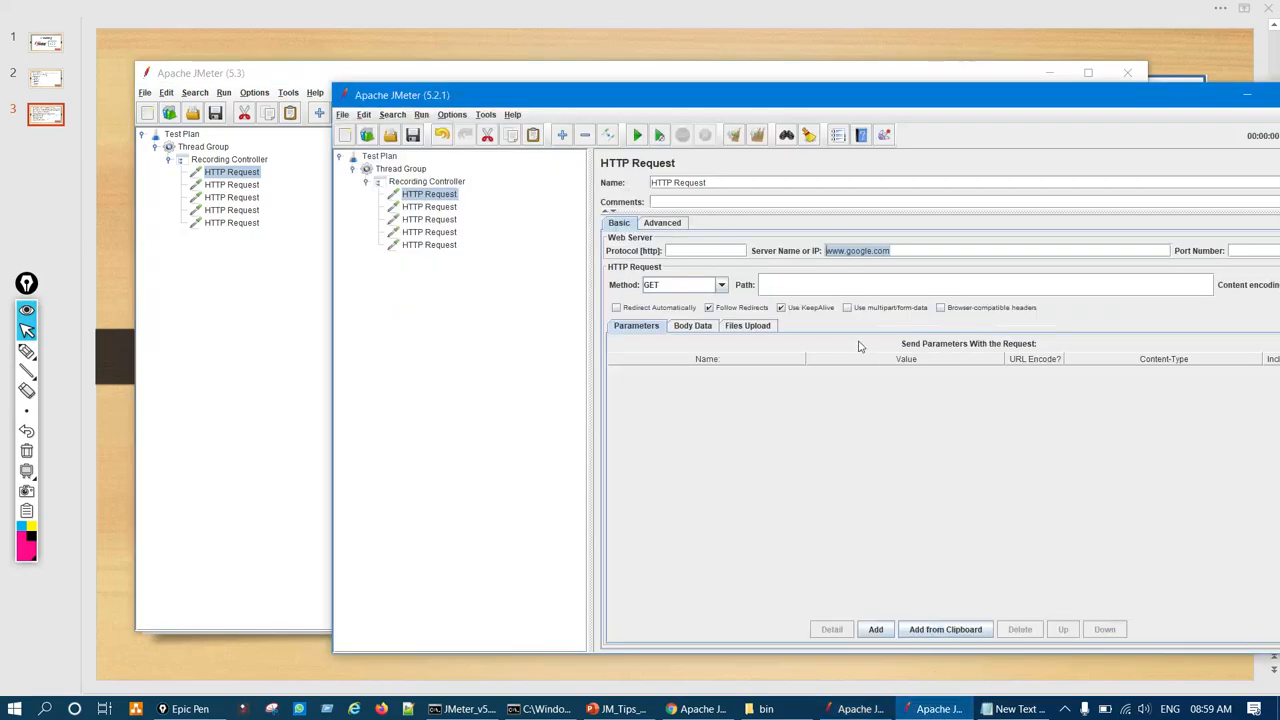
{"action": "triple_click", "coordinate": [894, 249]}
{"action": "type", "text": "www"}
{"action": "key", "text": "ctrl+F2"}
{"action": "mouse_move", "coordinate": [866, 230]}
{"action": "left_mouse_down"}
{"action": "mouse_move", "coordinate": [830, 285]}
{"action": "mouse_move", "coordinate": [909, 277]}
{"action": "mouse_move", "coordinate": [930, 240]}
{"action": "left_mouse_up"}
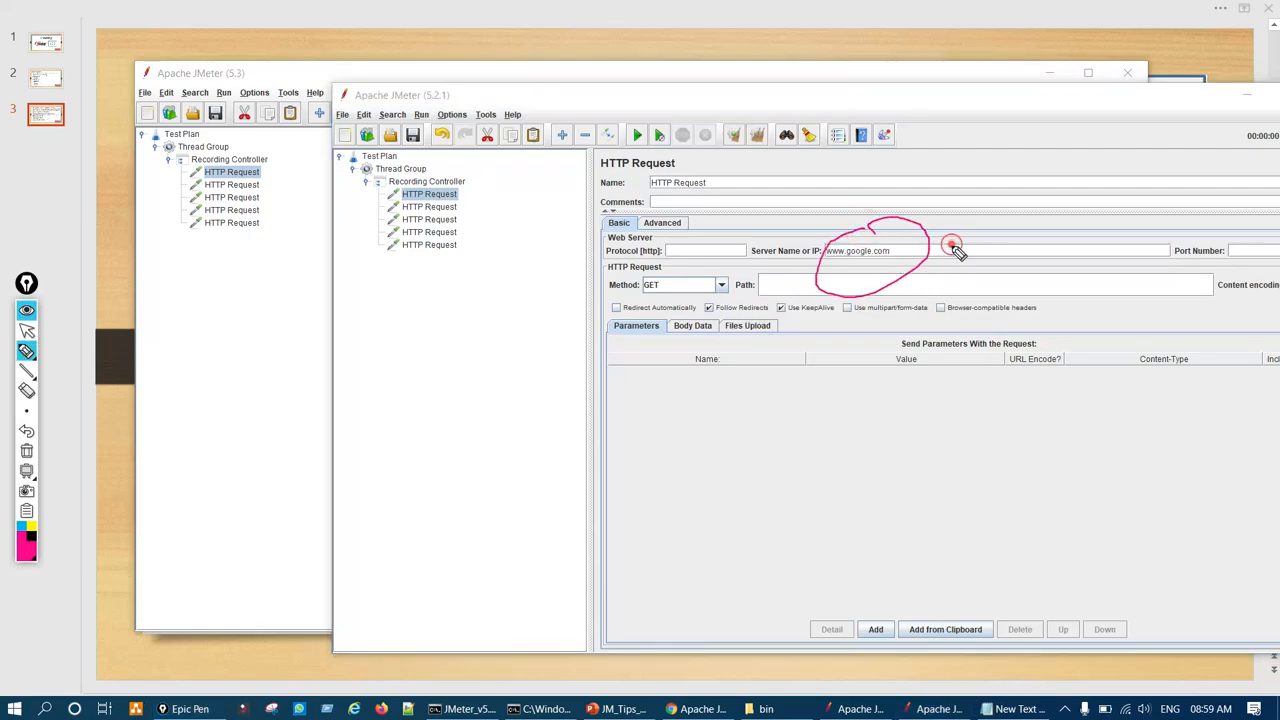
{"action": "left_click", "coordinate": [952, 245]}
{"action": "key", "text": "ctrl+F1"}
{"action": "left_click", "coordinate": [208, 388]}
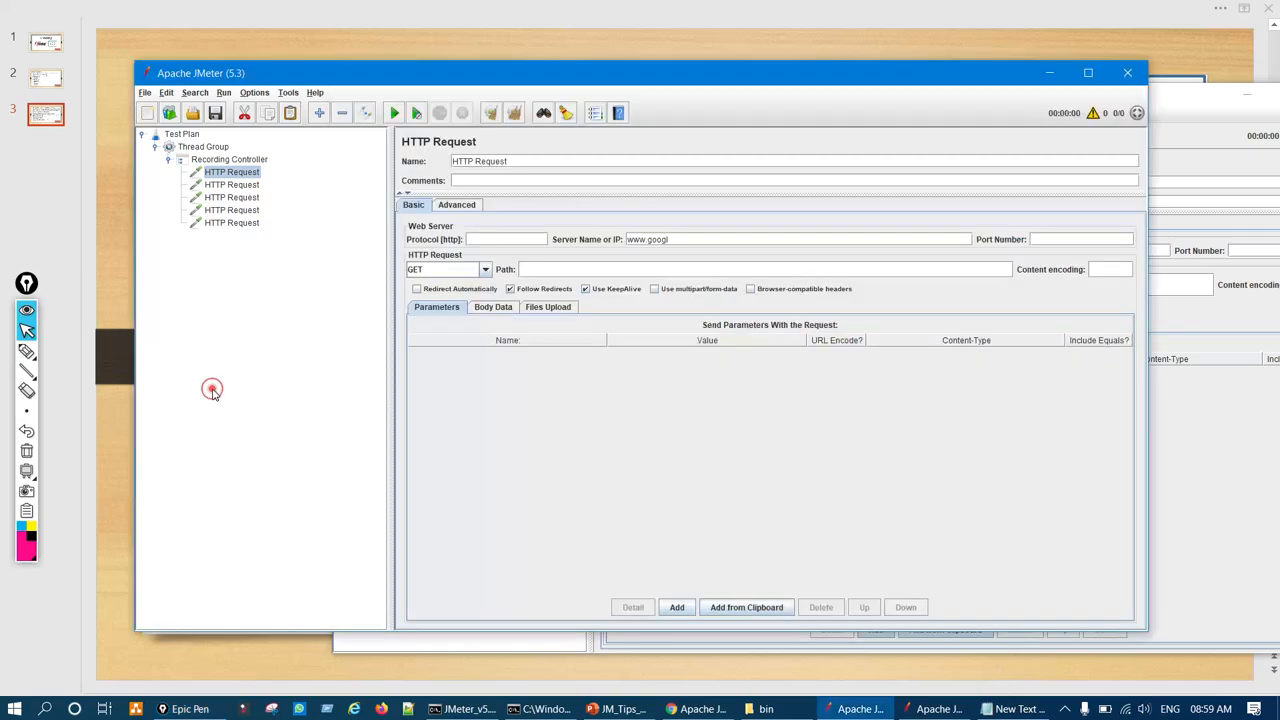
{"action": "left_click", "coordinate": [686, 244]}
{"action": "key", "text": "BackSpace"}
On the presentation slide, tick the first three bullets and mark the httpclient4.time_to_live property, clearing the ink at the end.
{"action": "left_click", "coordinate": [622, 710]}
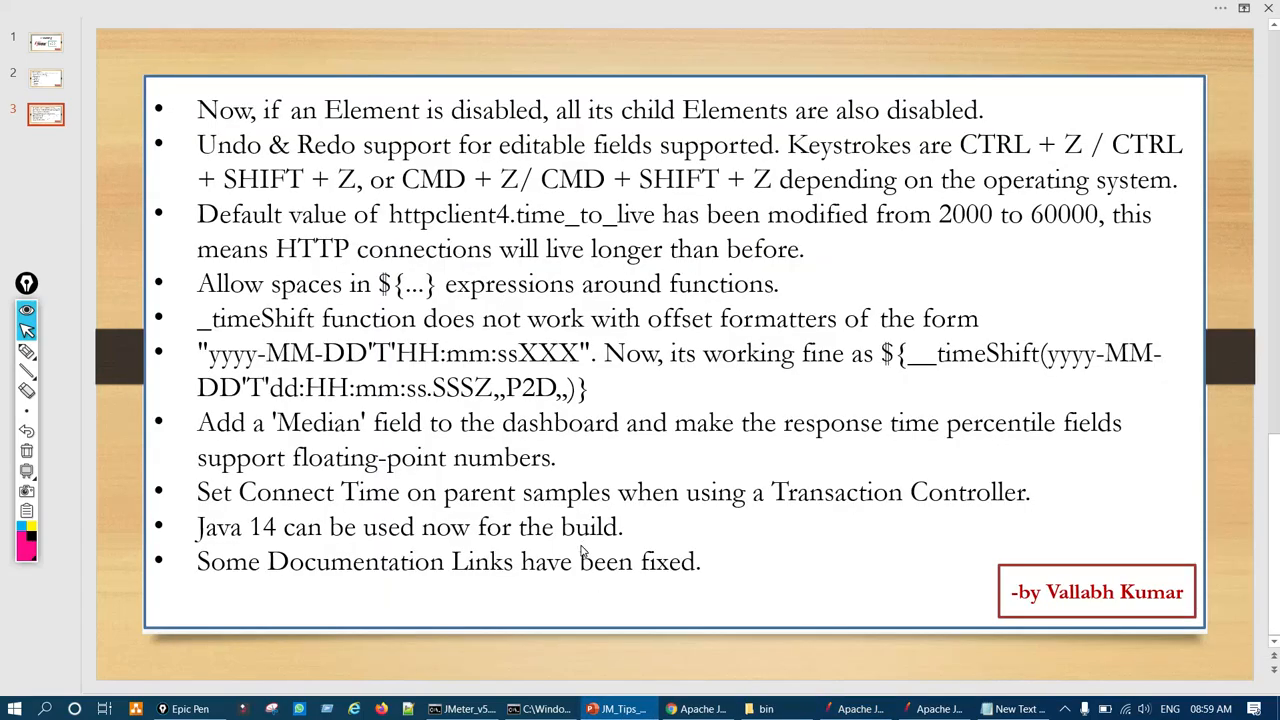
{"action": "key", "text": "ctrl+F2"}
{"action": "left_click_drag", "start_coordinate": [198, 150], "coordinate": [300, 142]}
{"action": "mouse_move", "coordinate": [222, 110]}
{"action": "left_mouse_down"}
{"action": "mouse_move", "coordinate": [200, 100]}
{"action": "mouse_move", "coordinate": [282, 96]}
{"action": "left_mouse_up"}
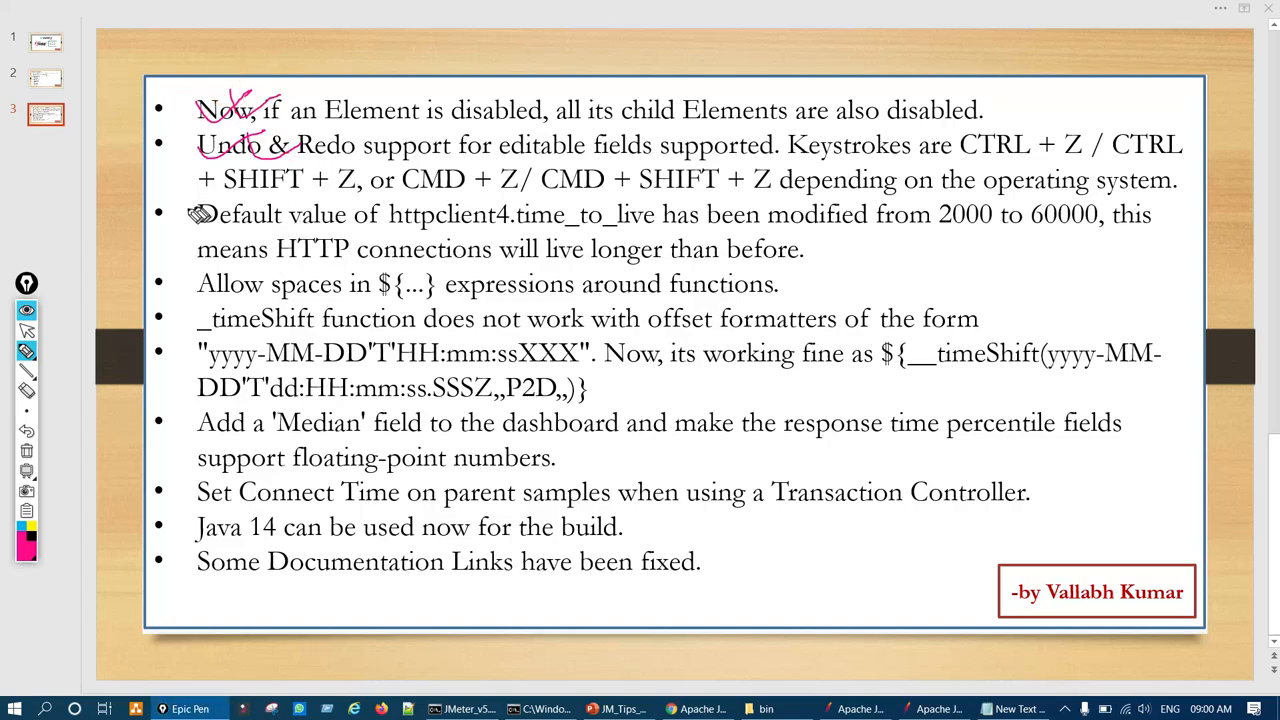
{"action": "left_click_drag", "start_coordinate": [195, 214], "coordinate": [290, 232]}
{"action": "mouse_move", "coordinate": [548, 198]}
{"action": "left_mouse_down"}
{"action": "mouse_move", "coordinate": [510, 225]}
{"action": "mouse_move", "coordinate": [590, 205]}
{"action": "left_mouse_up"}
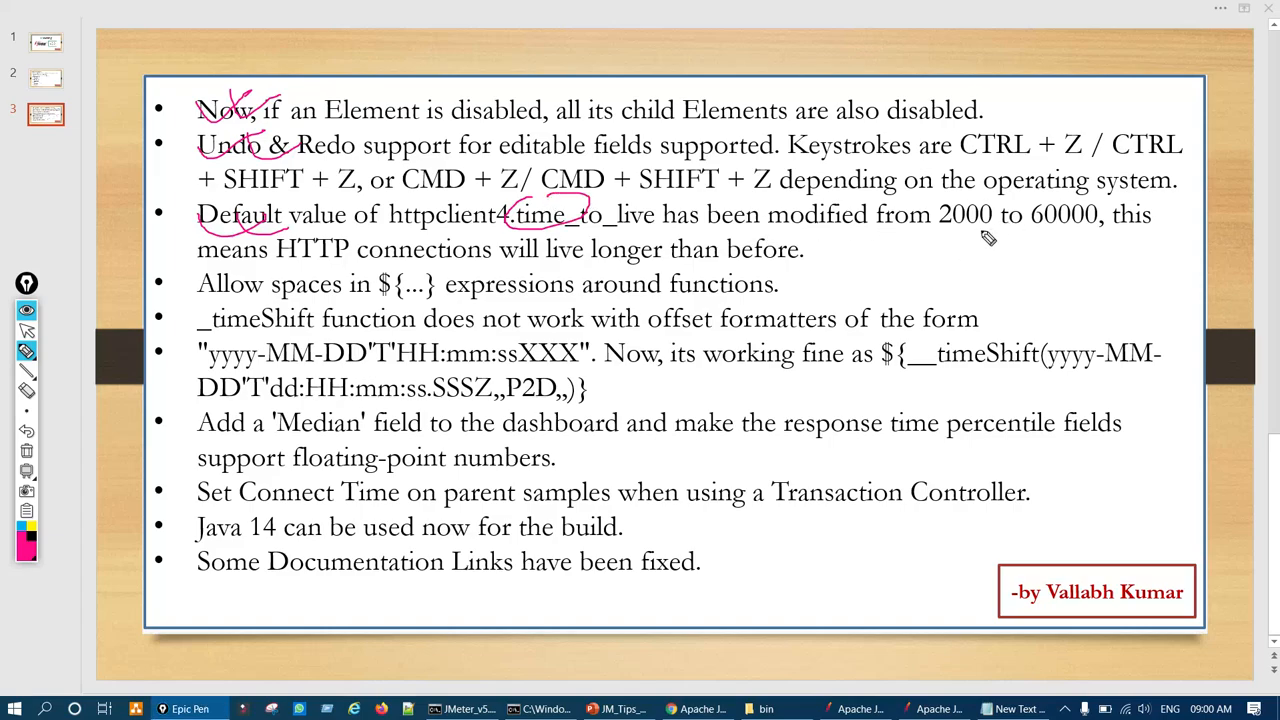
{"action": "key", "text": "ctrl+shift+c"}
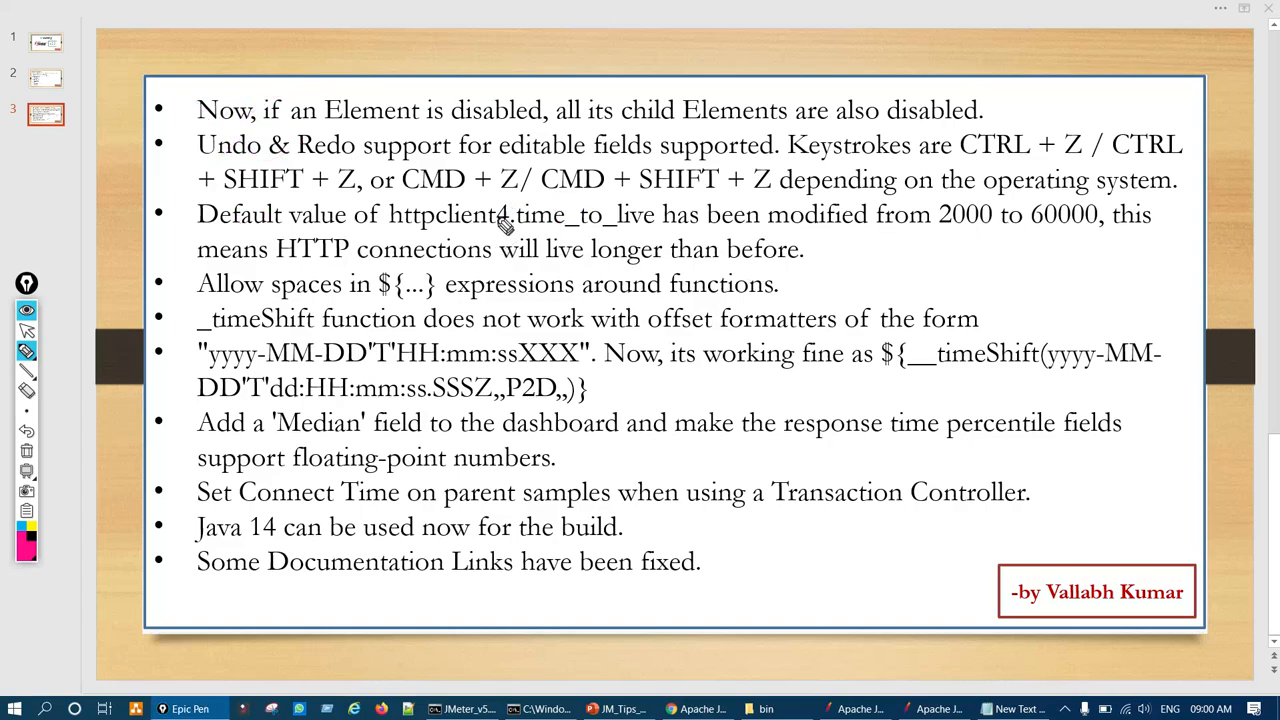
{"action": "left_click_drag", "start_coordinate": [491, 208], "coordinate": [512, 214]}
{"action": "key", "text": "ctrl+shift+c"}
{"action": "key", "text": "ctrl+shift+1"}
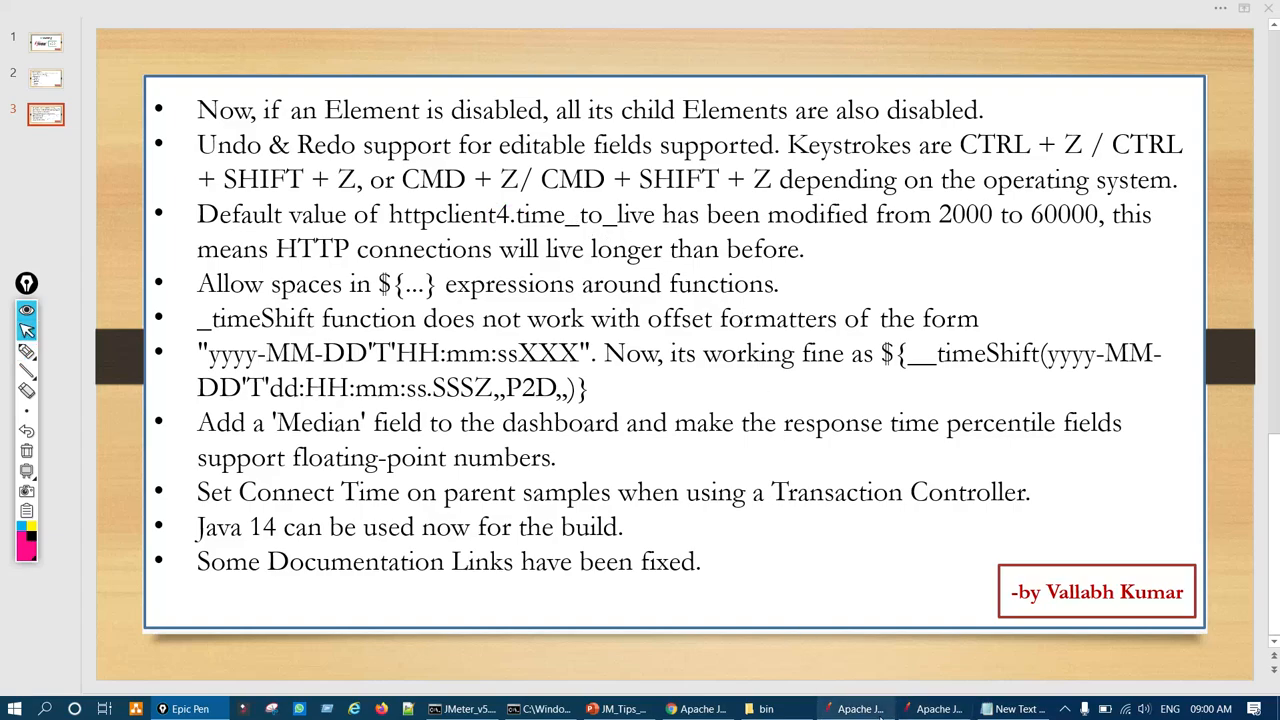
In JMeter 5.3, add an HTTP Request Defaults config element to the Test Plan and place it above the Thread Group.
{"action": "left_click", "coordinate": [858, 709]}
{"action": "right_click", "coordinate": [182, 134]}
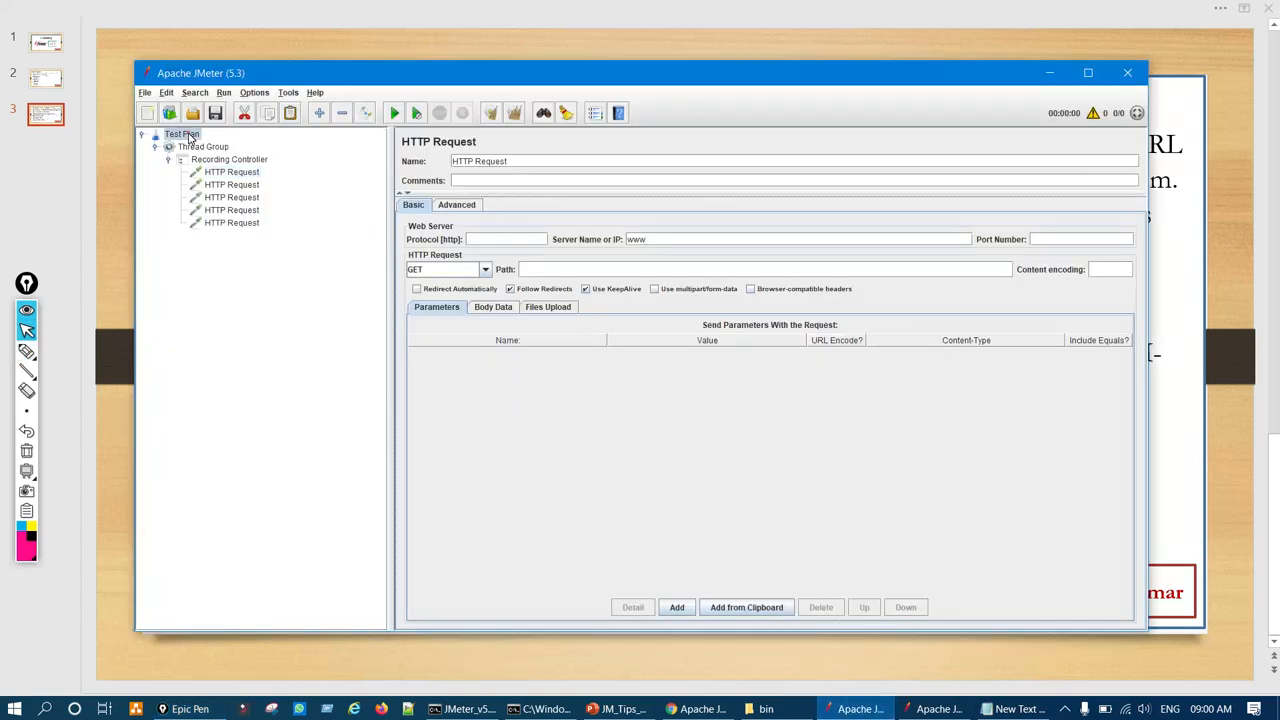
{"action": "mouse_move", "coordinate": [290, 142]}
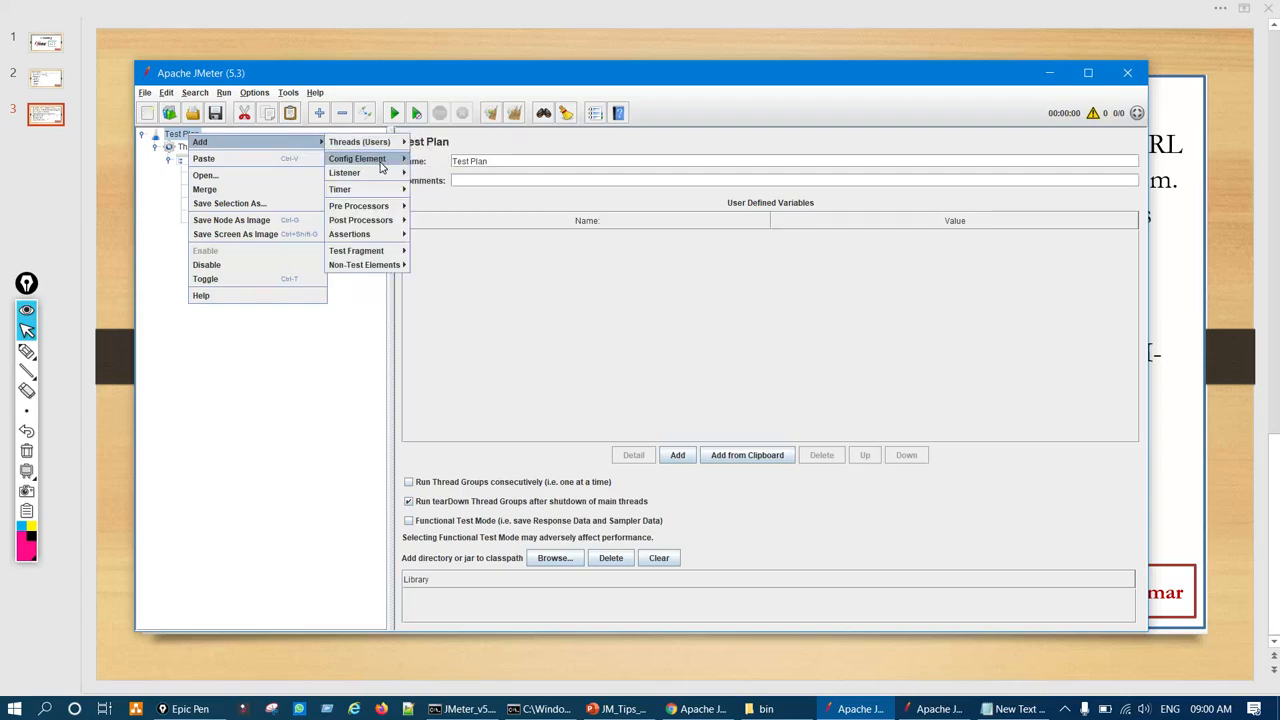
{"action": "mouse_move", "coordinate": [370, 158]}
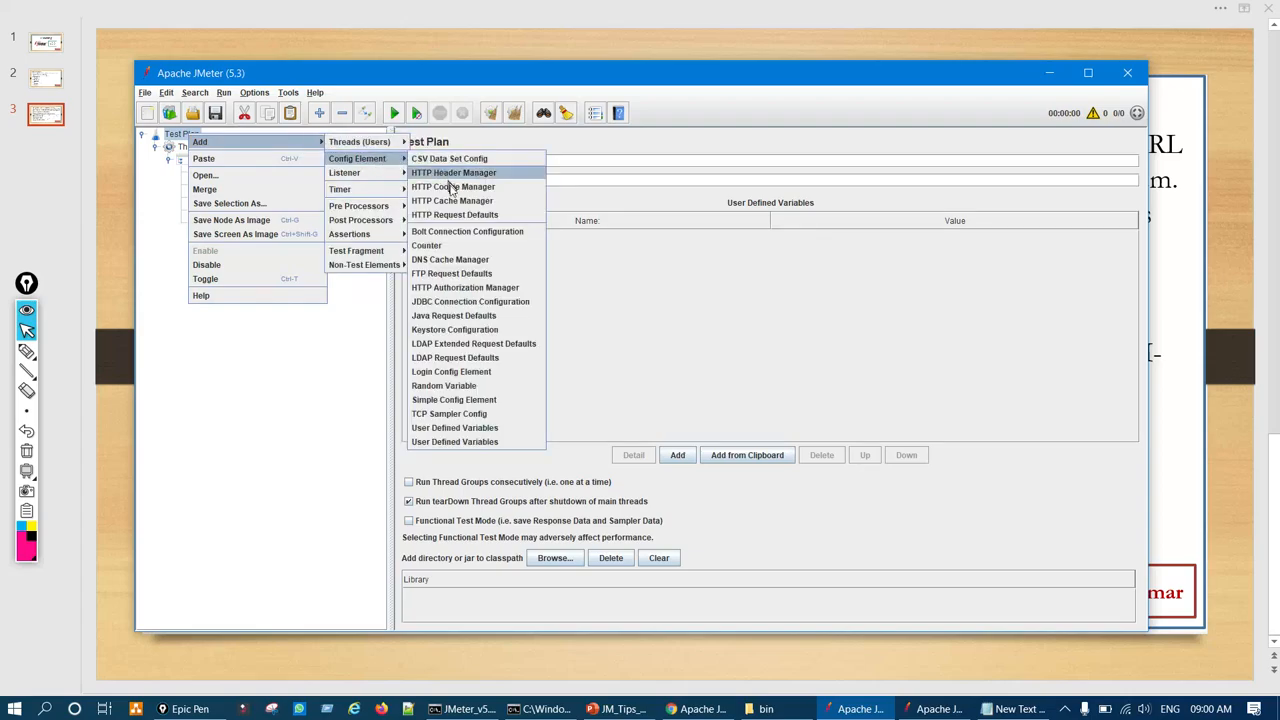
{"action": "left_click", "coordinate": [440, 214]}
{"action": "left_click_drag", "start_coordinate": [258, 236], "coordinate": [205, 146]}
Show the client implementation choices in the advanced settings of HTTP Request Defaults.
{"action": "left_click", "coordinate": [463, 198]}
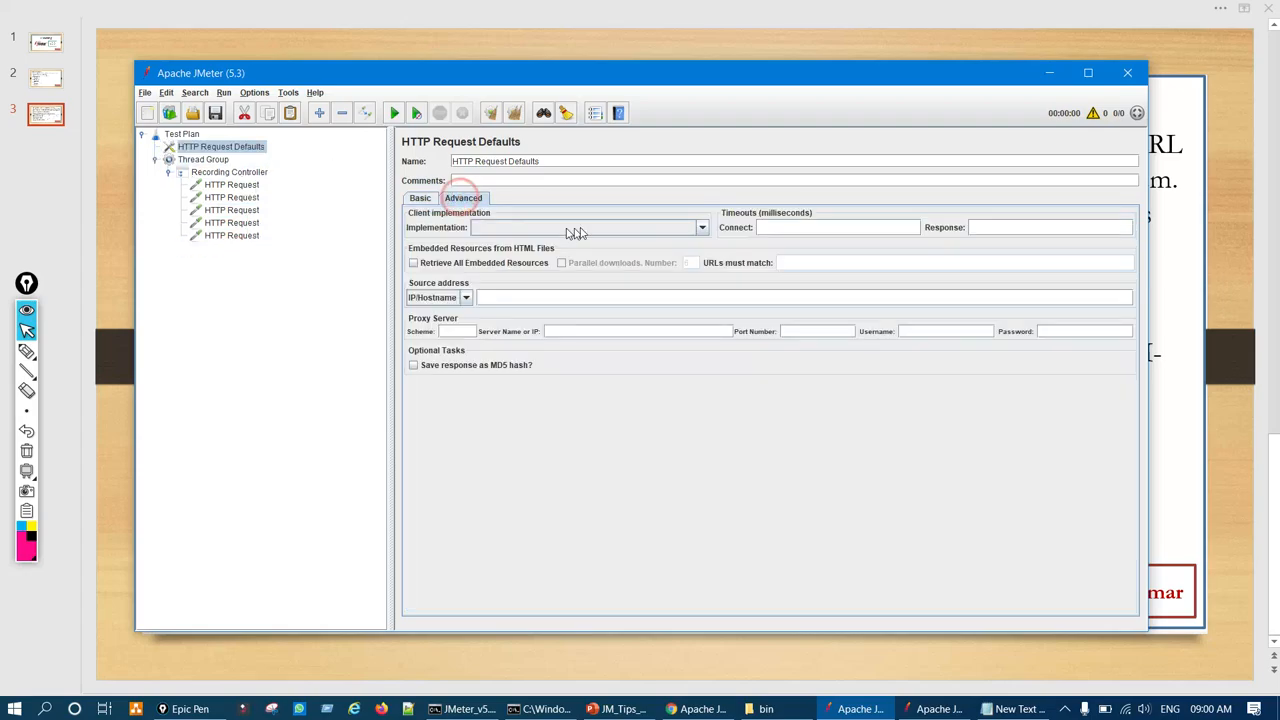
{"action": "left_click", "coordinate": [703, 227]}
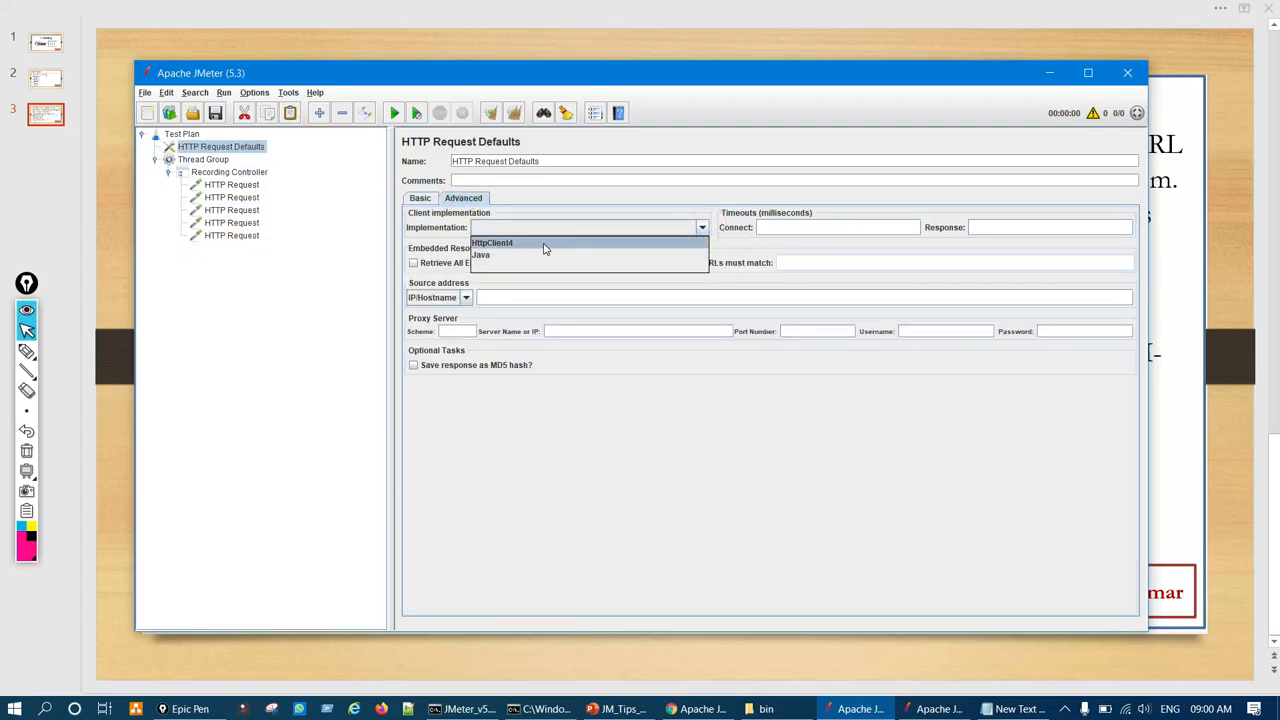
Return to the presentation slide, circle 2000 and 60000 in the time_to_live bullet, and clear the circles.
{"action": "left_click", "coordinate": [612, 709]}
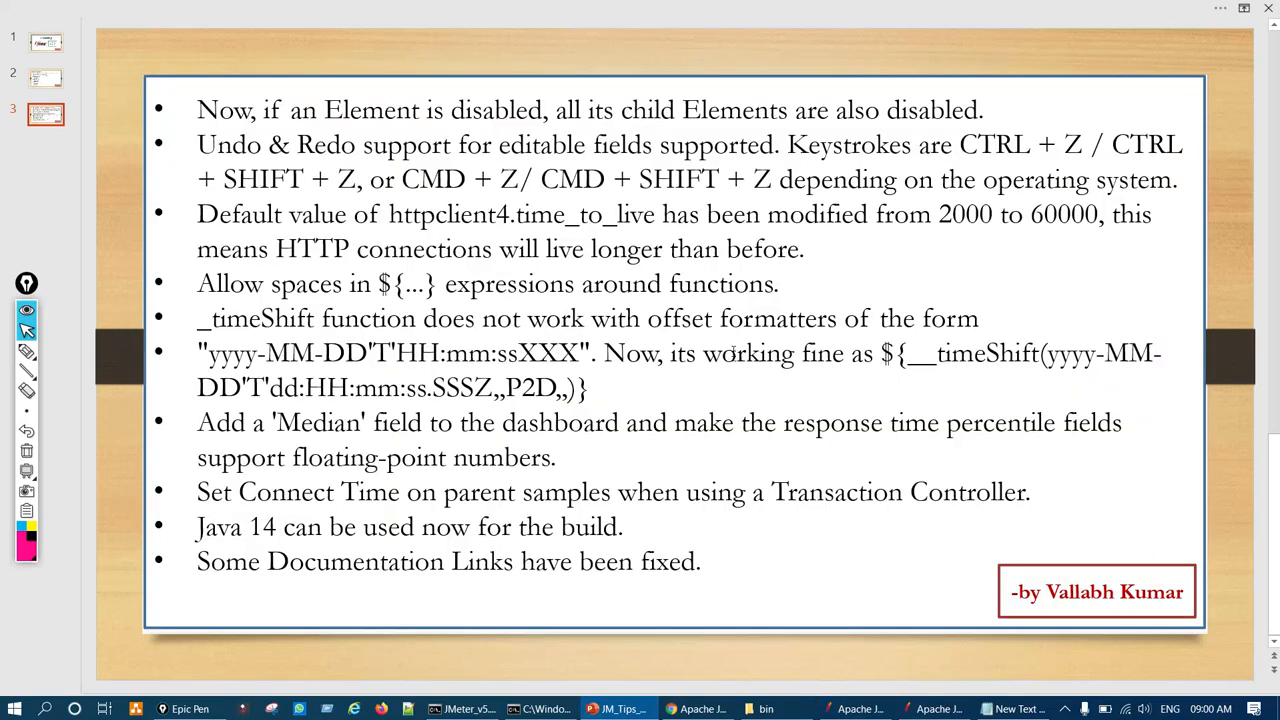
{"action": "key", "text": "p"}
{"action": "mouse_move", "coordinate": [958, 195]}
{"action": "left_mouse_down"}
{"action": "mouse_move", "coordinate": [945, 192]}
{"action": "mouse_move", "coordinate": [970, 242]}
{"action": "mouse_move", "coordinate": [998, 210]}
{"action": "mouse_move", "coordinate": [952, 194]}
{"action": "mouse_move", "coordinate": [942, 206]}
{"action": "left_mouse_up"}
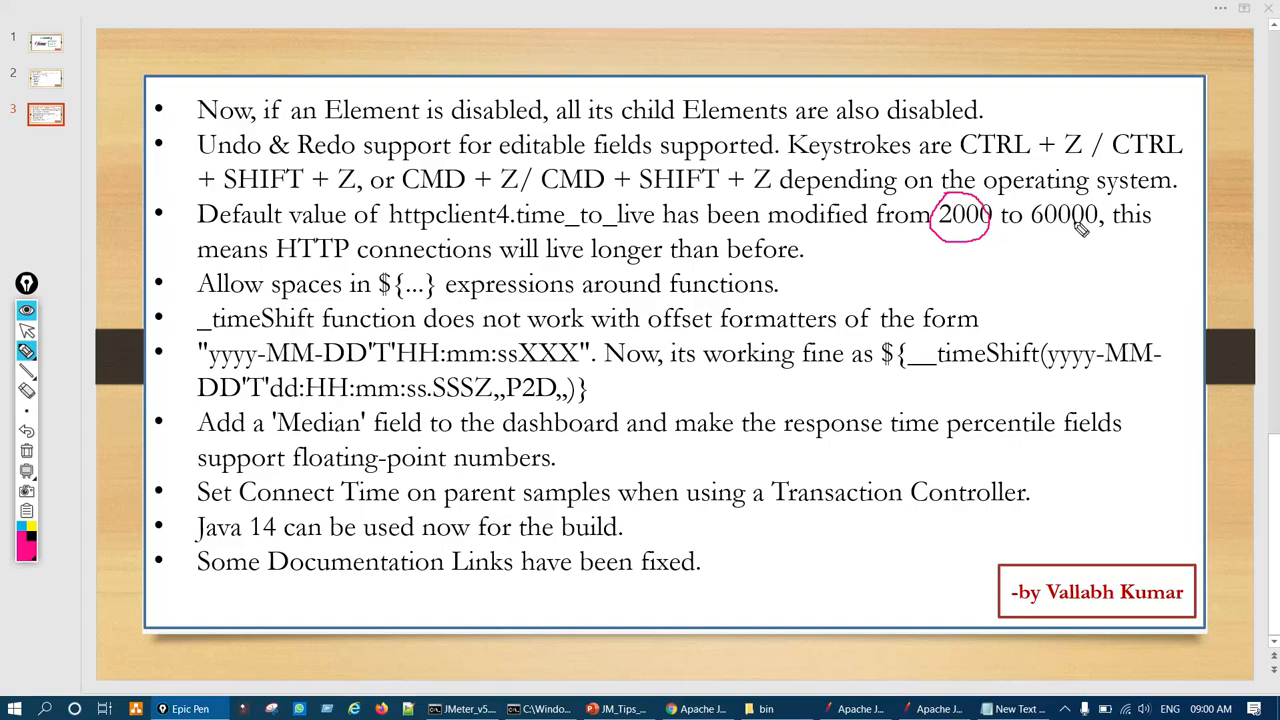
{"action": "mouse_move", "coordinate": [1063, 203]}
{"action": "left_mouse_down"}
{"action": "mouse_move", "coordinate": [1046, 246]}
{"action": "mouse_move", "coordinate": [1088, 205]}
{"action": "mouse_move", "coordinate": [1058, 198]}
{"action": "left_mouse_up"}
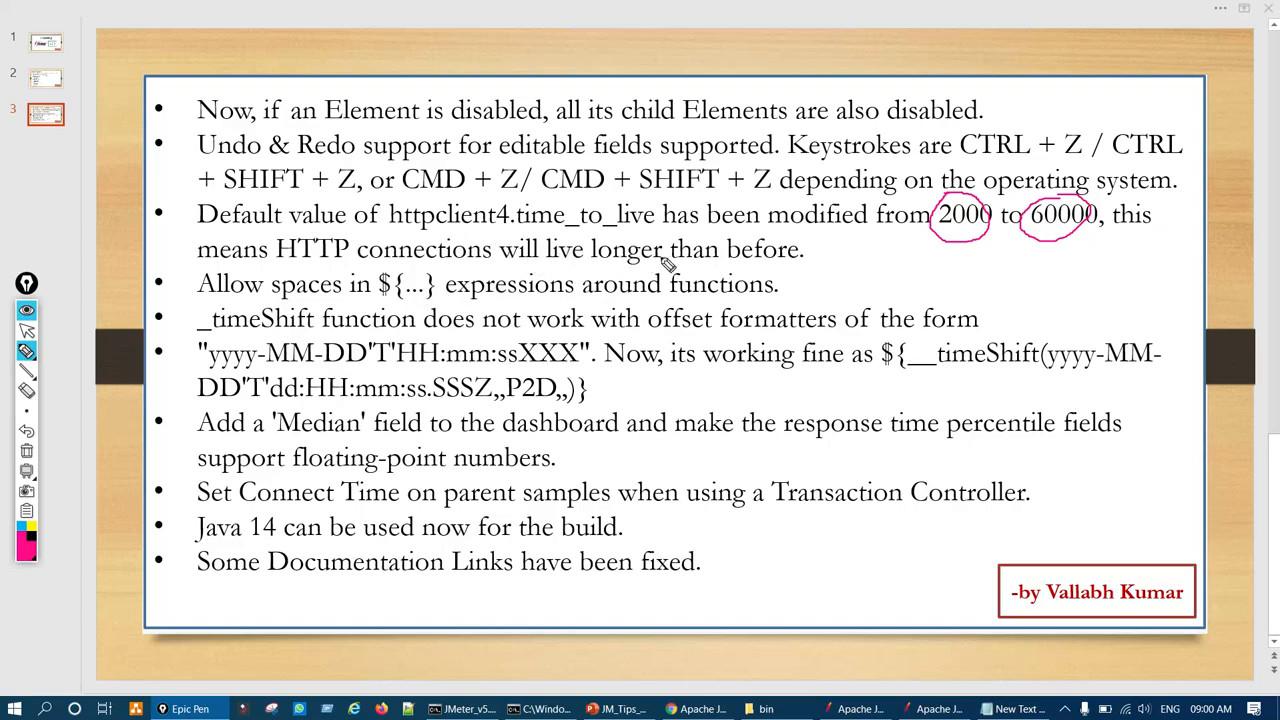
{"action": "key", "text": "ctrl+shift+c"}
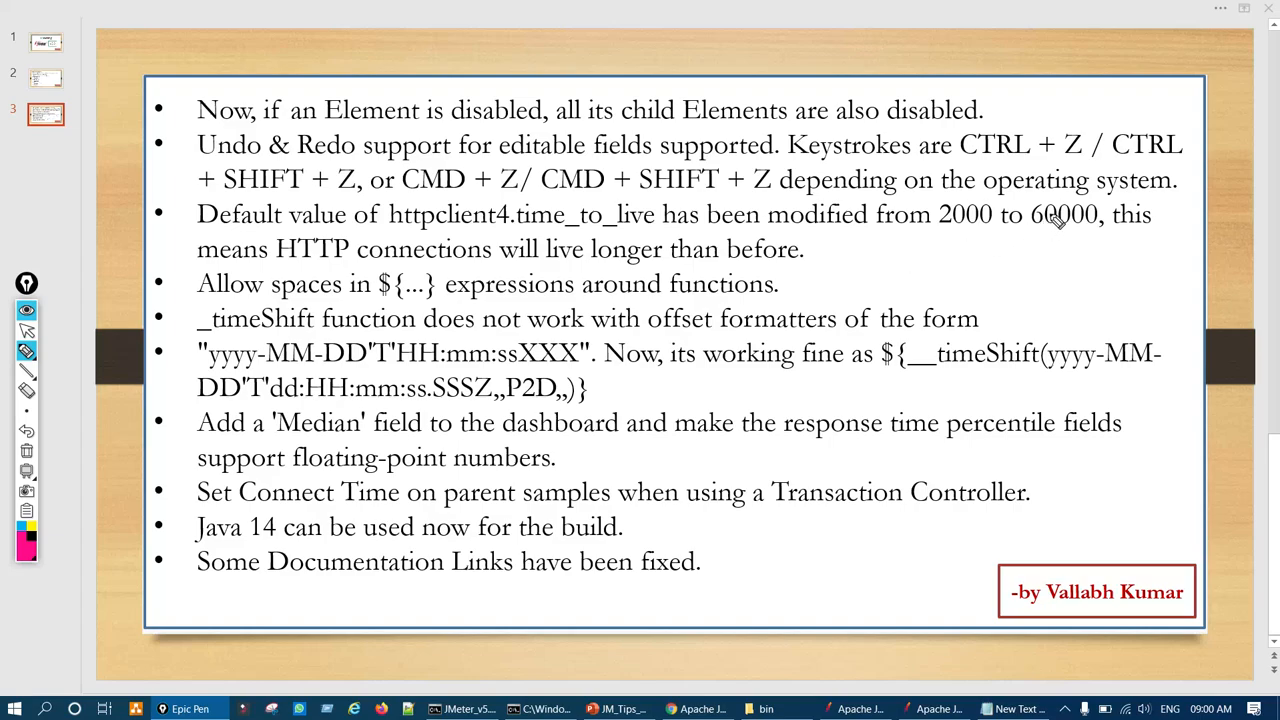
Circle 60000 again, sketch pen marks beside the text about longer-living HTTP connections, and erase all the ink.
{"action": "mouse_move", "coordinate": [1040, 201]}
{"action": "left_mouse_down"}
{"action": "mouse_move", "coordinate": [1062, 238]}
{"action": "mouse_move", "coordinate": [1105, 198]}
{"action": "mouse_move", "coordinate": [1048, 200]}
{"action": "mouse_move", "coordinate": [1016, 250]}
{"action": "left_mouse_up"}
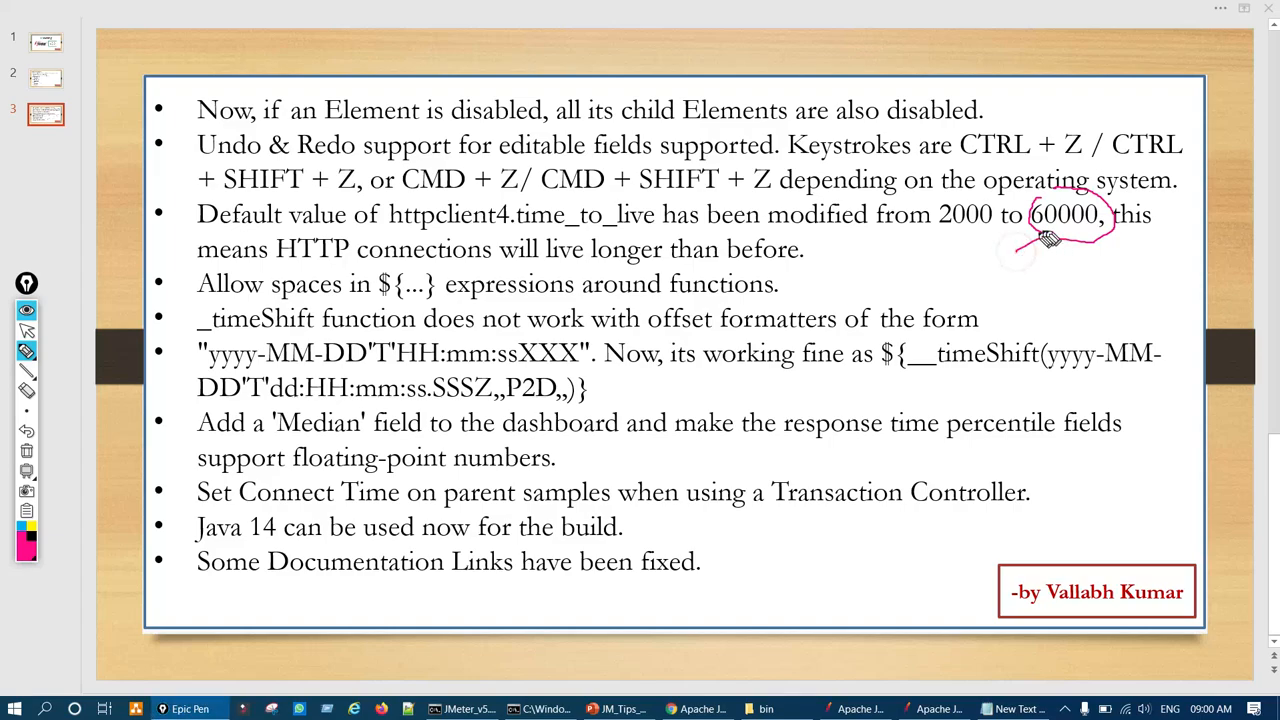
{"action": "left_click", "coordinate": [828, 257]}
{"action": "mouse_move", "coordinate": [830, 258]}
{"action": "left_mouse_down"}
{"action": "mouse_move", "coordinate": [928, 258]}
{"action": "mouse_move", "coordinate": [978, 236]}
{"action": "left_mouse_up"}
{"action": "left_click_drag", "start_coordinate": [936, 274], "coordinate": [966, 262]}
{"action": "mouse_move", "coordinate": [998, 220]}
{"action": "left_mouse_down"}
{"action": "mouse_move", "coordinate": [970, 186]}
{"action": "mouse_move", "coordinate": [1040, 198]}
{"action": "mouse_move", "coordinate": [1008, 212]}
{"action": "left_mouse_up"}
{"action": "key", "text": "ctrl+shift+c"}
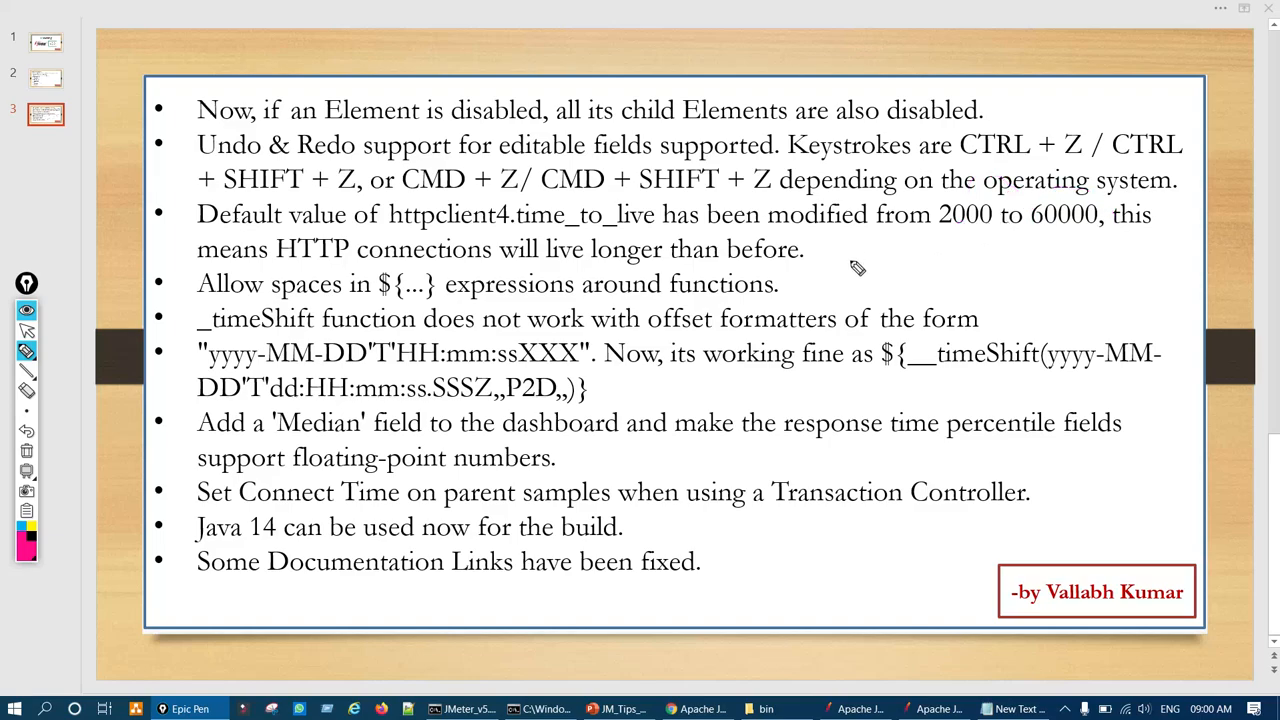
Tick the bullet about allowing spaces, circle its ${...} expression, and clear the marks by leaving pen mode.
{"action": "key", "text": "ctrl+F1"}
{"action": "key", "text": "ctrl+F2"}
{"action": "key", "text": "ctrl+F2"}
{"action": "left_click_drag", "start_coordinate": [163, 298], "coordinate": [222, 277]}
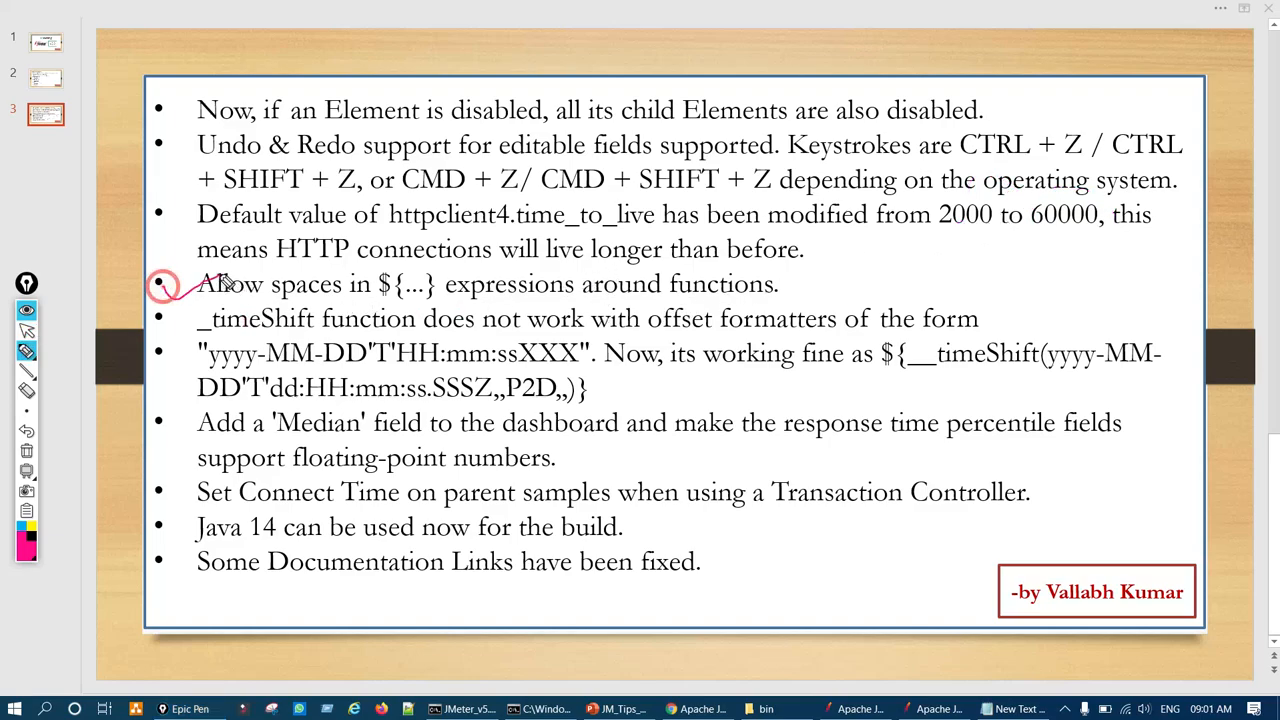
{"action": "mouse_move", "coordinate": [400, 266]}
{"action": "left_mouse_down"}
{"action": "mouse_move", "coordinate": [448, 290]}
{"action": "mouse_move", "coordinate": [392, 276]}
{"action": "left_mouse_up"}
{"action": "key", "text": "ctrl+F1"}
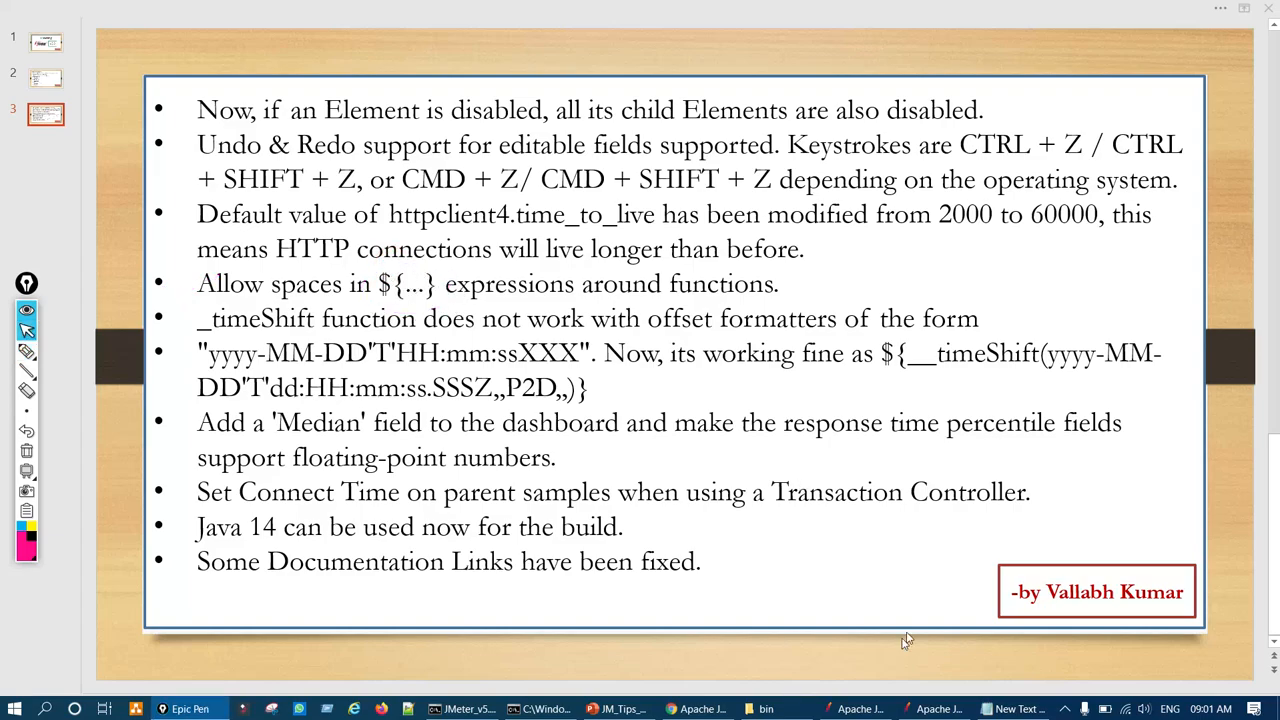
In JMeter 5.3, open the Function Helper, choose the P function, and generate its syntax.
{"action": "left_click", "coordinate": [868, 709]}
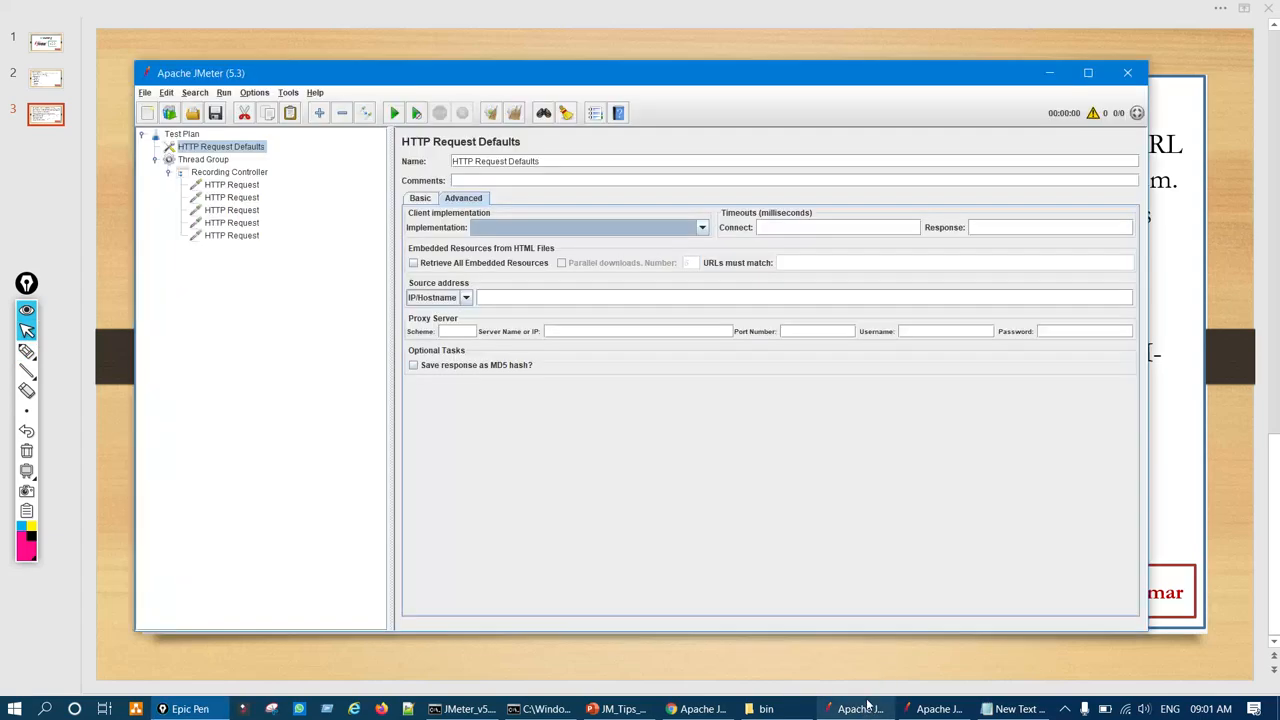
{"action": "left_click", "coordinate": [595, 113]}
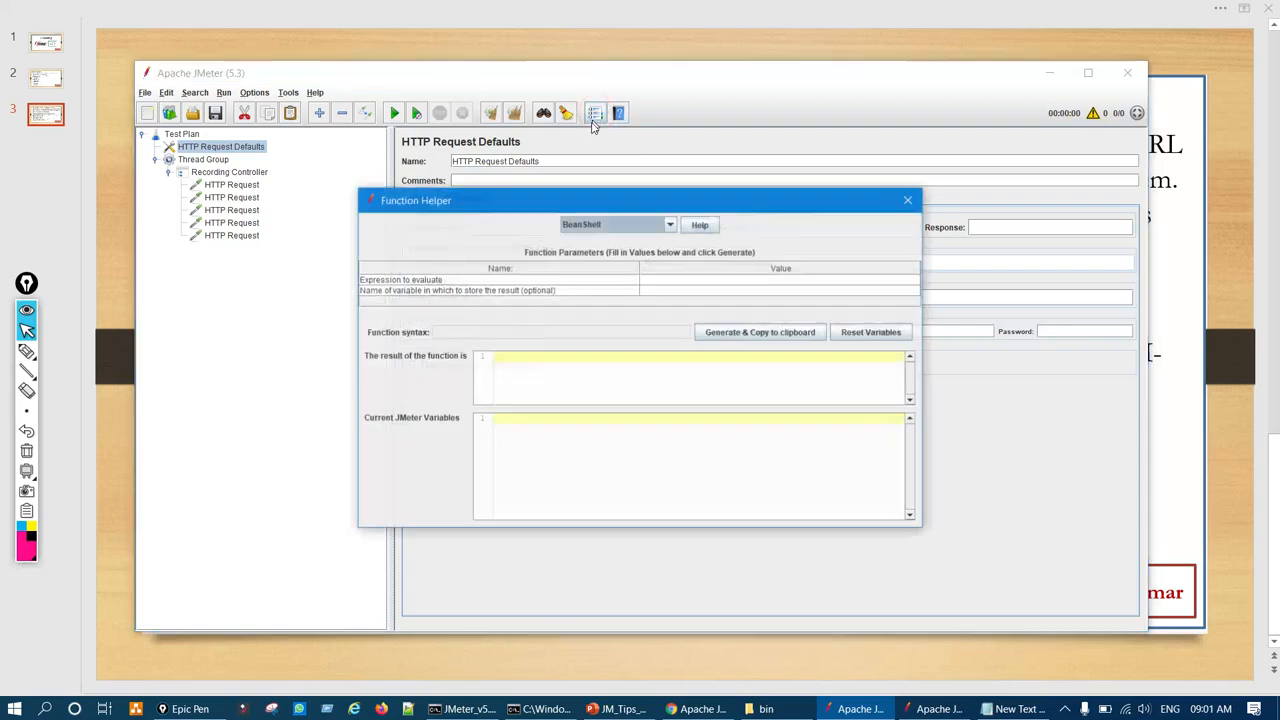
{"action": "left_click", "coordinate": [668, 226]}
{"action": "scroll", "coordinate": [620, 270], "scroll_direction": "down", "scroll_amount": 4}
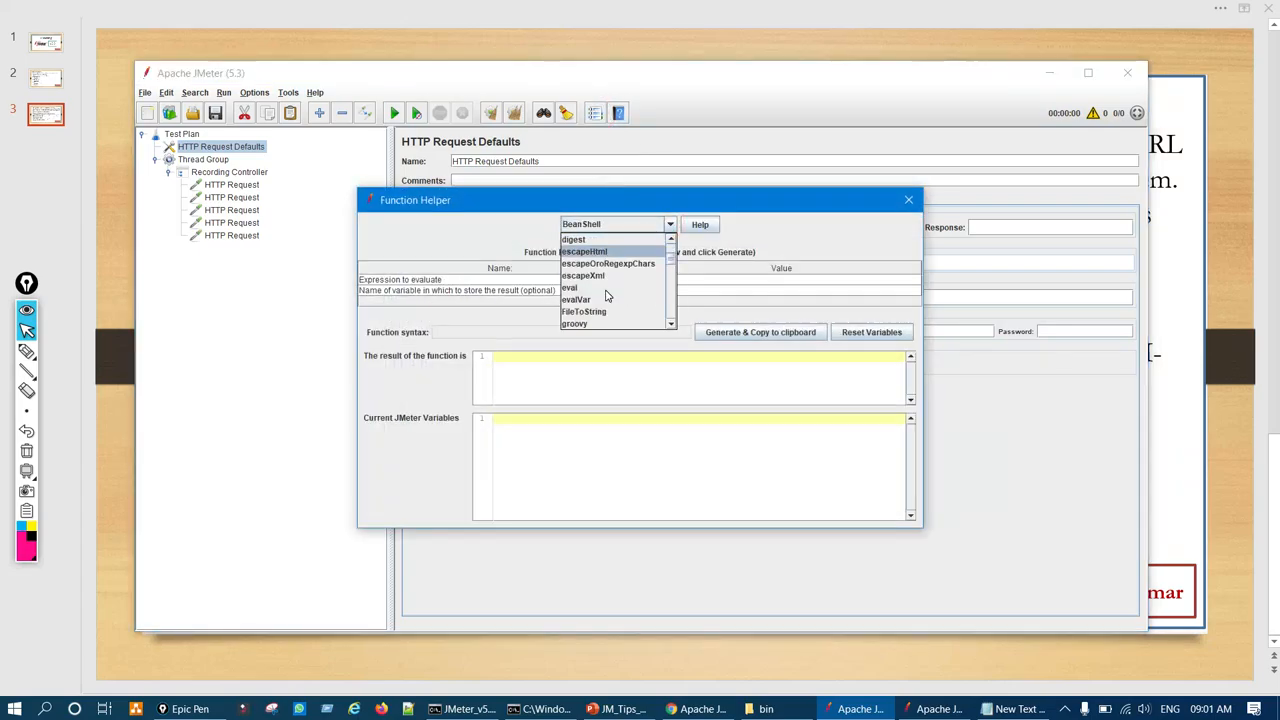
{"action": "scroll", "coordinate": [604, 298], "scroll_direction": "down", "scroll_amount": 3}
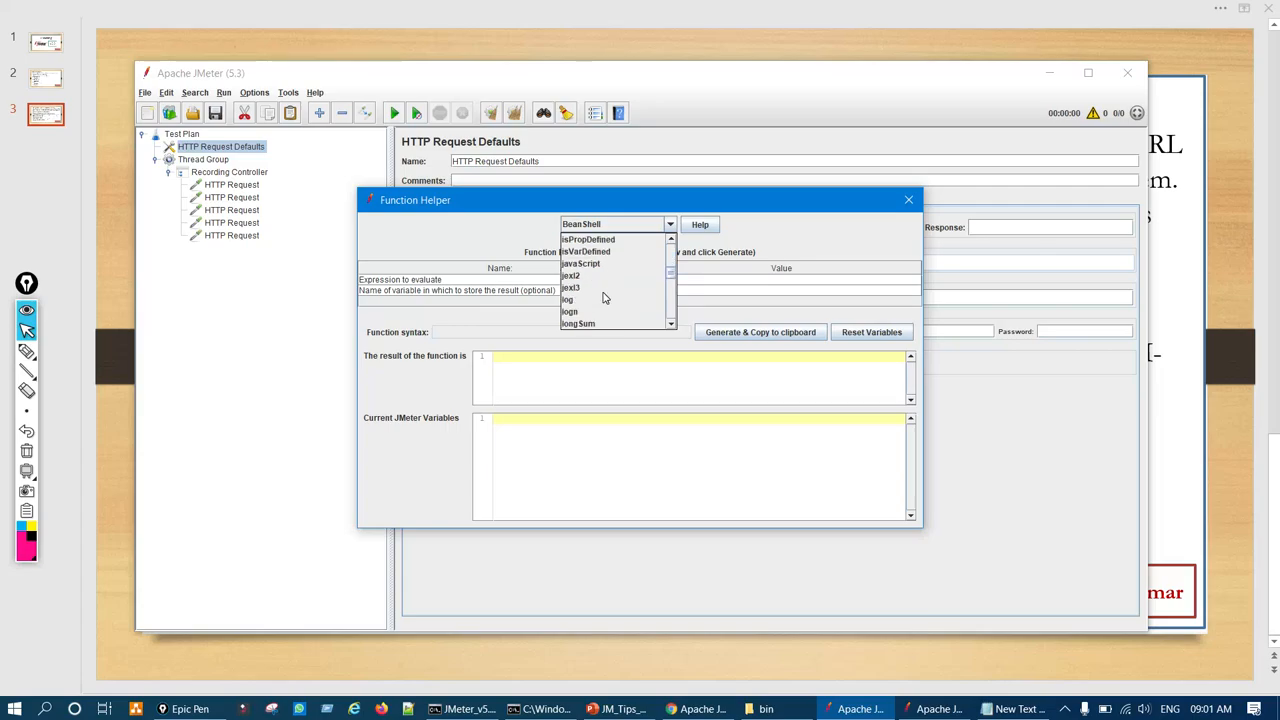
{"action": "left_click", "coordinate": [587, 289]}
{"action": "left_click", "coordinate": [735, 332]}
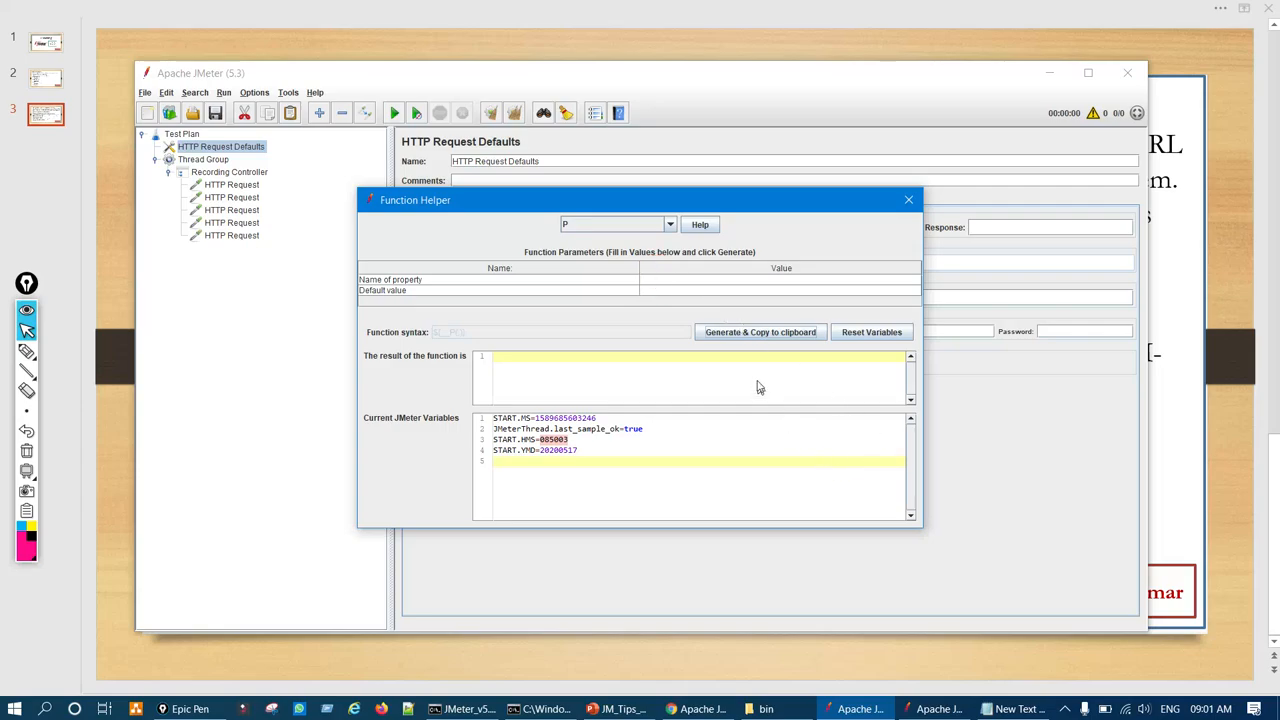
In the Notepad text document, write ${__P(,)} above the existing __P expression and add blank lines between the two.
{"action": "left_click", "coordinate": [1015, 708]}
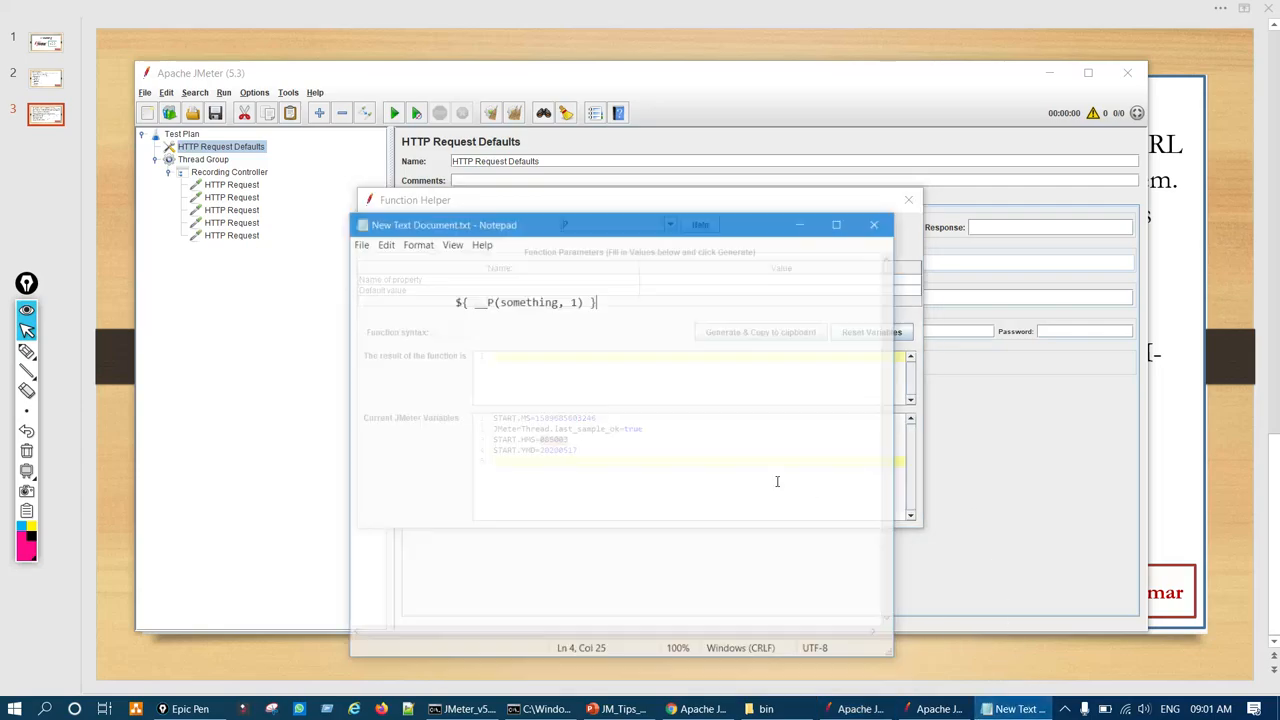
{"action": "left_click", "coordinate": [496, 251]}
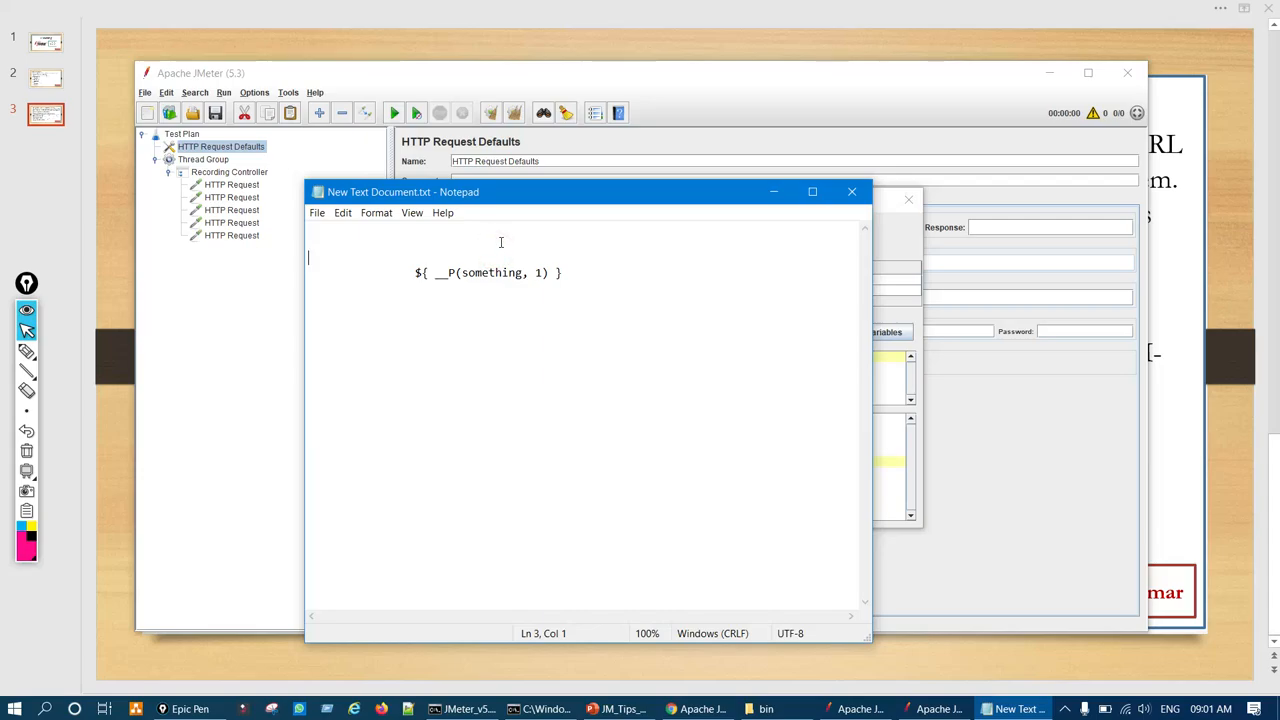
{"action": "key", "text": "Tab"}
{"action": "key", "text": "Tab"}
{"action": "type", "text": "${__P(,)}"}
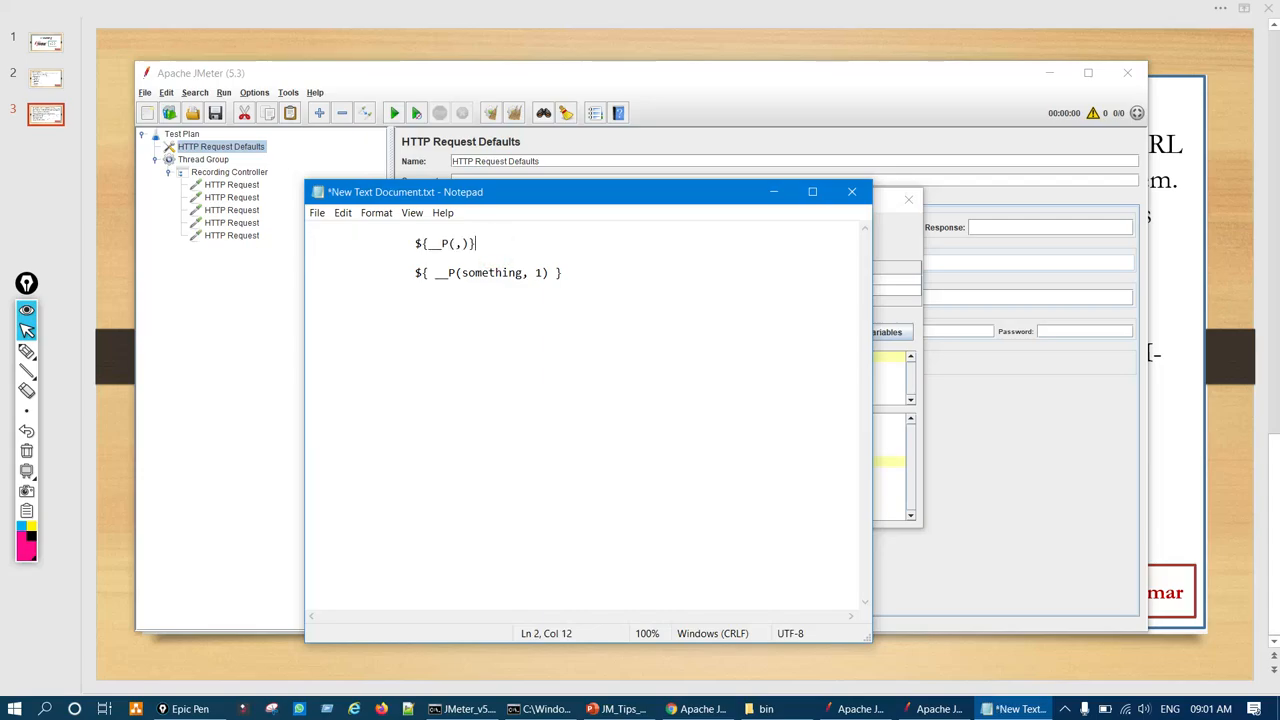
{"action": "key", "text": "Return"}
{"action": "key", "text": "Return"}
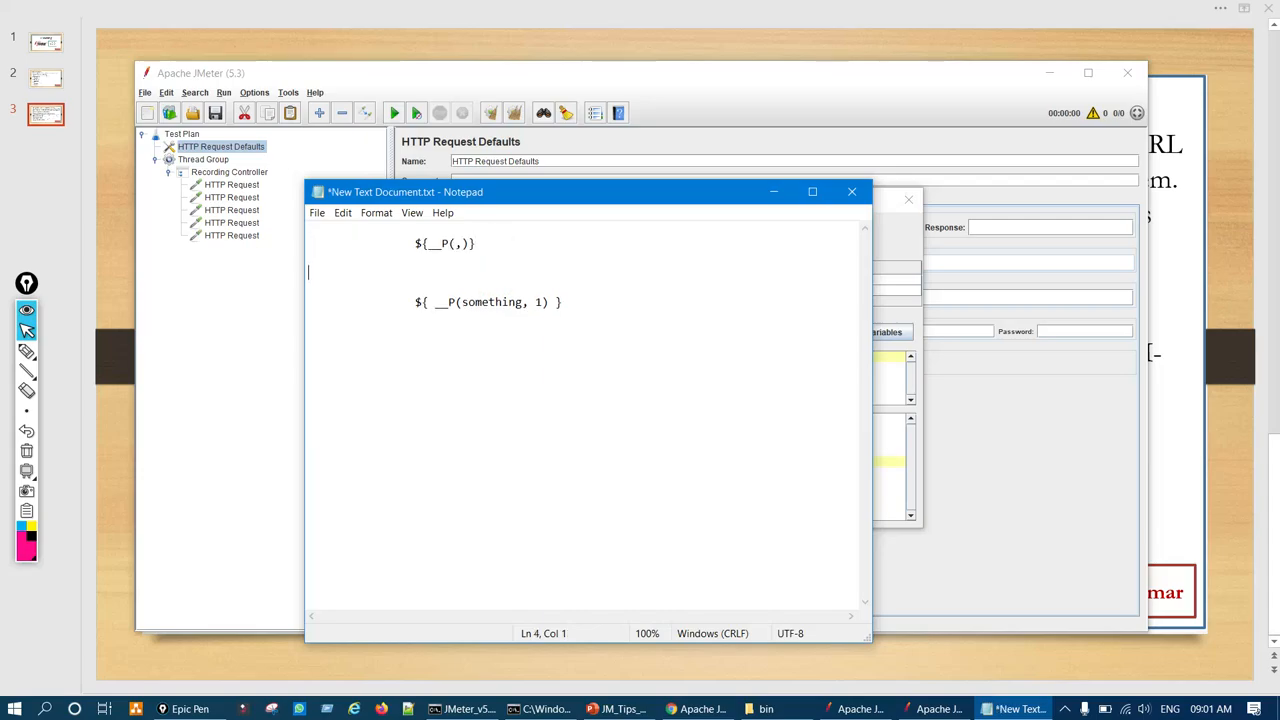
Circle "something", mark the spaces in the ${ __P(something, 1) } expression, handwrite "error" with an arrow beside it, and clear the ink.
{"action": "key", "text": "ctrl+shift+p"}
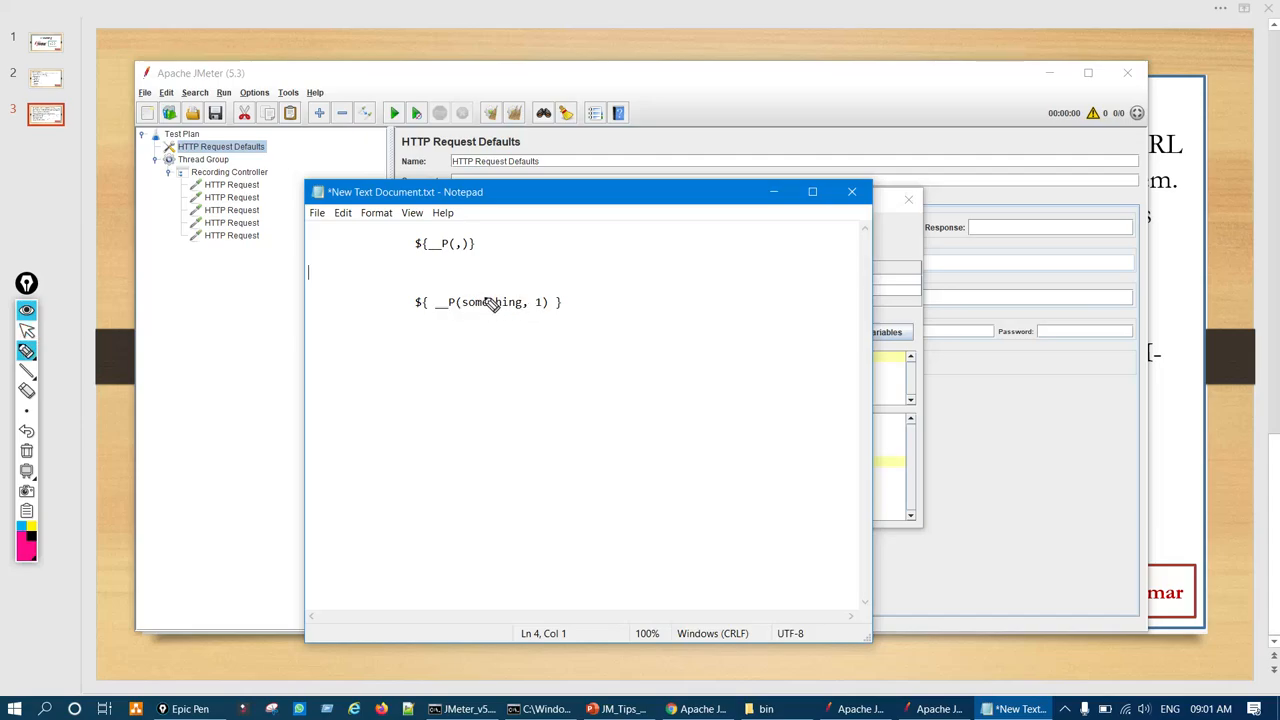
{"action": "left_click", "coordinate": [484, 300]}
{"action": "left_click_drag", "start_coordinate": [537, 305], "coordinate": [537, 309]}
{"action": "key", "text": "ctrl+z"}
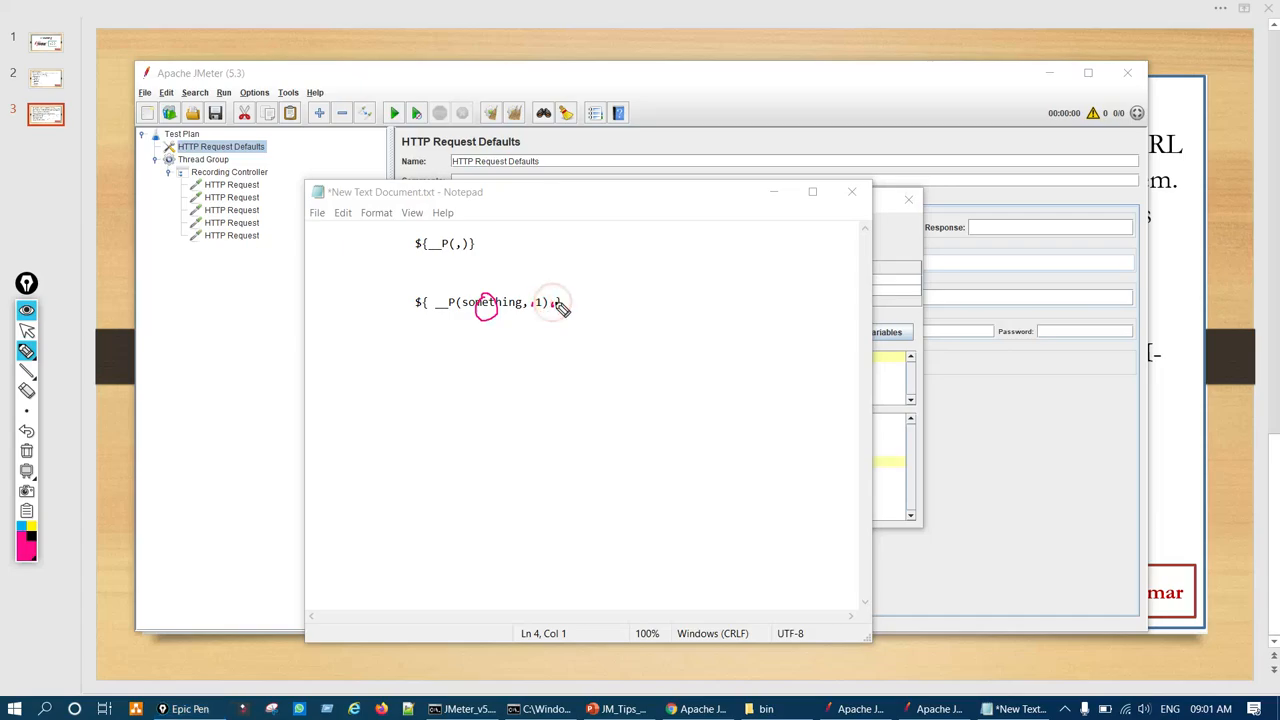
{"action": "left_click_drag", "start_coordinate": [595, 383], "coordinate": [656, 366]}
{"action": "mouse_move", "coordinate": [695, 366]}
{"action": "left_mouse_down"}
{"action": "mouse_move", "coordinate": [728, 366]}
{"action": "mouse_move", "coordinate": [697, 411]}
{"action": "mouse_move", "coordinate": [720, 391]}
{"action": "mouse_move", "coordinate": [690, 388]}
{"action": "left_mouse_up"}
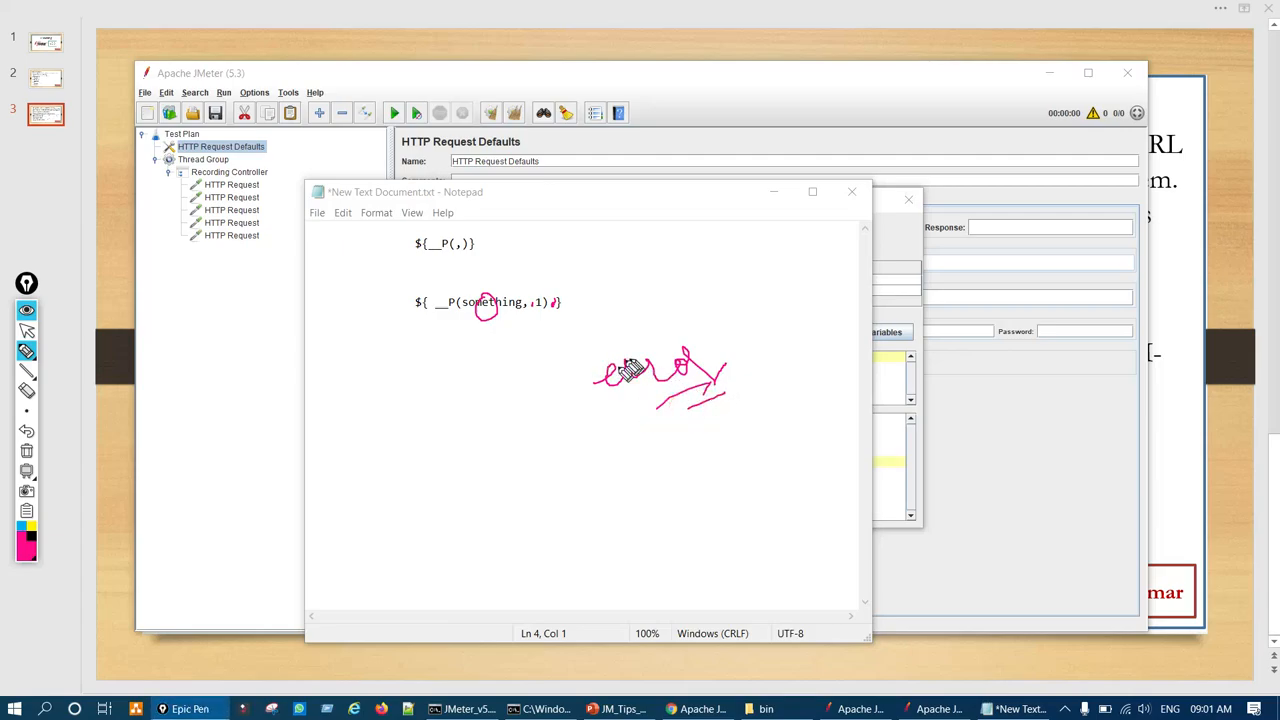
{"action": "mouse_move", "coordinate": [531, 408]}
{"action": "left_mouse_down"}
{"action": "mouse_move", "coordinate": [560, 392]}
{"action": "mouse_move", "coordinate": [570, 418]}
{"action": "left_mouse_up"}
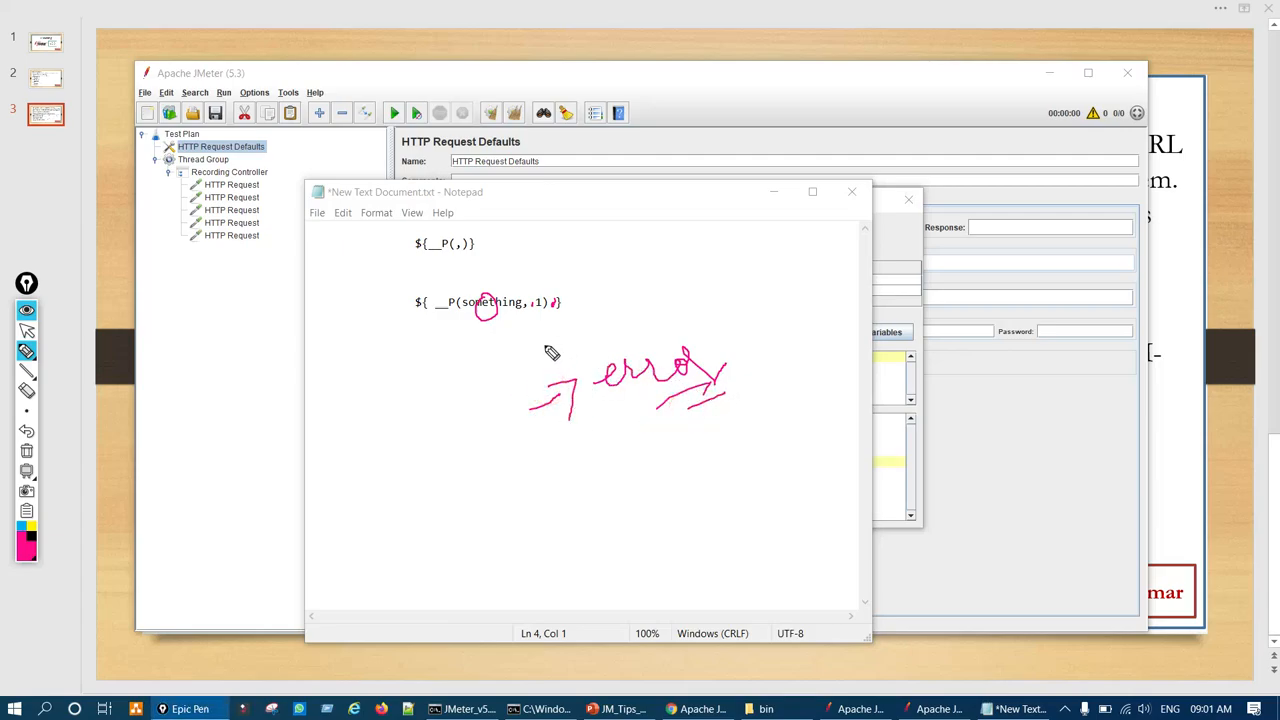
{"action": "key", "text": "ctrl+shift+c"}
Mark the expression's spaces, put a tick beside it, circle __P, handwrite a note about any function, and erase the ink.
{"action": "left_click_drag", "start_coordinate": [528, 300], "coordinate": [672, 279]}
{"action": "left_click", "coordinate": [551, 303]}
{"action": "mouse_move", "coordinate": [432, 294]}
{"action": "left_mouse_down"}
{"action": "mouse_move", "coordinate": [452, 316]}
{"action": "mouse_move", "coordinate": [458, 292]}
{"action": "left_mouse_up"}
{"action": "mouse_move", "coordinate": [668, 388]}
{"action": "left_mouse_down"}
{"action": "mouse_move", "coordinate": [706, 401]}
{"action": "mouse_move", "coordinate": [748, 365]}
{"action": "mouse_move", "coordinate": [790, 426]}
{"action": "left_mouse_up"}
{"action": "mouse_move", "coordinate": [838, 344]}
{"action": "left_mouse_down"}
{"action": "mouse_move", "coordinate": [843, 357]}
{"action": "mouse_move", "coordinate": [910, 355]}
{"action": "left_mouse_up"}
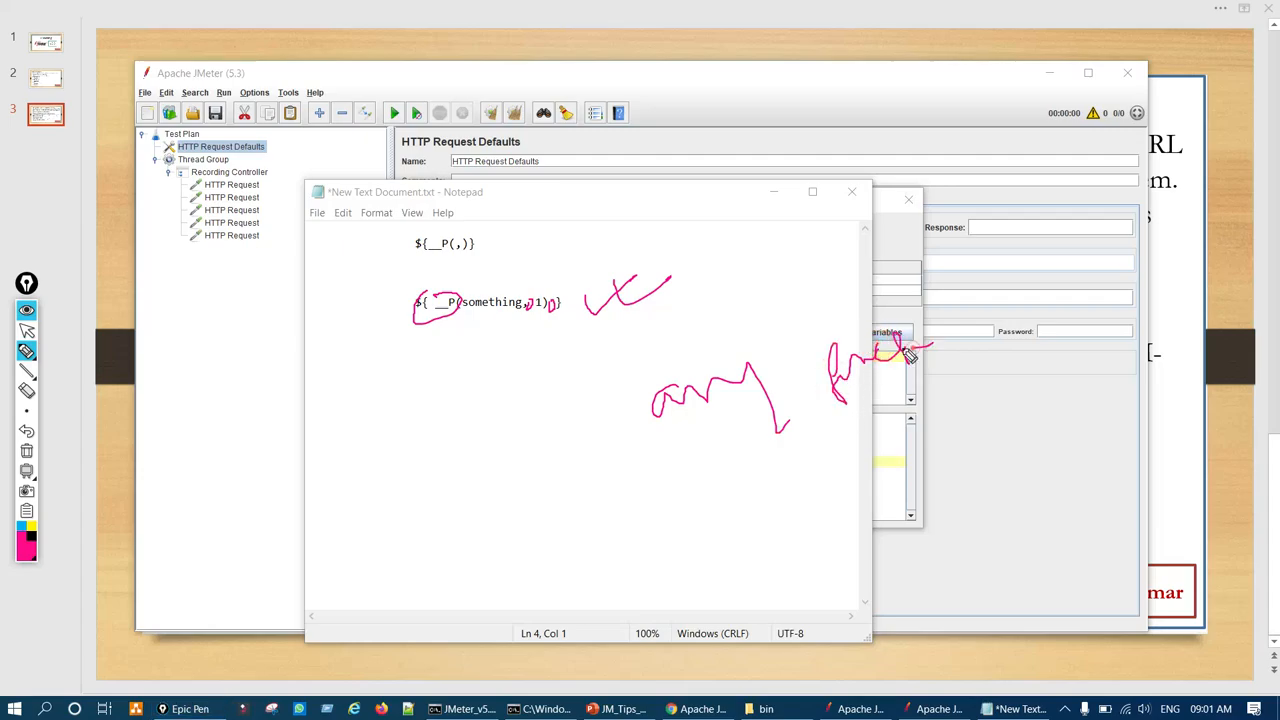
{"action": "key", "text": "ctrl+shift+c"}
Circle the spaces before 1 and before the closing brace, and clear the marks by leaving pen mode.
{"action": "left_click", "coordinate": [533, 303]}
{"action": "left_click_drag", "start_coordinate": [557, 311], "coordinate": [570, 312]}
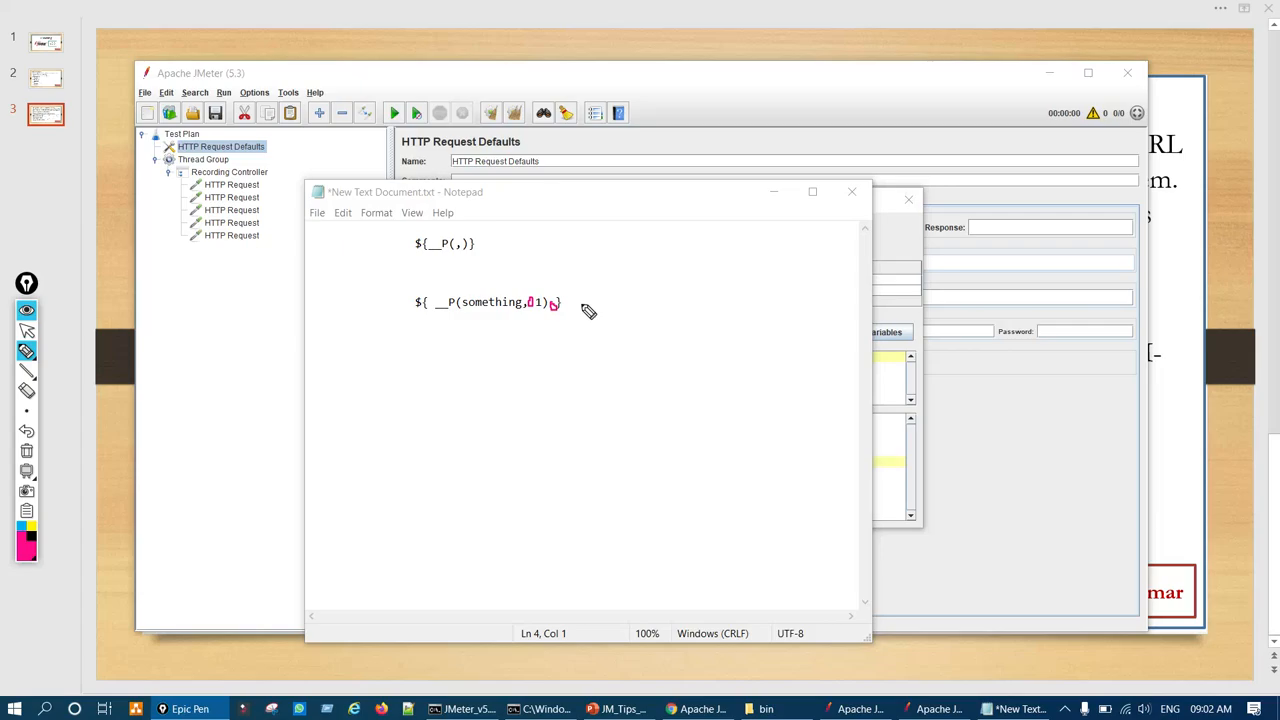
{"action": "key", "text": "ctrl+shift+1"}
{"action": "left_click", "coordinate": [535, 303]}
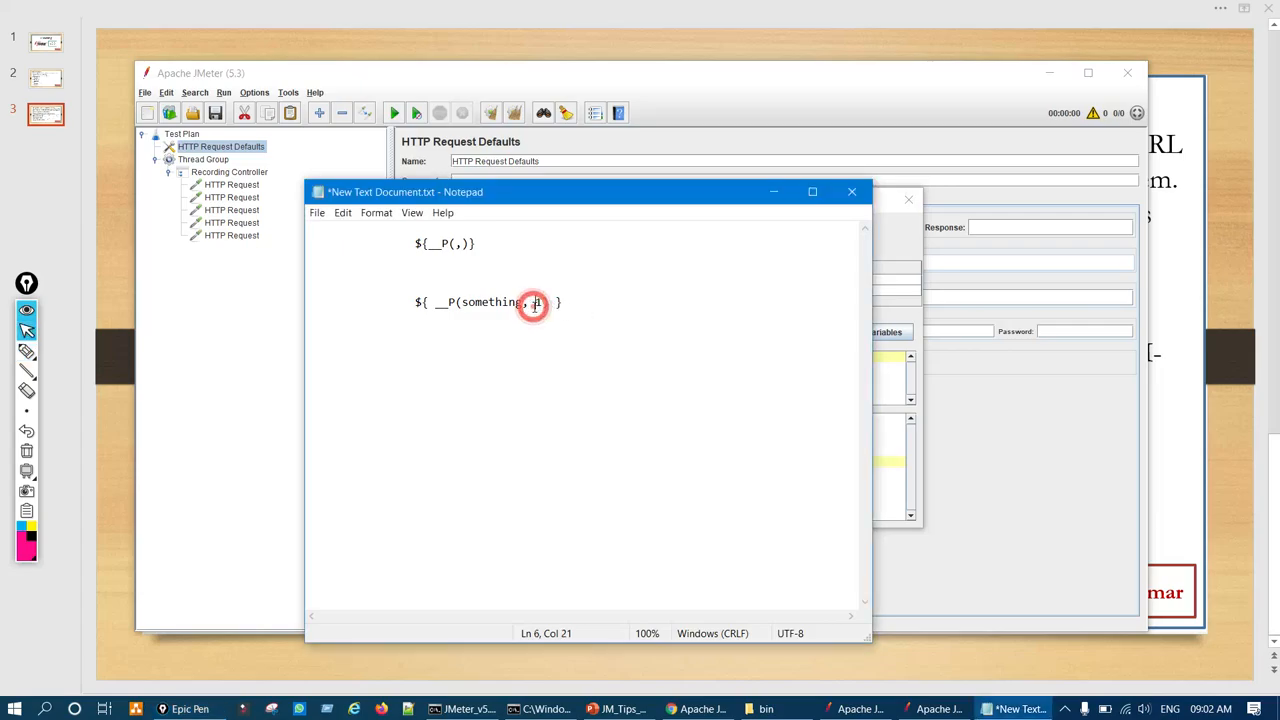
Return to the presentation slide, tick the _timeShift bullet, add a short pen stroke above "the form", and leave pen mode.
{"action": "left_click", "coordinate": [620, 709]}
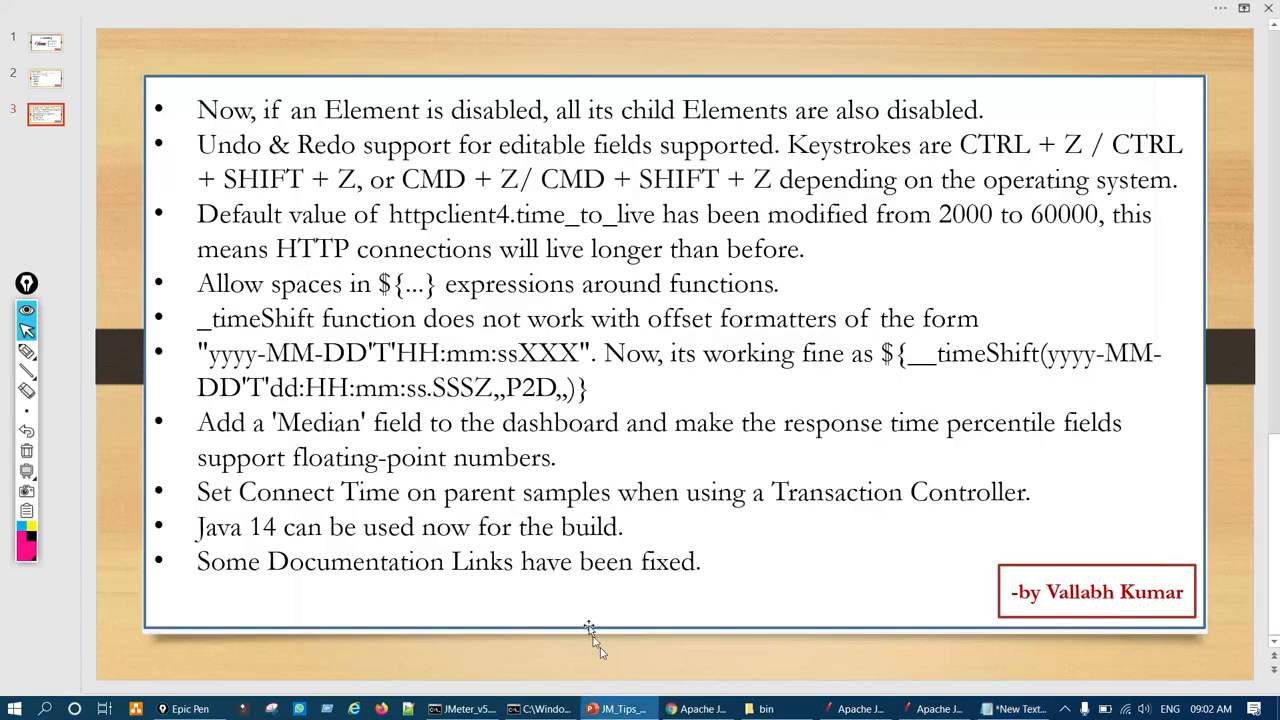
{"action": "key", "text": "ctrl+shift+2"}
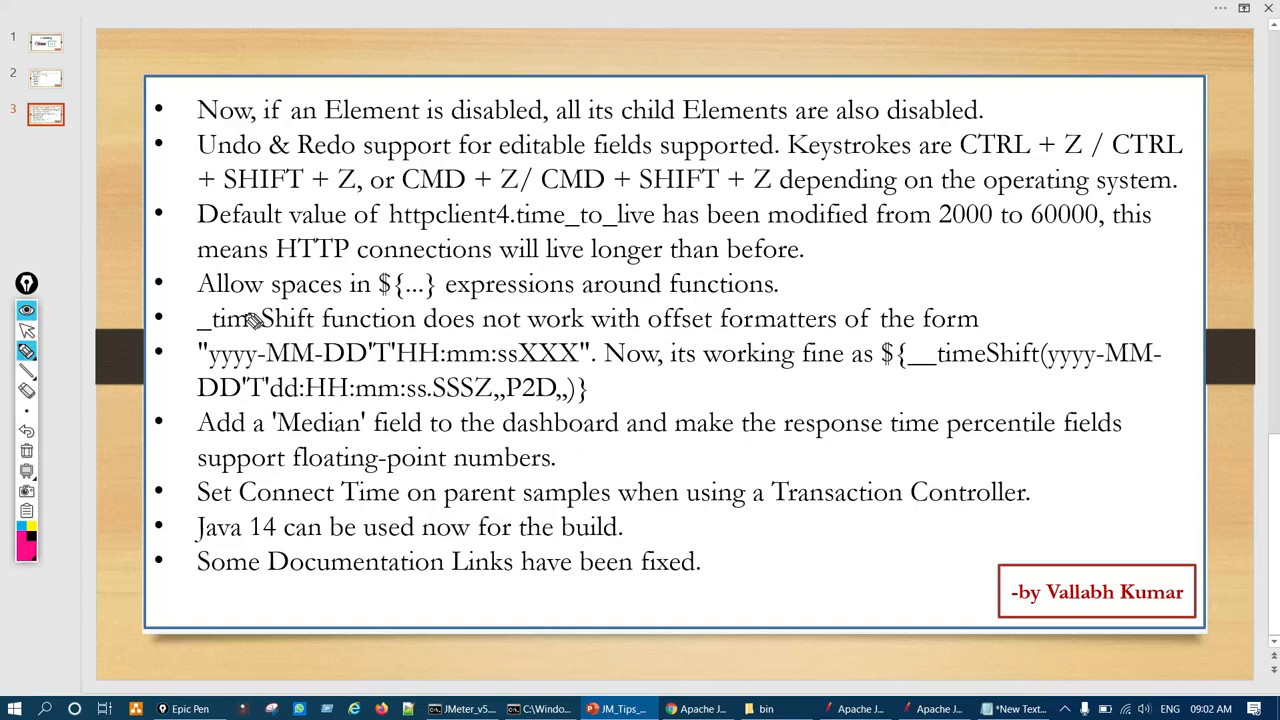
{"action": "mouse_move", "coordinate": [200, 326]}
{"action": "left_mouse_down"}
{"action": "mouse_move", "coordinate": [256, 323]}
{"action": "mouse_move", "coordinate": [213, 328]}
{"action": "left_mouse_up"}
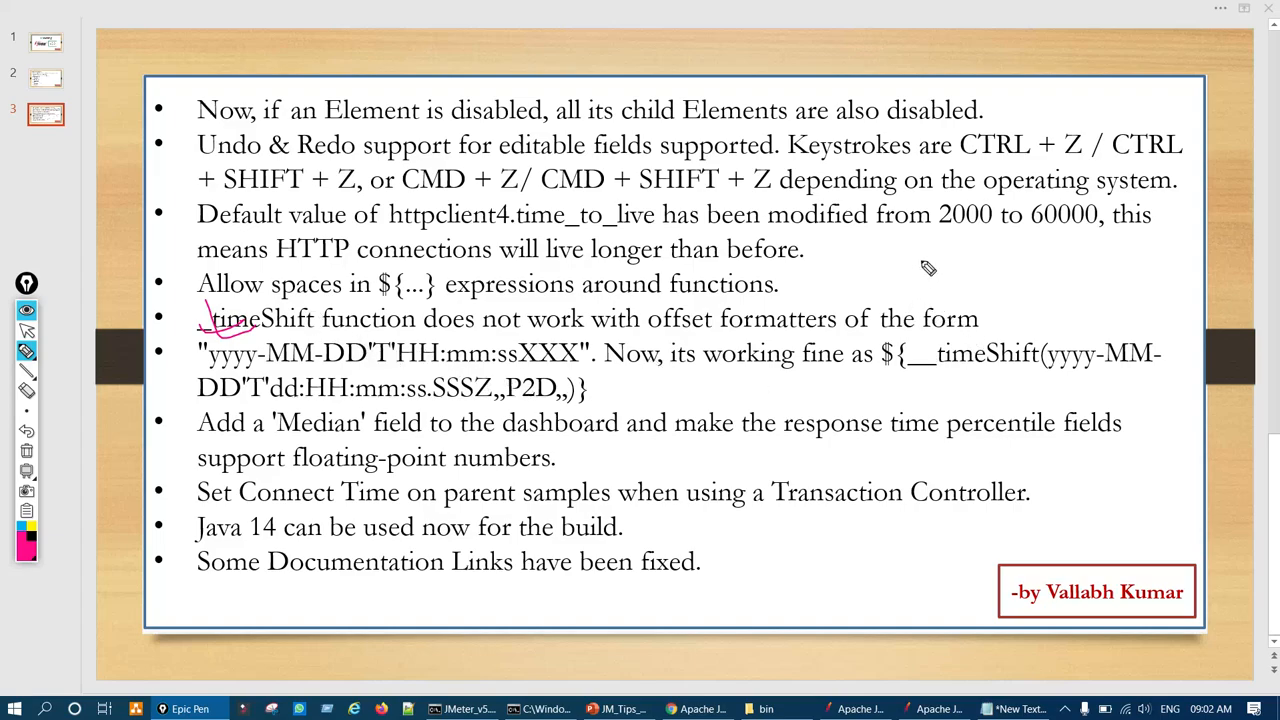
{"action": "left_click_drag", "start_coordinate": [919, 262], "coordinate": [919, 278]}
{"action": "key", "text": "ctrl+F1"}
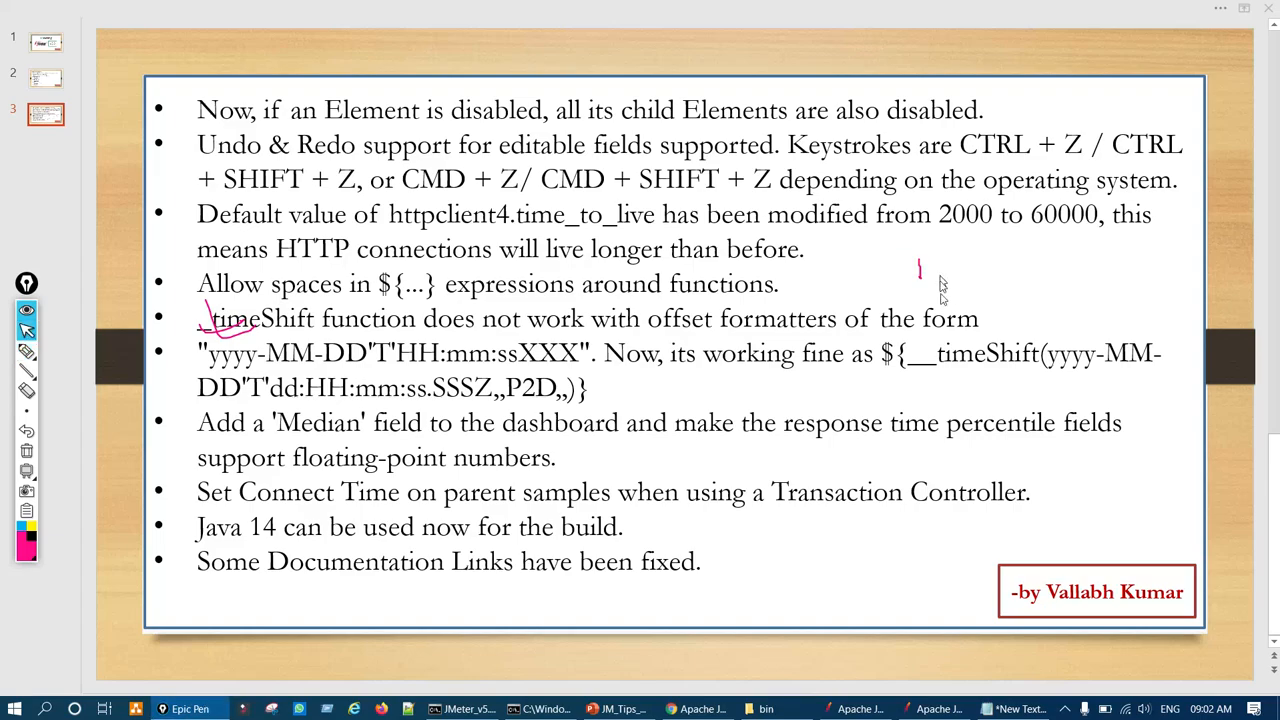
{"action": "left_click", "coordinate": [1210, 709]}
{"action": "left_click", "coordinate": [950, 262]}
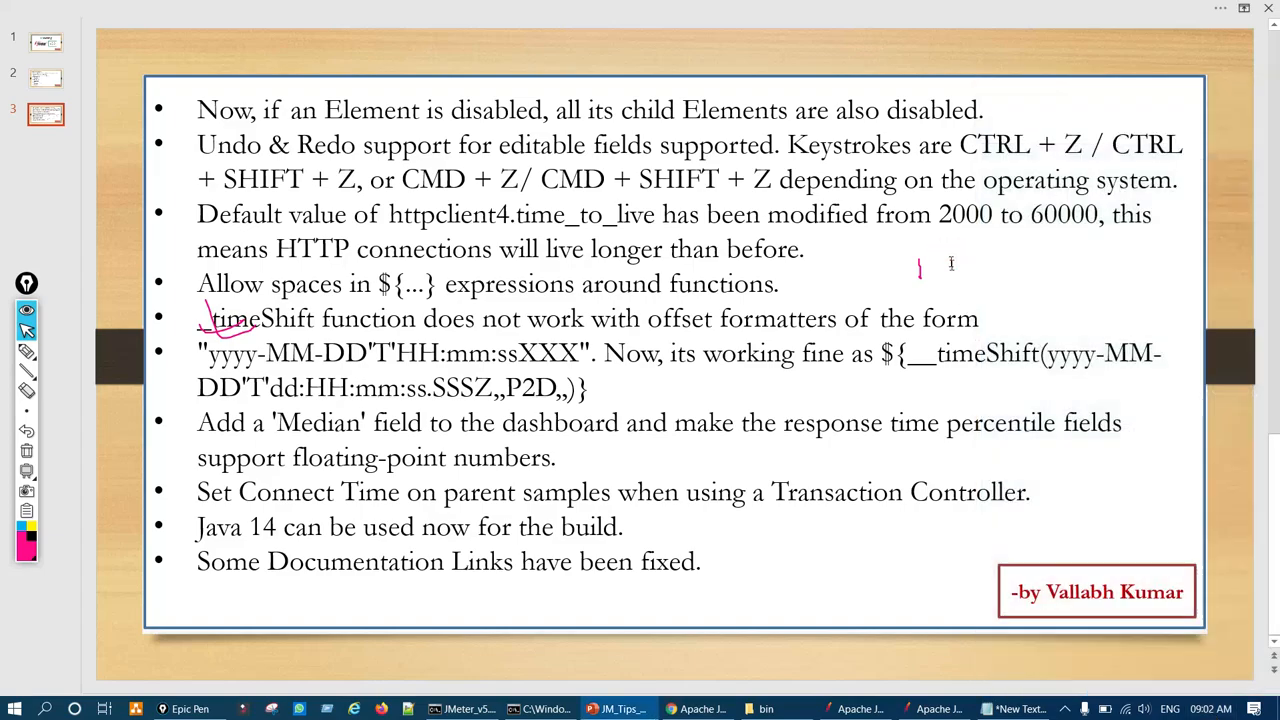
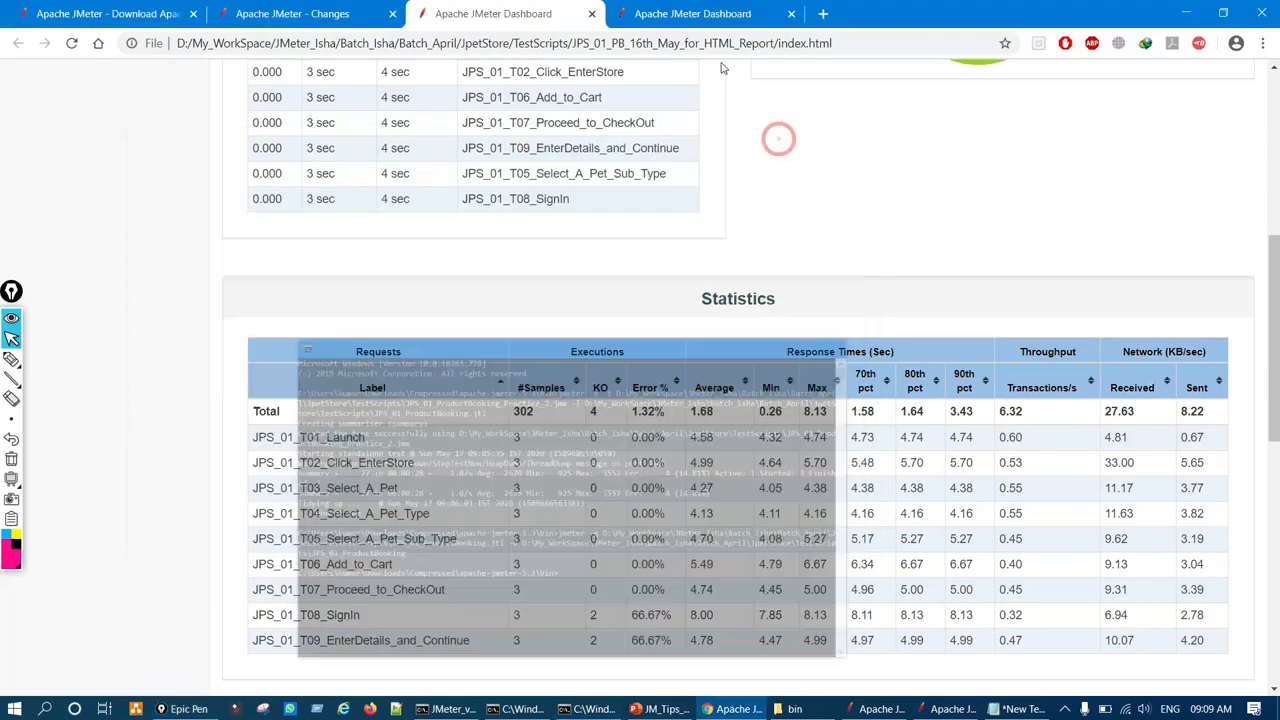
In the JPS_01_ProductBooking dashboard, circle the Median heading, draw an arrow down its column, tick the percentile headings, and clear the ink.
{"action": "left_click", "coordinate": [706, 14]}
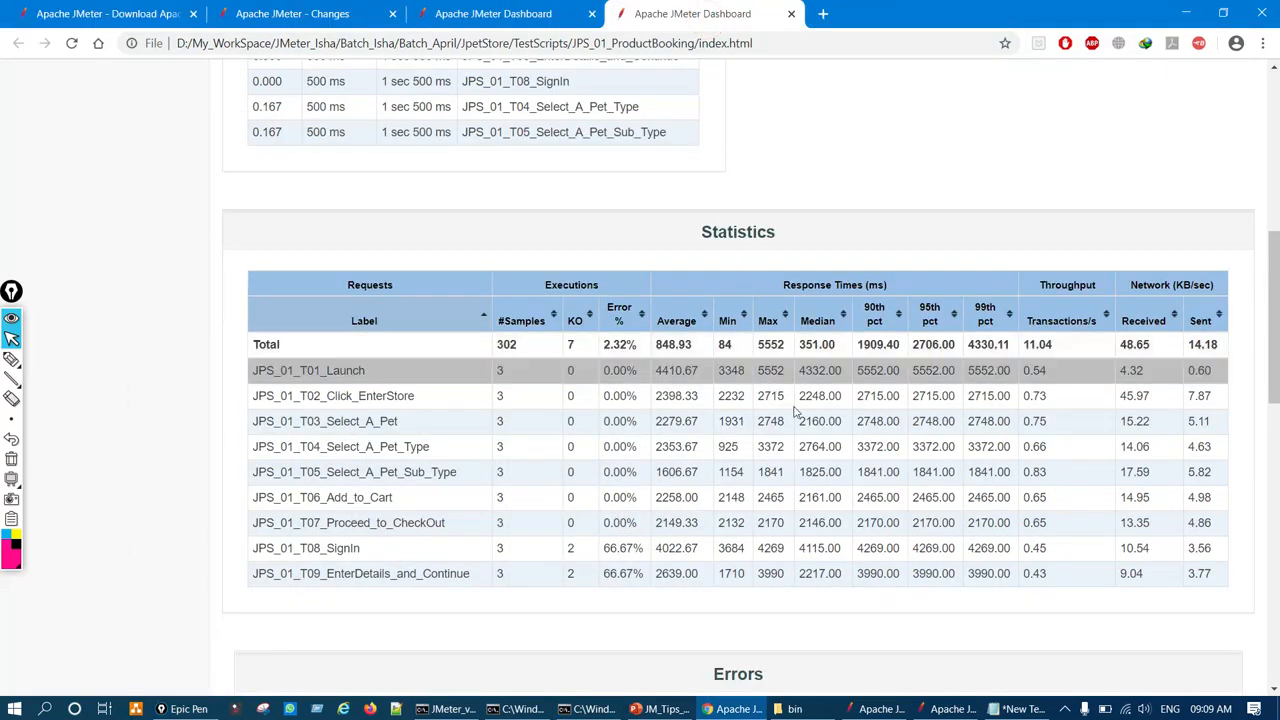
{"action": "key", "text": "ctrl+shift+3"}
{"action": "left_click_drag", "start_coordinate": [812, 308], "coordinate": [800, 326]}
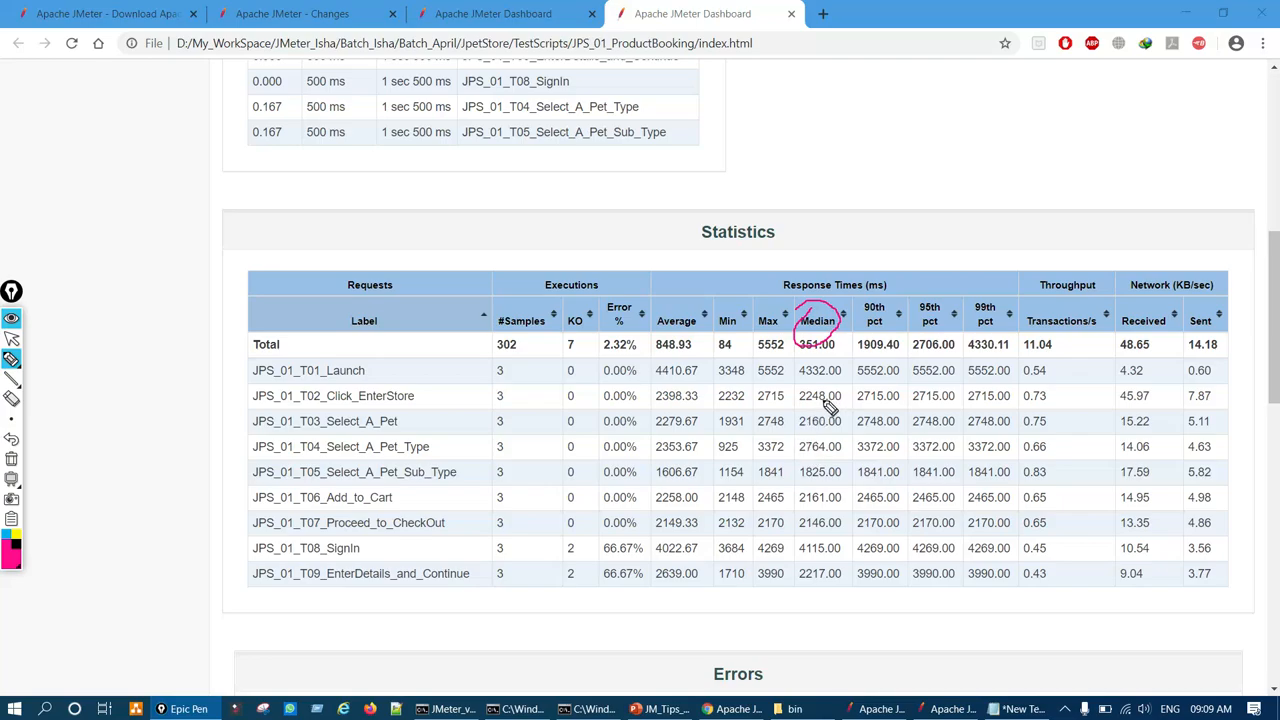
{"action": "mouse_move", "coordinate": [818, 370]}
{"action": "left_mouse_down"}
{"action": "mouse_move", "coordinate": [817, 586]}
{"action": "mouse_move", "coordinate": [828, 570]}
{"action": "left_mouse_up"}
{"action": "mouse_move", "coordinate": [866, 316]}
{"action": "left_mouse_down"}
{"action": "mouse_move", "coordinate": [925, 292]}
{"action": "mouse_move", "coordinate": [968, 328]}
{"action": "left_mouse_up"}
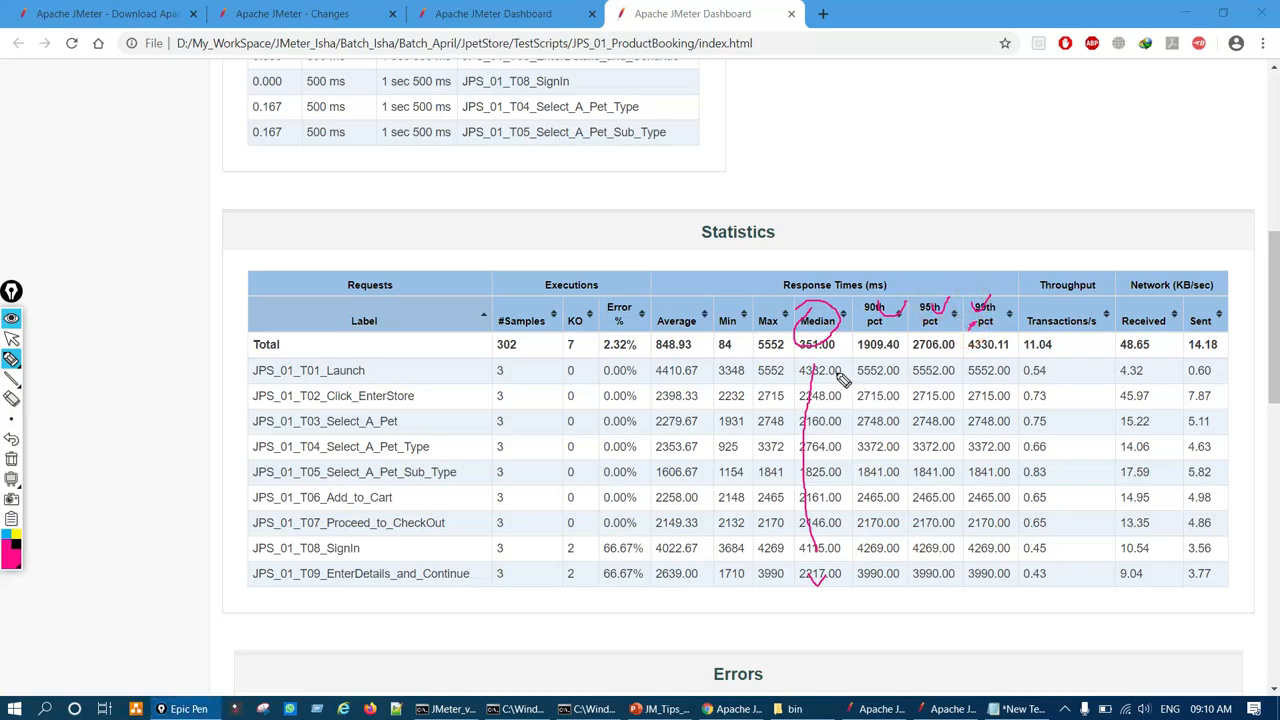
{"action": "key", "text": "ctrl+shift+c"}
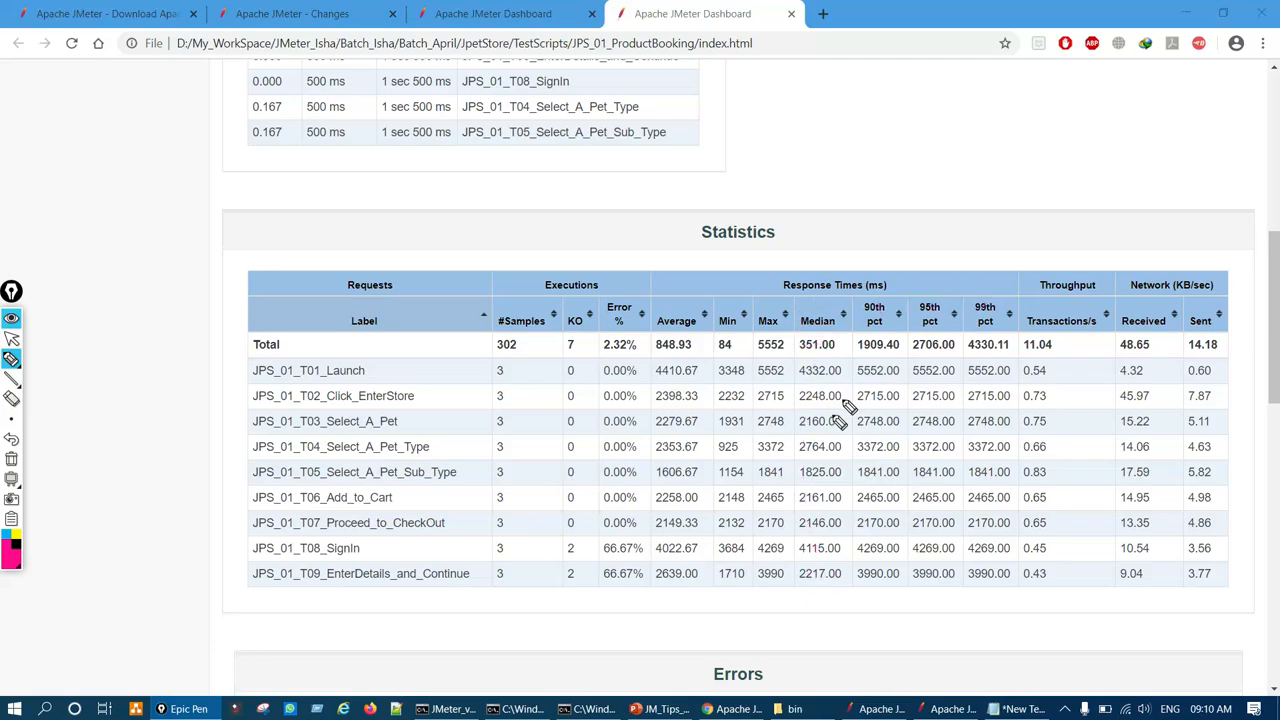
Return to the presentation slide, circle "percentile" and "floating-point" in the Median bullet, and clear the circles.
{"action": "left_click", "coordinate": [663, 709]}
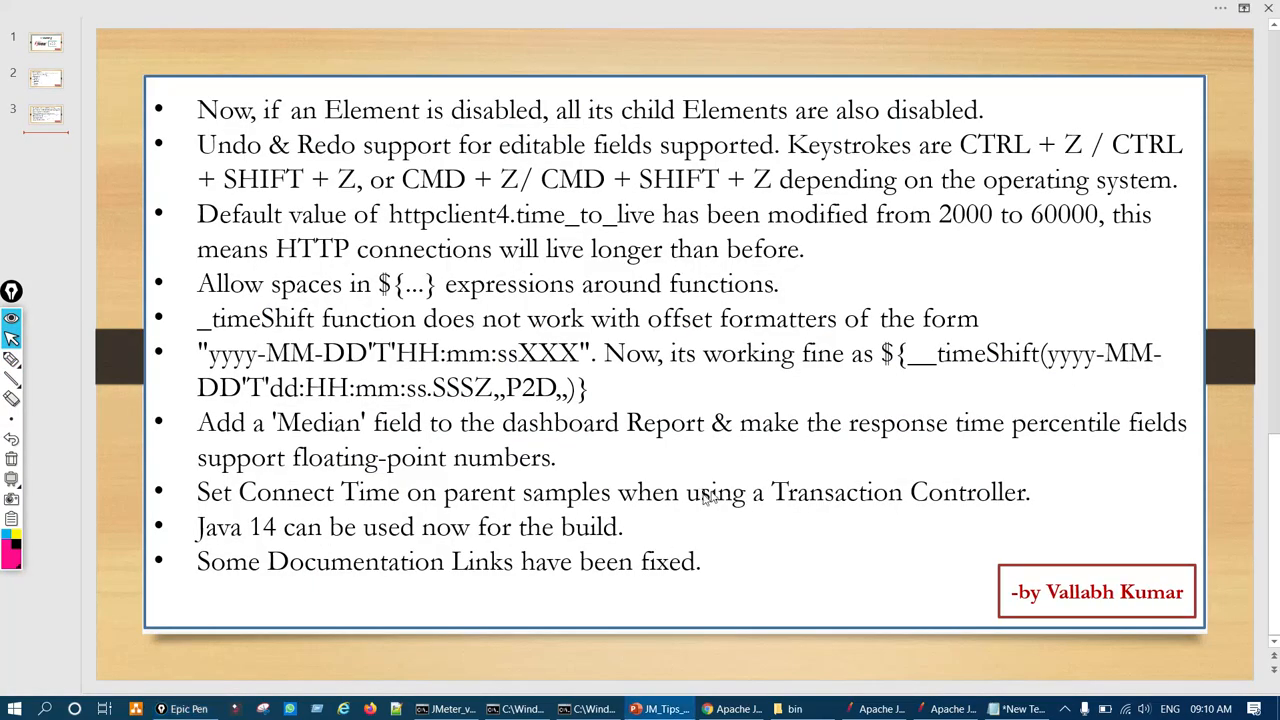
{"action": "key", "text": "ctrl+shift+p"}
{"action": "left_click_drag", "start_coordinate": [1012, 440], "coordinate": [1058, 415]}
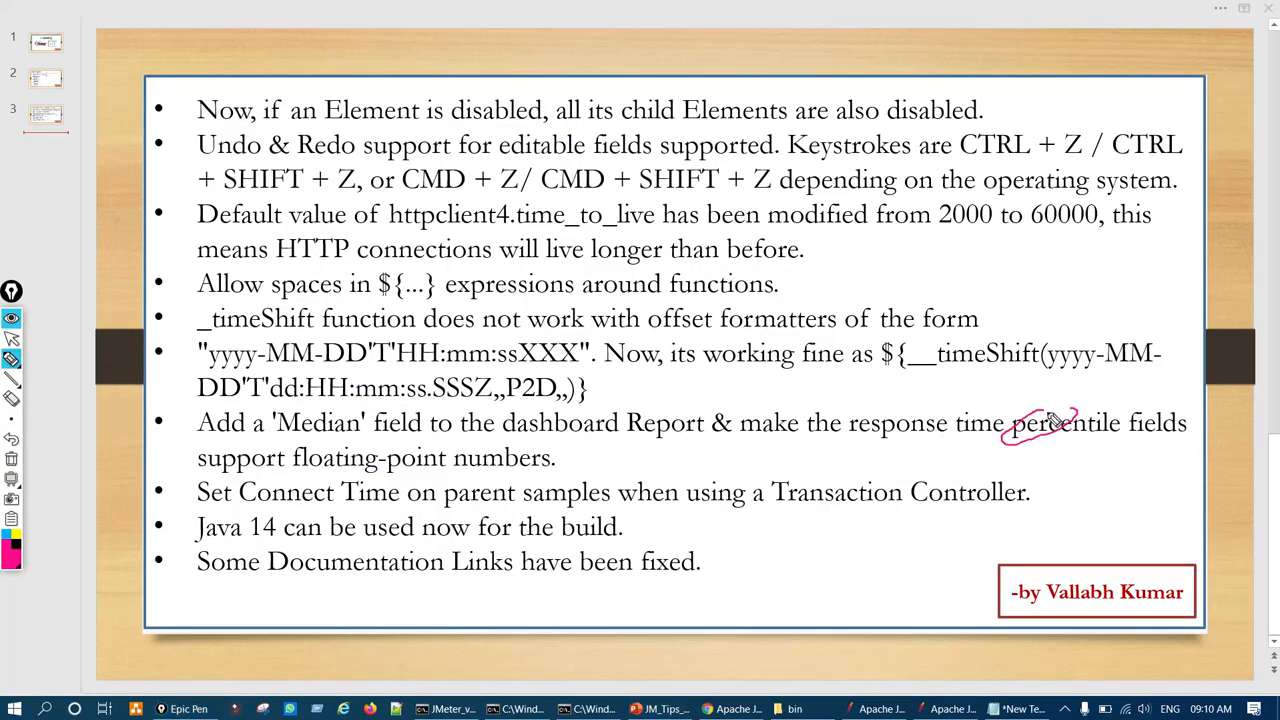
{"action": "mouse_move", "coordinate": [384, 447]}
{"action": "left_mouse_down"}
{"action": "mouse_move", "coordinate": [410, 482]}
{"action": "mouse_move", "coordinate": [400, 436]}
{"action": "left_mouse_up"}
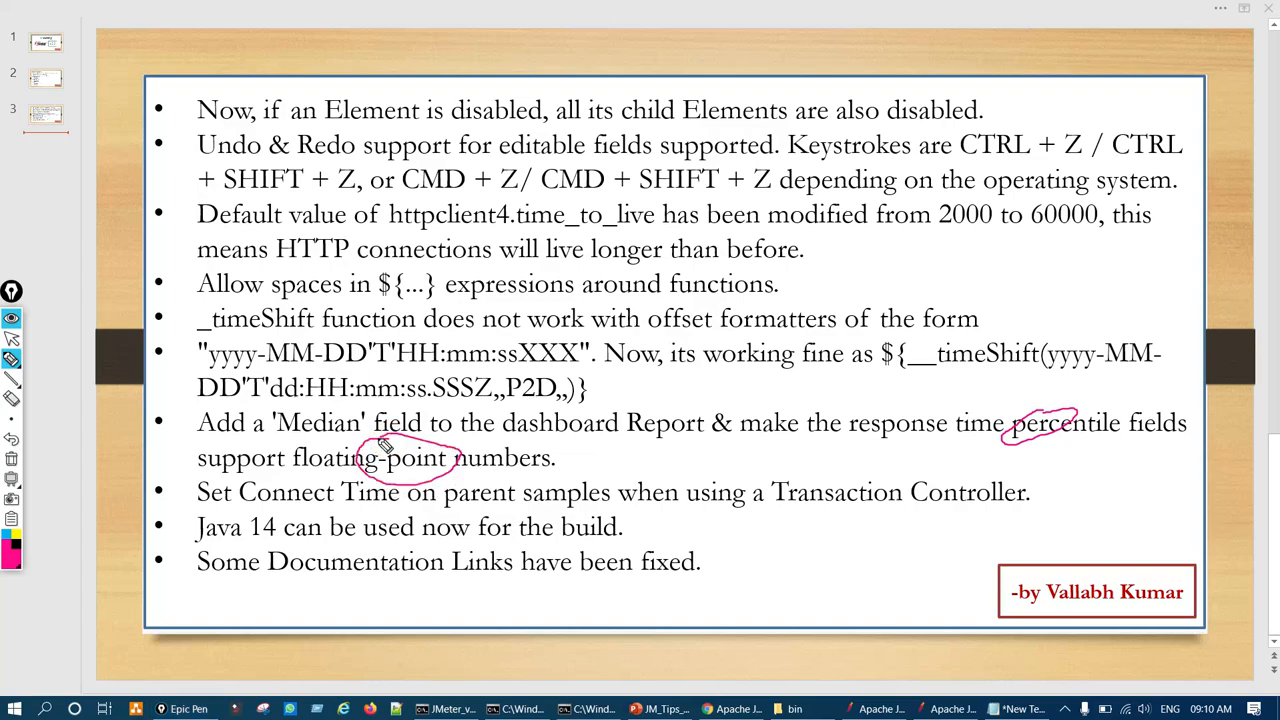
{"action": "key", "text": "ctrl+shift+c"}
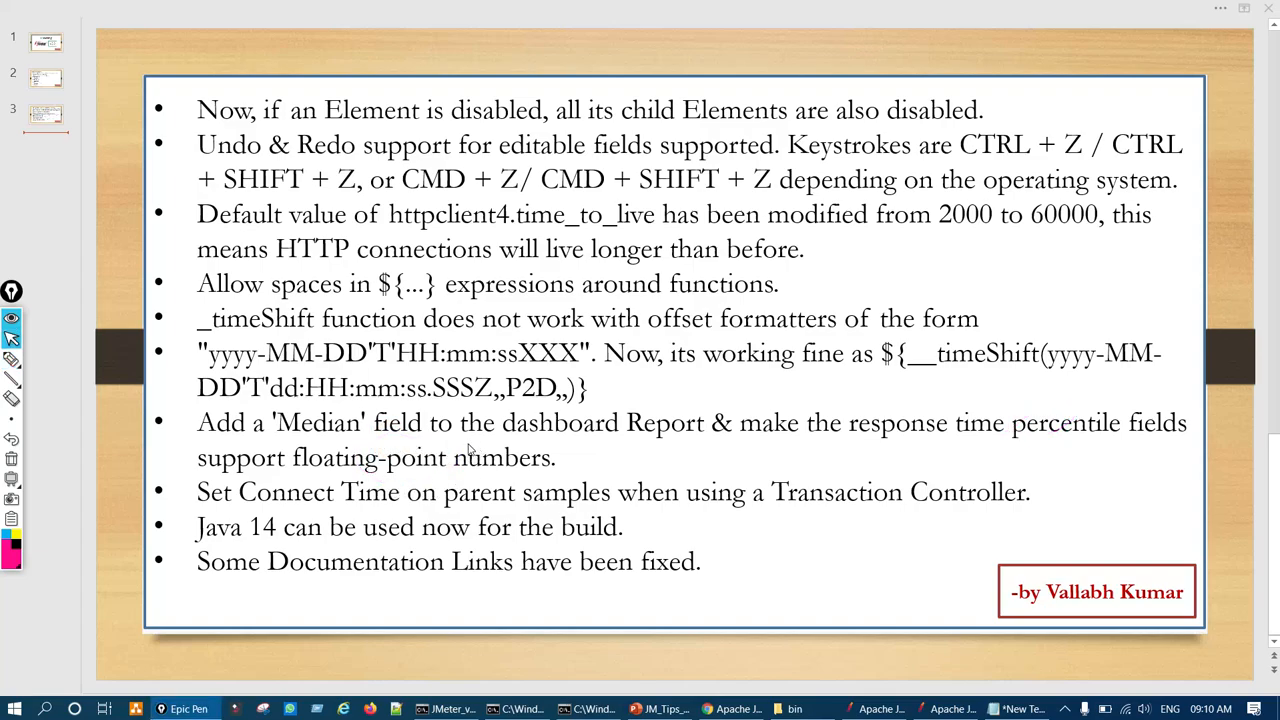
In the browser, mark and clear the 90th percentile decimals, and compare the statistics with those of the JPS_01_PB_16th_May_for_HTML_Report dashboard.
{"action": "left_click", "coordinate": [740, 708]}
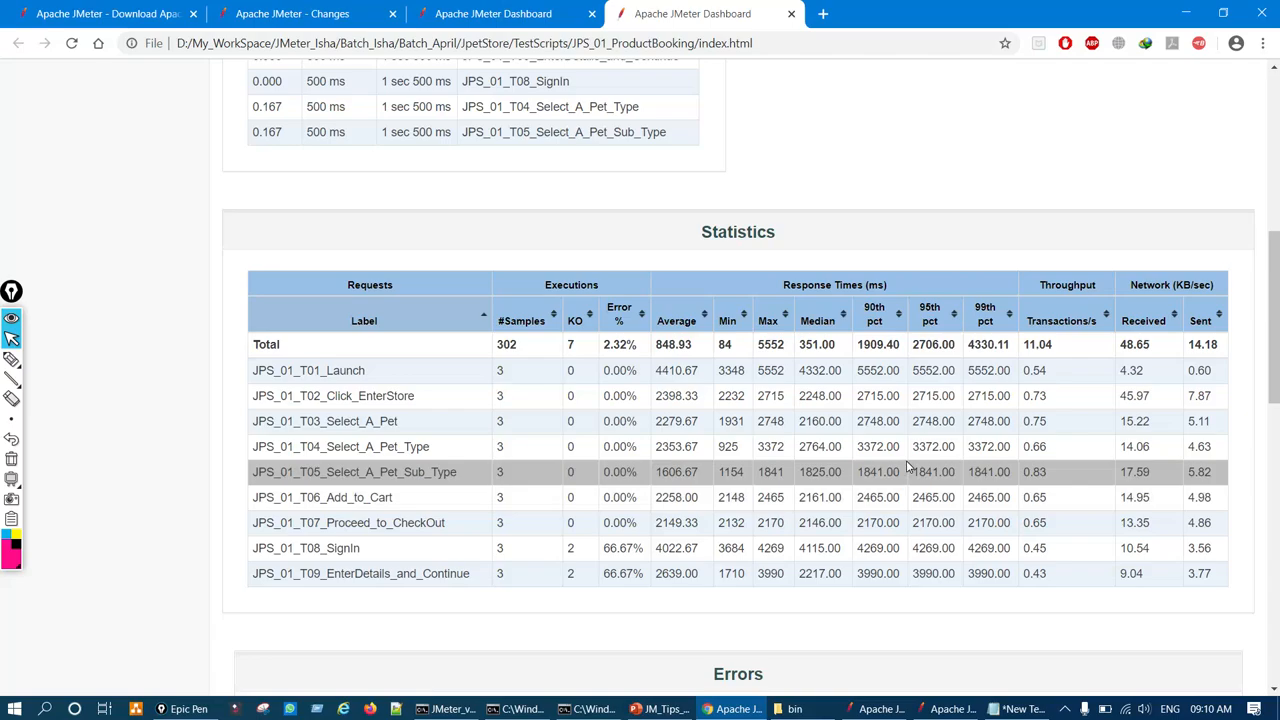
{"action": "key", "text": "ctrl+shift+p"}
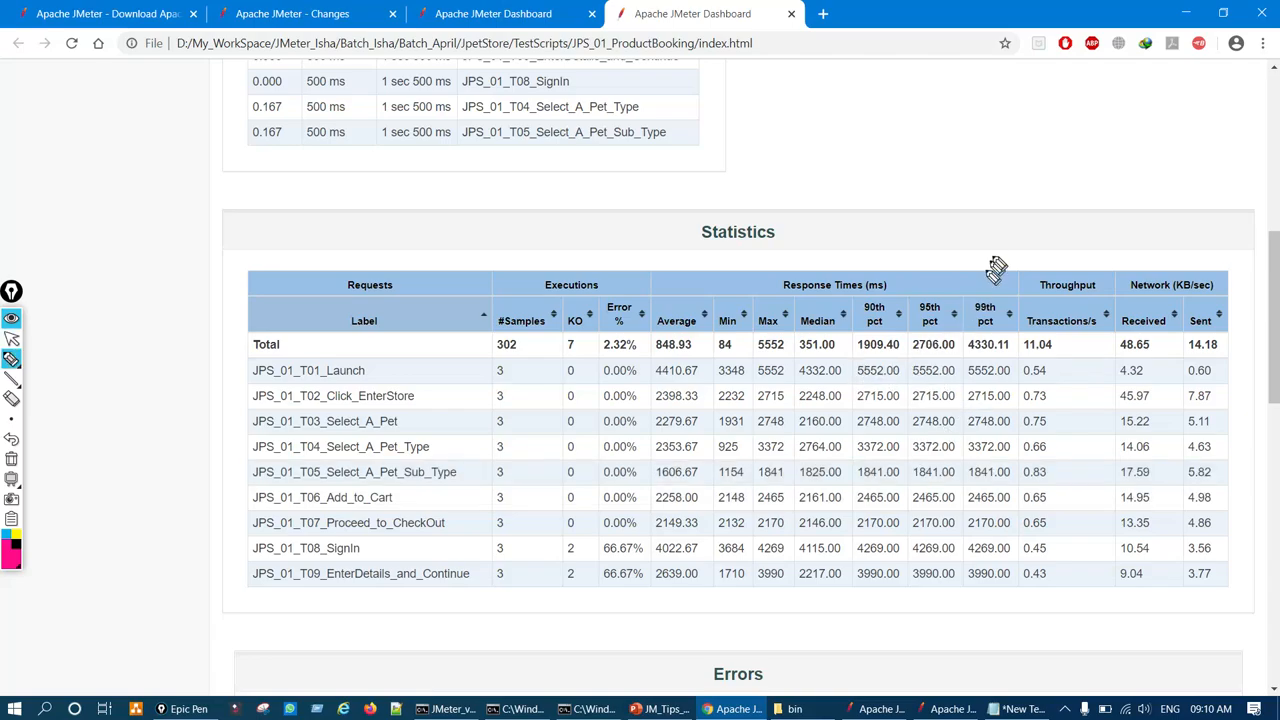
{"action": "mouse_move", "coordinate": [895, 373]}
{"action": "left_mouse_down"}
{"action": "mouse_move", "coordinate": [903, 446]}
{"action": "mouse_move", "coordinate": [895, 397]}
{"action": "left_mouse_up"}
{"action": "key", "text": "ctrl+shift+d"}
{"action": "key", "text": "ctrl+shift+c"}
{"action": "left_click", "coordinate": [511, 16]}
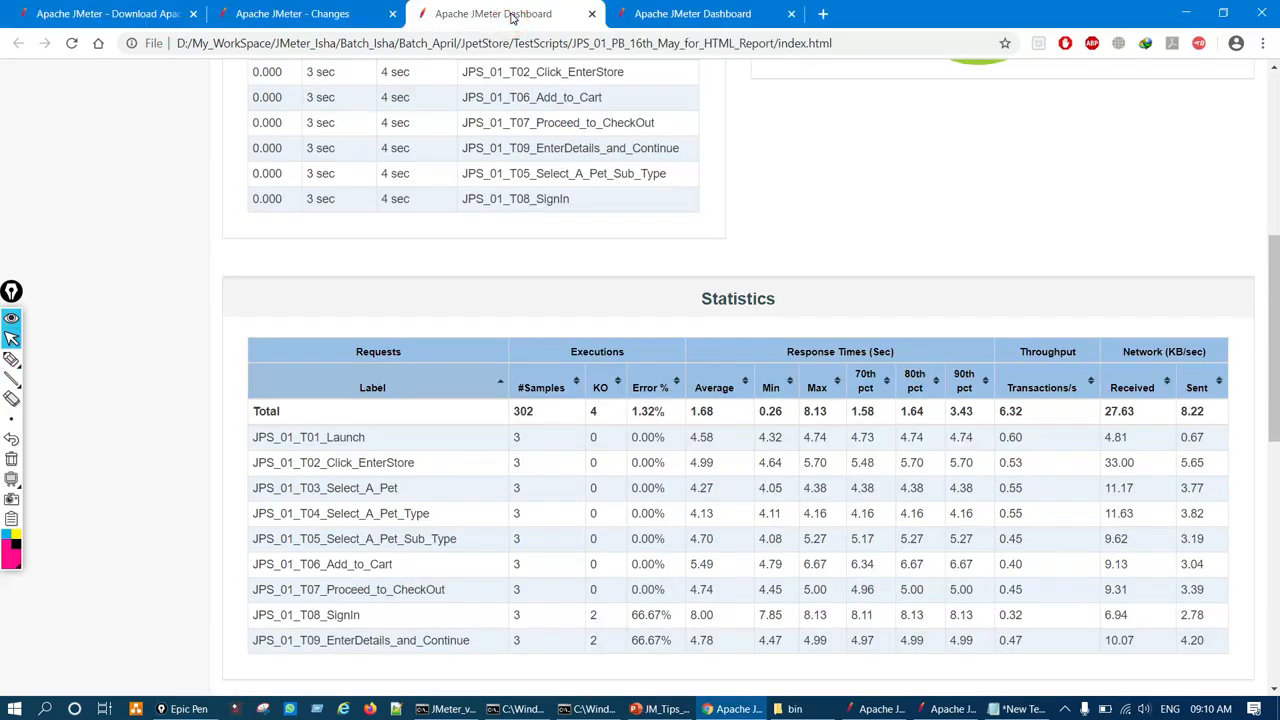
{"action": "left_click", "coordinate": [705, 14]}
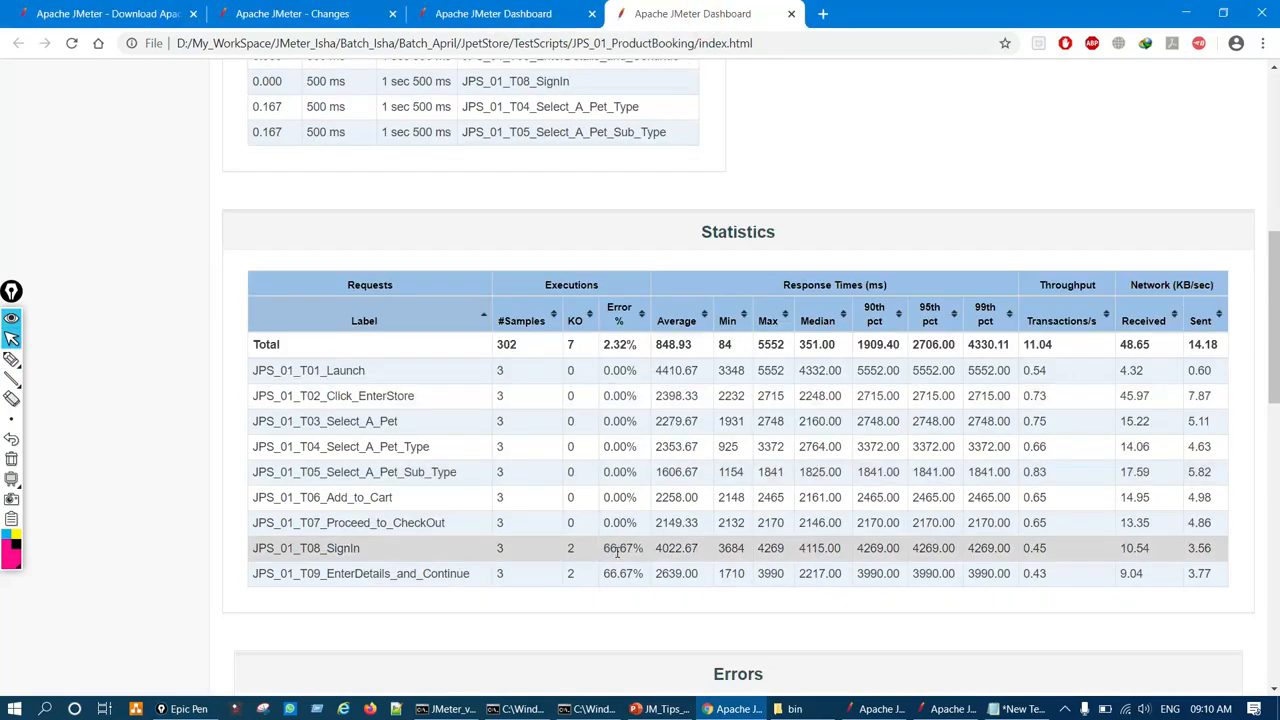
Return to the slide, tick the Median and Connect Time bullets, mark the Transaction Controller wording, and clear the ink.
{"action": "left_click", "coordinate": [662, 709]}
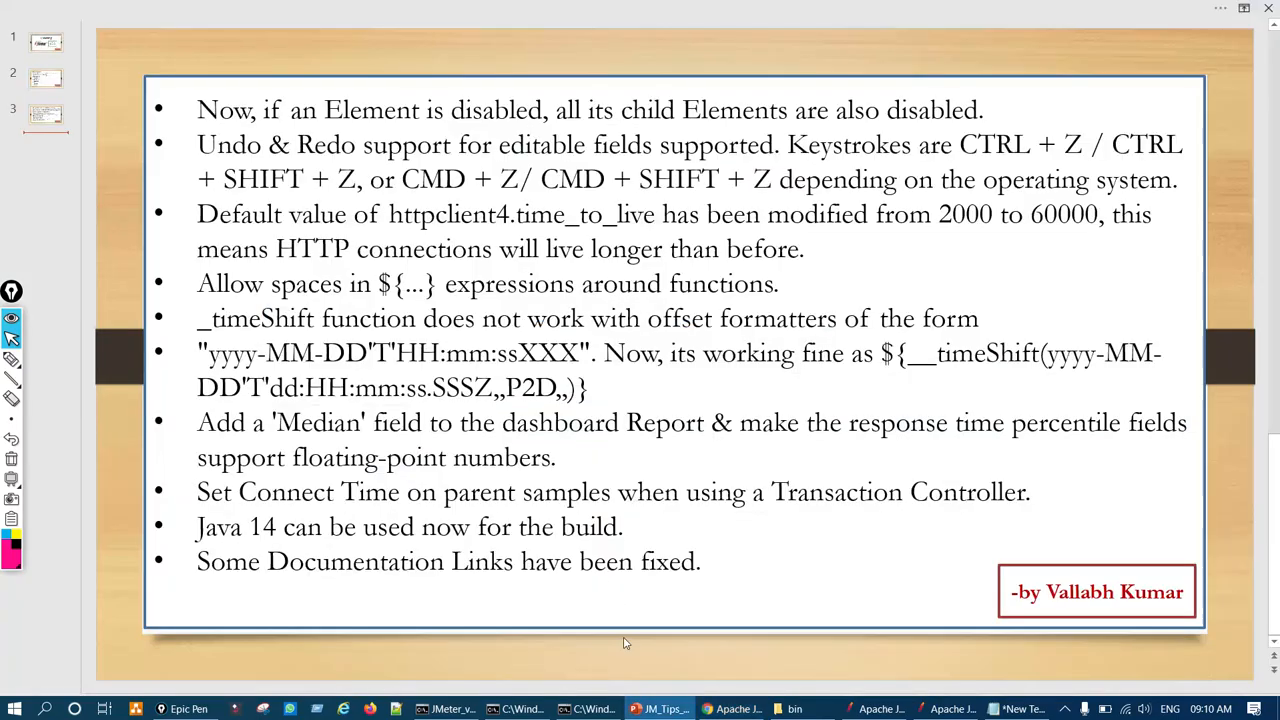
{"action": "left_click", "coordinate": [12, 358]}
{"action": "left_click_drag", "start_coordinate": [178, 420], "coordinate": [243, 429]}
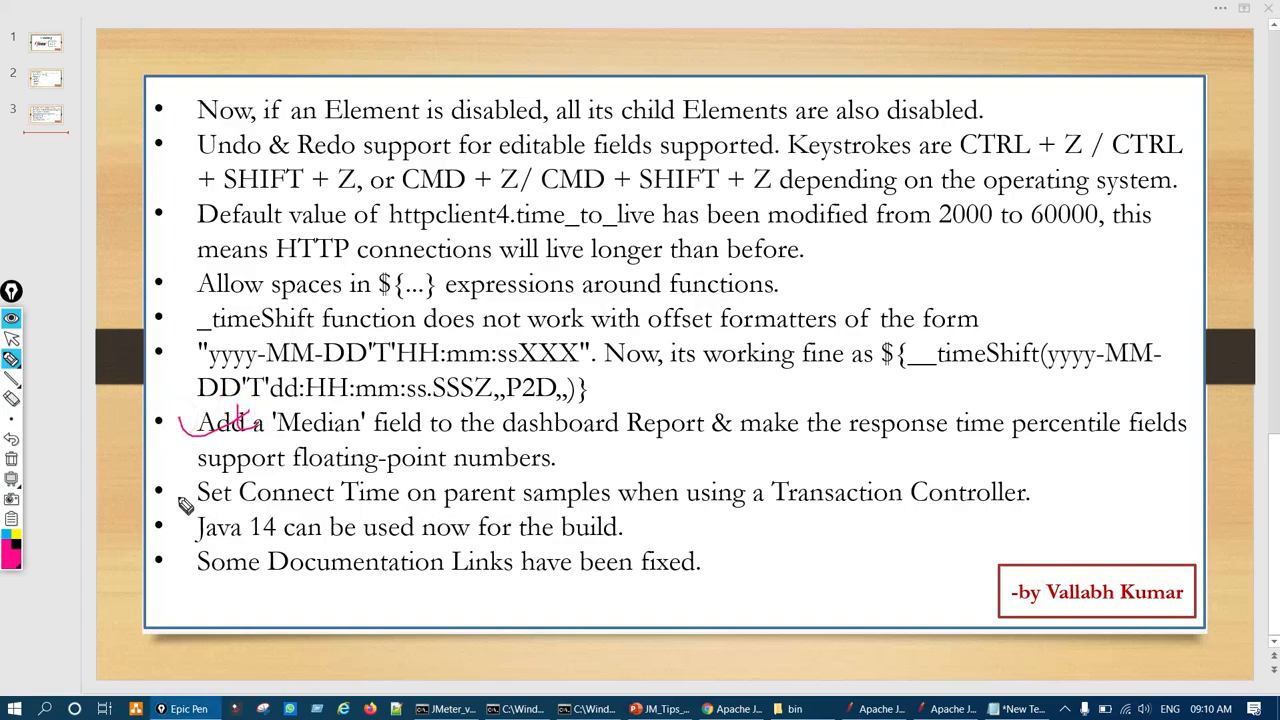
{"action": "left_click_drag", "start_coordinate": [178, 492], "coordinate": [230, 508]}
{"action": "mouse_move", "coordinate": [715, 480]}
{"action": "left_mouse_down"}
{"action": "mouse_move", "coordinate": [666, 517]}
{"action": "mouse_move", "coordinate": [835, 490]}
{"action": "mouse_move", "coordinate": [724, 466]}
{"action": "left_mouse_up"}
{"action": "left_click_drag", "start_coordinate": [822, 482], "coordinate": [888, 460]}
{"action": "key", "text": "Escape"}
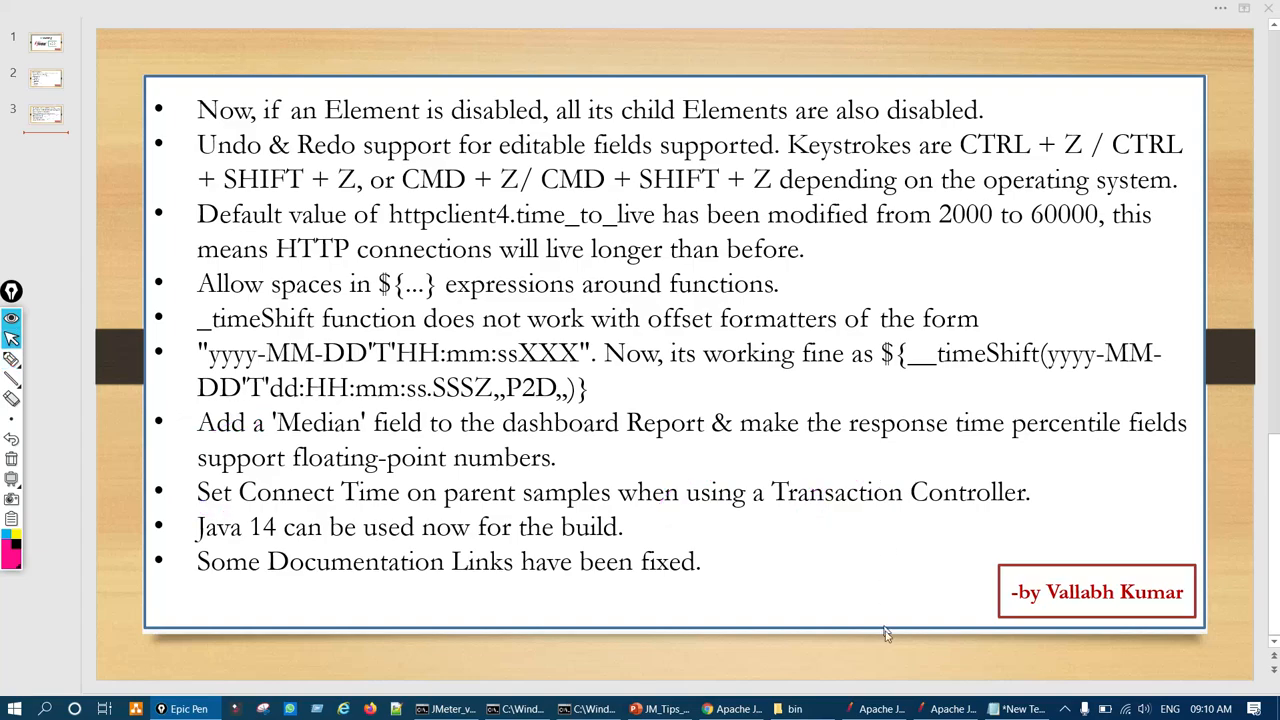
Switch to the JMeter 5.3 test plan and add a Transaction Controller to the Thread Group.
{"action": "left_click", "coordinate": [878, 709]}
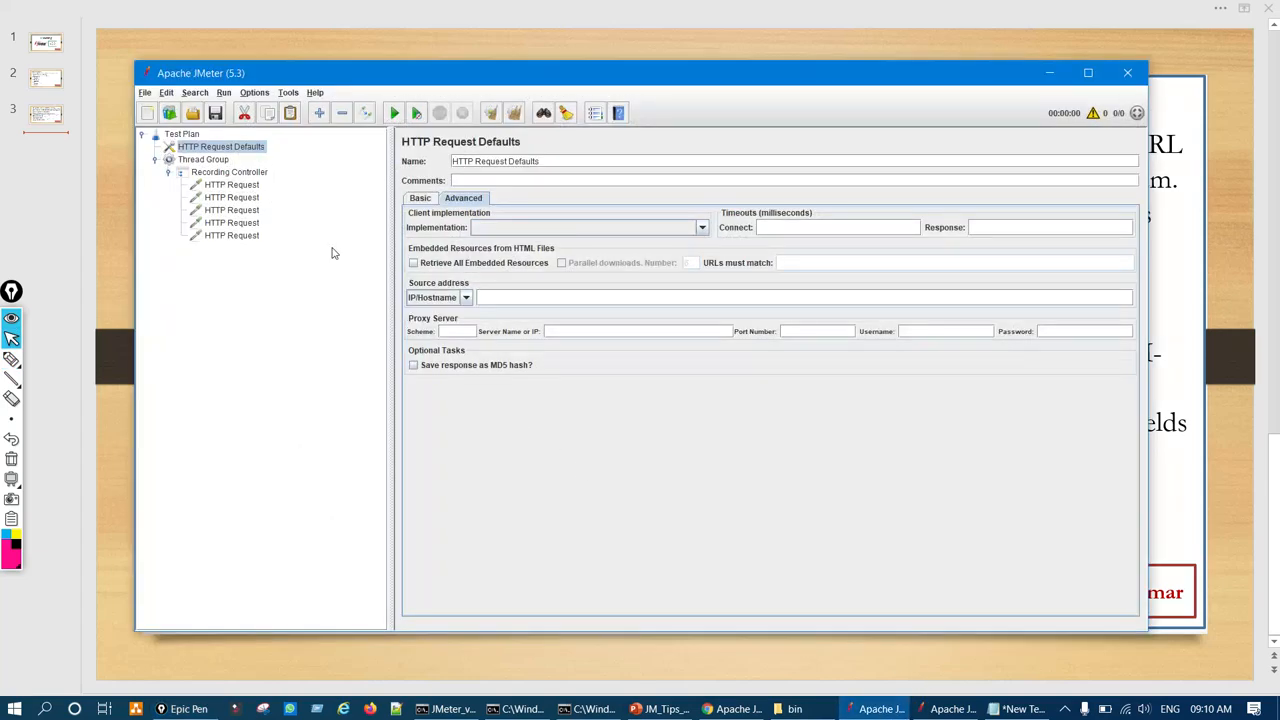
{"action": "left_click", "coordinate": [168, 172]}
{"action": "left_click", "coordinate": [200, 160]}
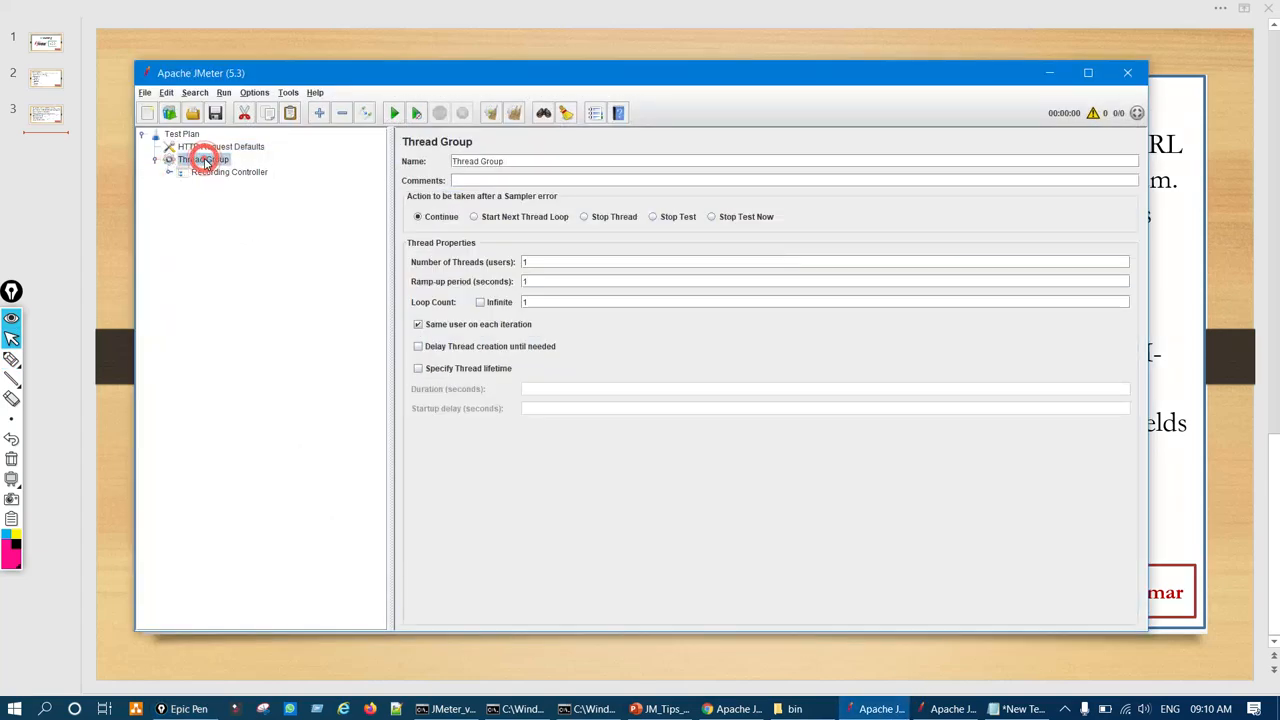
{"action": "right_click", "coordinate": [204, 160]}
{"action": "mouse_move", "coordinate": [216, 167]}
{"action": "mouse_move", "coordinate": [390, 183]}
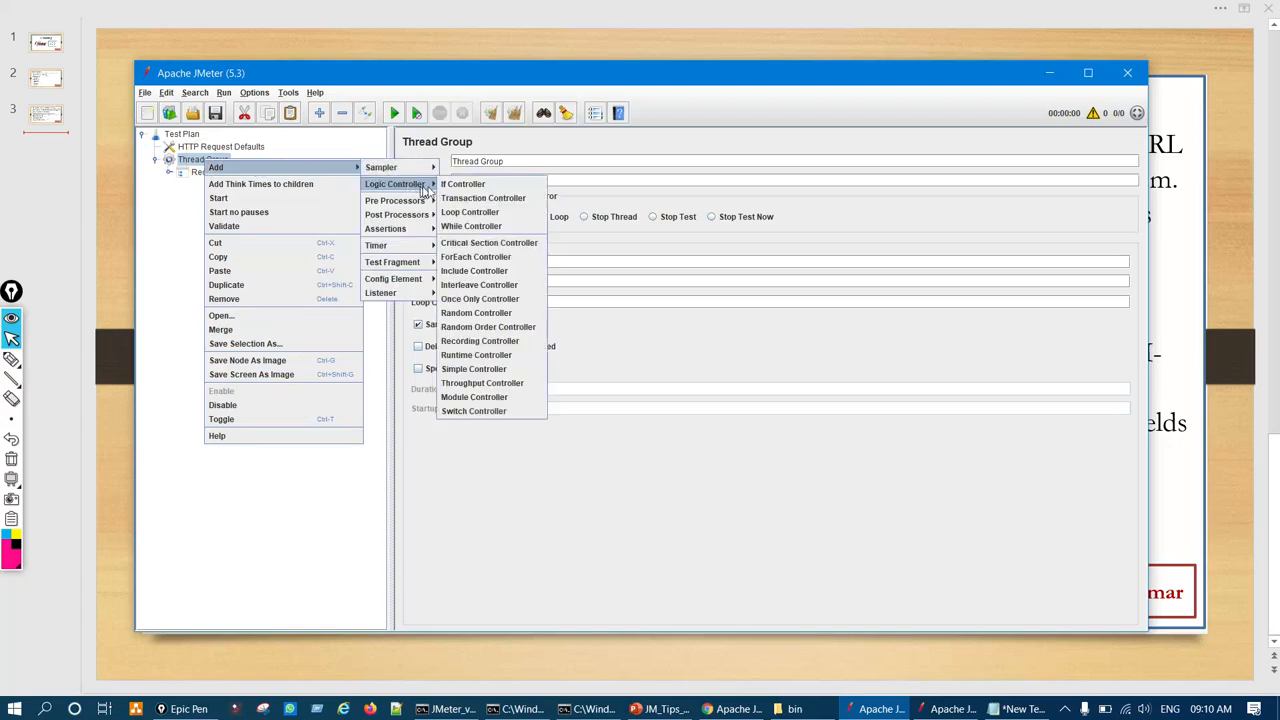
{"action": "left_click", "coordinate": [480, 195]}
Add two HTTP Request samplers under the Transaction Controller.
{"action": "right_click", "coordinate": [192, 176]}
{"action": "left_click", "coordinate": [196, 185]}
{"action": "right_click", "coordinate": [192, 185]}
{"action": "mouse_move", "coordinate": [277, 197]}
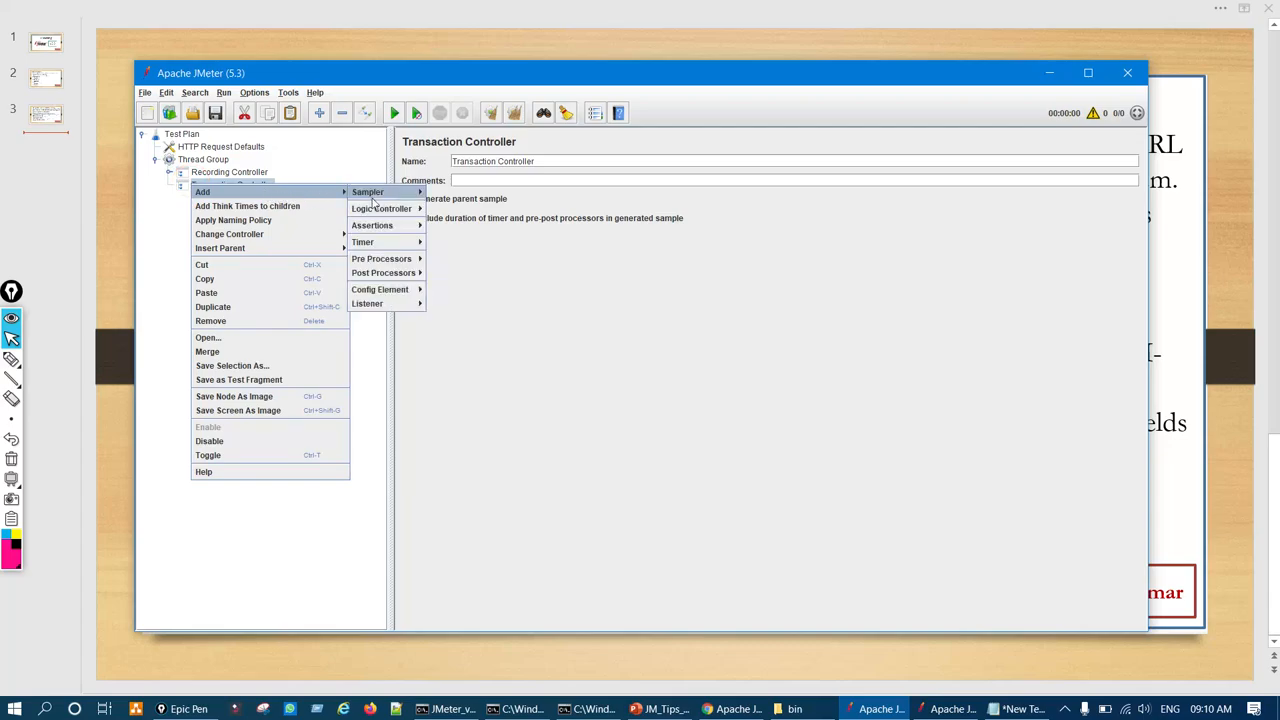
{"action": "mouse_move", "coordinate": [395, 192]}
{"action": "left_click", "coordinate": [441, 199]}
{"action": "left_click", "coordinate": [252, 186]}
{"action": "right_click", "coordinate": [253, 188]}
{"action": "mouse_move", "coordinate": [277, 195]}
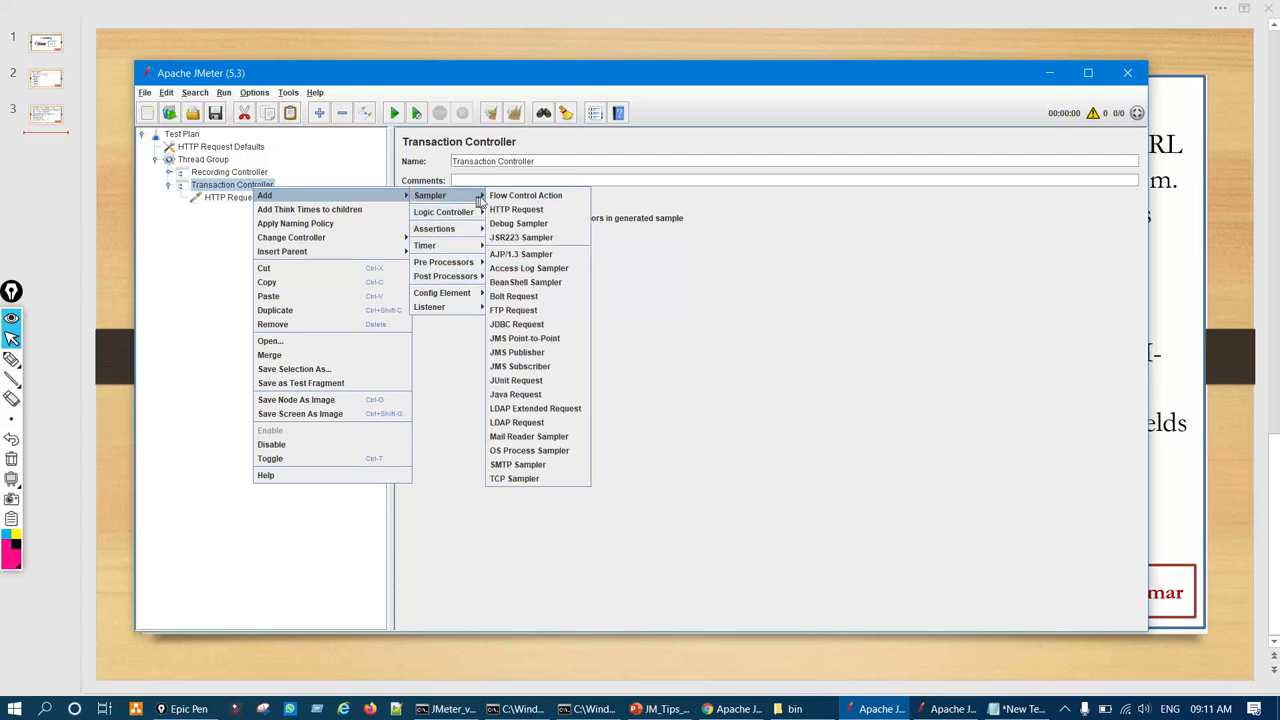
{"action": "left_click", "coordinate": [512, 209]}
Add a View Results Tree listener to the Thread Group and disable the Recording Controller.
{"action": "left_click", "coordinate": [200, 160]}
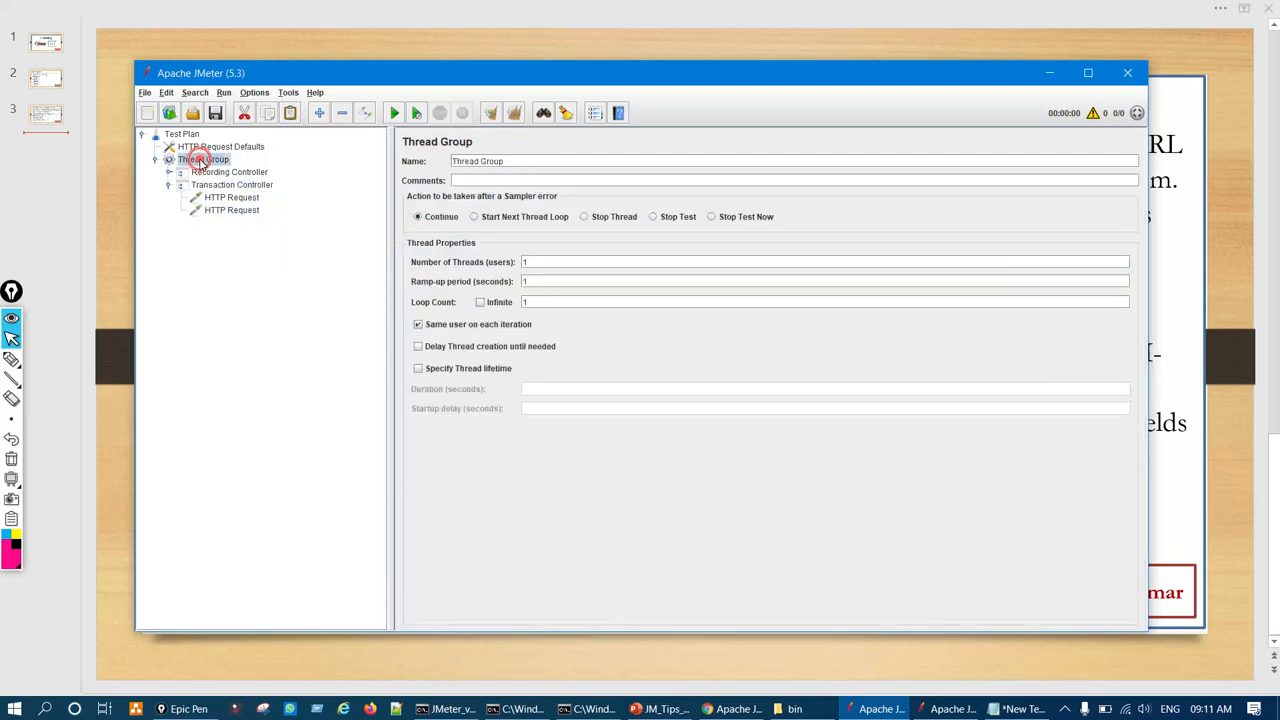
{"action": "right_click", "coordinate": [200, 161]}
{"action": "mouse_move", "coordinate": [311, 171]}
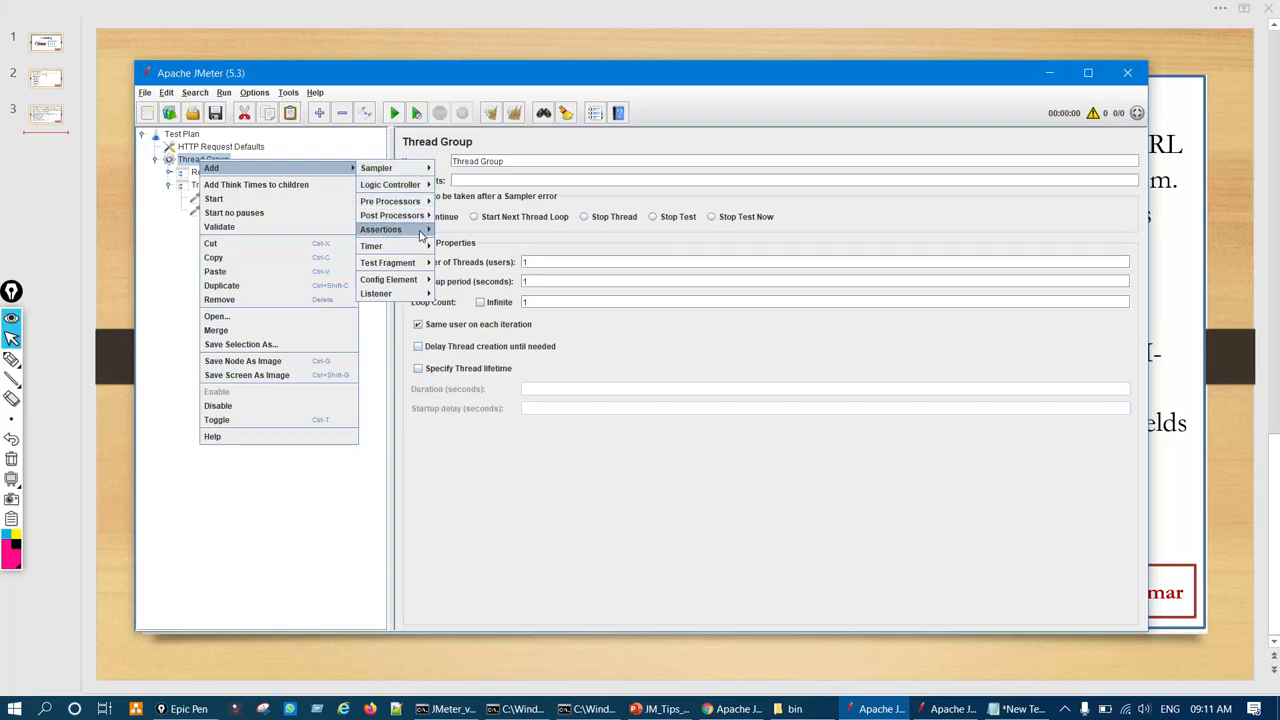
{"action": "mouse_move", "coordinate": [415, 294]}
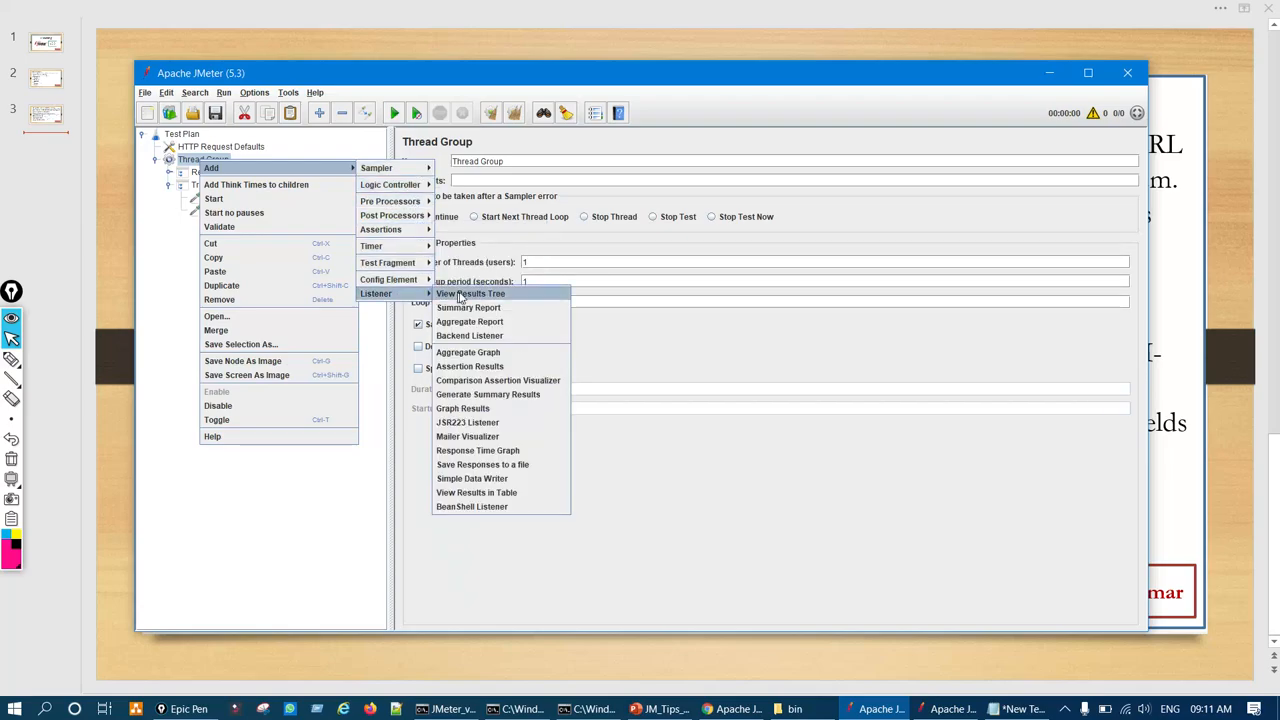
{"action": "left_click", "coordinate": [465, 294]}
{"action": "left_click", "coordinate": [205, 172]}
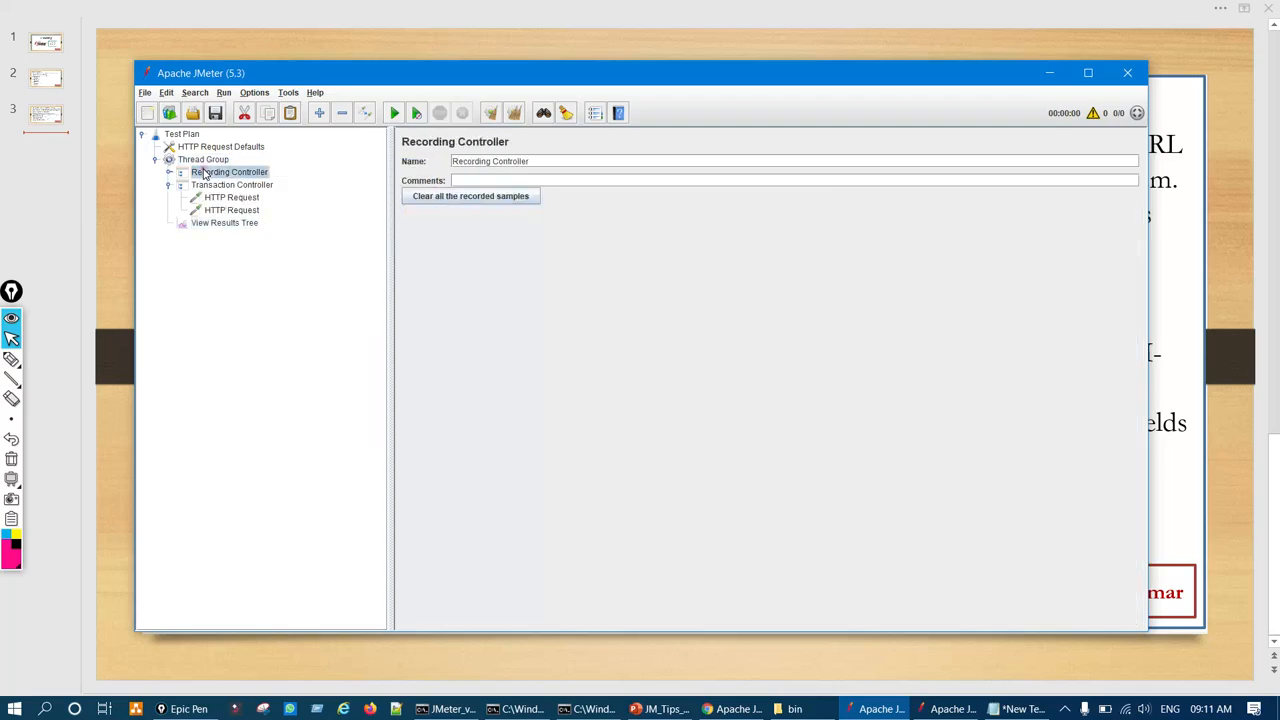
{"action": "key", "text": "ctrl+t"}
Run the test without saving the plan, widen the results list, and open the HTTP Request sampler results.
{"action": "left_click", "coordinate": [227, 224]}
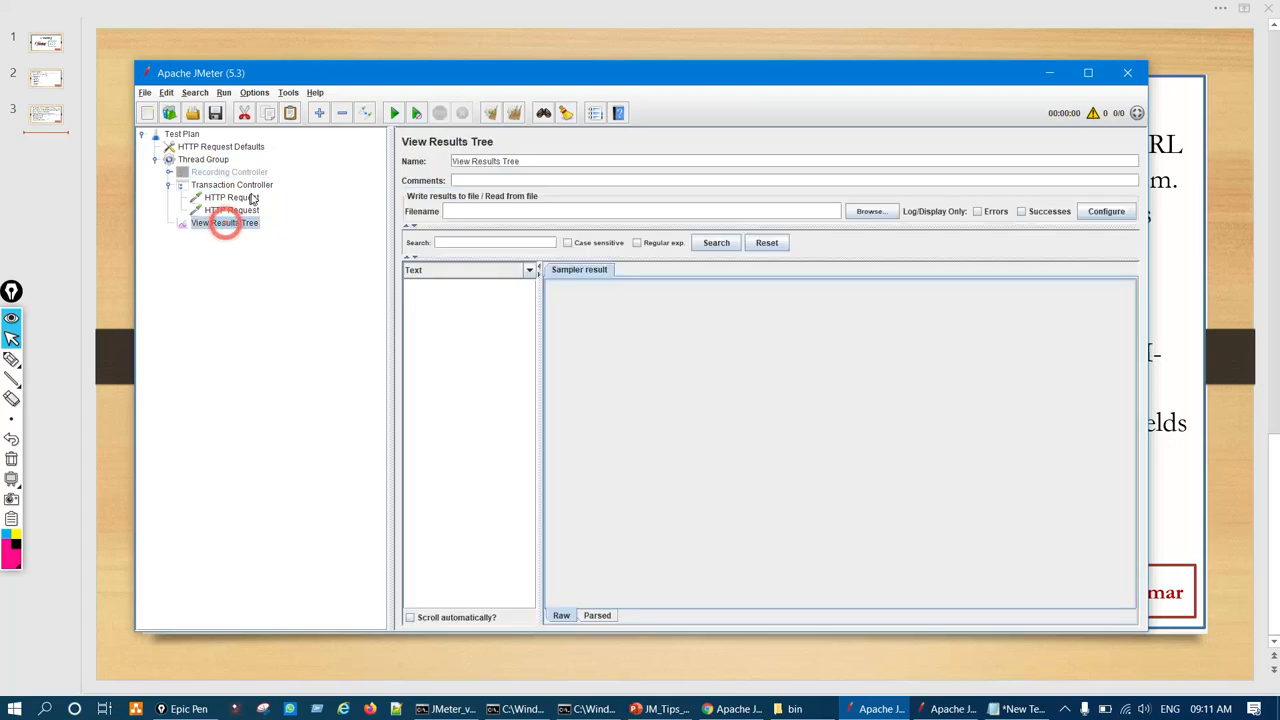
{"action": "left_click", "coordinate": [395, 113]}
{"action": "left_click", "coordinate": [655, 384]}
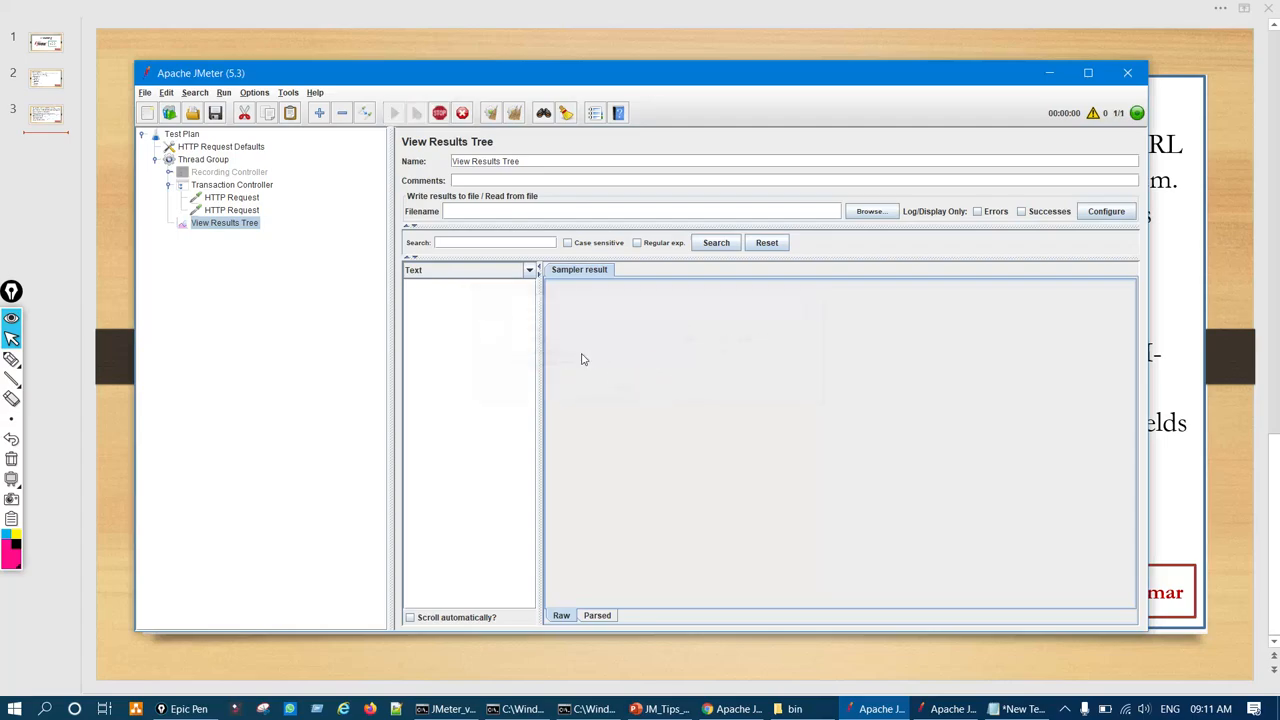
{"action": "left_click_drag", "start_coordinate": [540, 350], "coordinate": [587, 350]}
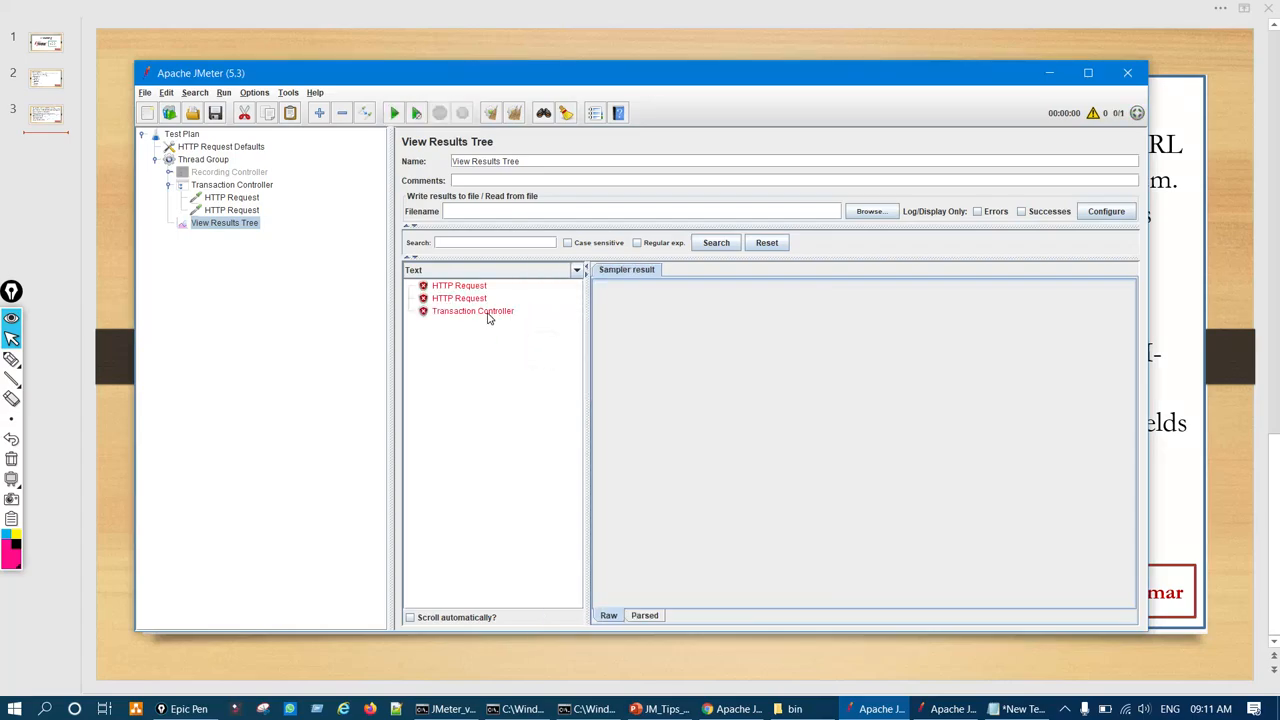
{"action": "left_click", "coordinate": [482, 300]}
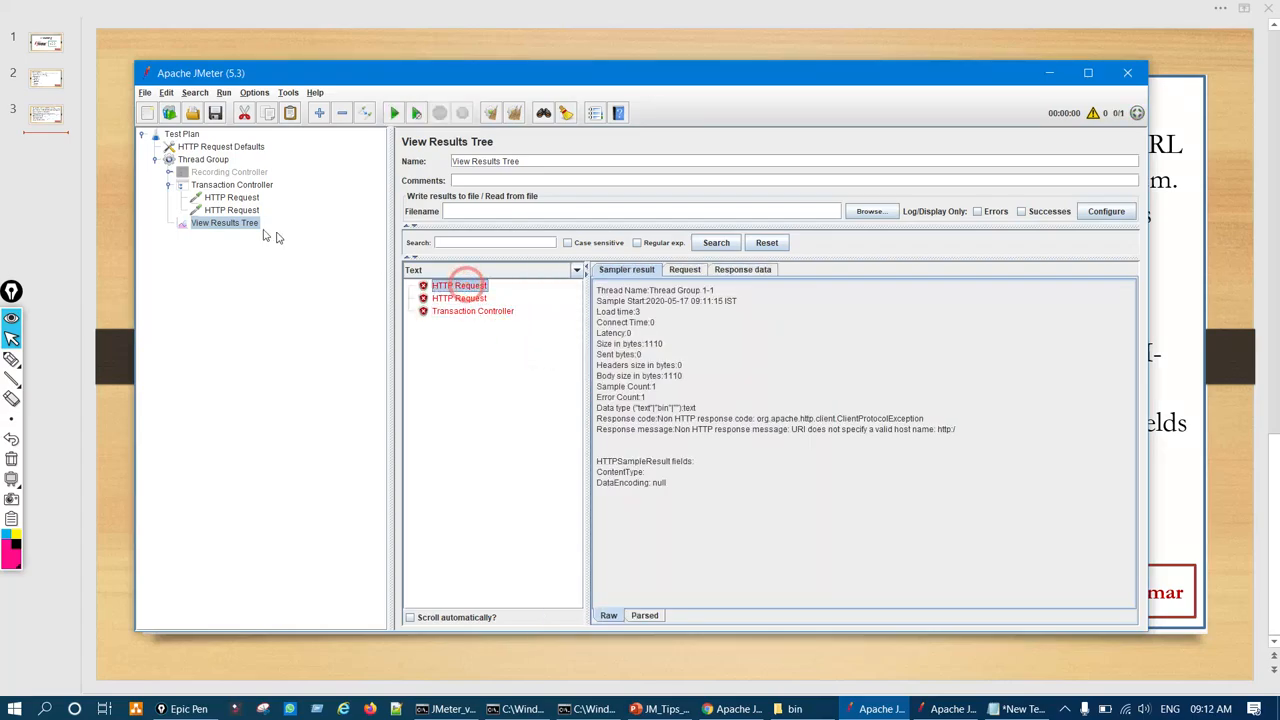
{"action": "left_click", "coordinate": [231, 197]}
{"action": "left_click", "coordinate": [655, 243]}
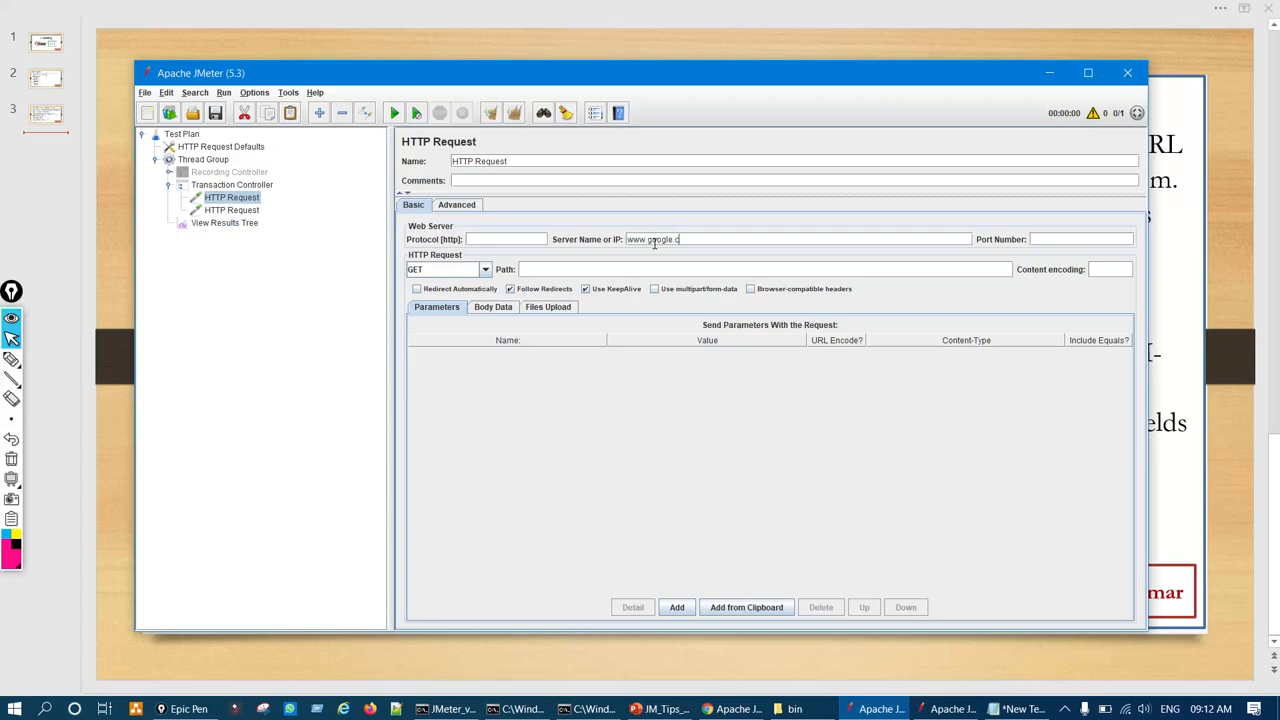
{"action": "left_click_drag", "start_coordinate": [695, 238], "coordinate": [580, 238]}
{"action": "key", "text": "ctrl+c"}
{"action": "left_click", "coordinate": [231, 210]}
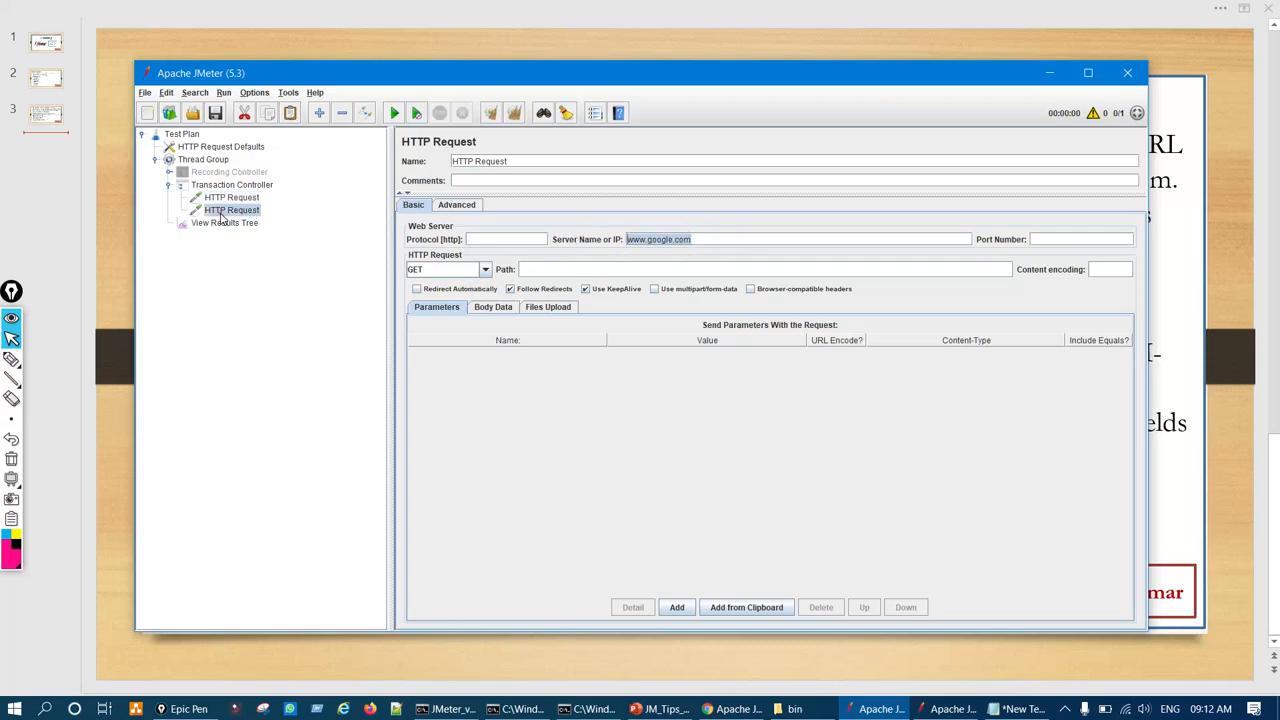
{"action": "left_click", "coordinate": [649, 238]}
{"action": "key", "text": "ctrl+v"}
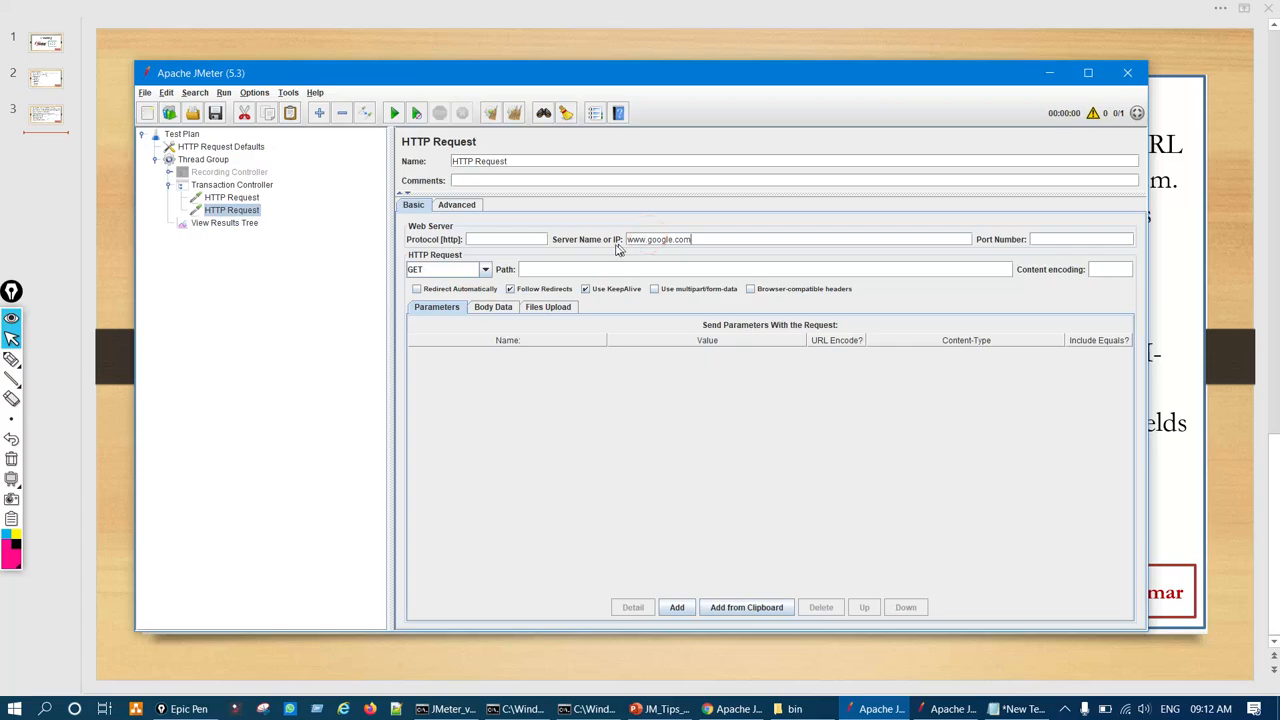
Rename the Transaction Controller as Launch, leave the plan unsaved, and clear the old results from View Results Tree.
{"action": "left_click", "coordinate": [256, 186]}
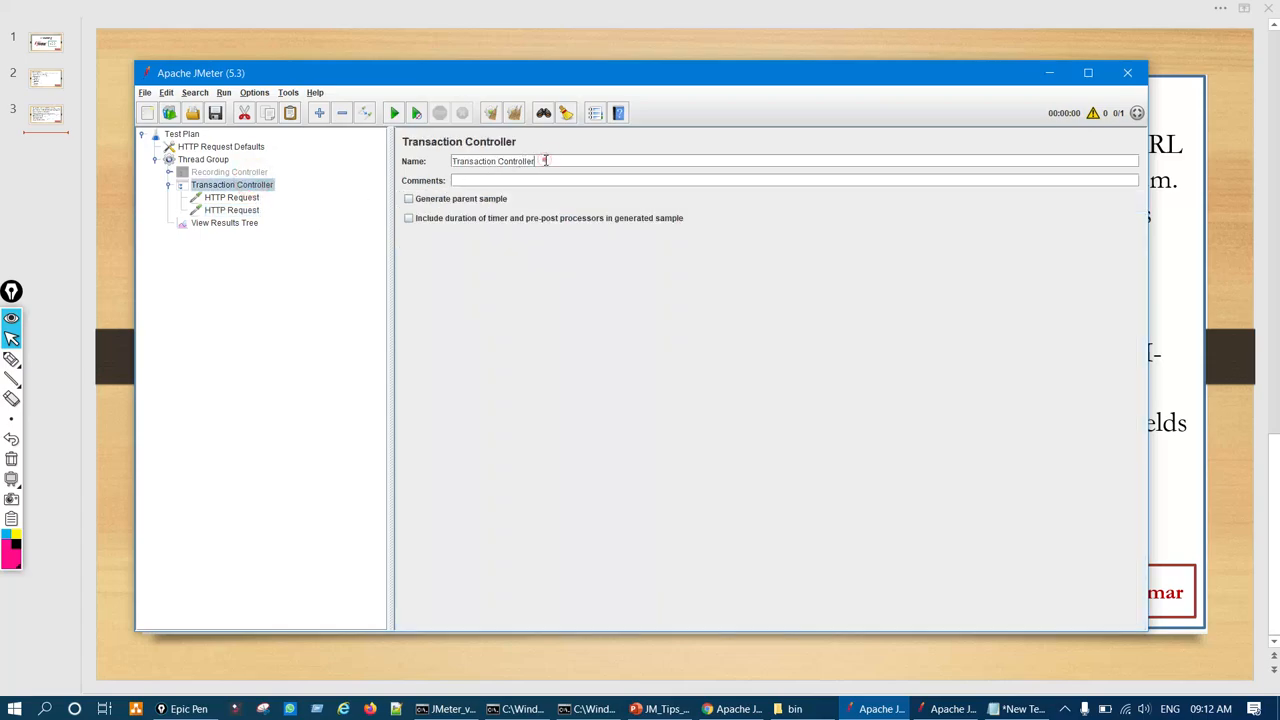
{"action": "left_click_drag", "start_coordinate": [545, 160], "coordinate": [427, 165]}
{"action": "type", "text": "Lau"}
{"action": "left_click", "coordinate": [213, 114]}
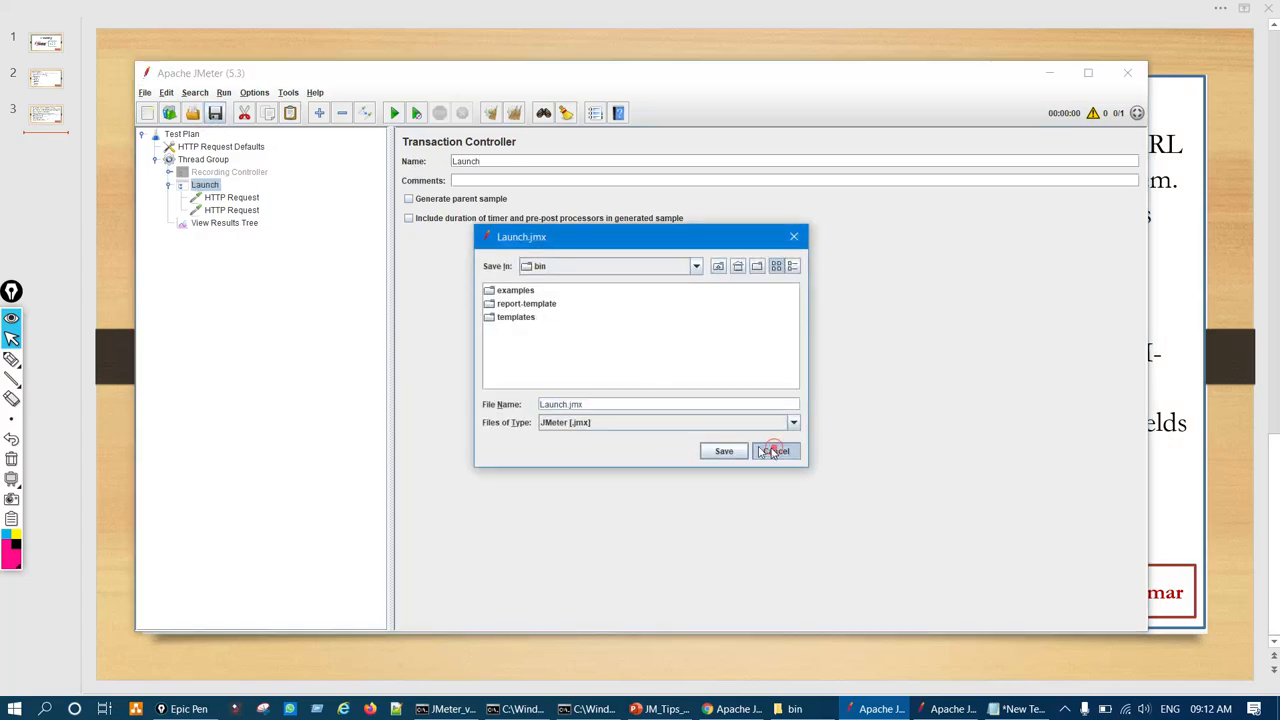
{"action": "left_click", "coordinate": [773, 449]}
{"action": "left_click", "coordinate": [232, 224]}
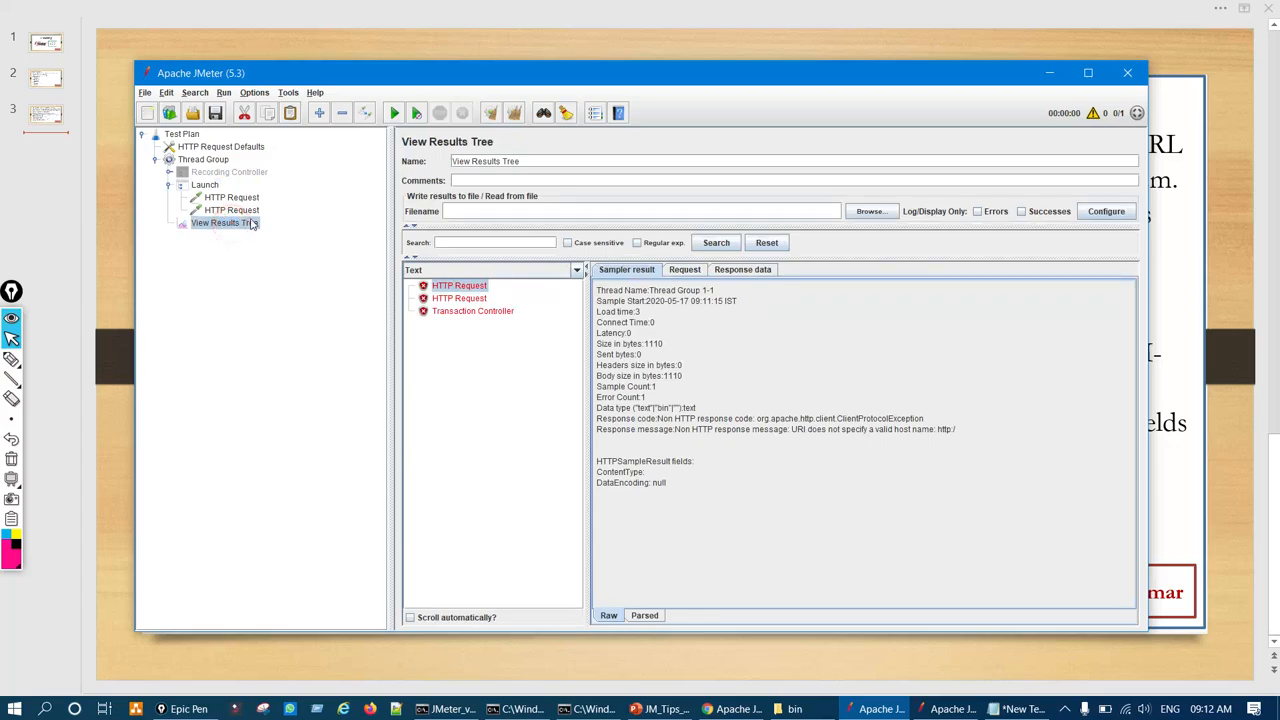
{"action": "left_click", "coordinate": [491, 114]}
Rename the two samplers under Launch as HTTP Request_1 and HTTP Request_2.
{"action": "left_click", "coordinate": [231, 197]}
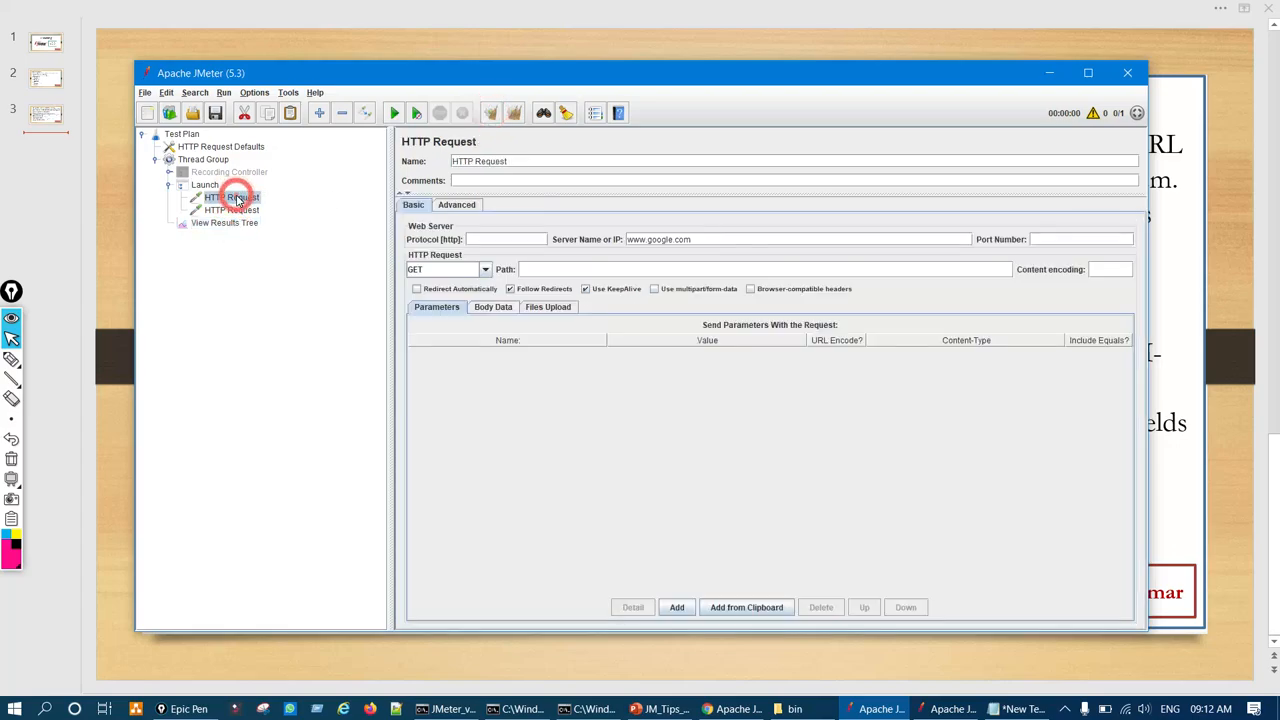
{"action": "left_click", "coordinate": [525, 161]}
{"action": "left_click", "coordinate": [233, 210]}
{"action": "left_click", "coordinate": [524, 157]}
{"action": "left_click", "coordinate": [531, 160]}
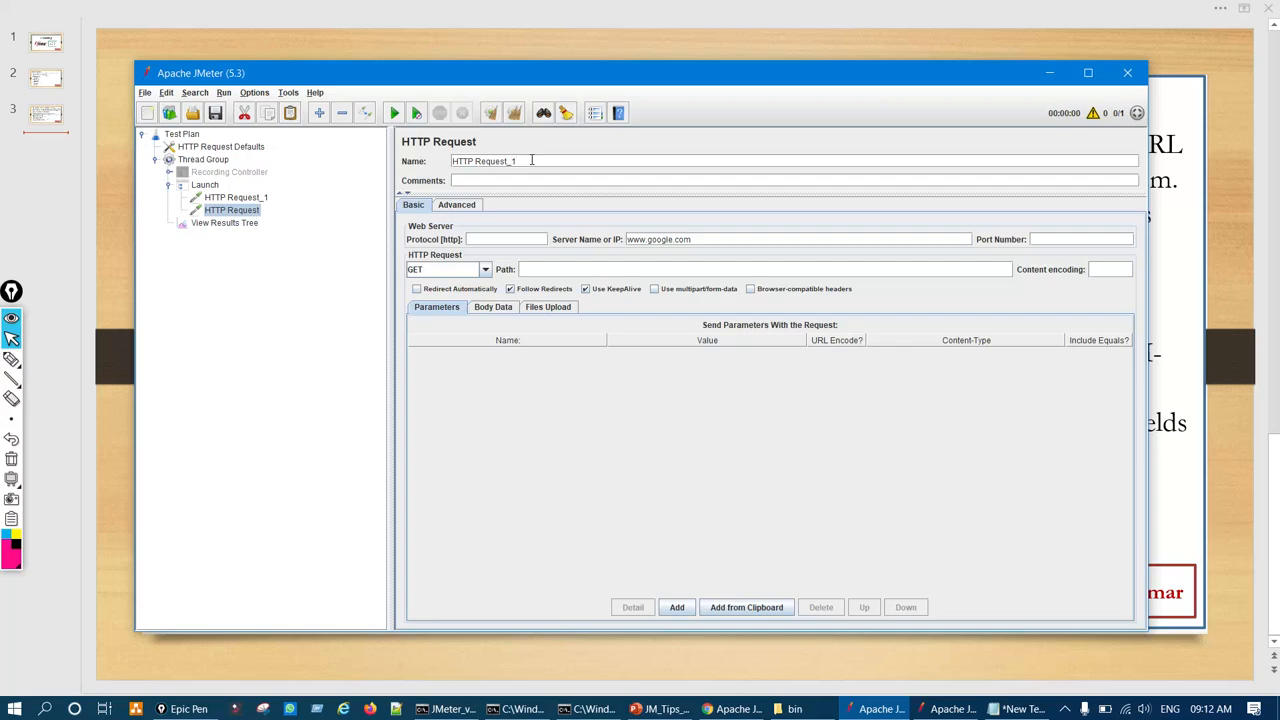
Run the test without saving the plan and open the Launch transaction's sampler result.
{"action": "left_click", "coordinate": [237, 222]}
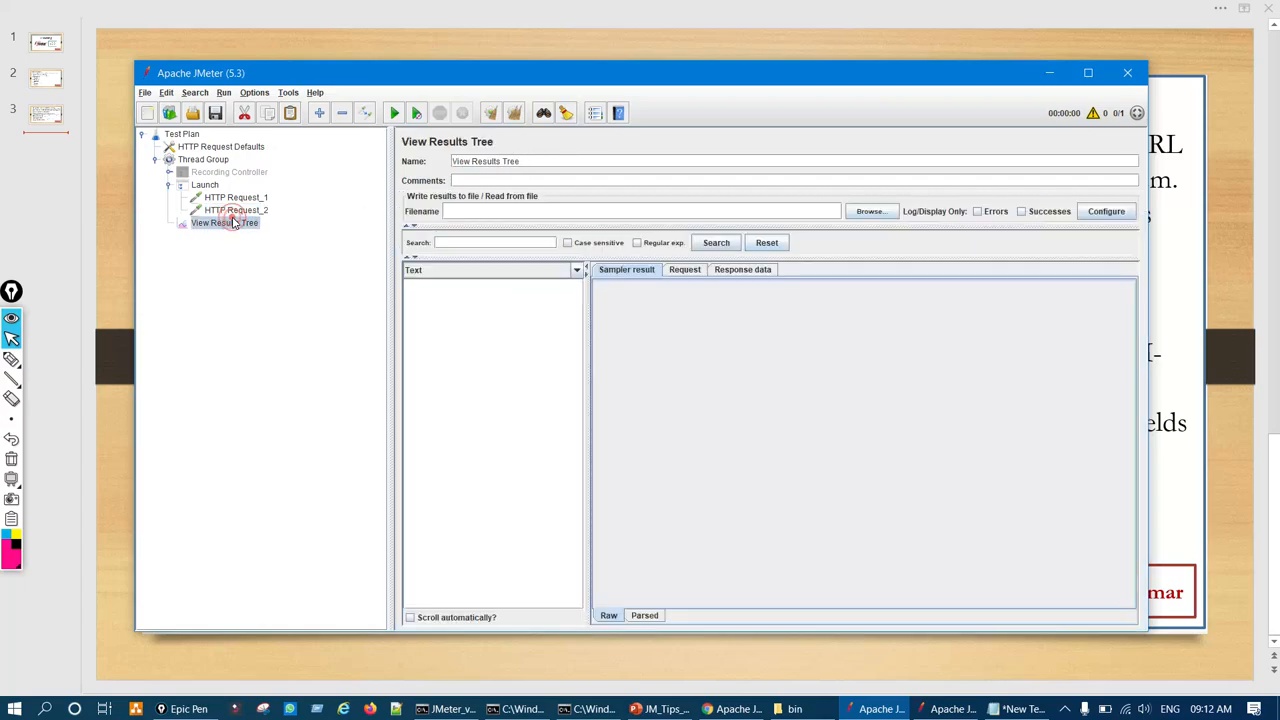
{"action": "left_click", "coordinate": [394, 113]}
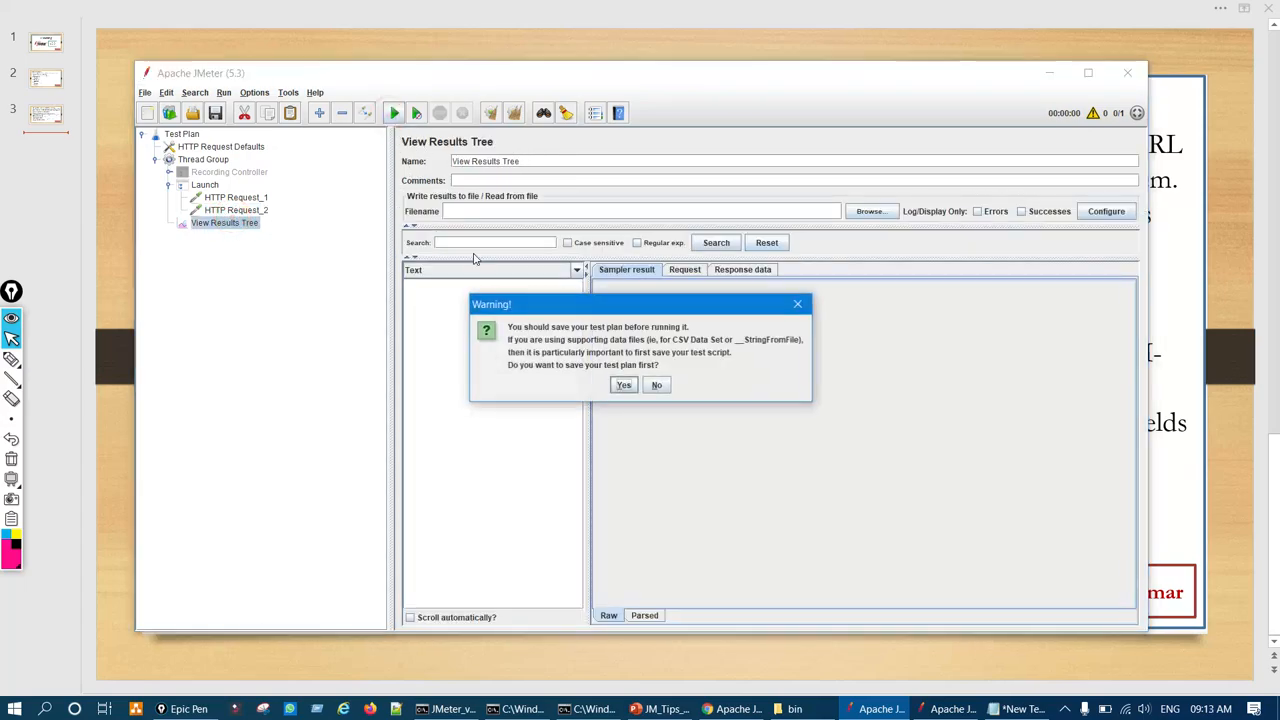
{"action": "left_click", "coordinate": [656, 385]}
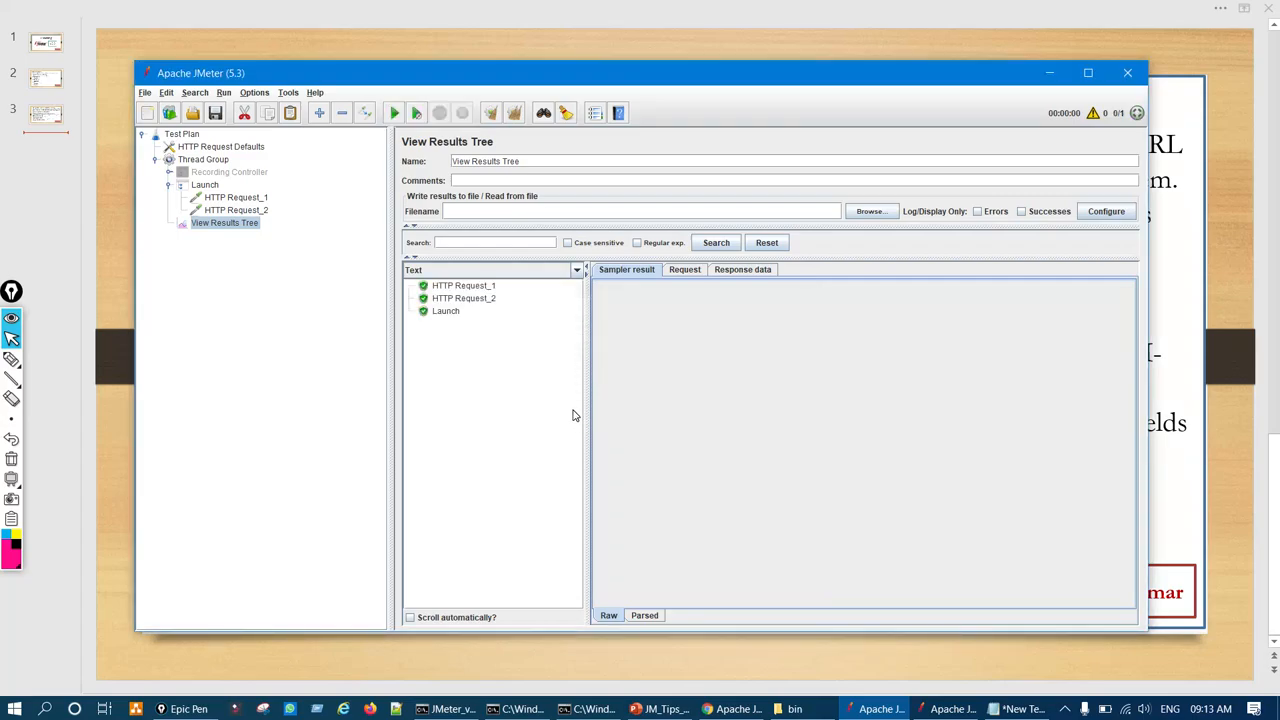
{"action": "left_click", "coordinate": [456, 314]}
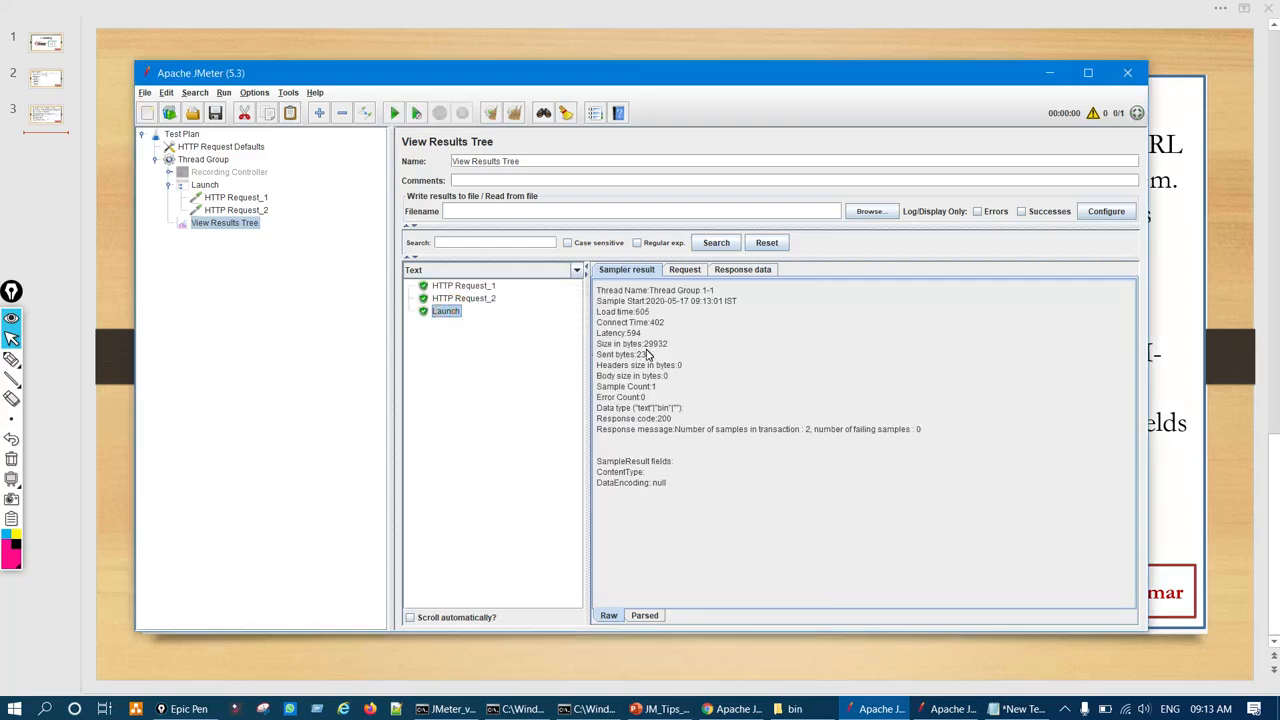
Circle the Launch result's Connect Time, draw a line from the Launch entry towards it, and clear the ink.
{"action": "key", "text": "ctrl+shift+p"}
{"action": "left_click_drag", "start_coordinate": [660, 322], "coordinate": [665, 330]}
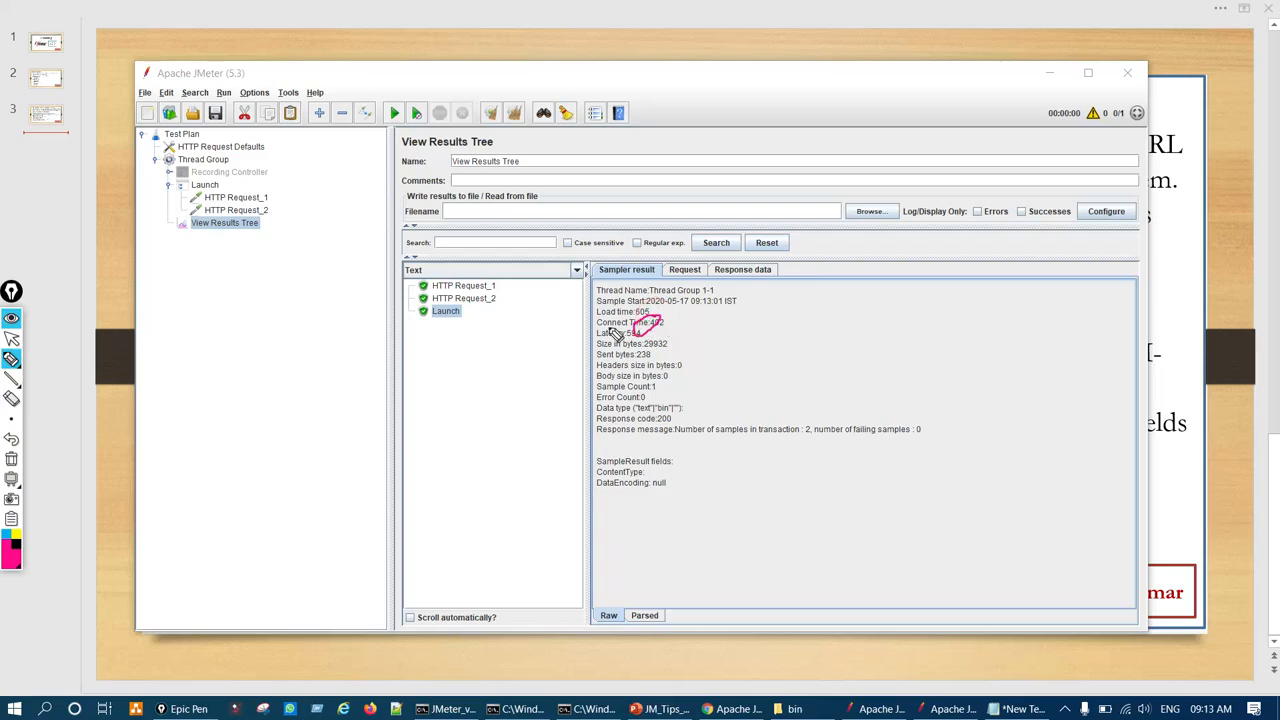
{"action": "left_click_drag", "start_coordinate": [449, 309], "coordinate": [566, 322]}
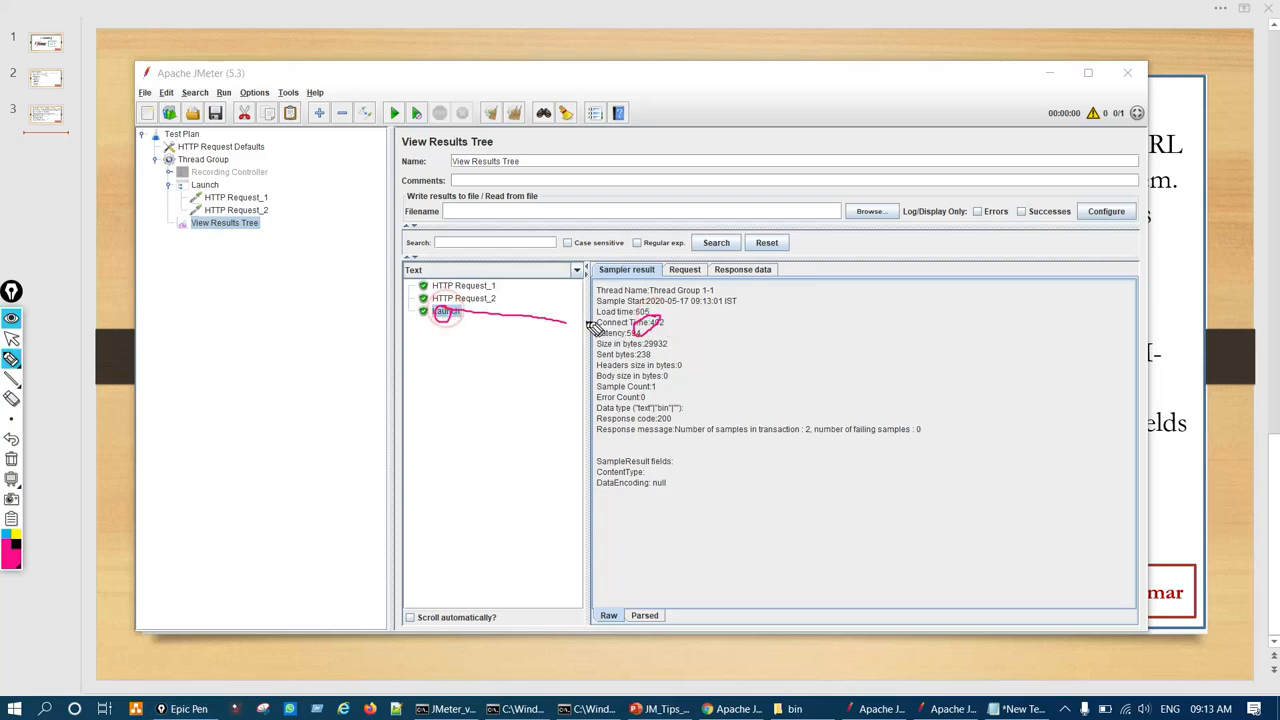
{"action": "key", "text": "ctrl+shift+p"}
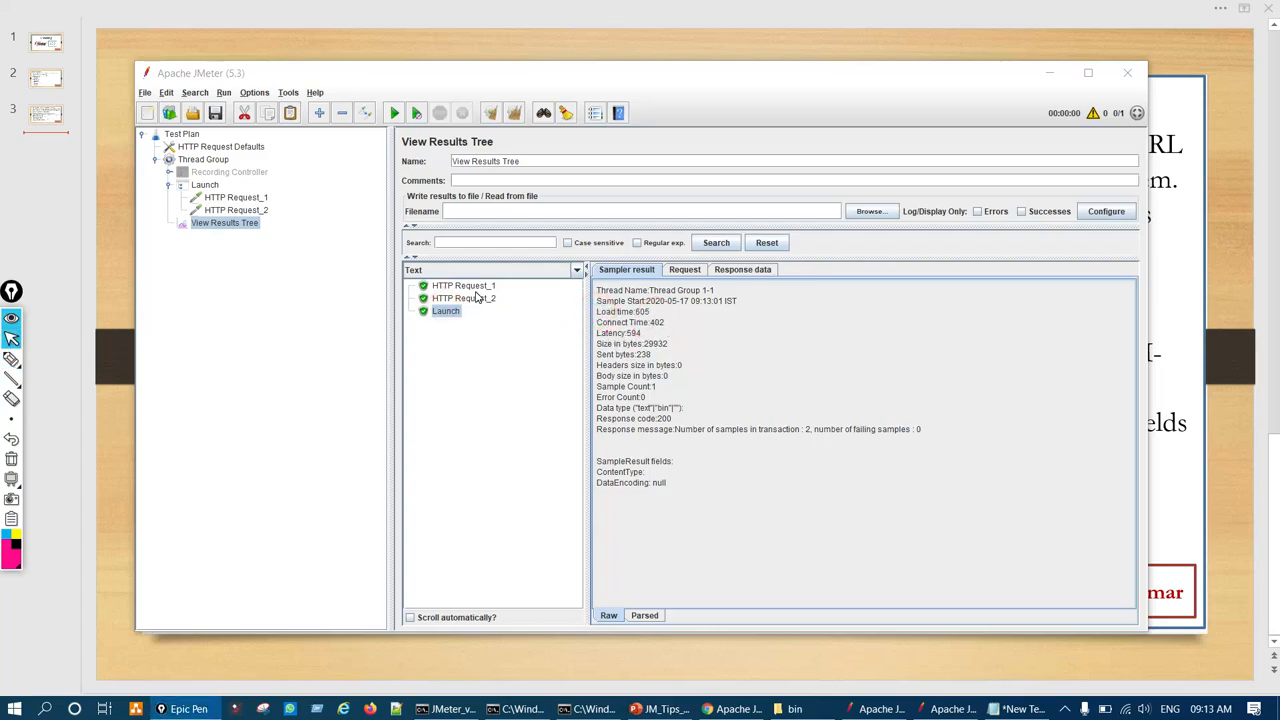
Compare the Connect Time in the HTTP Request_1, HTTP Request_2 and Launch results.
{"action": "left_click", "coordinate": [468, 287]}
{"action": "left_click", "coordinate": [492, 299]}
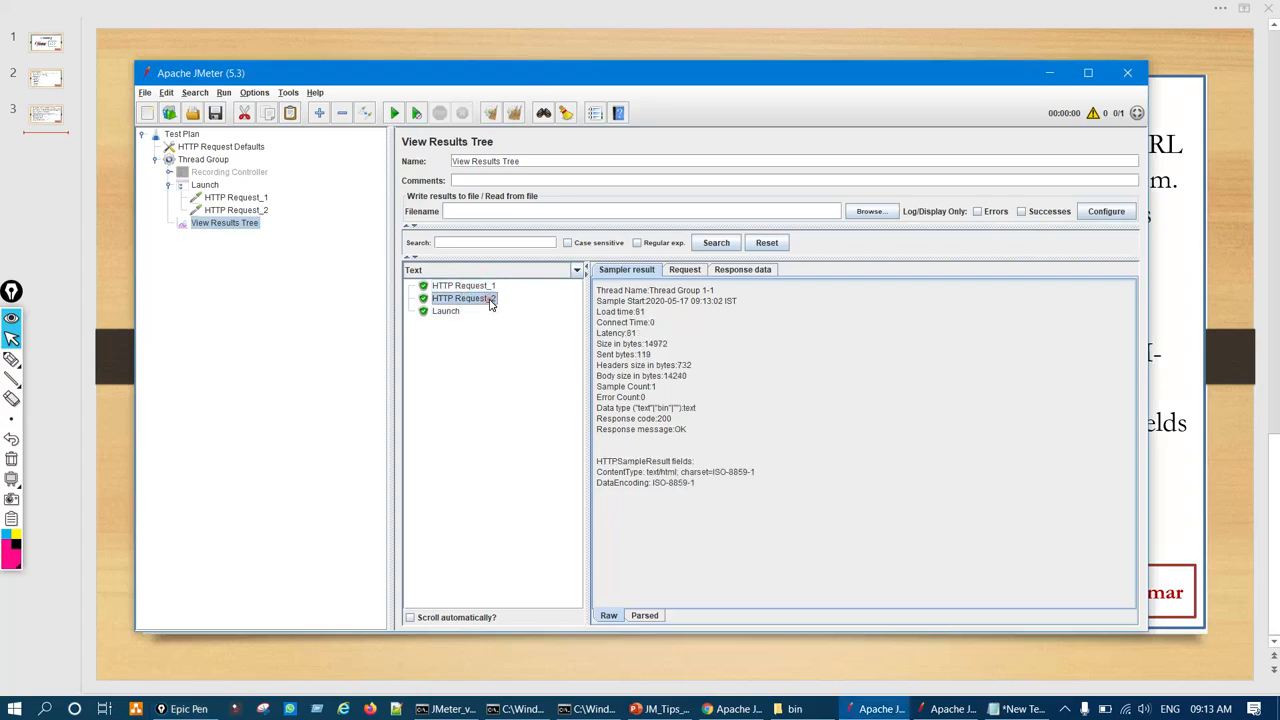
{"action": "left_click_drag", "start_coordinate": [645, 323], "coordinate": [656, 323]}
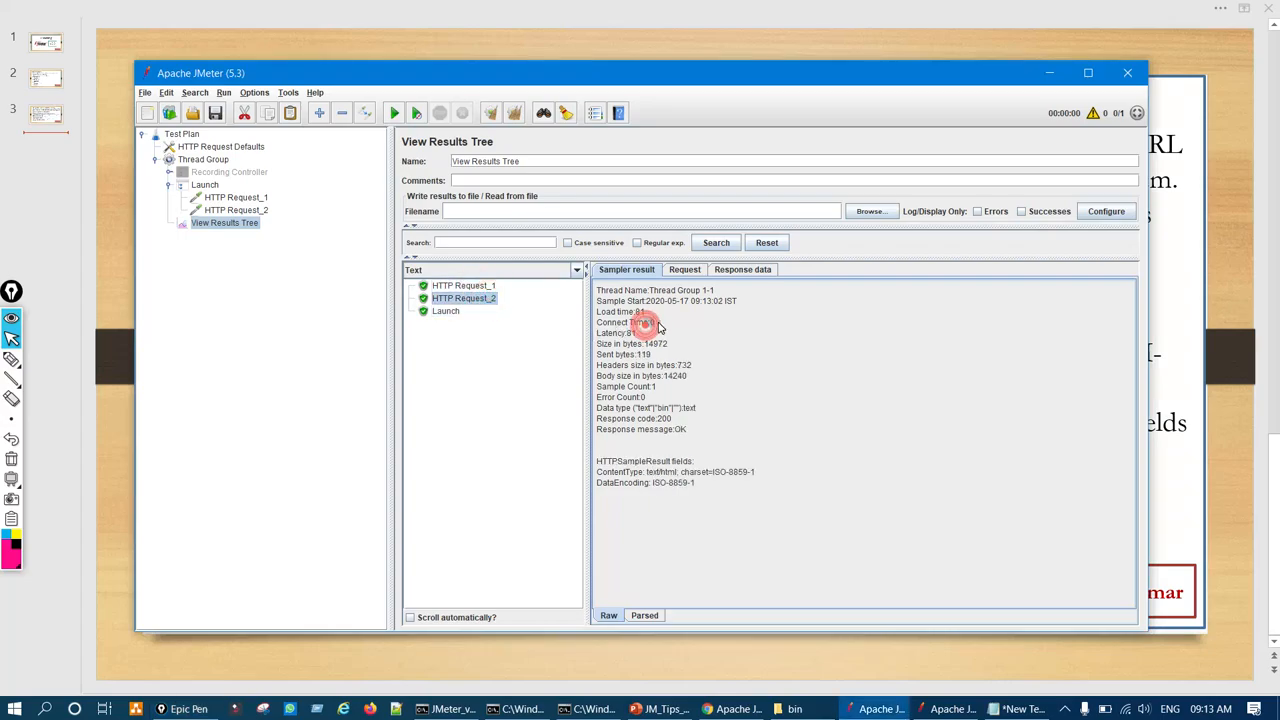
{"action": "left_click", "coordinate": [448, 312]}
Circle the Connect Time value and the Launch entry, mark the HTTP request results, and clear the ink.
{"action": "key", "text": "ctrl+F3"}
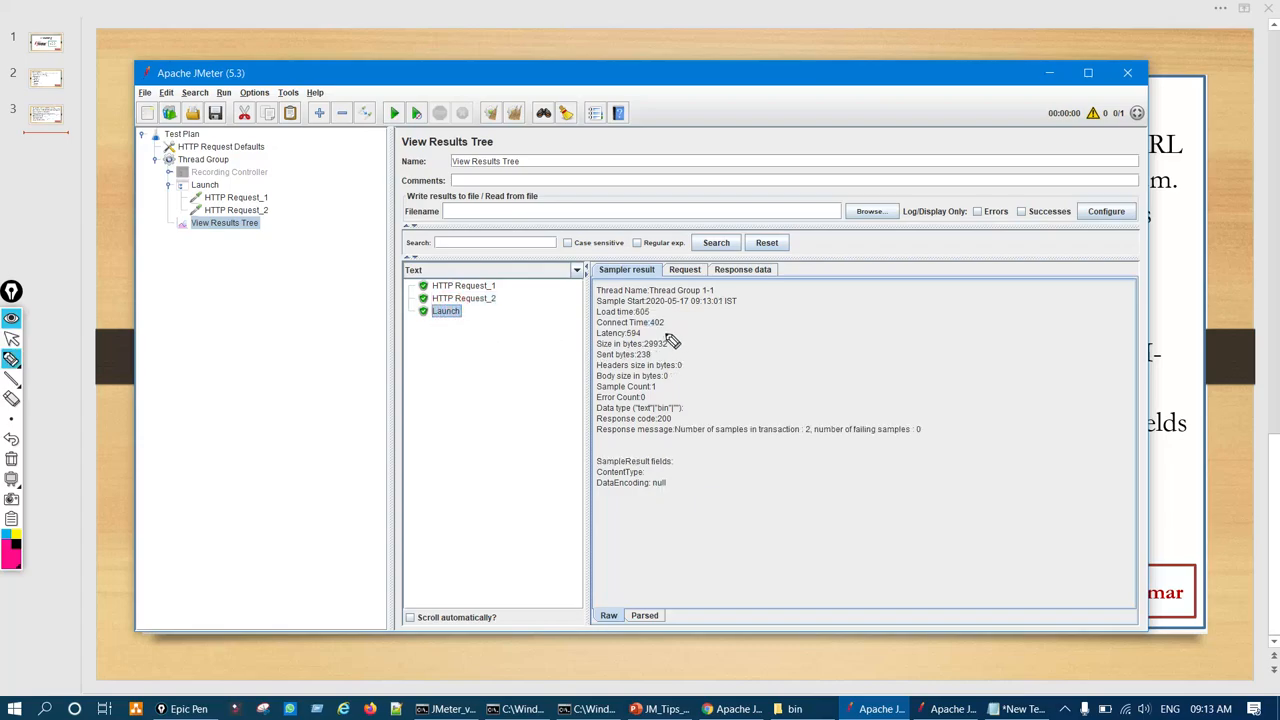
{"action": "mouse_move", "coordinate": [665, 326]}
{"action": "left_mouse_down"}
{"action": "mouse_move", "coordinate": [652, 316]}
{"action": "mouse_move", "coordinate": [660, 330]}
{"action": "left_mouse_up"}
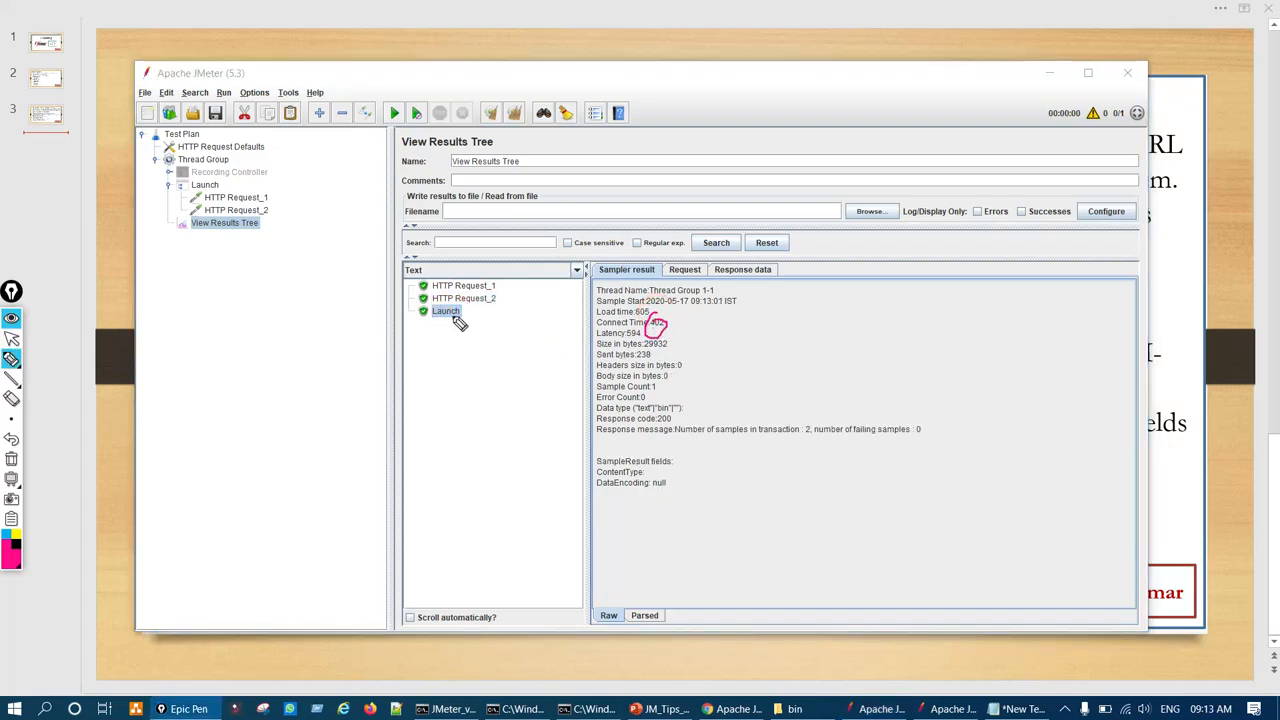
{"action": "left_click_drag", "start_coordinate": [435, 315], "coordinate": [456, 308]}
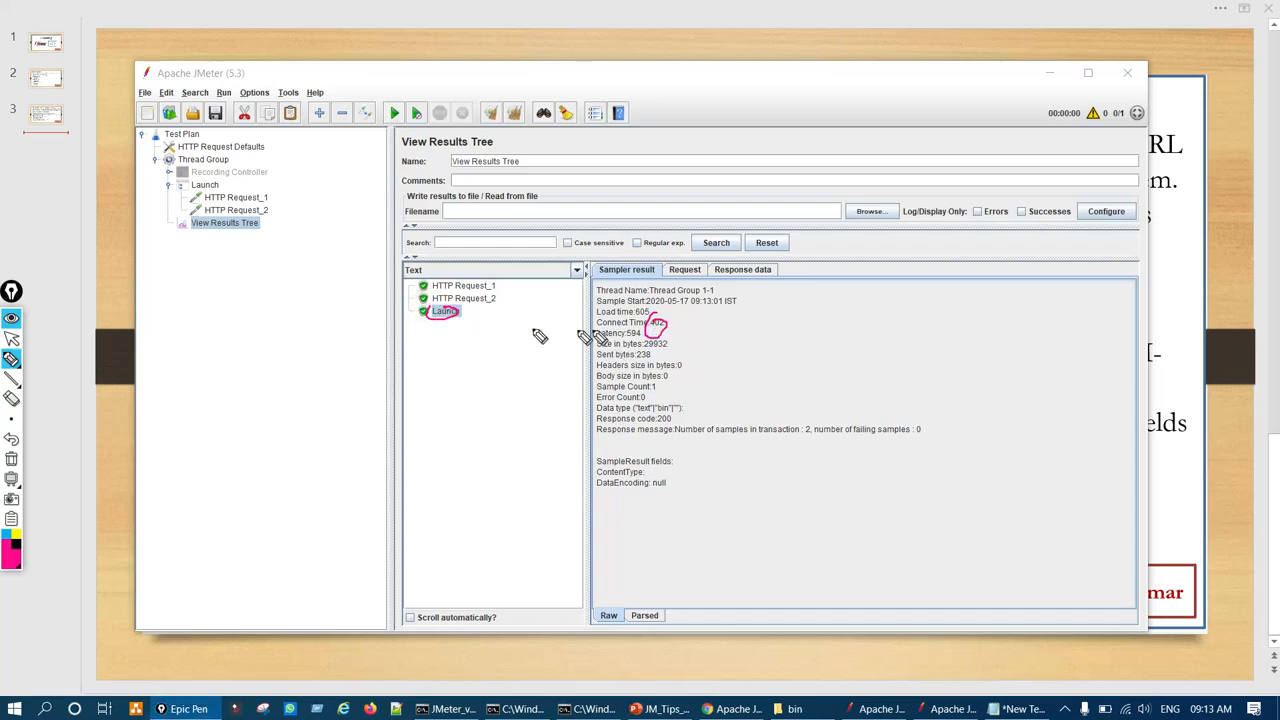
{"action": "mouse_move", "coordinate": [490, 287]}
{"action": "left_mouse_down"}
{"action": "mouse_move", "coordinate": [515, 267]}
{"action": "mouse_move", "coordinate": [512, 290]}
{"action": "left_mouse_up"}
{"action": "key", "text": "ctrl+shift+c"}
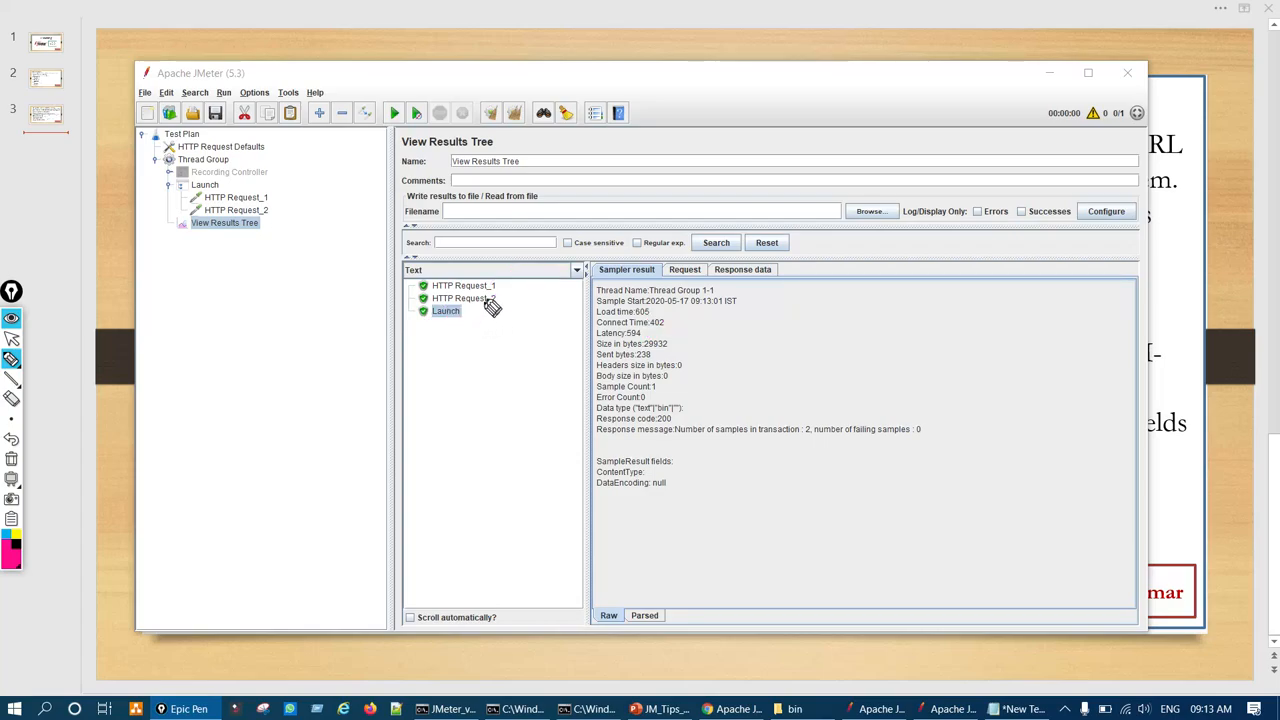
Bracket the two HTTP requests under Launch, tick Launch, mark the Launch result and its timing values, and clear the ink.
{"action": "mouse_move", "coordinate": [212, 191]}
{"action": "left_mouse_down"}
{"action": "mouse_move", "coordinate": [240, 177]}
{"action": "mouse_move", "coordinate": [266, 213]}
{"action": "left_mouse_up"}
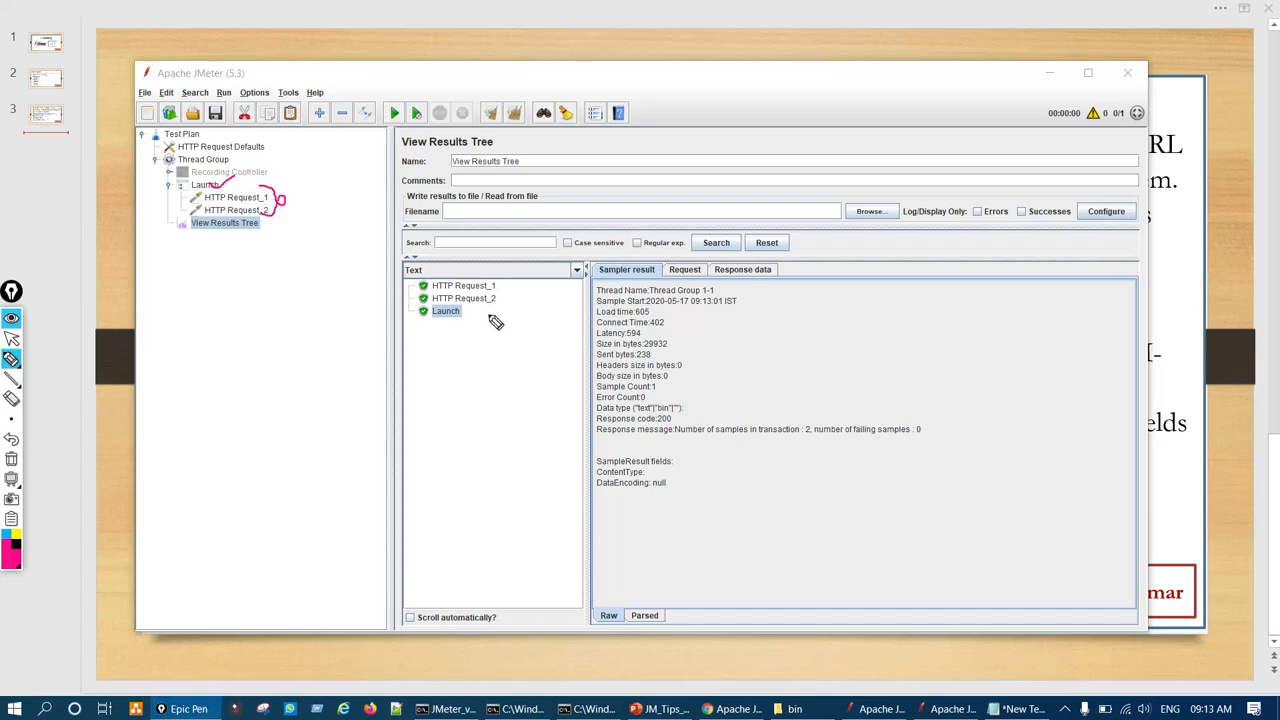
{"action": "left_click_drag", "start_coordinate": [447, 314], "coordinate": [446, 310]}
{"action": "left_click_drag", "start_coordinate": [640, 330], "coordinate": [663, 336]}
{"action": "key", "text": "ctrl+shift+e"}
{"action": "key", "text": "ctrl+shift+c"}
Edit the server name of HTTP Request_2 and dismiss the save dialog without saving the test plan.
{"action": "left_click", "coordinate": [236, 210]}
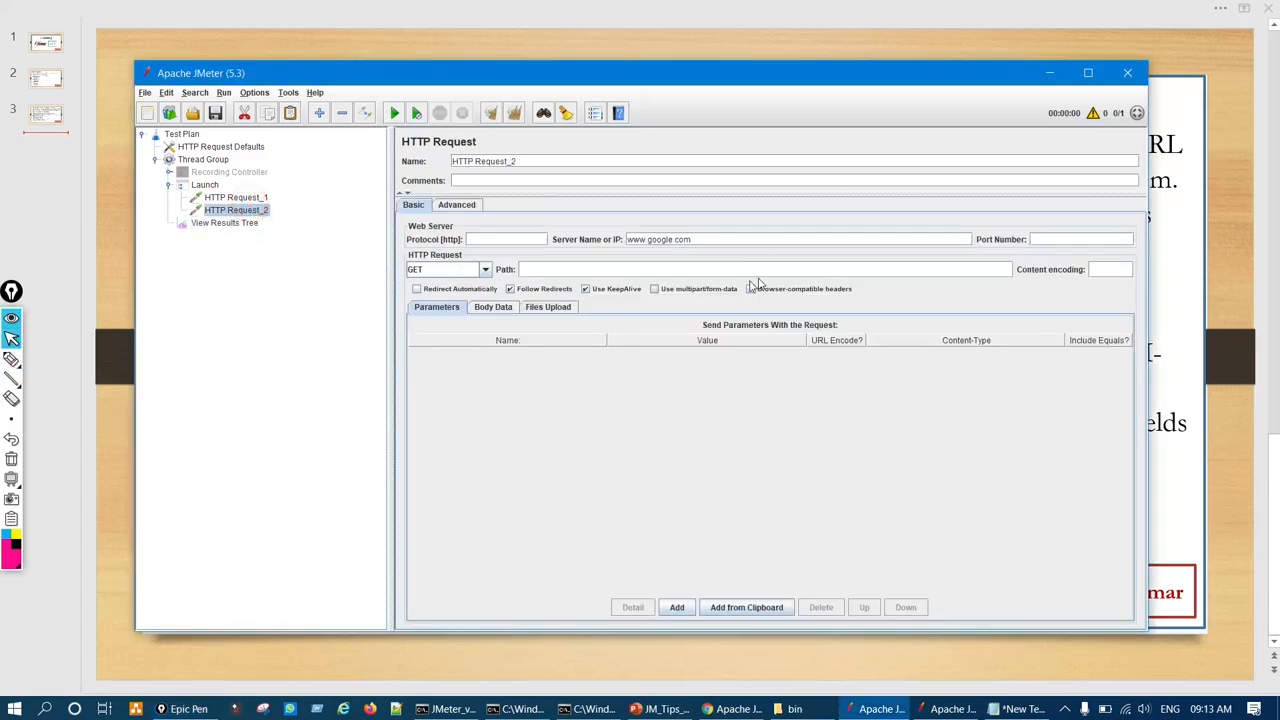
{"action": "left_click", "coordinate": [716, 239]}
{"action": "key", "text": "BackSpace"}
{"action": "left_click", "coordinate": [215, 114]}
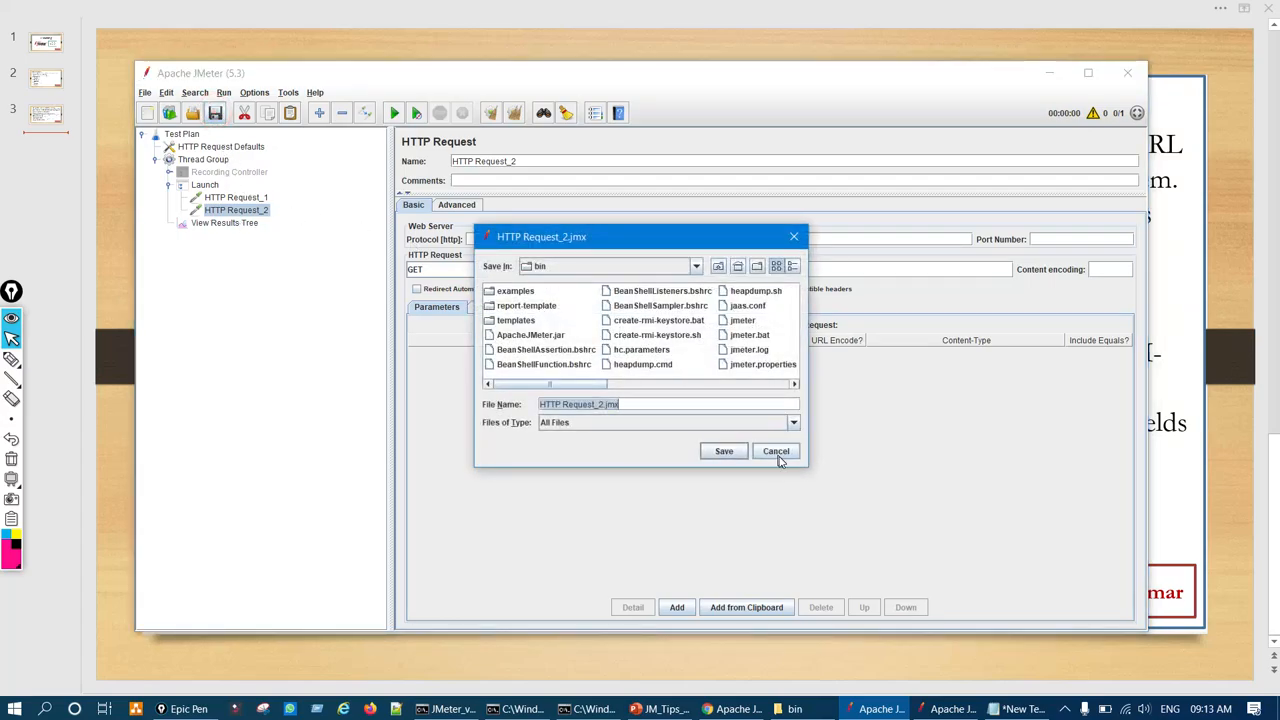
{"action": "left_click", "coordinate": [776, 451]}
Clear the earlier results in View Results Tree and rerun the test without saving the plan.
{"action": "left_click", "coordinate": [224, 222]}
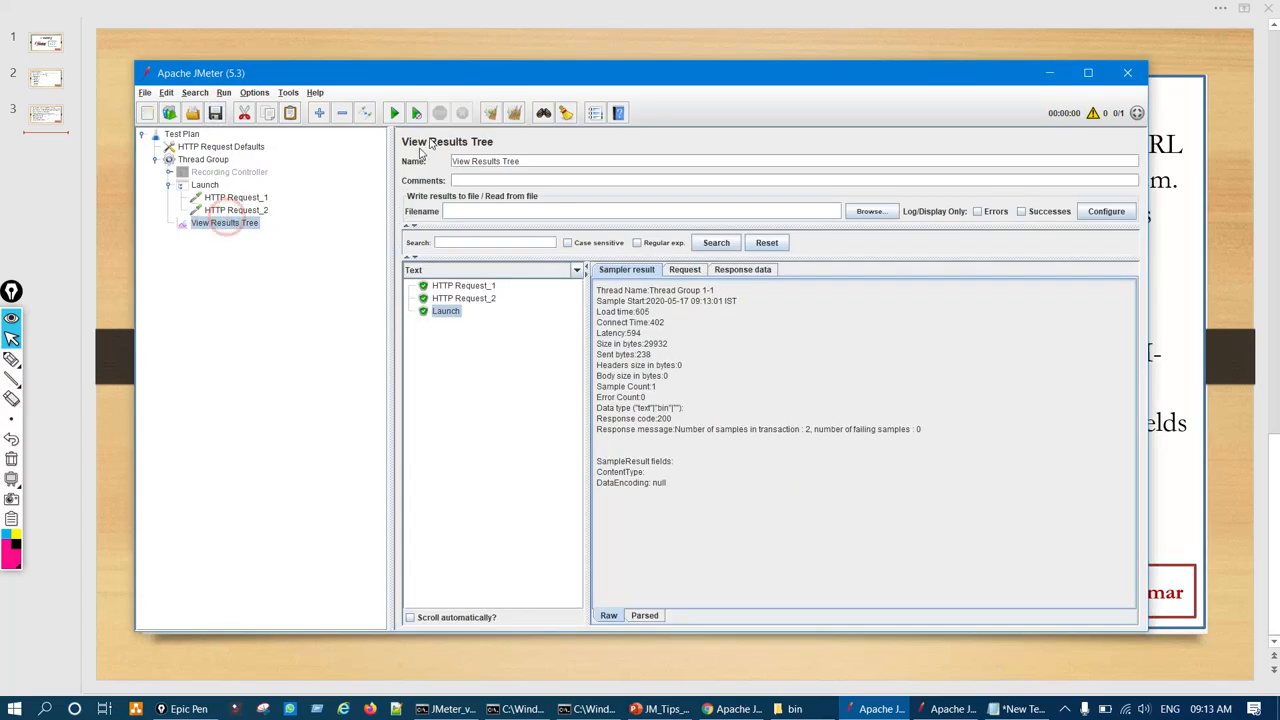
{"action": "left_click", "coordinate": [497, 114]}
{"action": "left_click", "coordinate": [394, 113]}
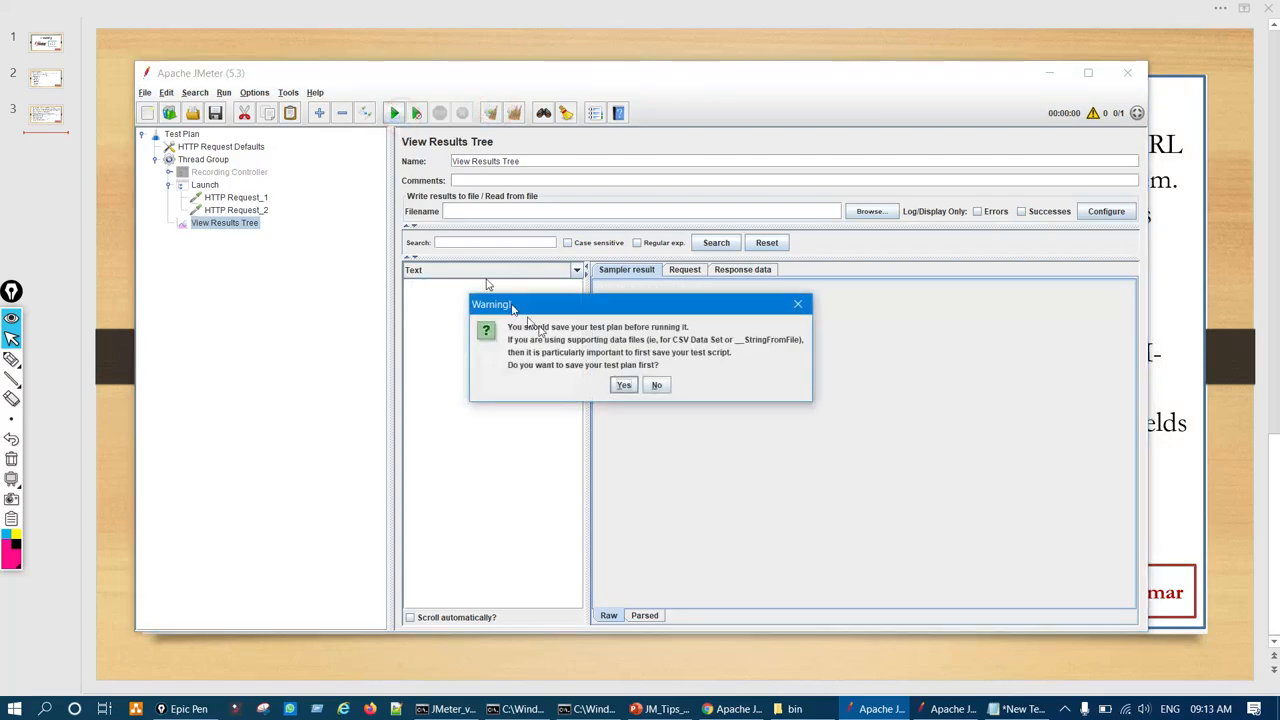
{"action": "left_click", "coordinate": [657, 386]}
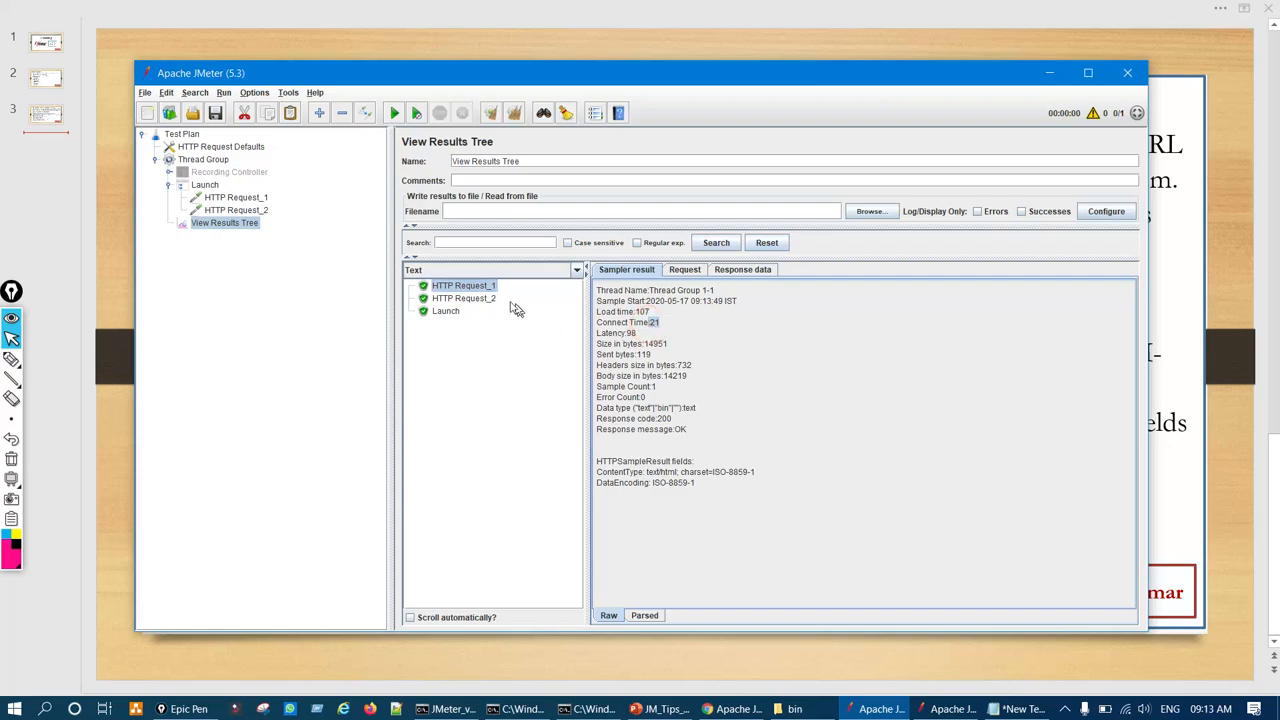
Check the Connect Time of HTTP Request_2 and Launch, write the sum 21 + 106 in ink beside the Launch value, and clear the ink.
{"action": "left_click", "coordinate": [490, 299]}
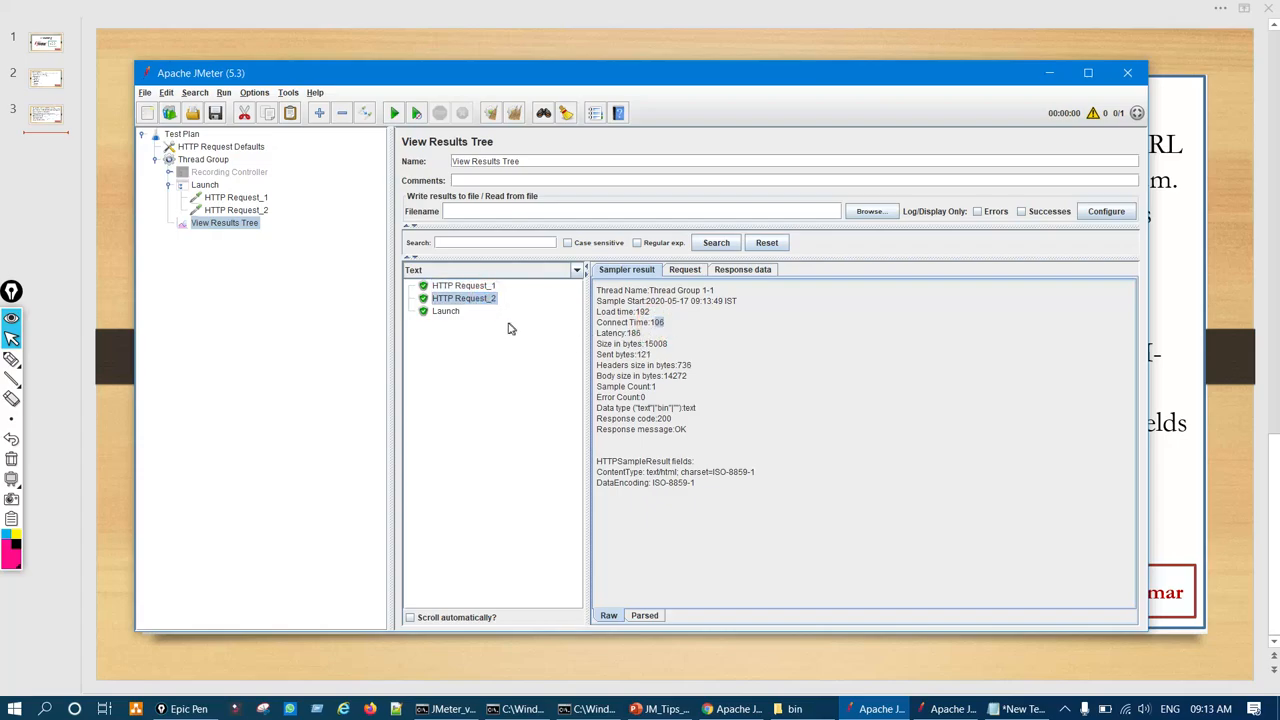
{"action": "left_click", "coordinate": [456, 315]}
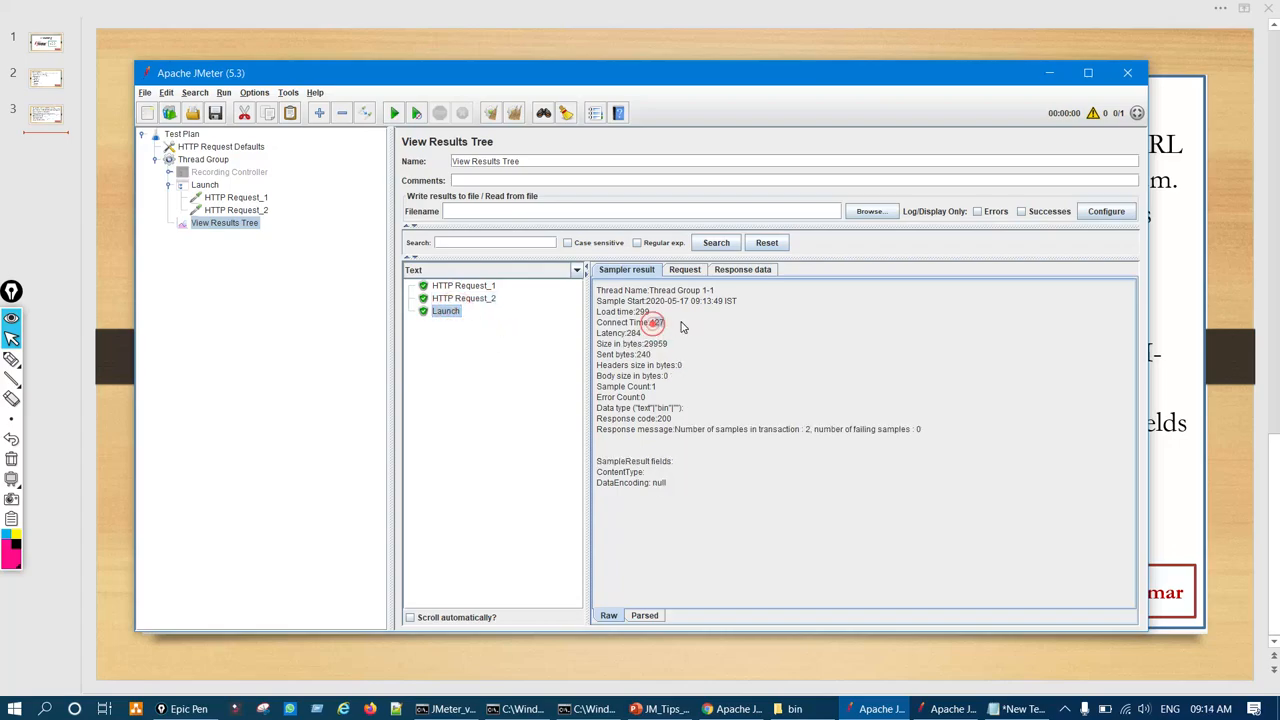
{"action": "key", "text": "ctrl+F2"}
{"action": "mouse_move", "coordinate": [692, 220]}
{"action": "left_mouse_down"}
{"action": "mouse_move", "coordinate": [739, 246]}
{"action": "mouse_move", "coordinate": [757, 297]}
{"action": "mouse_move", "coordinate": [814, 277]}
{"action": "mouse_move", "coordinate": [808, 262]}
{"action": "left_mouse_up"}
{"action": "left_click_drag", "start_coordinate": [770, 306], "coordinate": [830, 316]}
{"action": "mouse_move", "coordinate": [666, 316]}
{"action": "left_mouse_down"}
{"action": "mouse_move", "coordinate": [650, 334]}
{"action": "mouse_move", "coordinate": [642, 318]}
{"action": "mouse_move", "coordinate": [660, 320]}
{"action": "left_mouse_up"}
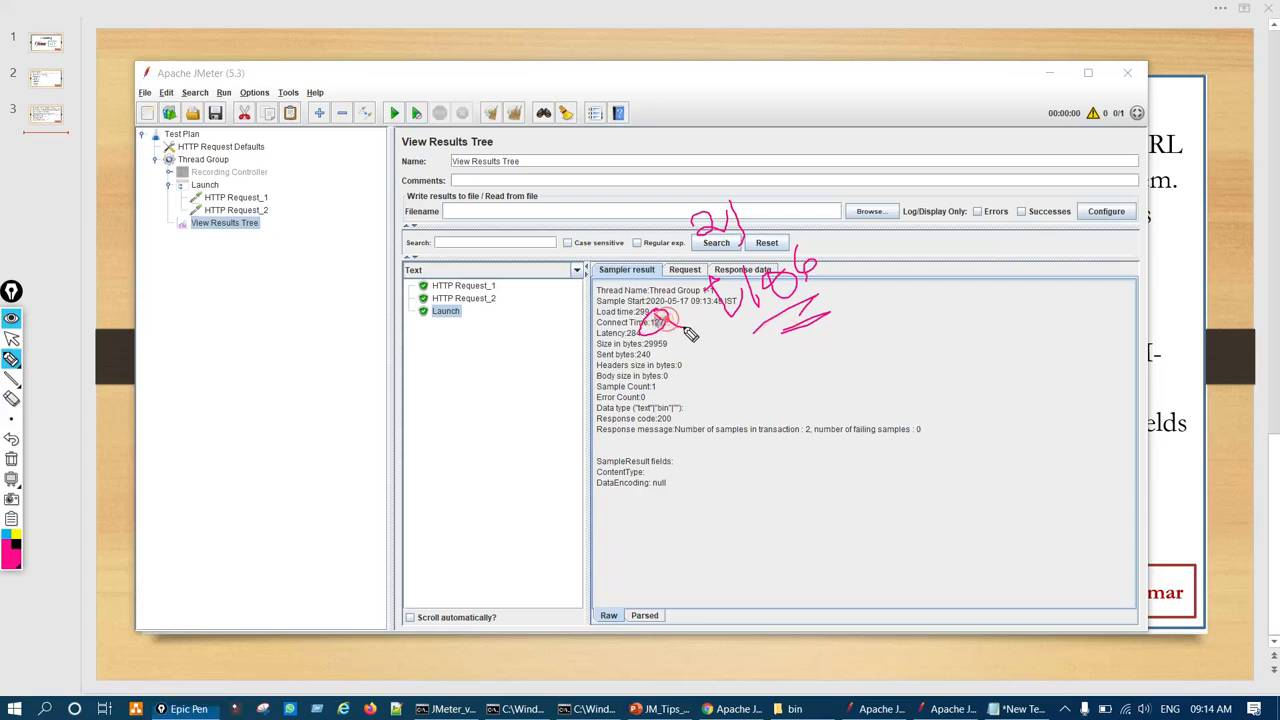
{"action": "key", "text": "Escape"}
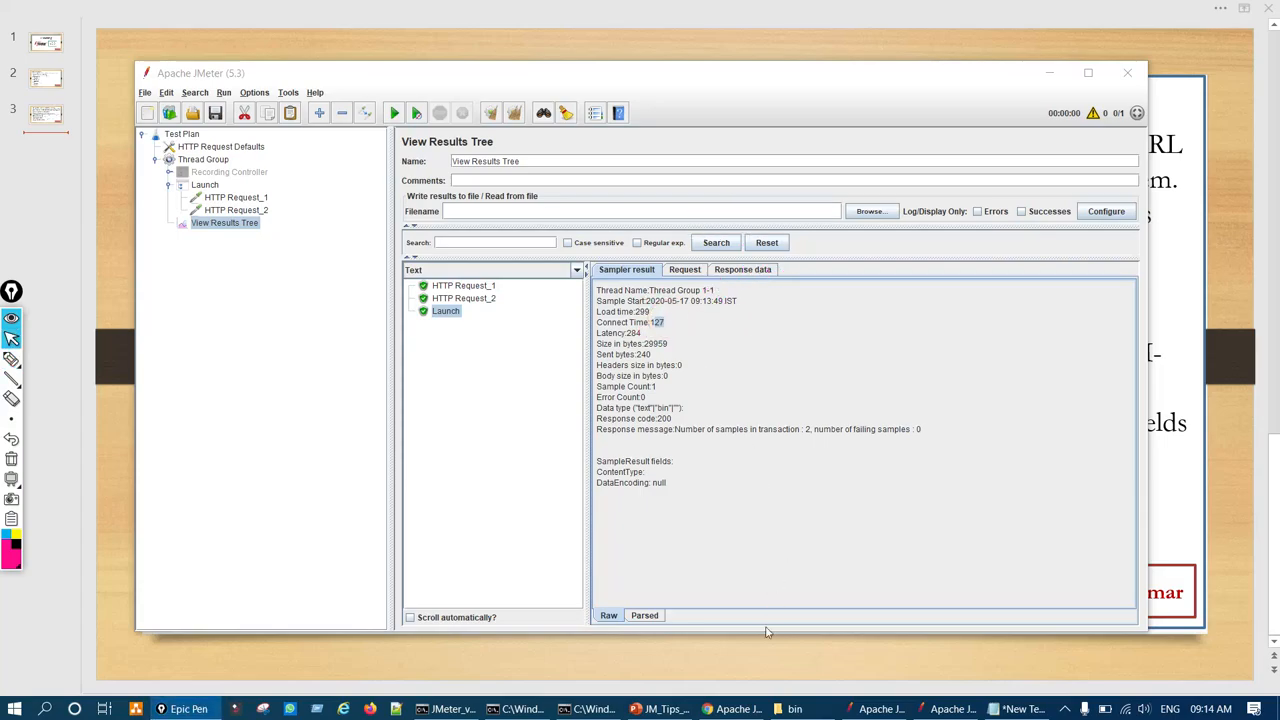
Switch to the PowerPoint slide, tick the Set Connect Time and Java 14 bullets in ink, and circle "the" before "build".
{"action": "left_click", "coordinate": [662, 708]}
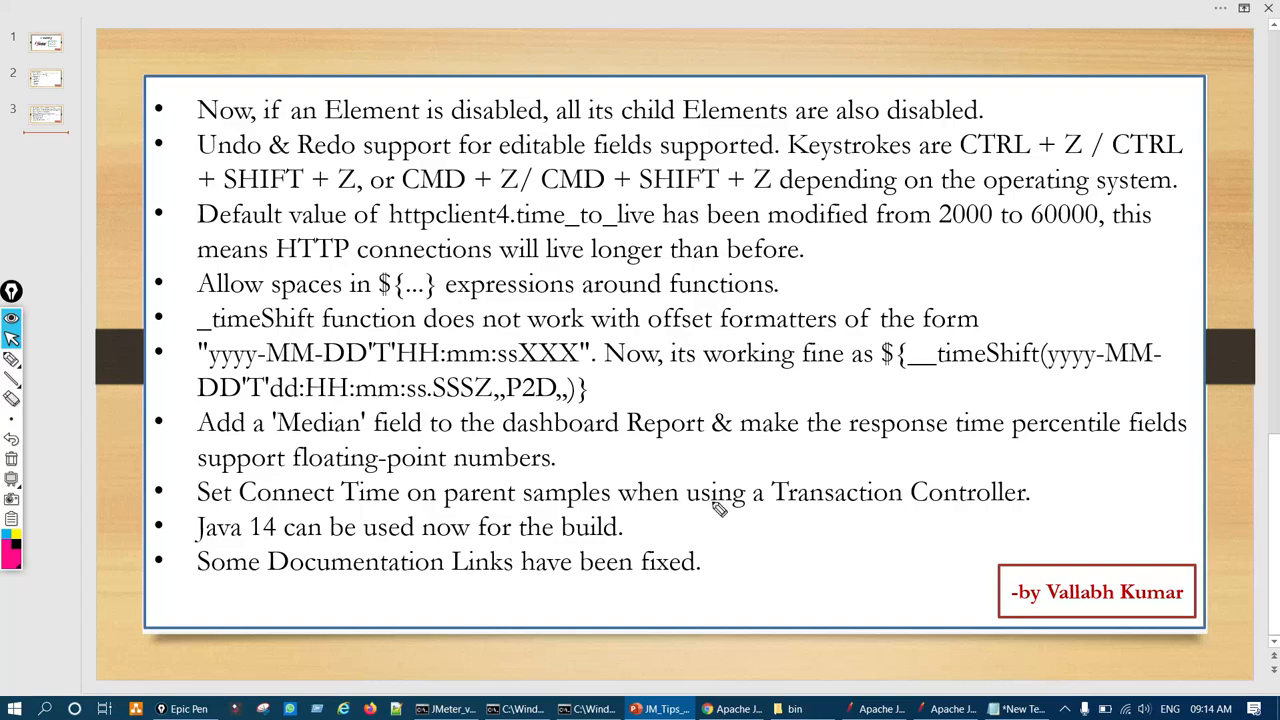
{"action": "key", "text": "ctrl+shift+2"}
{"action": "left_click_drag", "start_coordinate": [184, 492], "coordinate": [262, 449]}
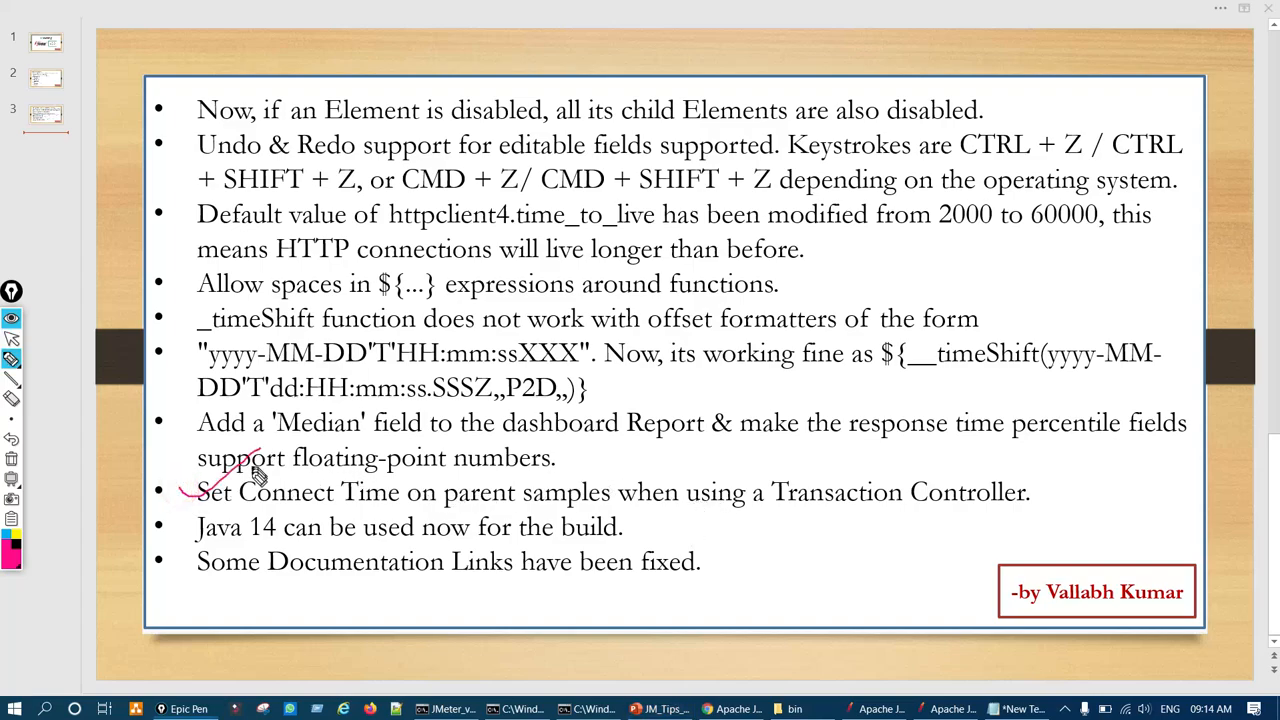
{"action": "left_click_drag", "start_coordinate": [250, 534], "coordinate": [325, 517]}
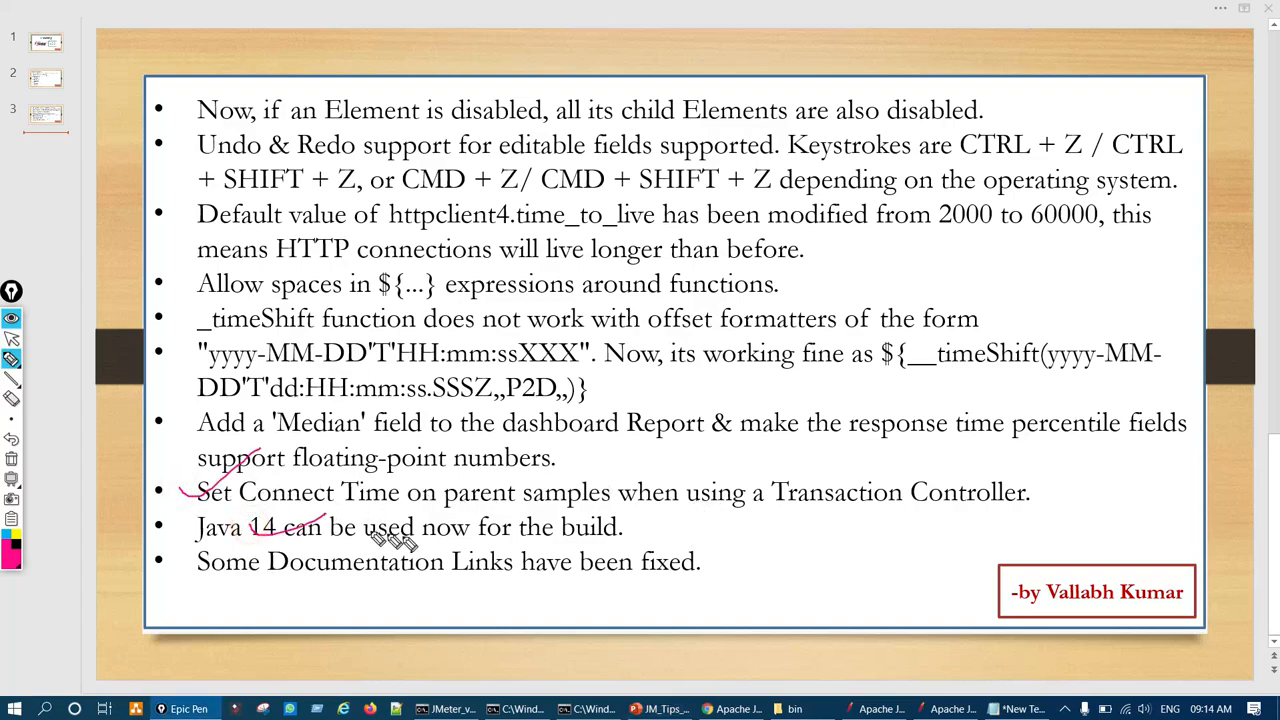
{"action": "mouse_move", "coordinate": [541, 525]}
{"action": "left_mouse_down"}
{"action": "mouse_move", "coordinate": [586, 512]}
{"action": "mouse_move", "coordinate": [478, 540]}
{"action": "left_mouse_up"}
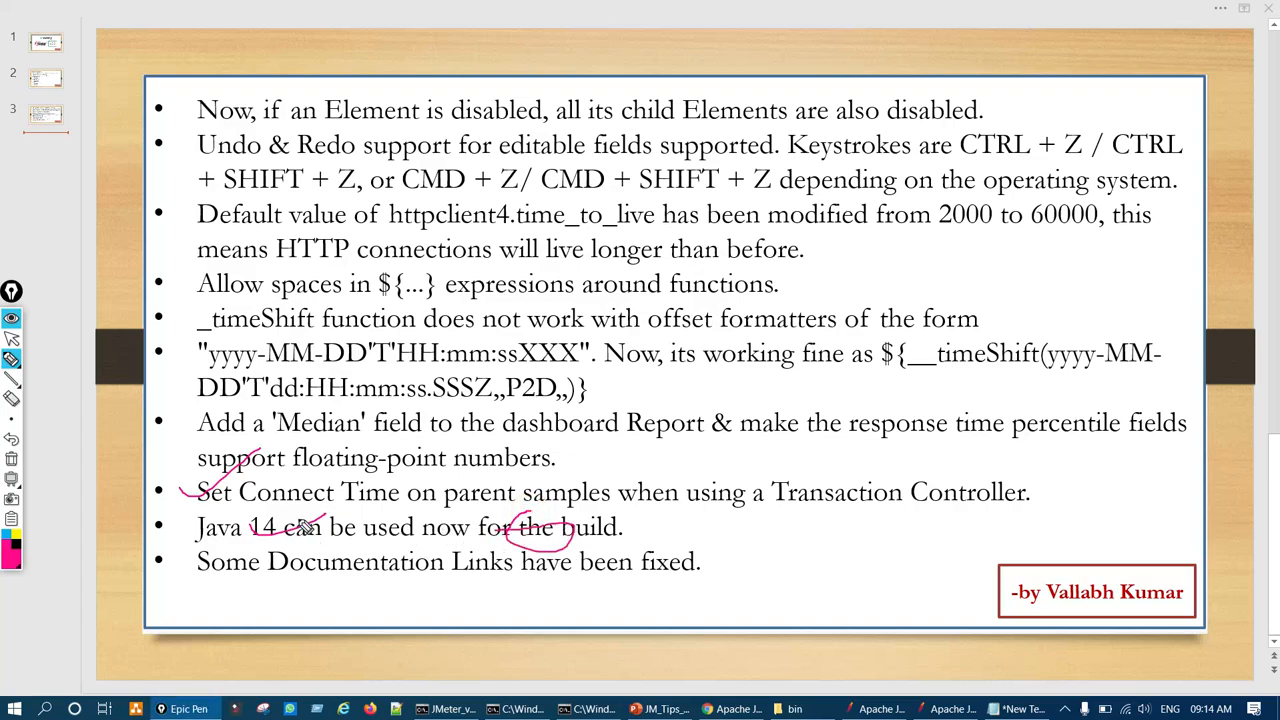
{"action": "left_click_drag", "start_coordinate": [340, 500], "coordinate": [388, 468]}
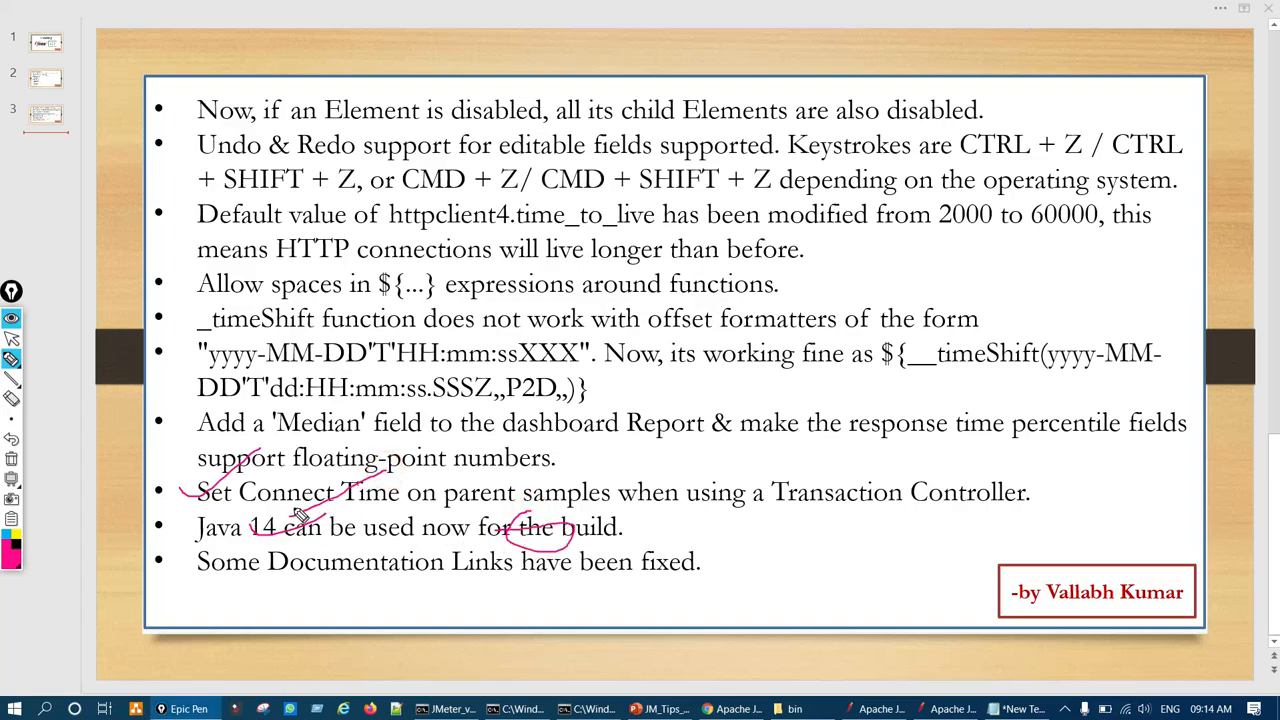